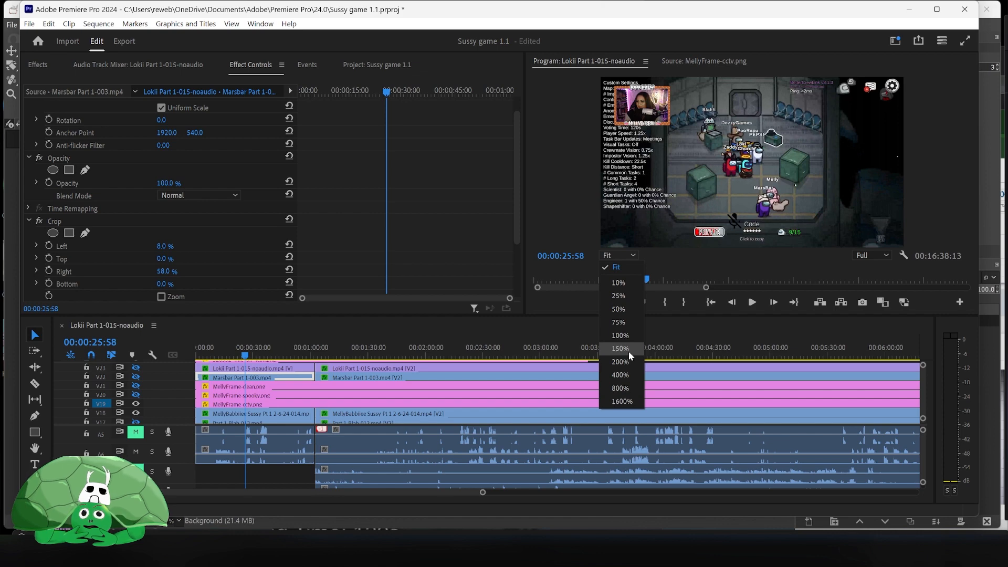
- Zoom the Program Monitor to 150% and inspect the webcam frame overlay edges in the preview
{"action": "left_click", "coordinate": [628, 351]}
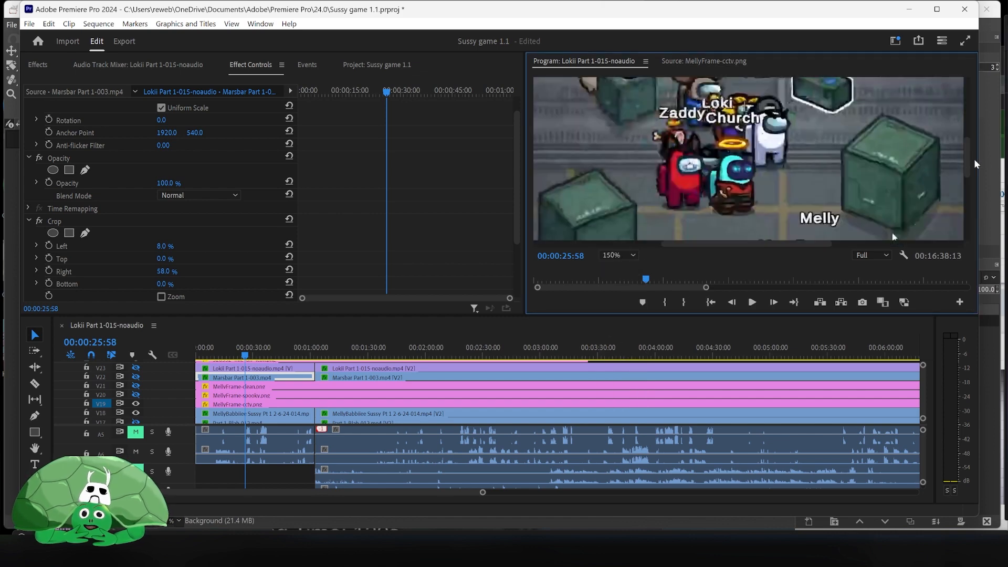
{"action": "scroll", "coordinate": [969, 155], "scroll_direction": "down", "scroll_amount": 3}
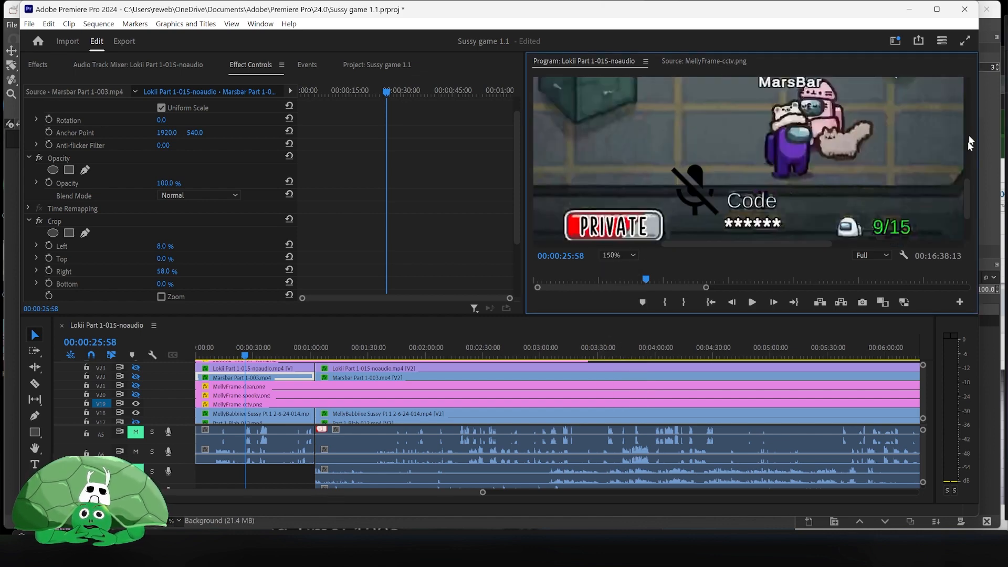
{"action": "left_click_drag", "start_coordinate": [967, 189], "coordinate": [963, 71]}
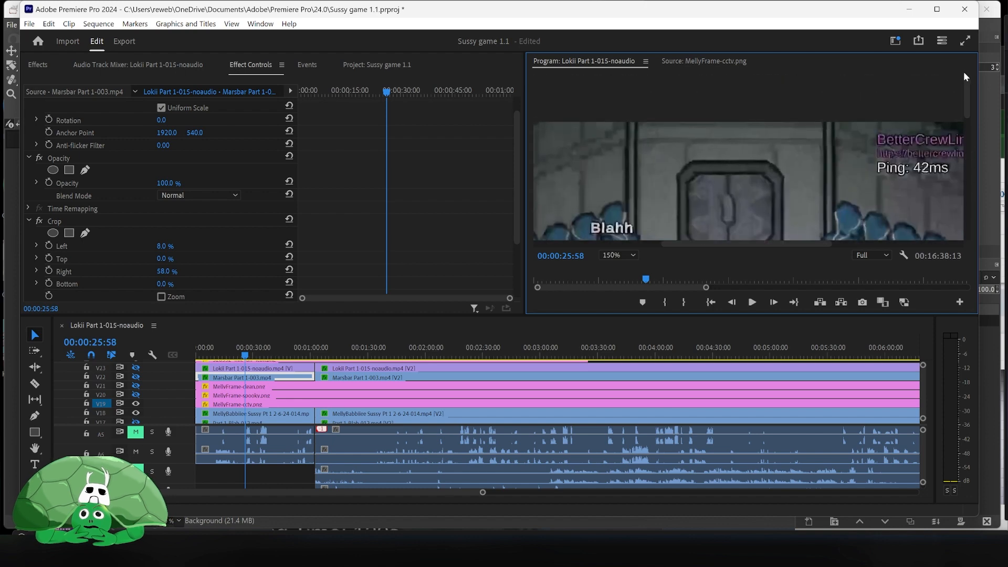
{"action": "left_click_drag", "start_coordinate": [716, 245], "coordinate": [594, 245]}
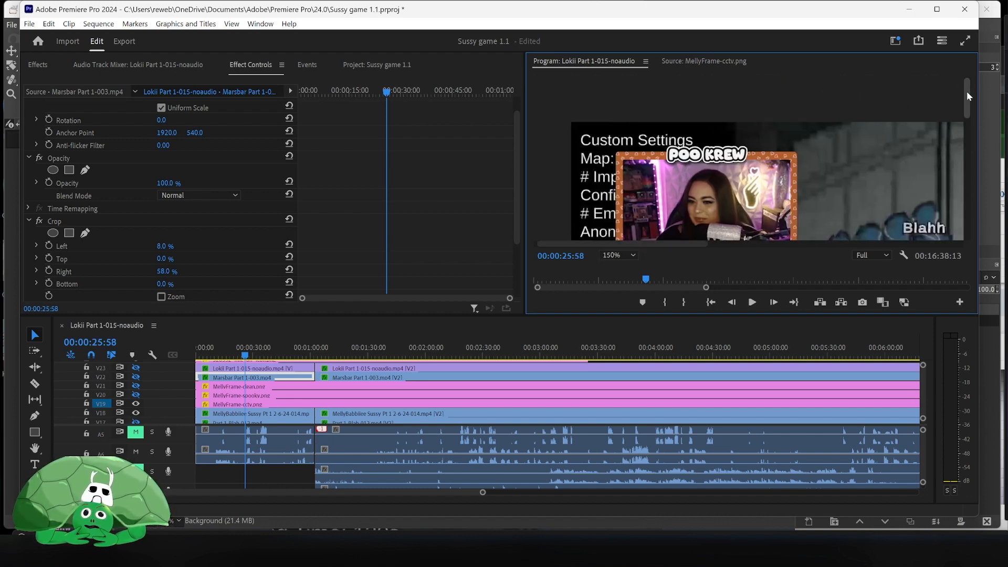
{"action": "left_click_drag", "start_coordinate": [968, 93], "coordinate": [968, 104]}
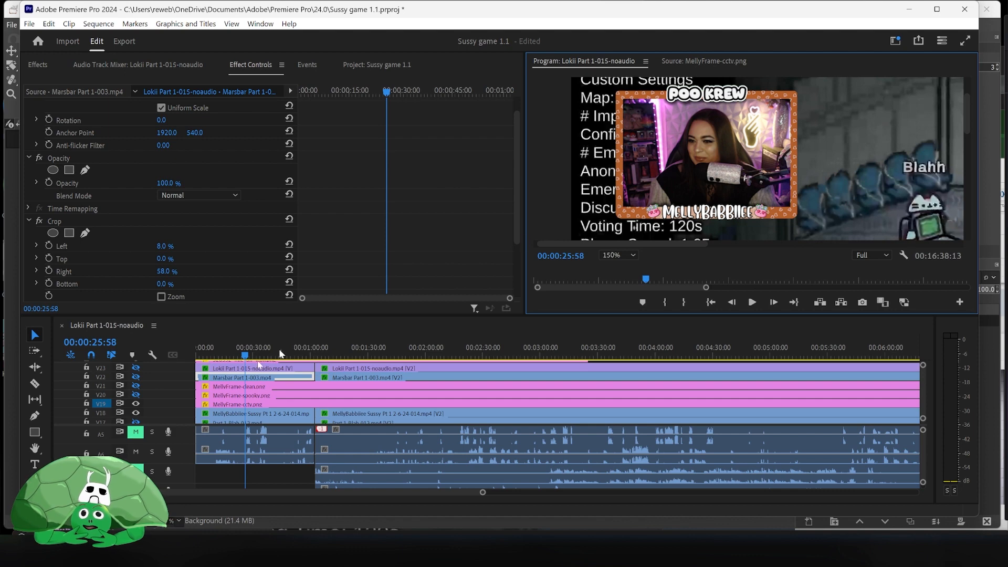
- Toggle track V19's visibility off and on to compare the frame overlay in the preview
{"action": "left_click", "coordinate": [136, 403]}
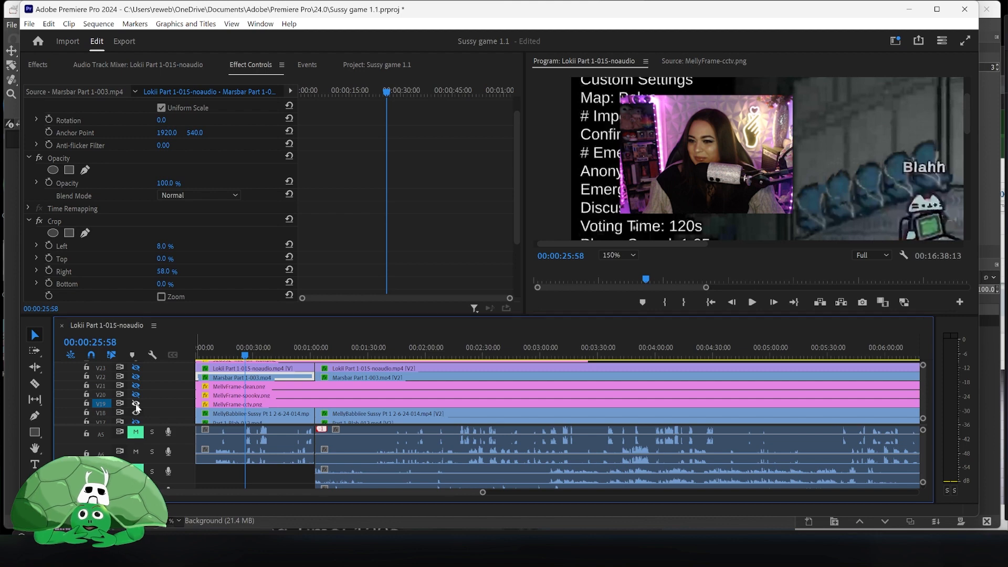
{"action": "left_click", "coordinate": [136, 405]}
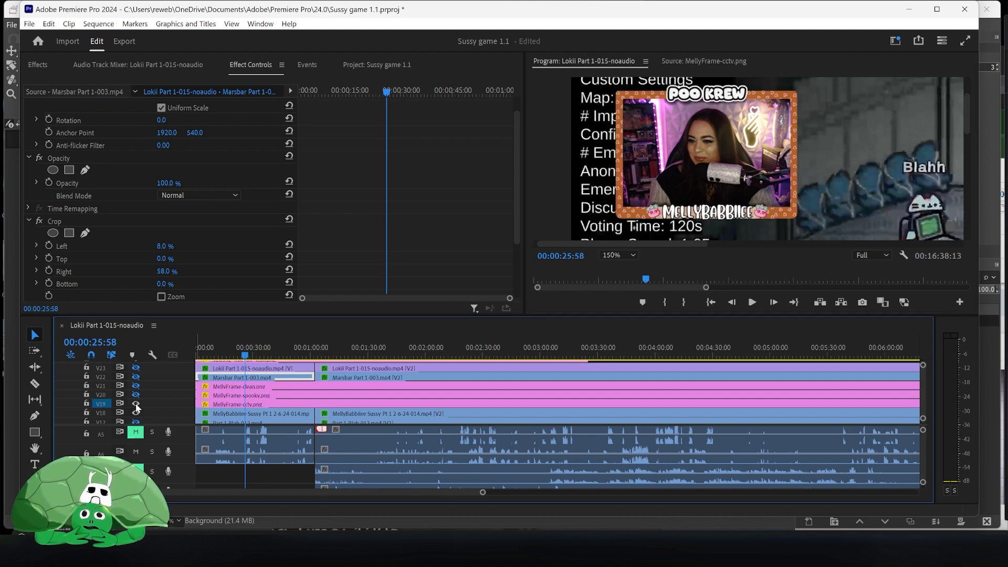
{"action": "left_click", "coordinate": [136, 404]}
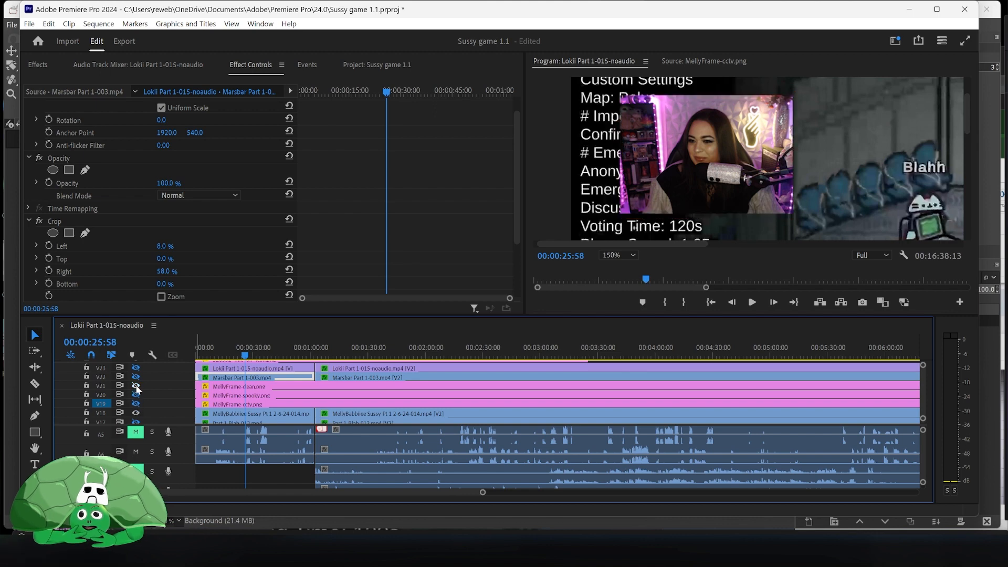
- Toggle track V21's visibility repeatedly to compare the frame overlay with and without it
{"action": "left_click", "coordinate": [137, 387]}
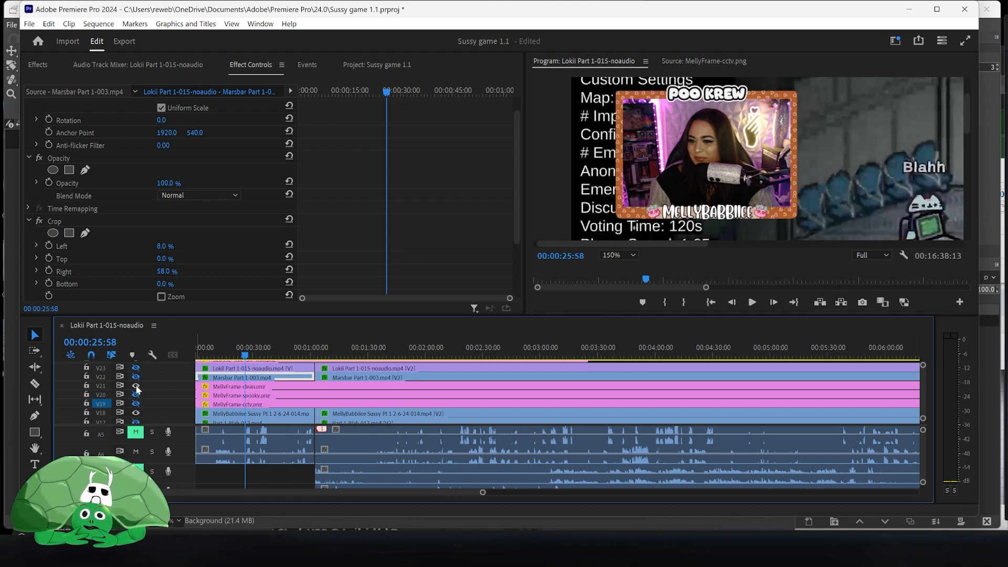
{"action": "left_click", "coordinate": [136, 386]}
{"action": "left_click", "coordinate": [137, 387]}
{"action": "left_click", "coordinate": [137, 387]}
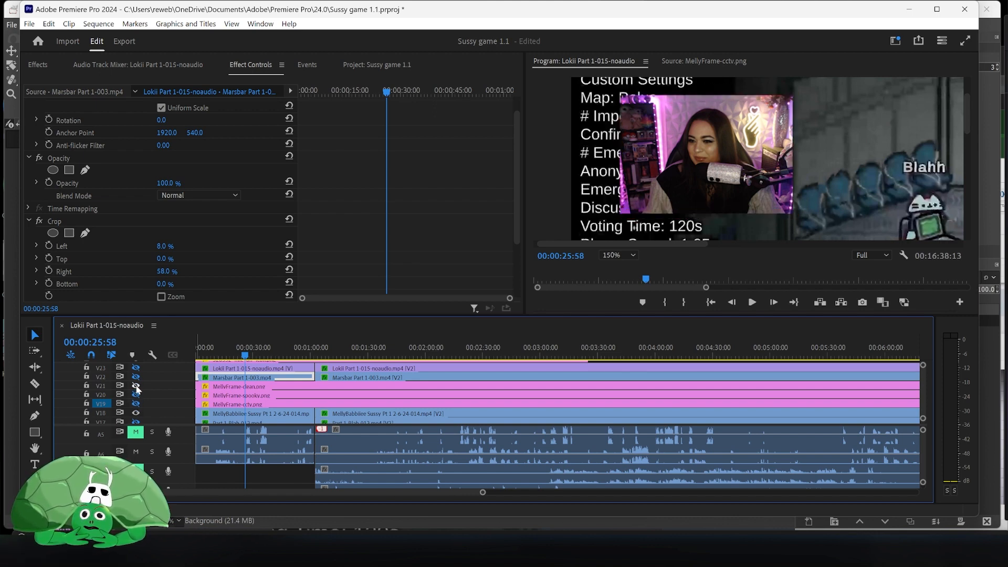
{"action": "left_click", "coordinate": [137, 387]}
{"action": "left_click", "coordinate": [137, 387]}
{"action": "left_click", "coordinate": [137, 387]}
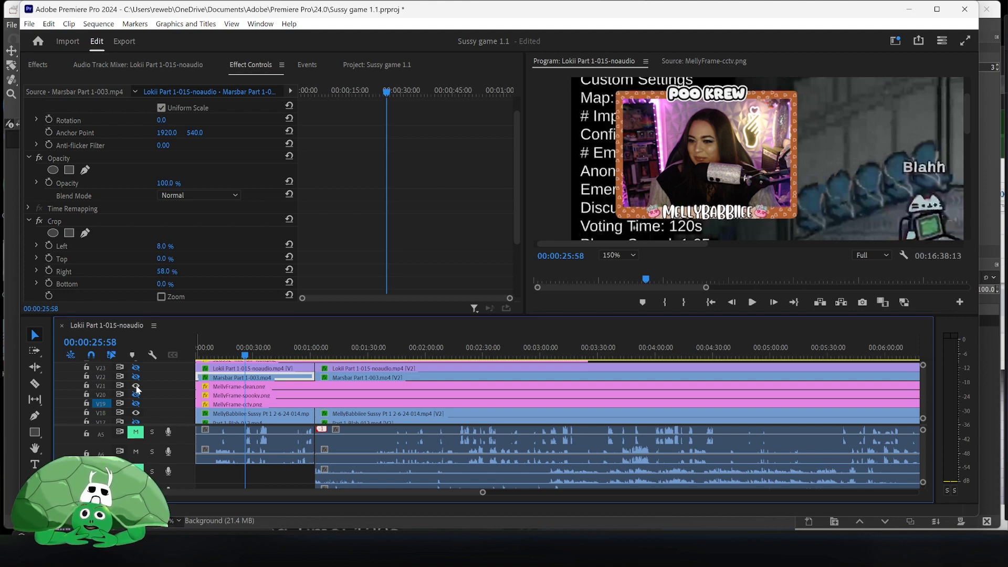
{"action": "left_click", "coordinate": [136, 387]}
{"action": "left_click", "coordinate": [136, 387]}
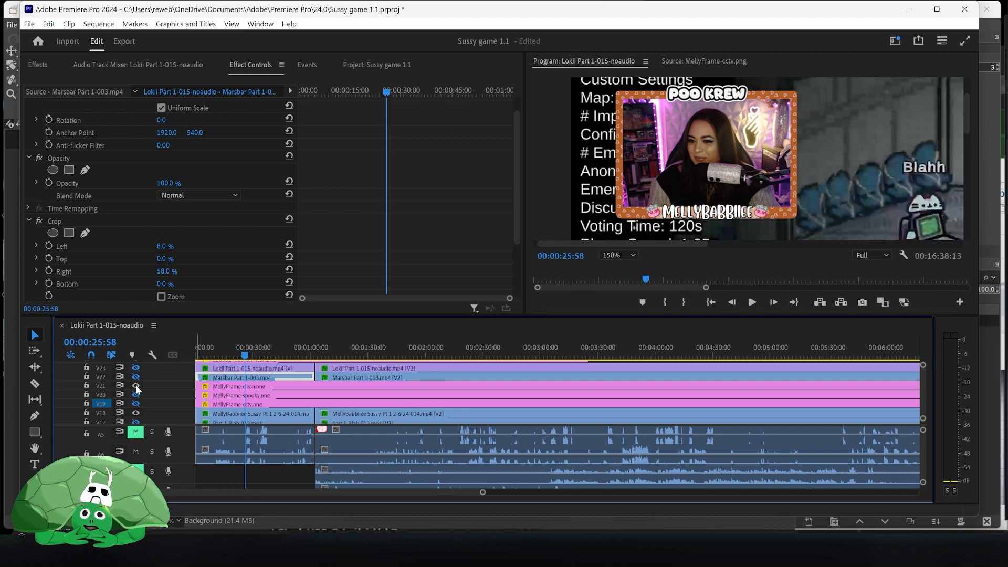
{"action": "left_click", "coordinate": [136, 387]}
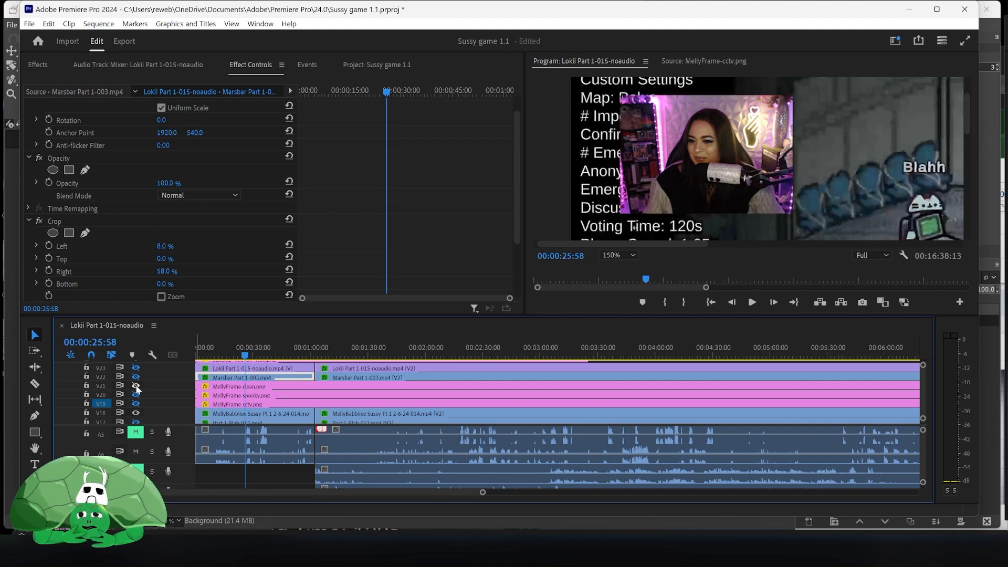
- Toggle the visibility of tracks V20 and V19 to compare the webcam frame overlays
{"action": "left_click", "coordinate": [136, 395]}
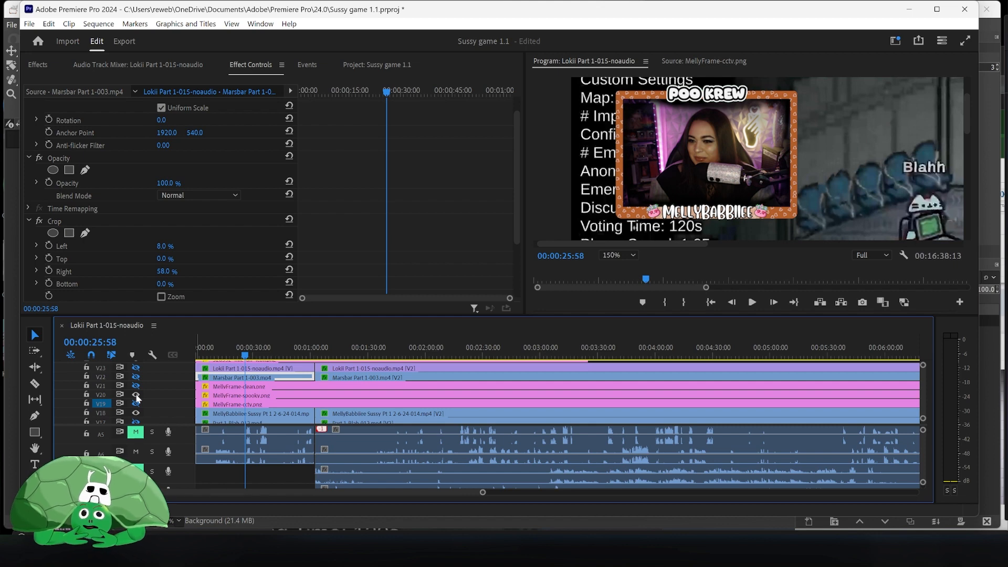
{"action": "left_click", "coordinate": [136, 395]}
{"action": "left_click", "coordinate": [136, 395]}
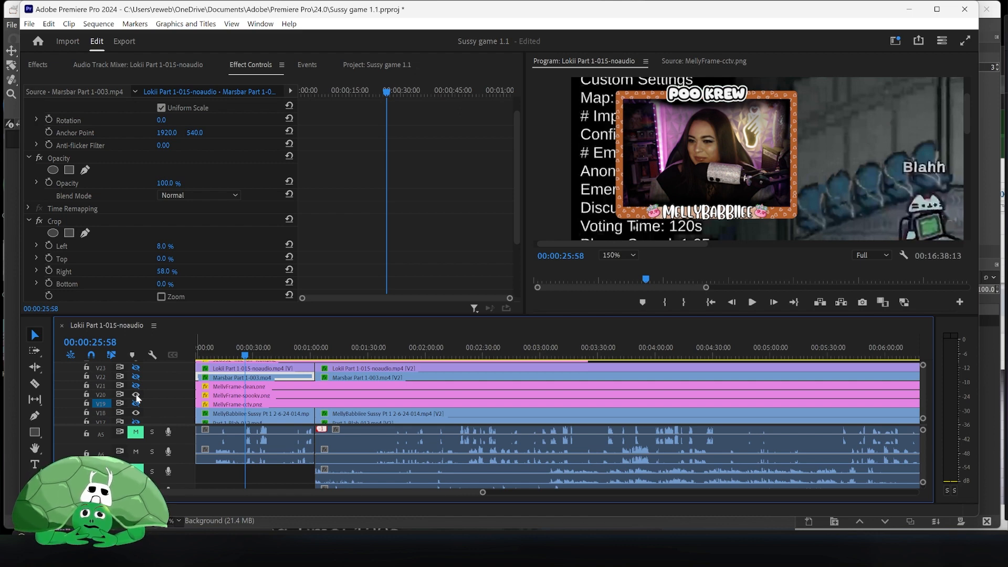
{"action": "left_click", "coordinate": [136, 395]}
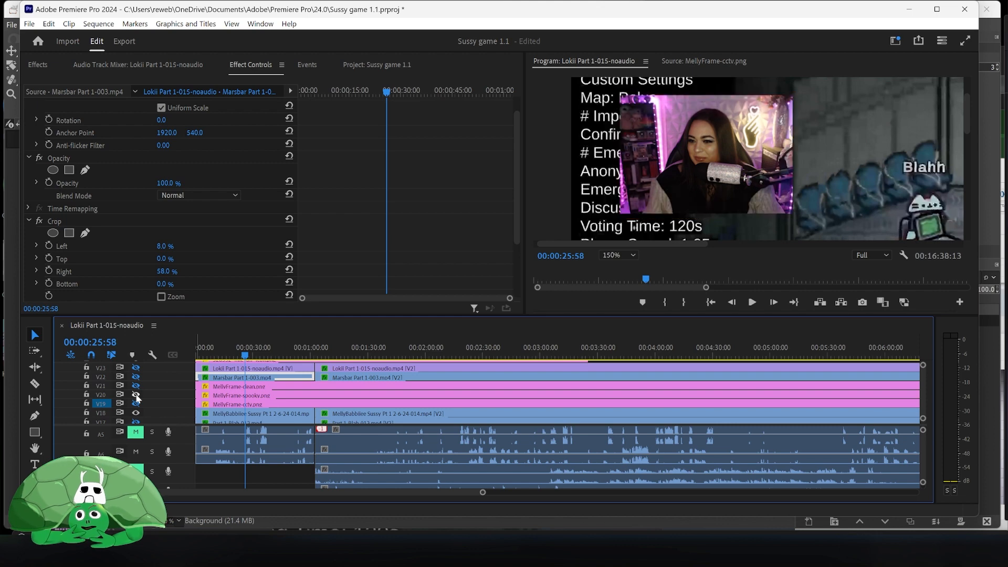
{"action": "left_click", "coordinate": [136, 403]}
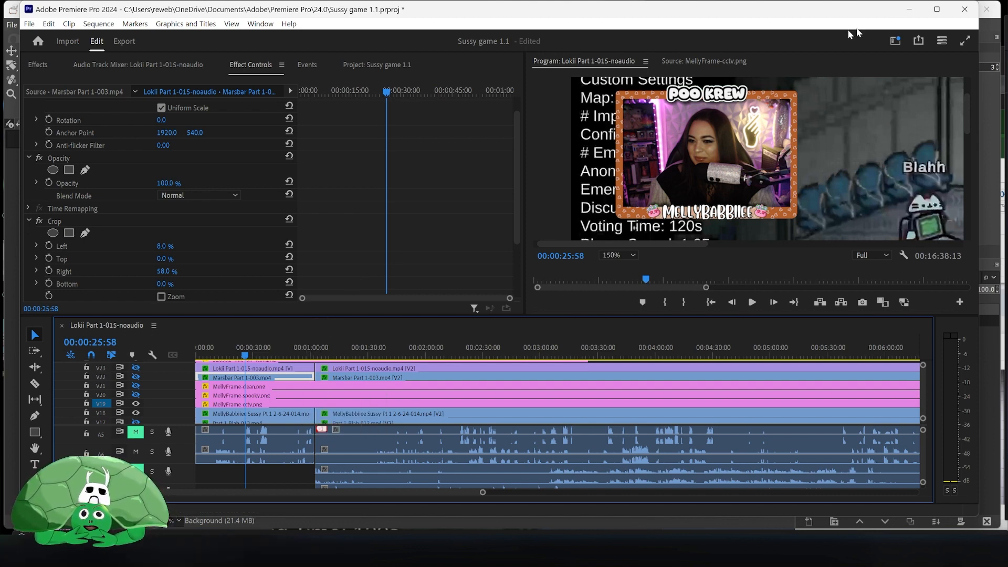
- Switch to GIMP and open the Open Image dialog to browse the frame files
{"action": "left_click", "coordinate": [910, 11]}
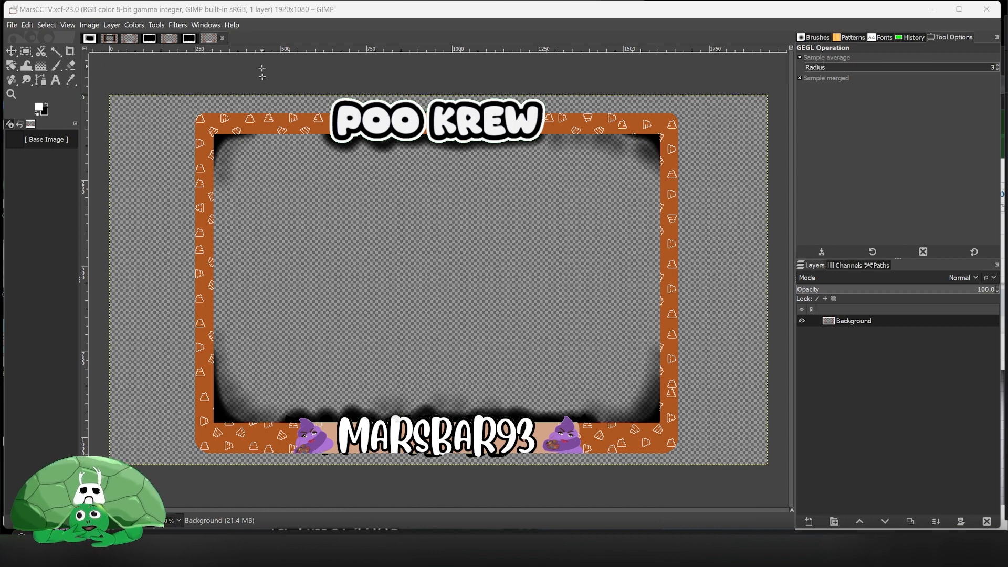
{"action": "left_click", "coordinate": [16, 26]}
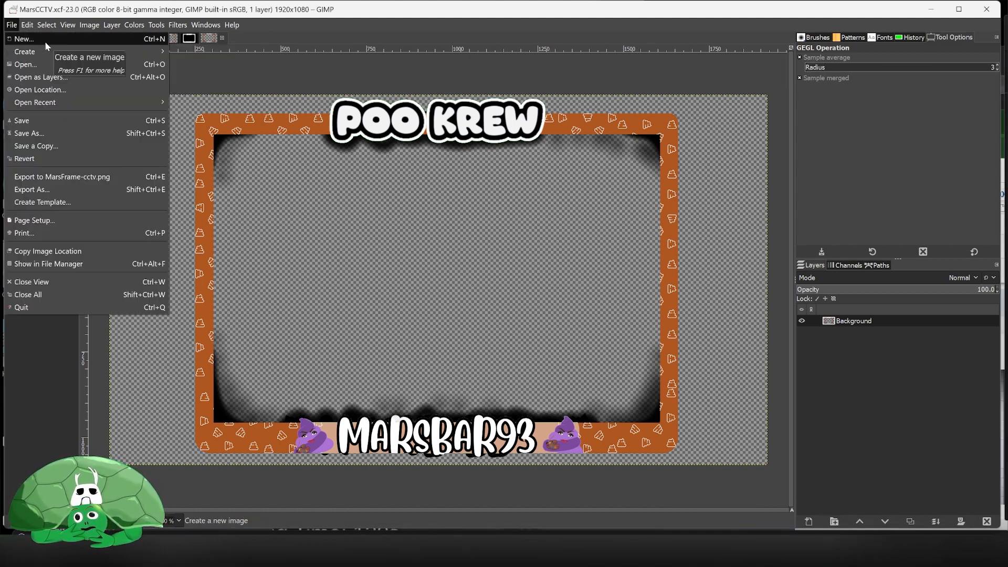
{"action": "left_click", "coordinate": [26, 64]}
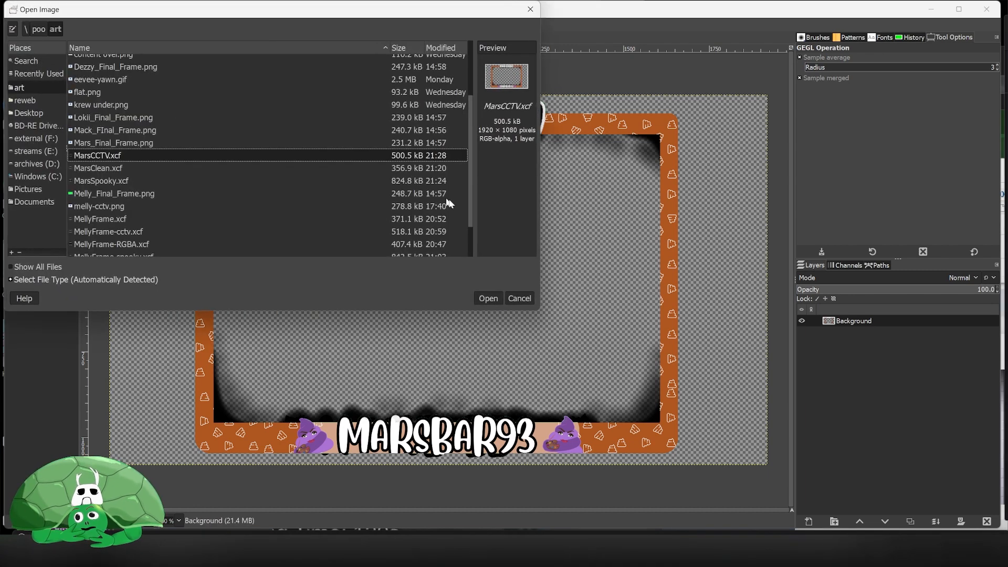
{"action": "scroll", "coordinate": [151, 99], "scroll_direction": "up", "scroll_amount": 3}
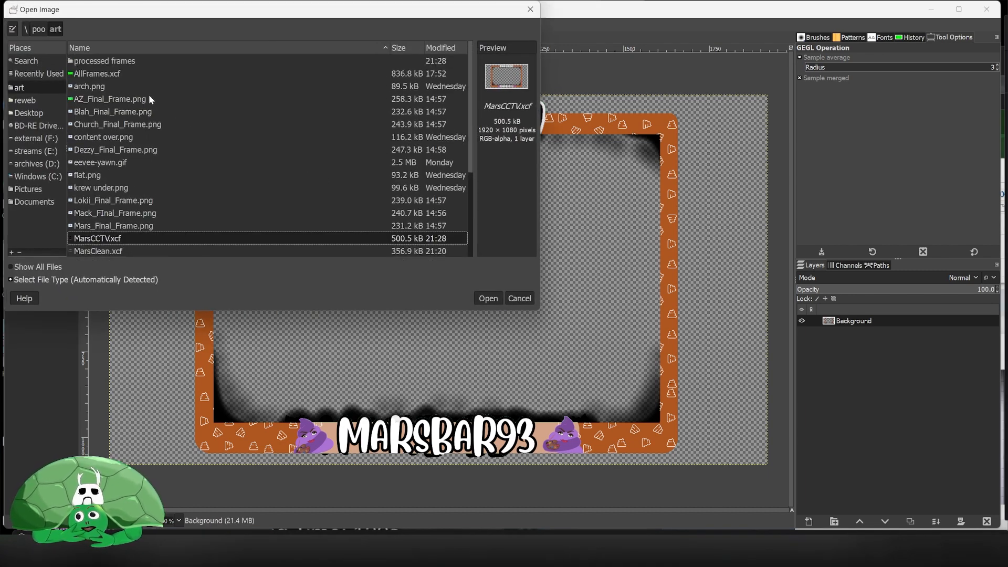
{"action": "scroll", "coordinate": [140, 140], "scroll_direction": "down", "scroll_amount": 3}
{"action": "scroll", "coordinate": [126, 110], "scroll_direction": "up", "scroll_amount": 3}
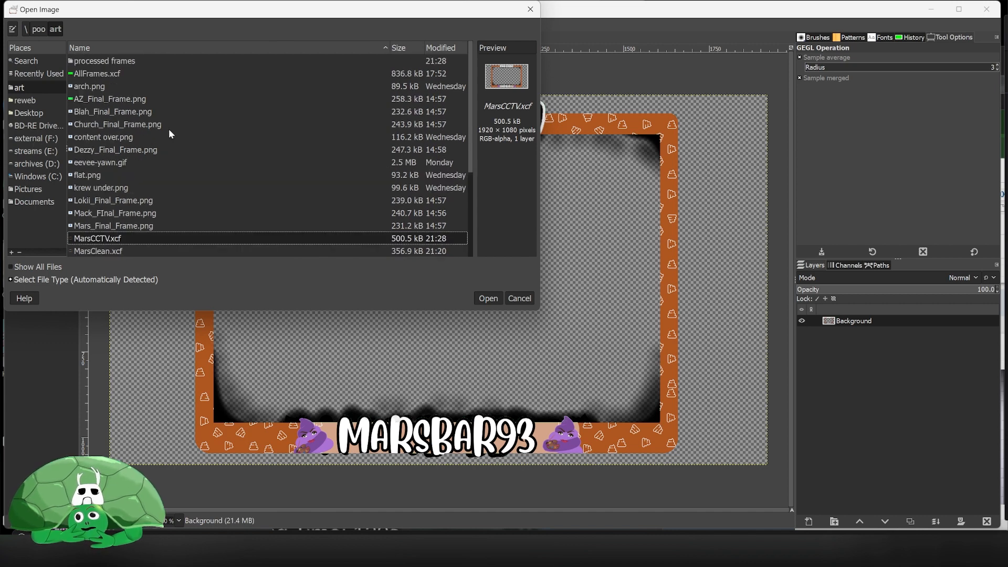
{"action": "scroll", "coordinate": [170, 133], "scroll_direction": "down", "scroll_amount": 3}
{"action": "scroll", "coordinate": [170, 132], "scroll_direction": "down", "scroll_amount": 1}
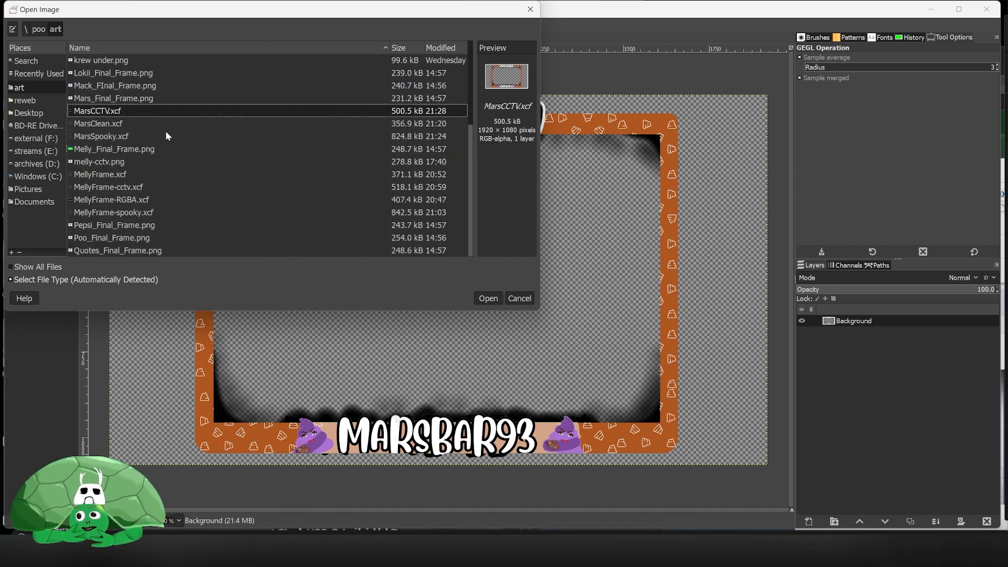
- Browse to streams (E:) > poo > art and open Blah_Final_Frame.png
{"action": "left_click", "coordinate": [24, 143]}
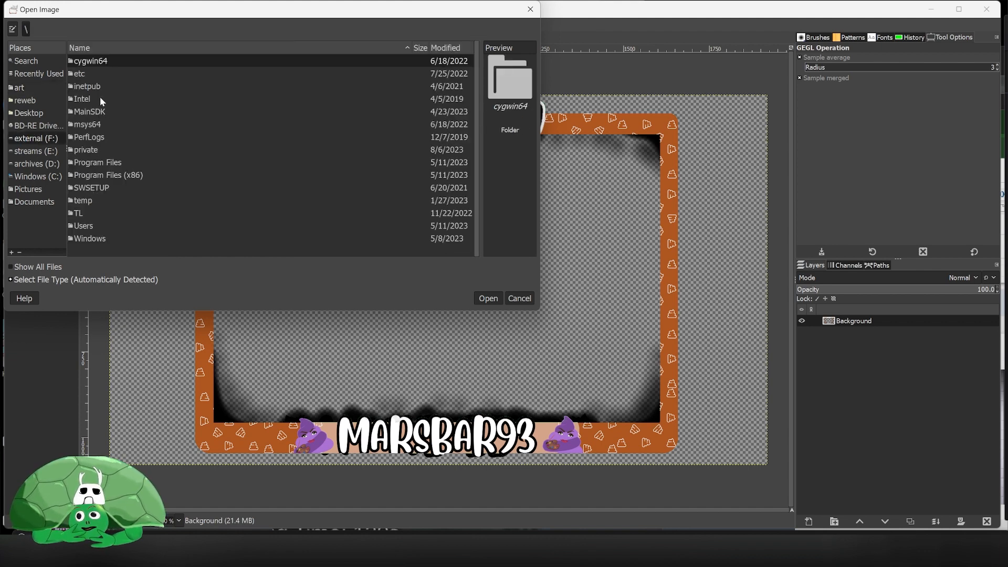
{"action": "left_click", "coordinate": [44, 152]}
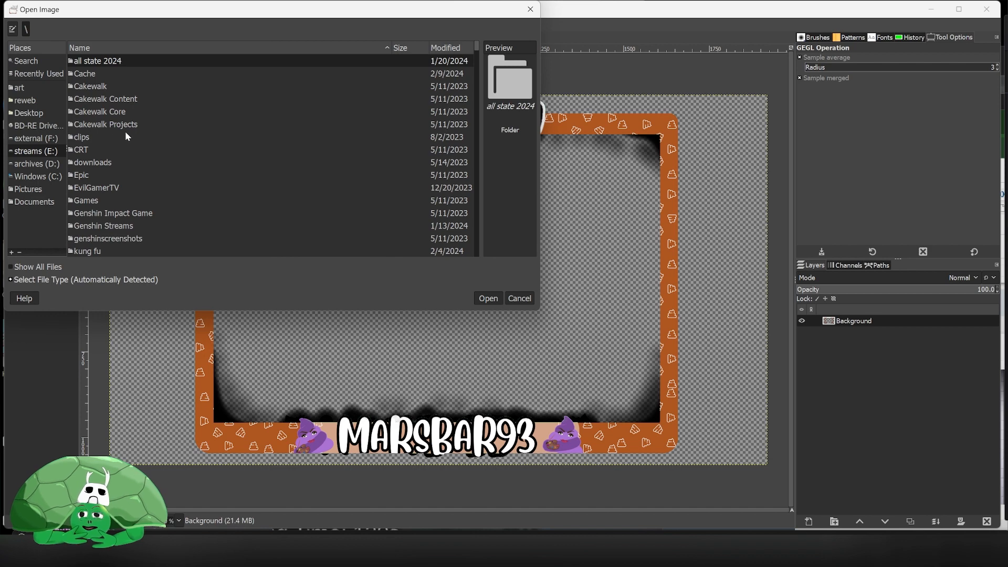
{"action": "scroll", "coordinate": [126, 136], "scroll_direction": "down", "scroll_amount": 5}
{"action": "left_click", "coordinate": [79, 170]}
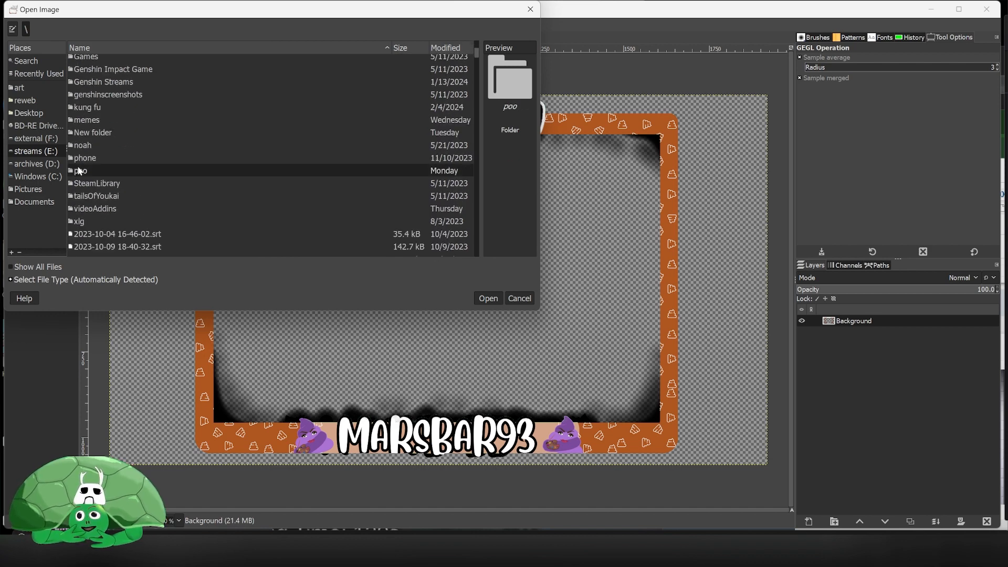
{"action": "double_click", "coordinate": [79, 171]}
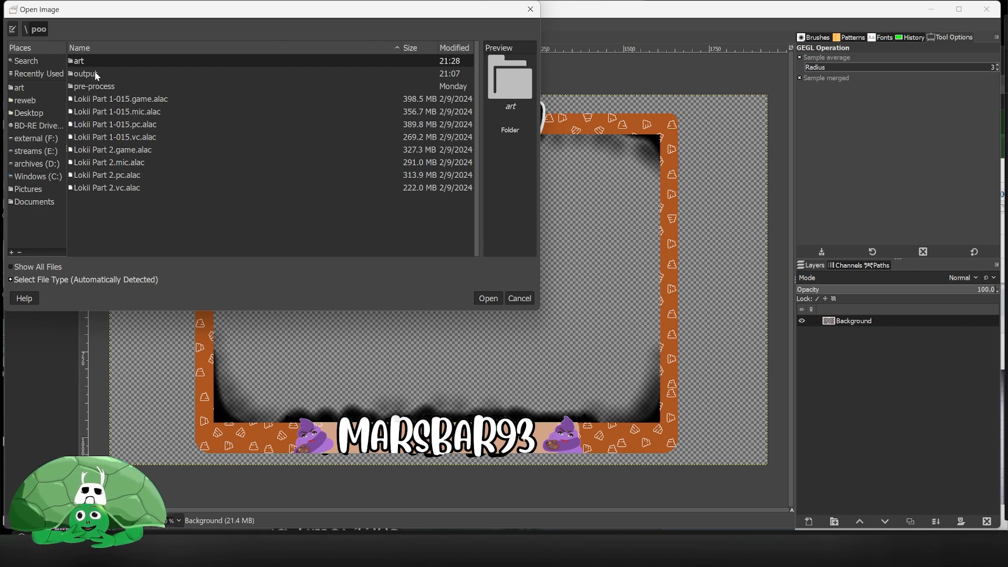
{"action": "double_click", "coordinate": [106, 63]}
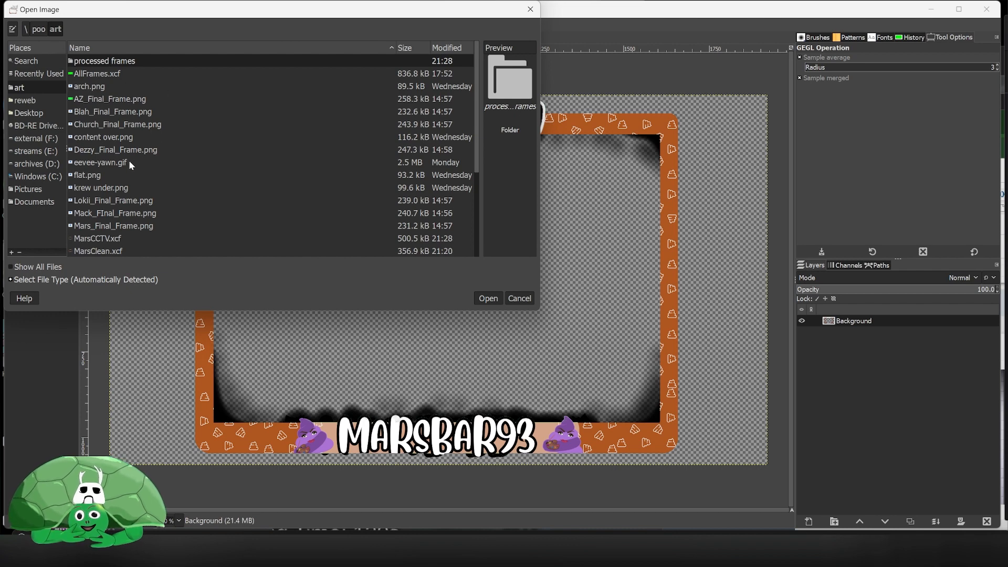
{"action": "left_click", "coordinate": [117, 114]}
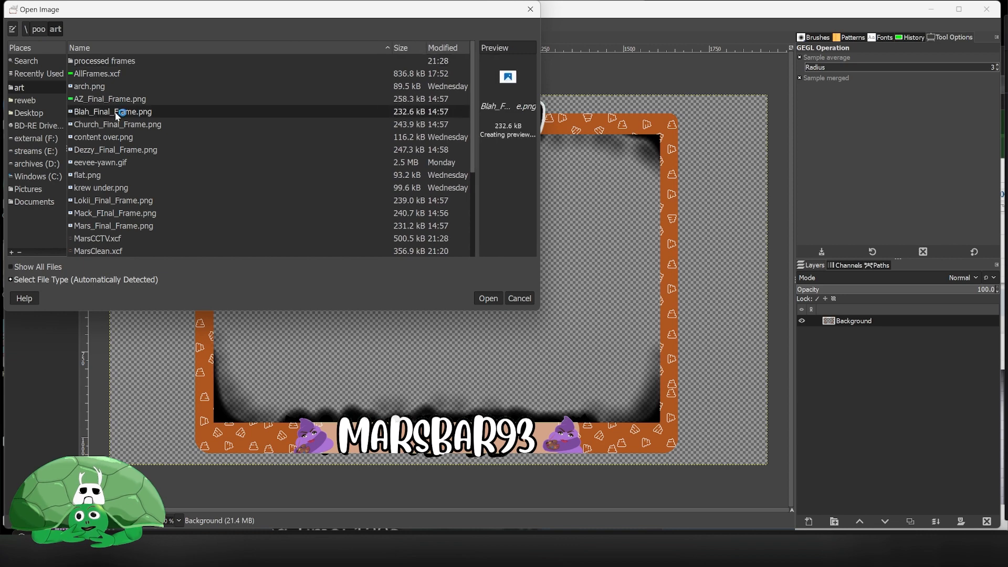
{"action": "left_click", "coordinate": [487, 298]}
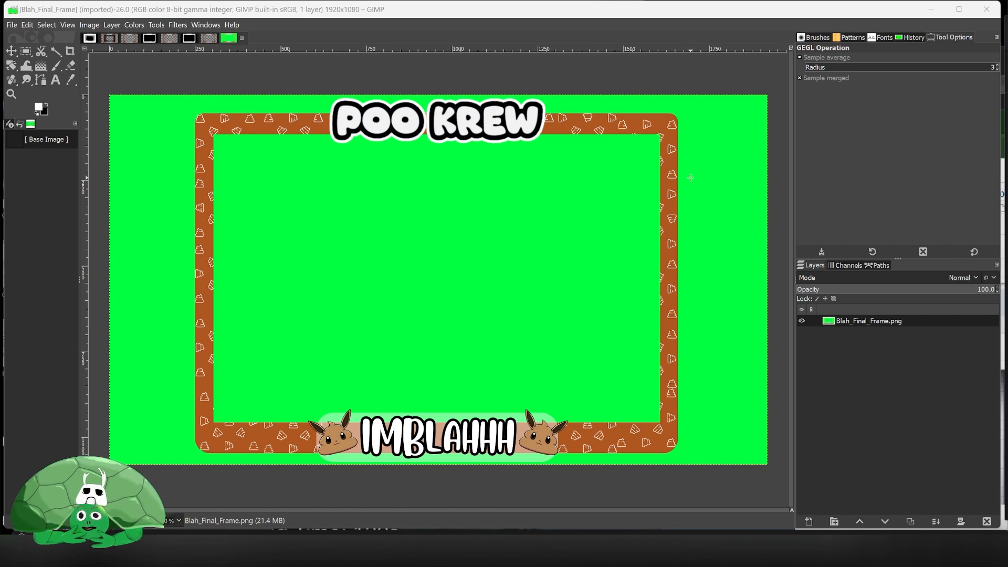
- Start Color to Alpha on the frame layer and sample the green background as the colour to remove
{"action": "right_click", "coordinate": [691, 174]}
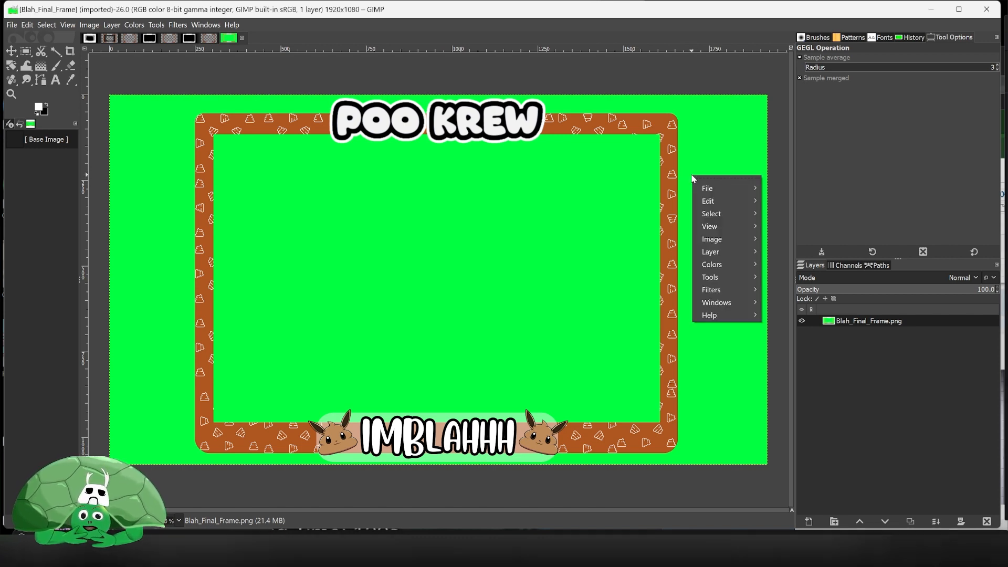
{"action": "mouse_move", "coordinate": [749, 252]}
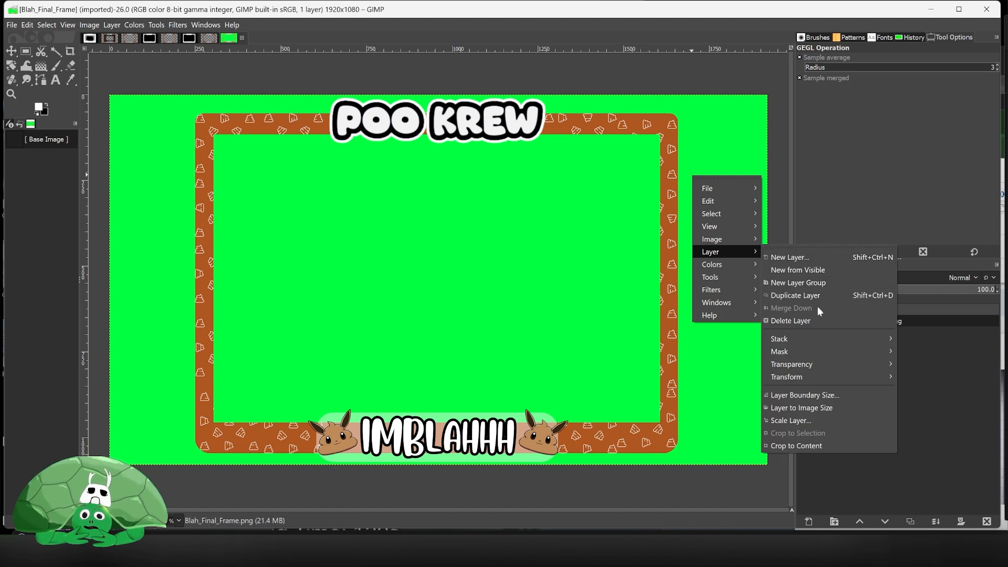
{"action": "mouse_move", "coordinate": [819, 365]}
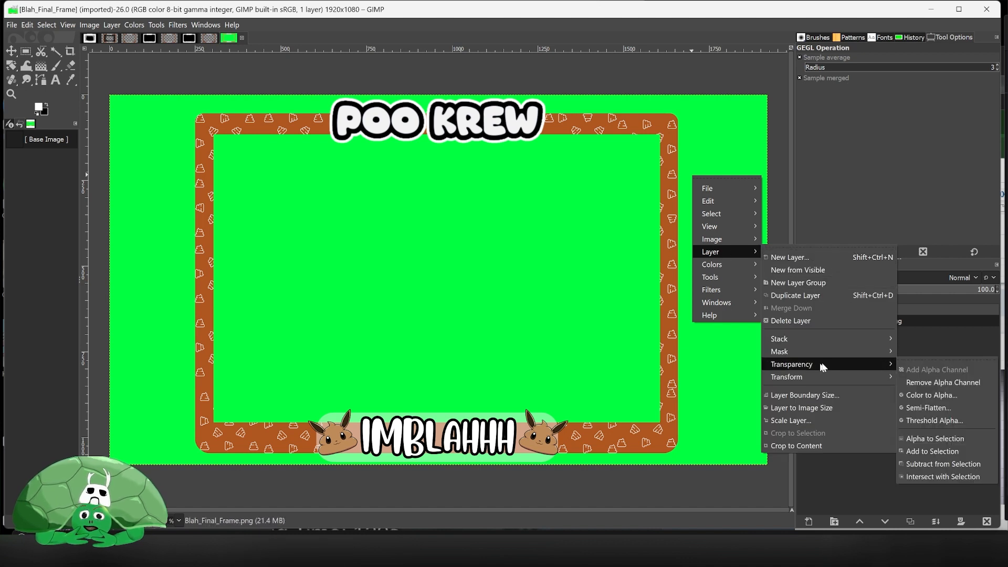
{"action": "left_click", "coordinate": [952, 397]}
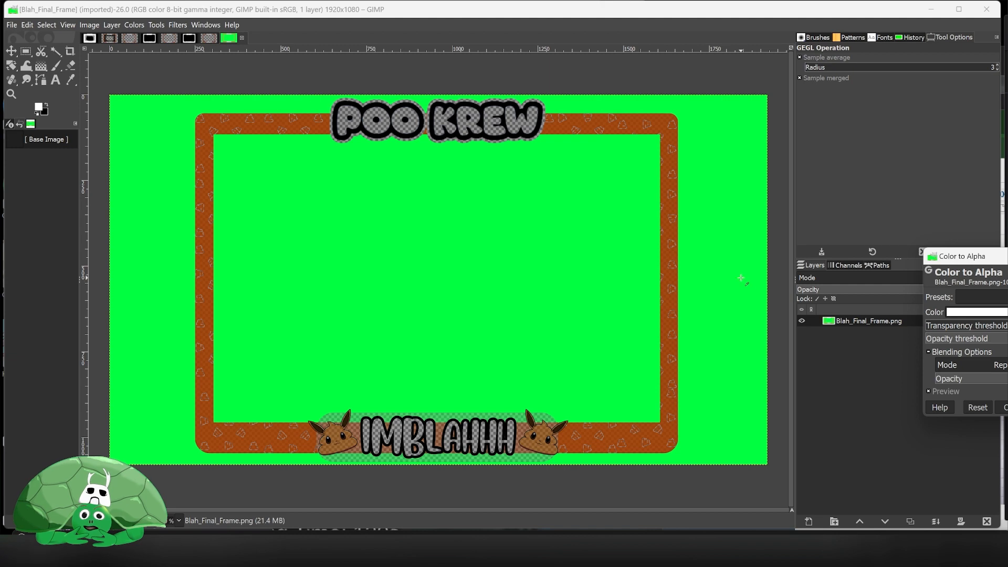
{"action": "left_click", "coordinate": [730, 240]}
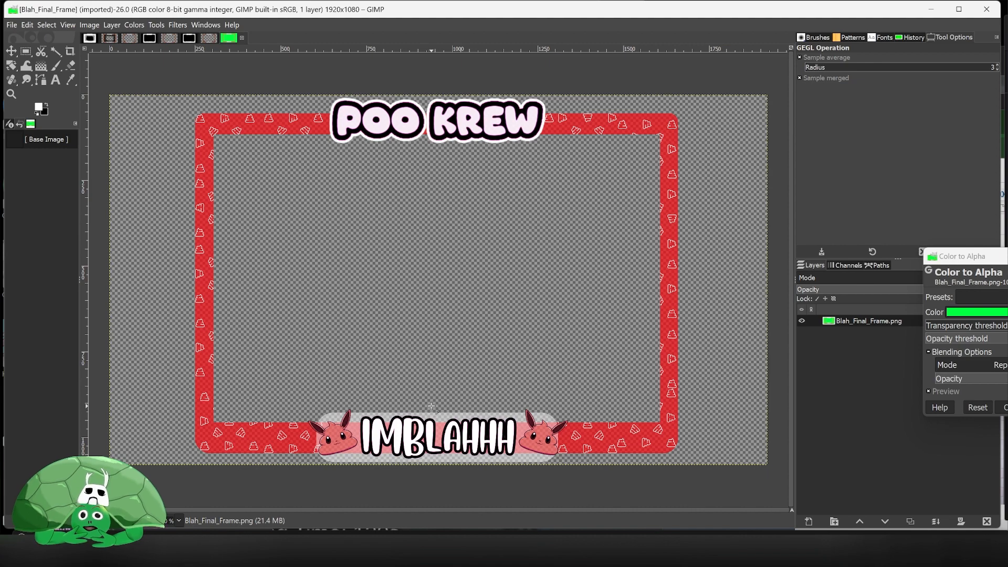
- Inspect the split preview of the Color to Alpha result along the frame's edges and text, then apply it
{"action": "scroll", "coordinate": [430, 406], "scroll_direction": "up", "scroll_amount": 3}
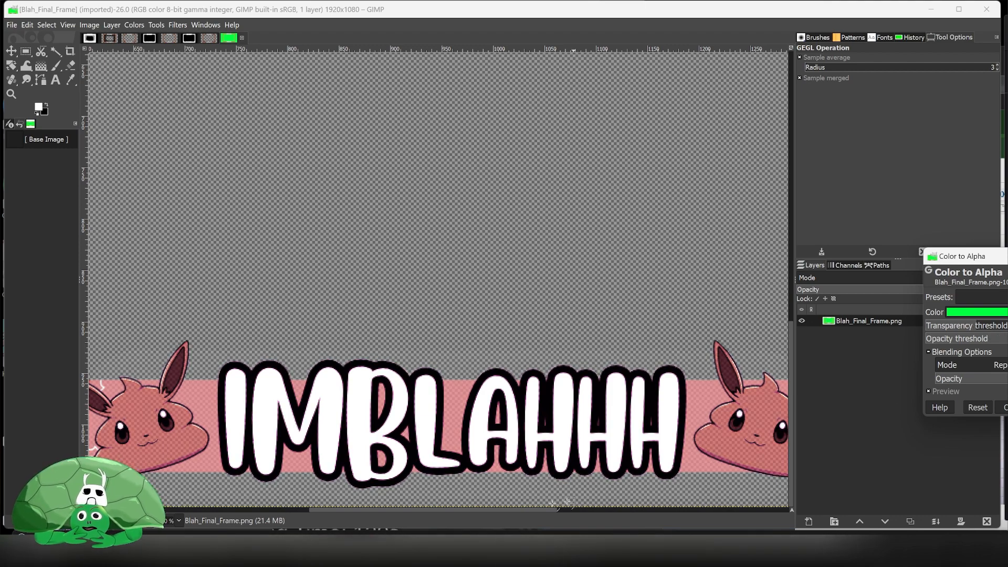
{"action": "left_click_drag", "start_coordinate": [379, 507], "coordinate": [482, 507]}
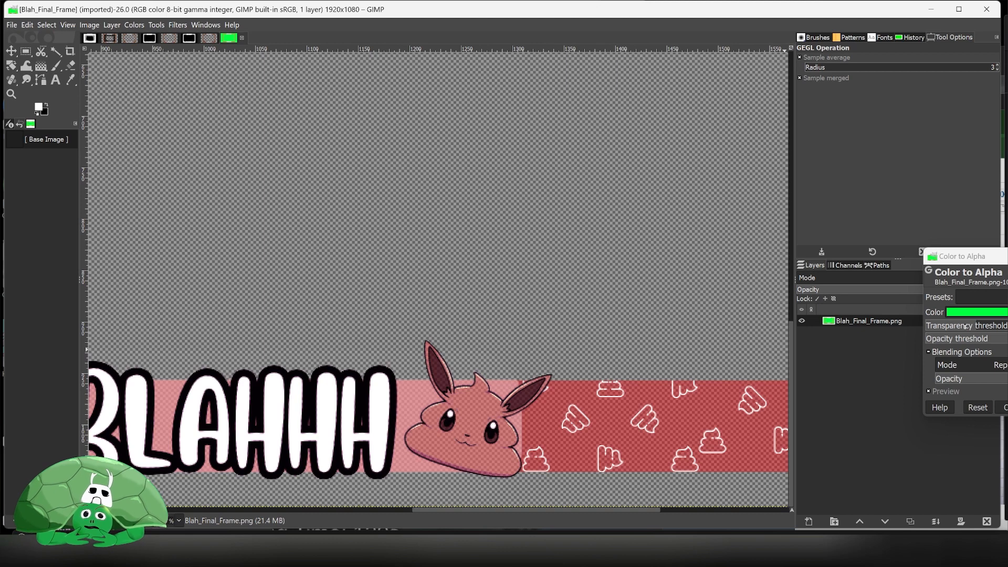
{"action": "mouse_move", "coordinate": [964, 326]}
{"action": "left_mouse_down"}
{"action": "mouse_move", "coordinate": [929, 326]}
{"action": "mouse_move", "coordinate": [971, 326]}
{"action": "left_mouse_up"}
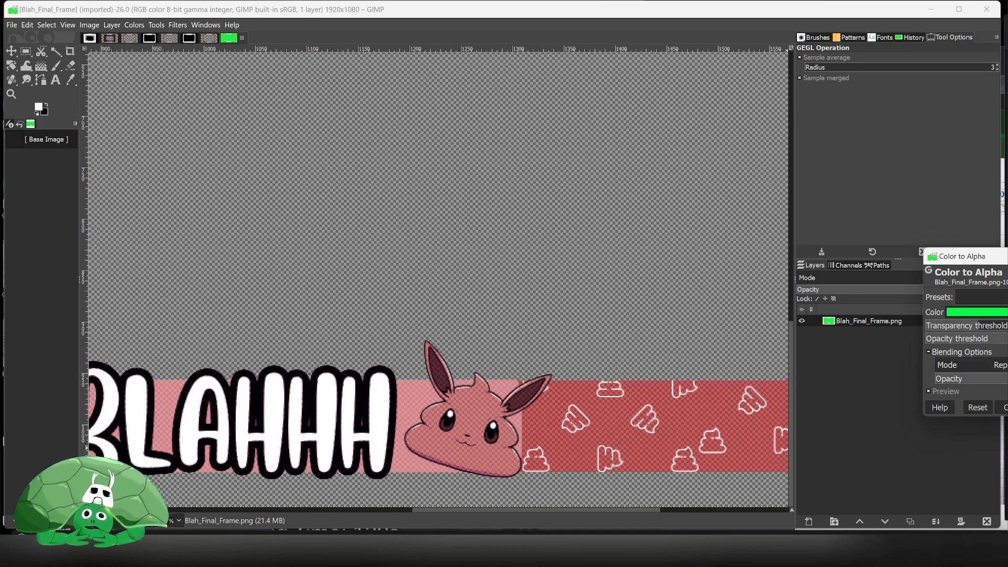
{"action": "left_click", "coordinate": [1007, 391]}
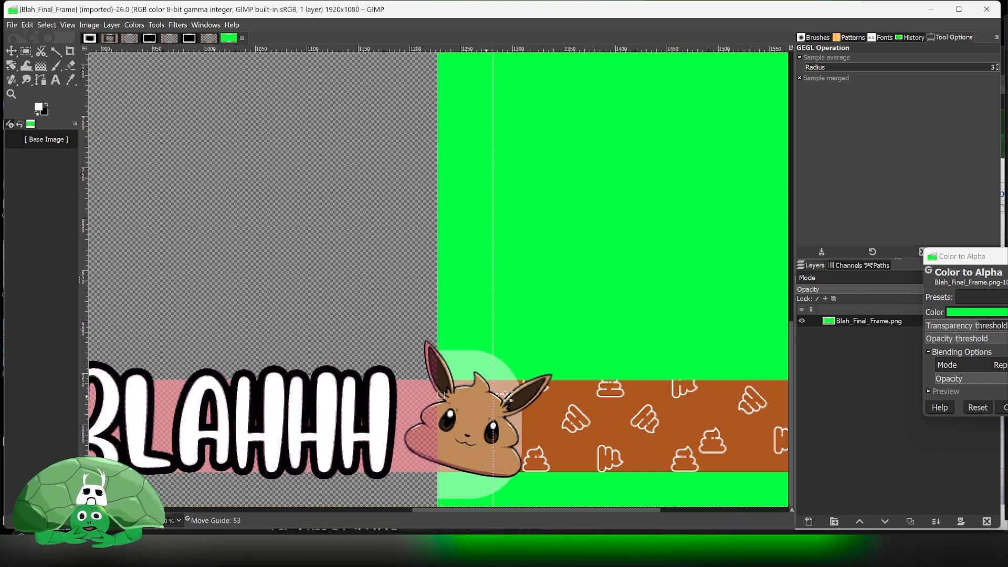
{"action": "left_click_drag", "start_coordinate": [440, 397], "coordinate": [515, 395]}
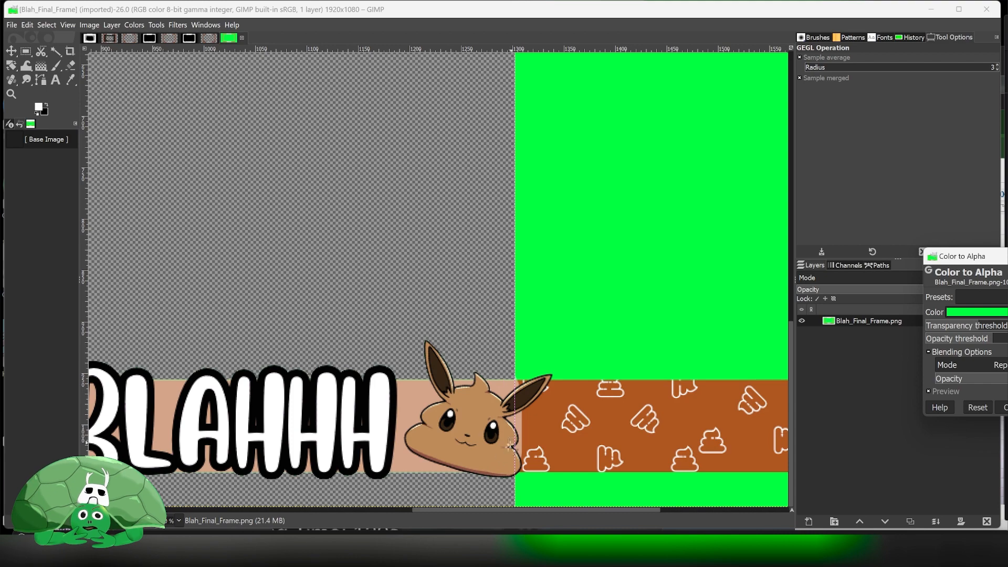
{"action": "left_click_drag", "start_coordinate": [462, 512], "coordinate": [417, 342]}
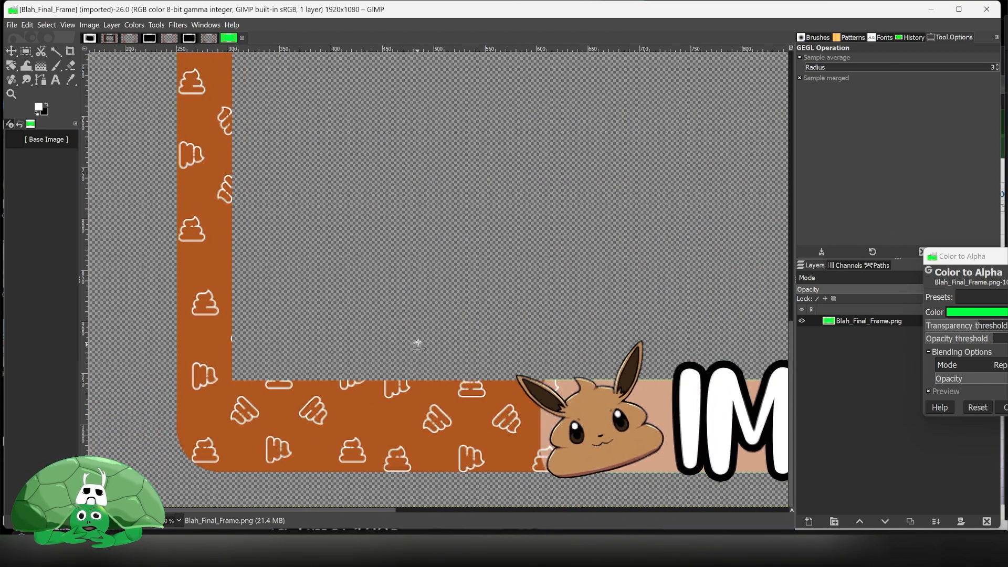
{"action": "scroll", "coordinate": [417, 341], "scroll_direction": "up", "scroll_amount": 15}
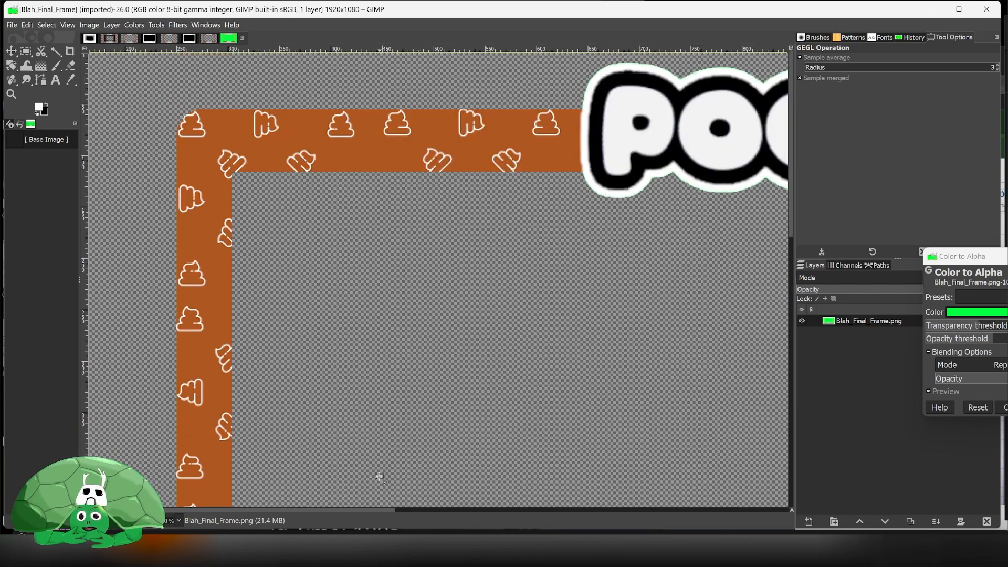
{"action": "left_click_drag", "start_coordinate": [358, 508], "coordinate": [567, 480]}
{"action": "scroll", "coordinate": [515, 344], "scroll_direction": "down", "scroll_amount": 5}
{"action": "scroll", "coordinate": [515, 345], "scroll_direction": "down", "scroll_amount": 3}
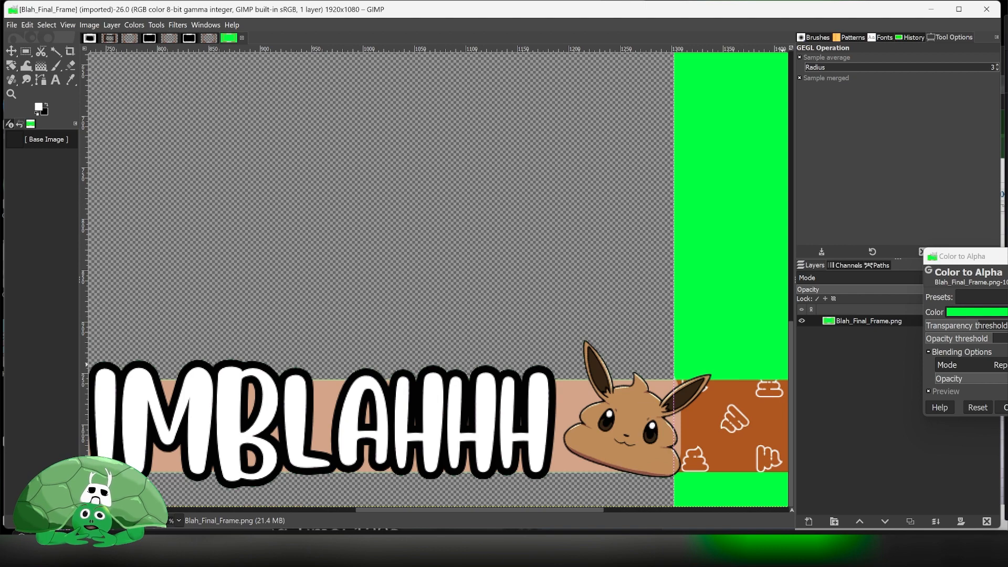
{"action": "key", "text": "Return"}
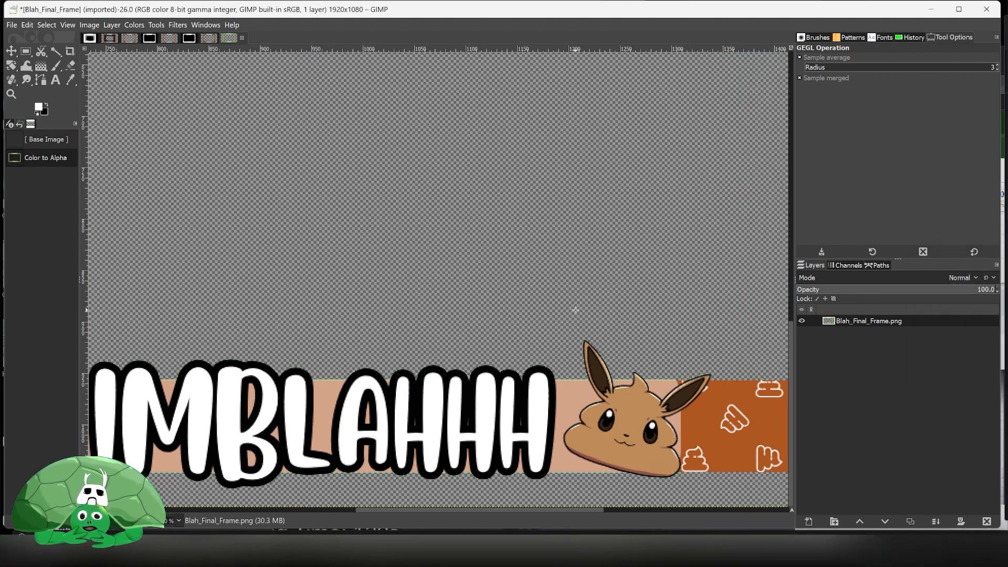
- Examine the Red, Green and Blue channels individually to check the frame's transparency around the text
{"action": "scroll", "coordinate": [575, 310], "scroll_direction": "down", "scroll_amount": 5}
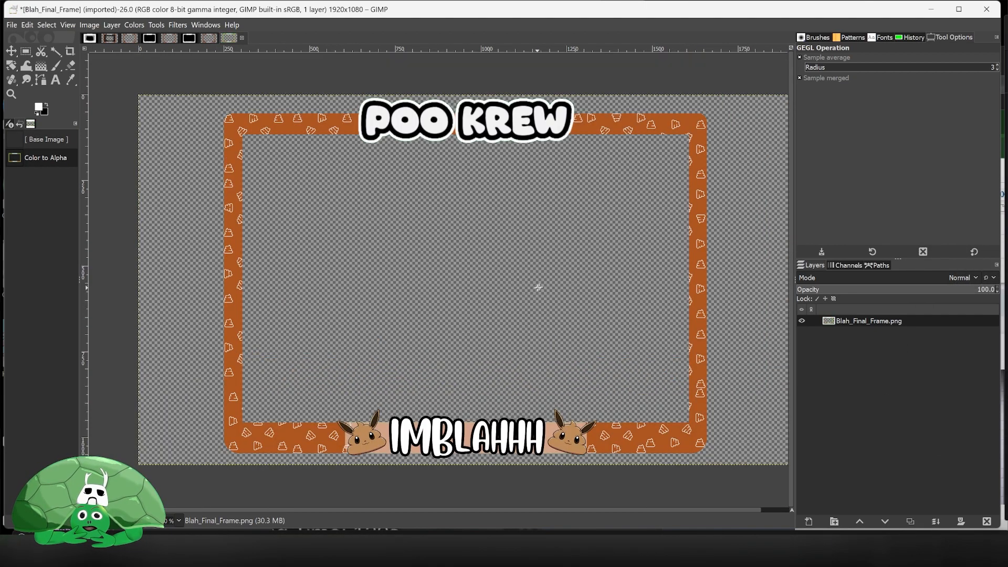
{"action": "left_click", "coordinate": [847, 266]}
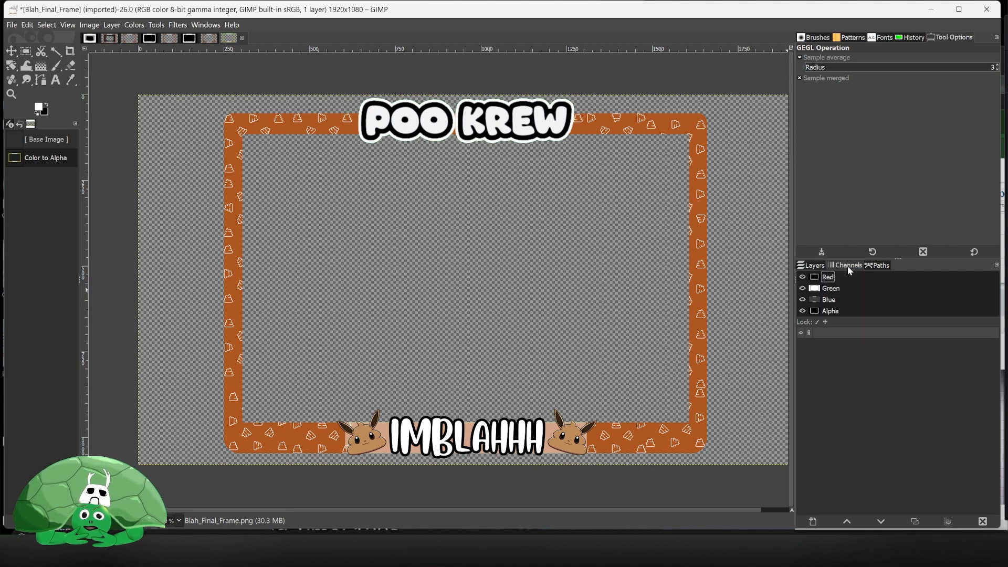
{"action": "left_click", "coordinate": [802, 299]}
{"action": "left_click", "coordinate": [802, 288]}
{"action": "left_click", "coordinate": [802, 277]}
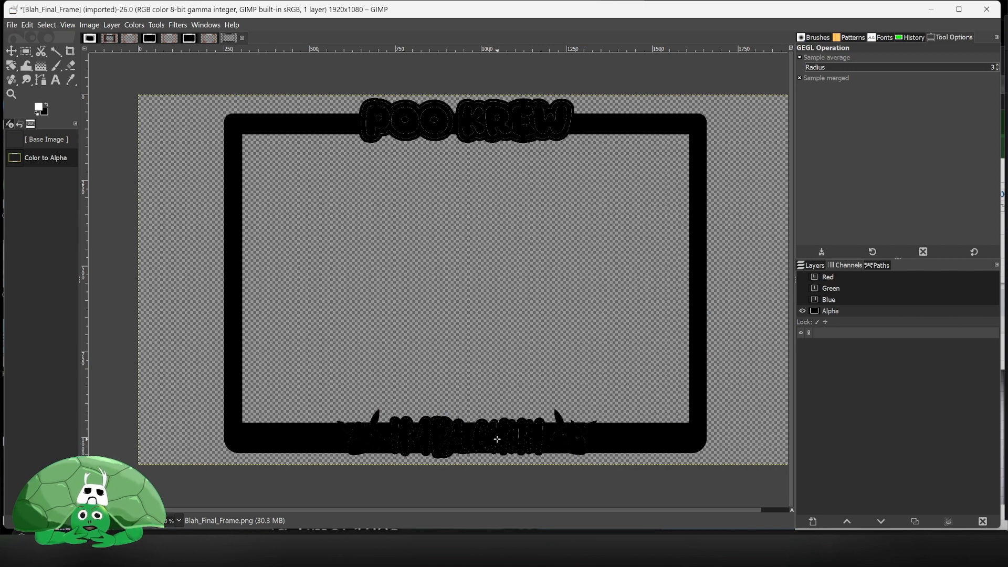
{"action": "scroll", "coordinate": [485, 439], "scroll_direction": "up", "scroll_amount": 3, "text": "ctrl"}
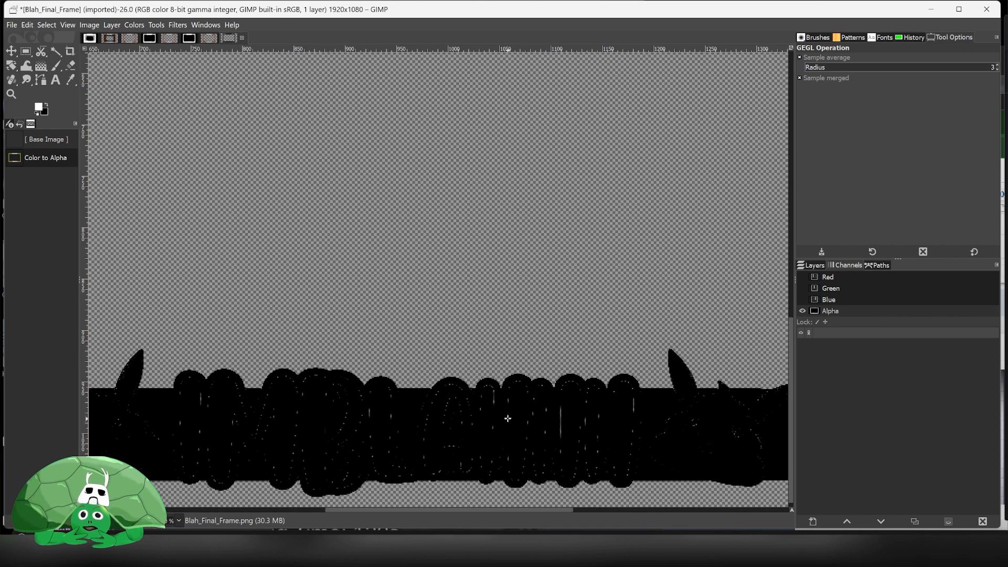
{"action": "left_click", "coordinate": [802, 300]}
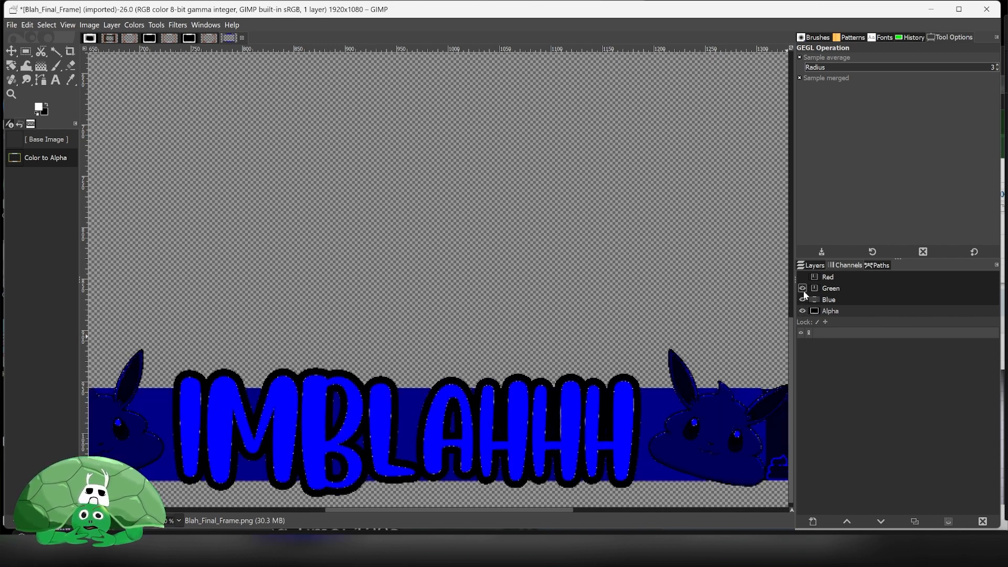
{"action": "left_click", "coordinate": [803, 288]}
{"action": "left_click", "coordinate": [802, 276]}
{"action": "scroll", "coordinate": [512, 315], "scroll_direction": "down", "scroll_amount": 2}
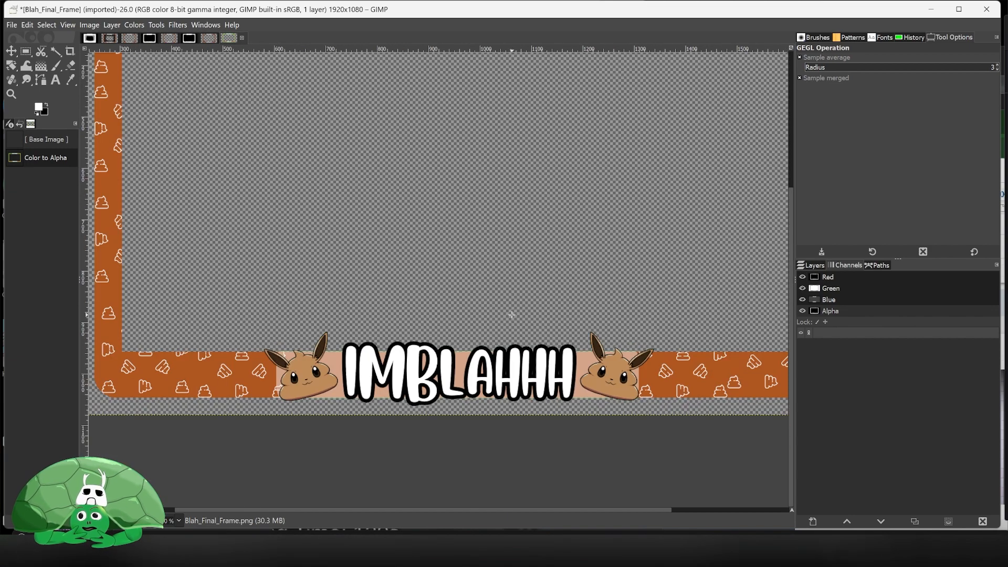
{"action": "scroll", "coordinate": [460, 229], "scroll_direction": "up", "scroll_amount": 5}
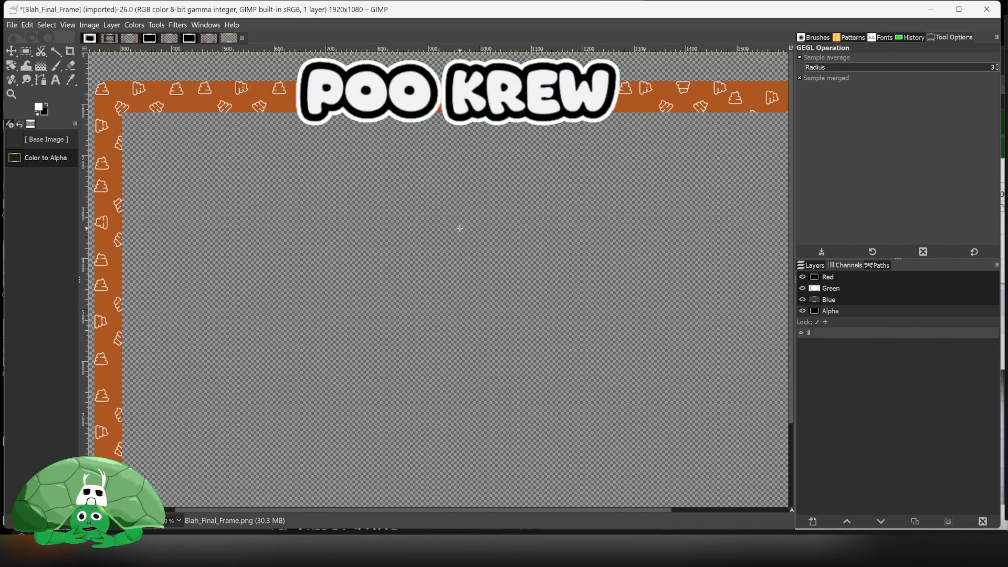
{"action": "scroll", "coordinate": [460, 229], "scroll_direction": "down", "scroll_amount": 1}
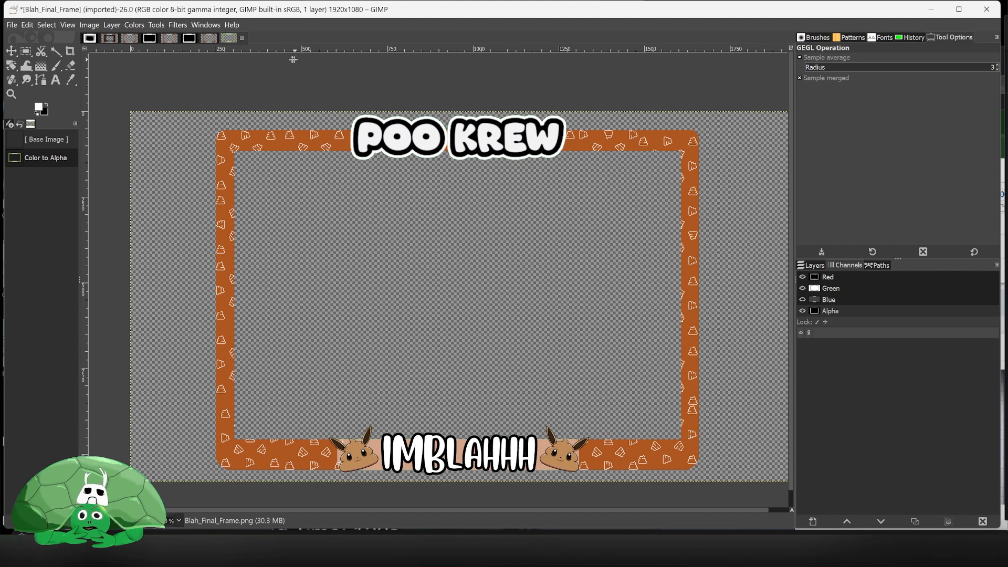
- Decompose the image into separate layers with the RGBA colour model
{"action": "left_click", "coordinate": [136, 25]}
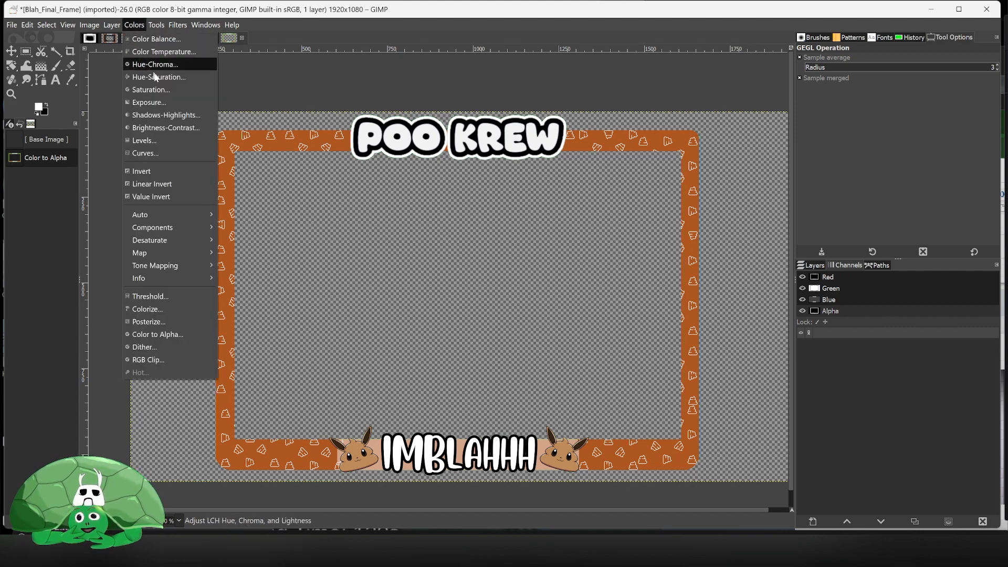
{"action": "mouse_move", "coordinate": [219, 229]}
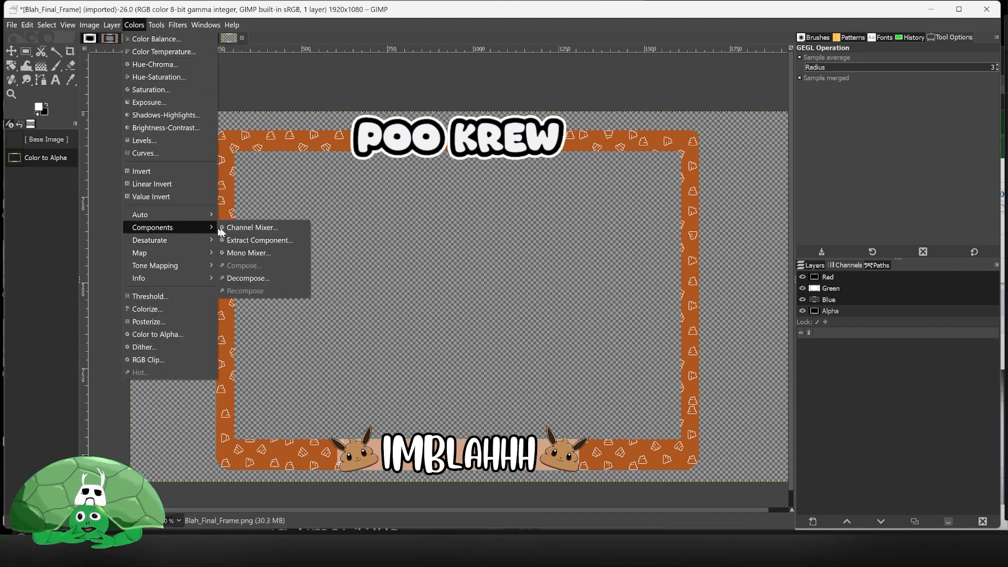
{"action": "left_click", "coordinate": [292, 280]}
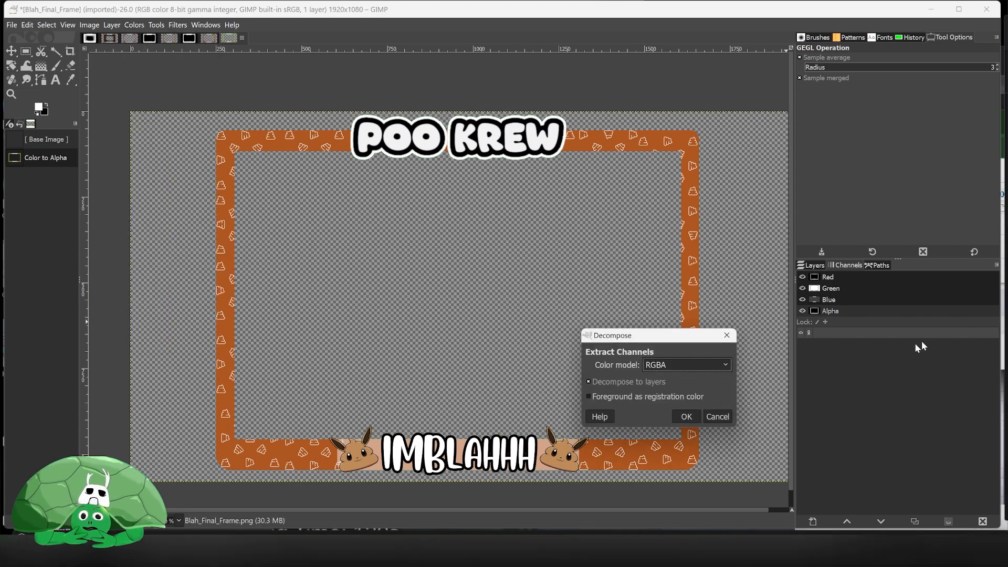
{"action": "left_click", "coordinate": [688, 417]}
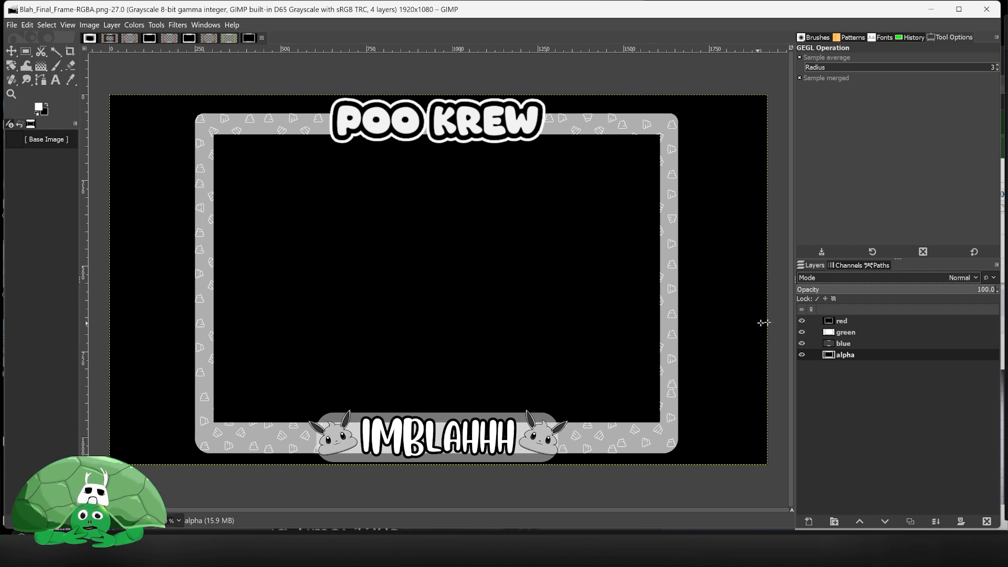
- Toggle the red, green and blue layers' visibility to examine the decomposed alpha layer up close
{"action": "left_click", "coordinate": [801, 320]}
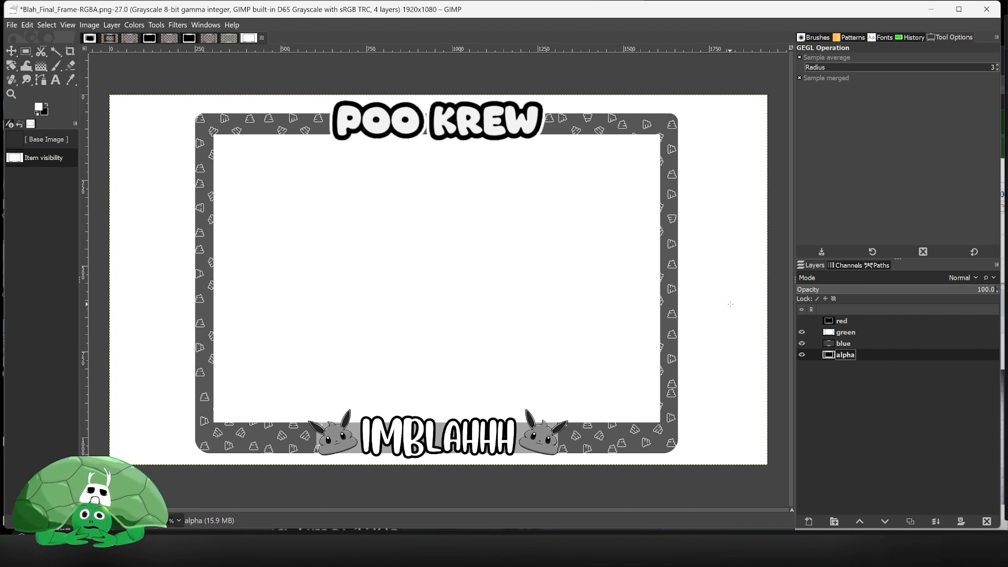
{"action": "left_click", "coordinate": [801, 343]}
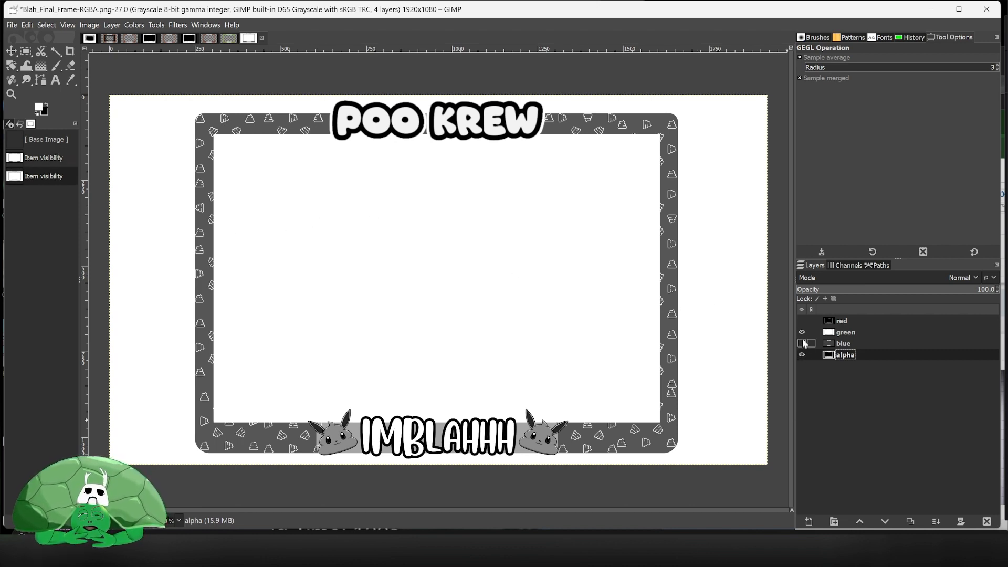
{"action": "left_click", "coordinate": [802, 332]}
{"action": "left_click", "coordinate": [802, 343]}
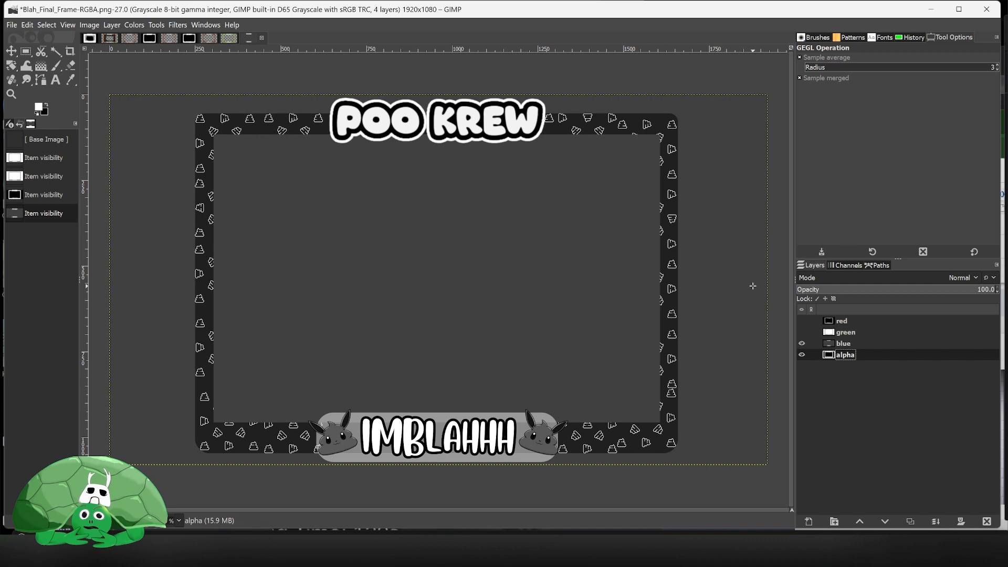
{"action": "left_click", "coordinate": [801, 332]}
{"action": "left_click", "coordinate": [801, 321]}
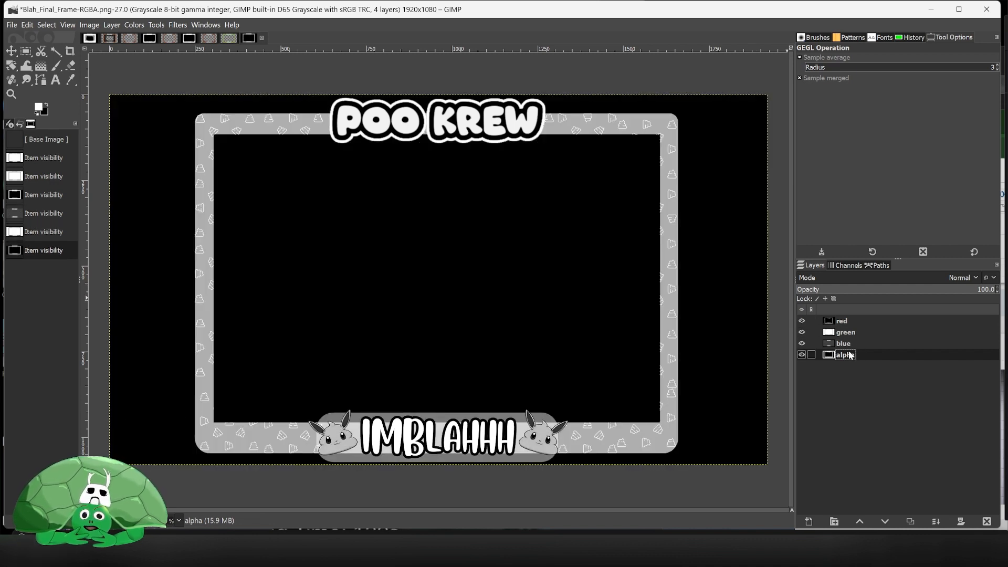
{"action": "right_click", "coordinate": [850, 357]}
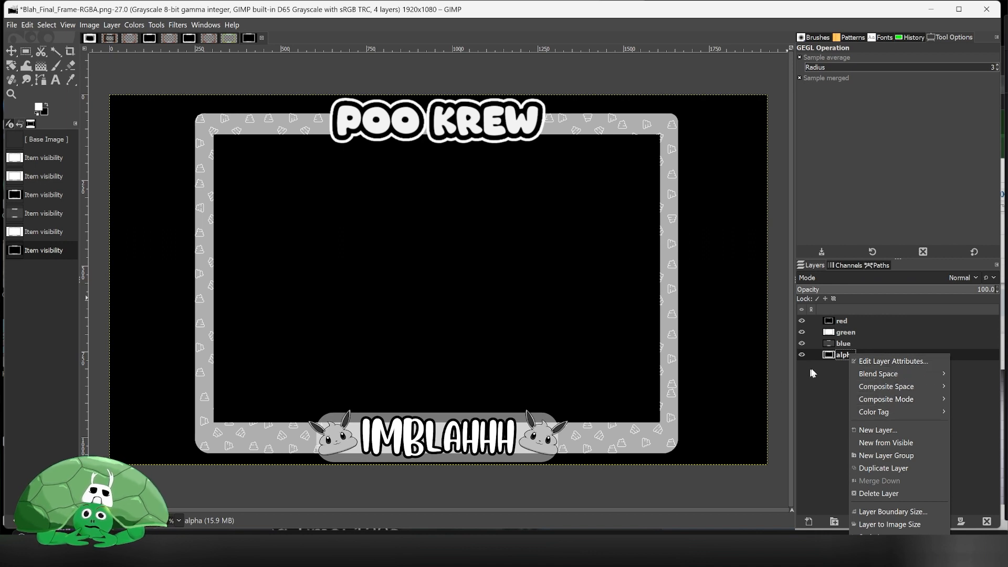
{"action": "left_click", "coordinate": [801, 343]}
{"action": "left_click", "coordinate": [802, 332]}
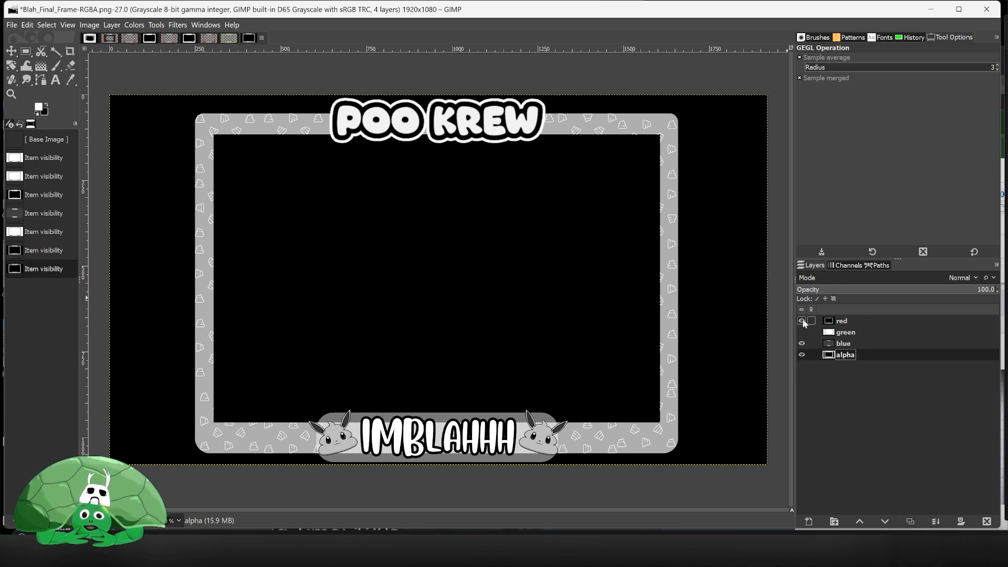
{"action": "left_click", "coordinate": [802, 321]}
{"action": "left_click", "coordinate": [801, 344]}
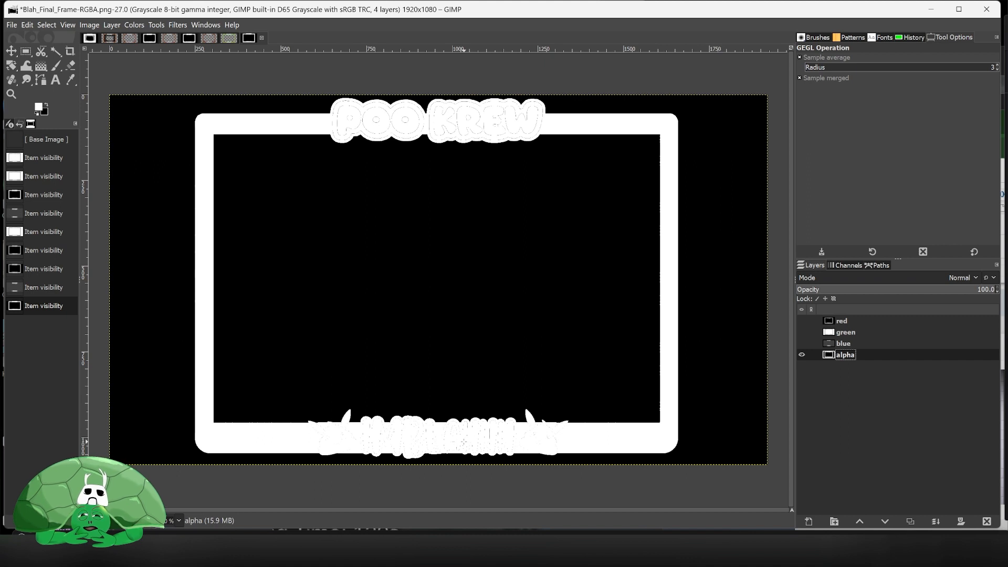
{"action": "scroll", "coordinate": [466, 434], "scroll_direction": "up", "scroll_amount": 3}
{"action": "scroll", "coordinate": [477, 414], "scroll_direction": "up", "scroll_amount": 2}
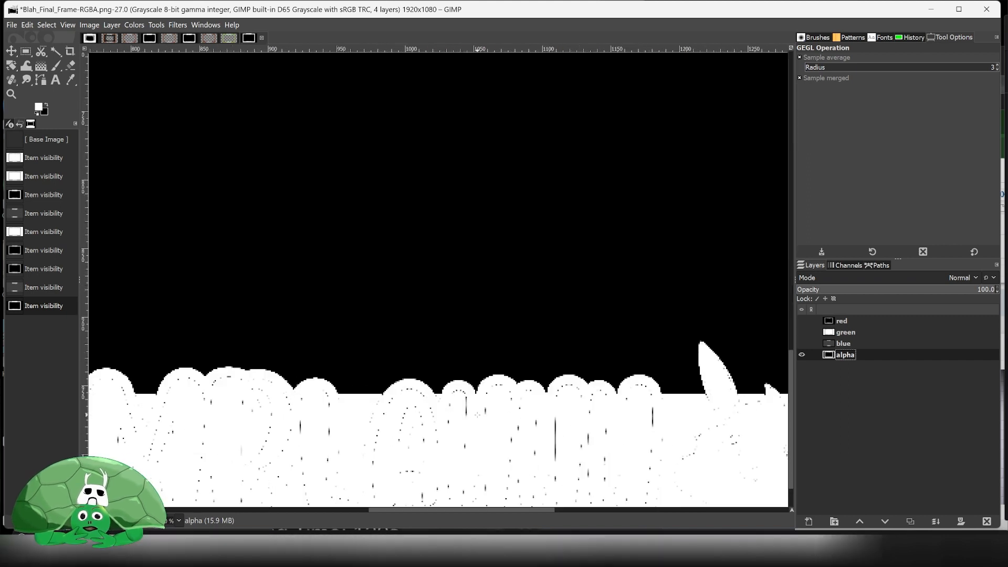
{"action": "scroll", "coordinate": [500, 387], "scroll_direction": "down", "scroll_amount": 3}
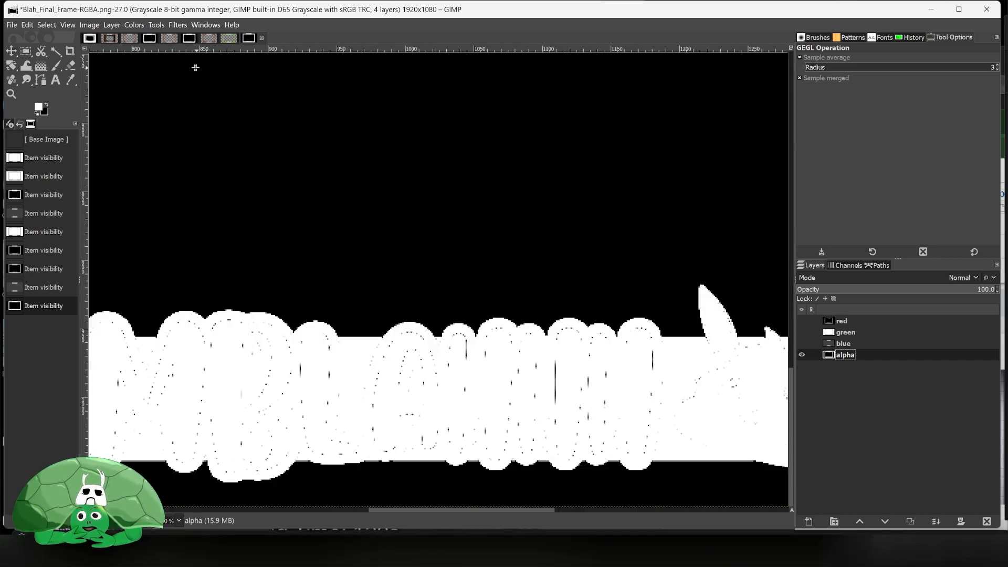
- Switch to the Paintbrush and paint white over the speckled gaps in the alpha layer's bottom name banner
{"action": "left_click", "coordinate": [56, 65]}
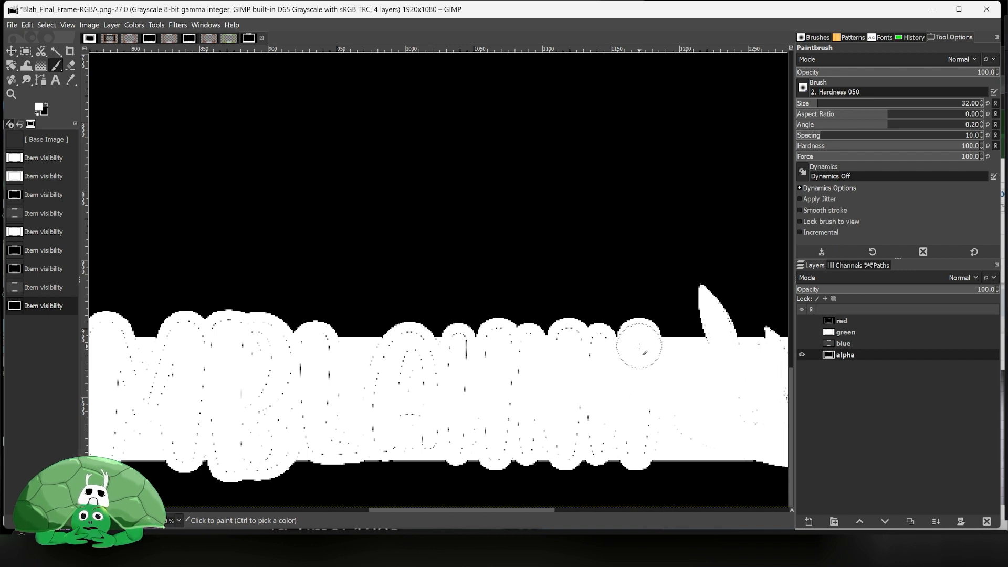
{"action": "mouse_move", "coordinate": [639, 346]}
{"action": "left_mouse_down"}
{"action": "mouse_move", "coordinate": [643, 437]}
{"action": "mouse_move", "coordinate": [620, 424]}
{"action": "mouse_move", "coordinate": [557, 430]}
{"action": "mouse_move", "coordinate": [573, 434]}
{"action": "mouse_move", "coordinate": [608, 434]}
{"action": "mouse_move", "coordinate": [398, 399]}
{"action": "mouse_move", "coordinate": [345, 404]}
{"action": "mouse_move", "coordinate": [509, 385]}
{"action": "mouse_move", "coordinate": [353, 363]}
{"action": "mouse_move", "coordinate": [392, 365]}
{"action": "mouse_move", "coordinate": [409, 350]}
{"action": "mouse_move", "coordinate": [435, 369]}
{"action": "mouse_move", "coordinate": [503, 346]}
{"action": "mouse_move", "coordinate": [580, 382]}
{"action": "mouse_move", "coordinate": [596, 368]}
{"action": "mouse_move", "coordinate": [570, 344]}
{"action": "mouse_move", "coordinate": [592, 350]}
{"action": "mouse_move", "coordinate": [580, 376]}
{"action": "mouse_move", "coordinate": [518, 408]}
{"action": "mouse_move", "coordinate": [521, 436]}
{"action": "mouse_move", "coordinate": [507, 414]}
{"action": "mouse_move", "coordinate": [494, 423]}
{"action": "mouse_move", "coordinate": [496, 441]}
{"action": "mouse_move", "coordinate": [490, 420]}
{"action": "mouse_move", "coordinate": [326, 437]}
{"action": "mouse_move", "coordinate": [187, 415]}
{"action": "mouse_move", "coordinate": [279, 402]}
{"action": "mouse_move", "coordinate": [282, 381]}
{"action": "mouse_move", "coordinate": [212, 371]}
{"action": "mouse_move", "coordinate": [237, 349]}
{"action": "mouse_move", "coordinate": [206, 343]}
{"action": "mouse_move", "coordinate": [207, 353]}
{"action": "mouse_move", "coordinate": [242, 339]}
{"action": "mouse_move", "coordinate": [299, 360]}
{"action": "left_mouse_up"}
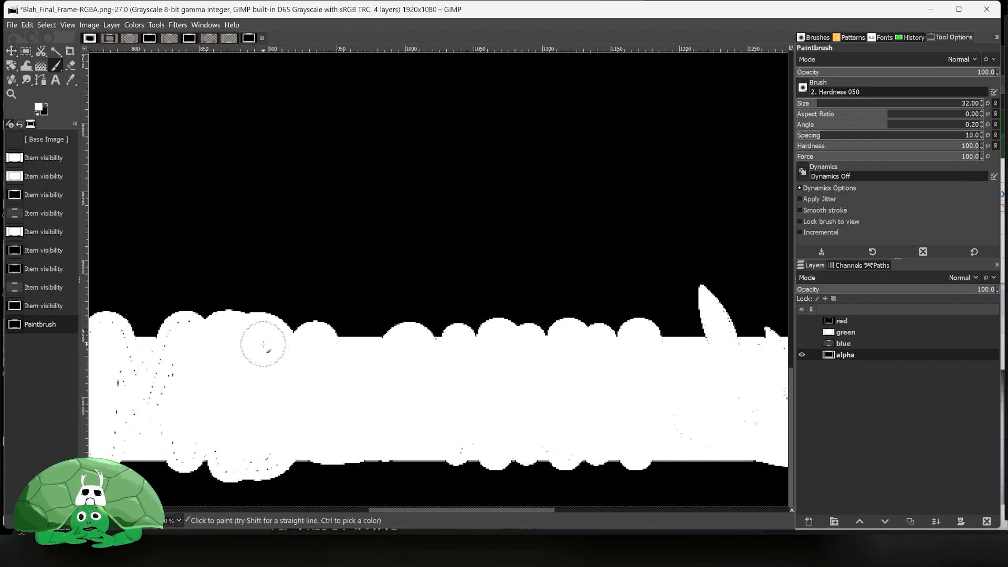
{"action": "mouse_move", "coordinate": [254, 448]}
{"action": "left_mouse_down"}
{"action": "mouse_move", "coordinate": [266, 450]}
{"action": "mouse_move", "coordinate": [233, 452]}
{"action": "mouse_move", "coordinate": [119, 364]}
{"action": "mouse_move", "coordinate": [112, 401]}
{"action": "mouse_move", "coordinate": [174, 434]}
{"action": "mouse_move", "coordinate": [182, 347]}
{"action": "left_mouse_up"}
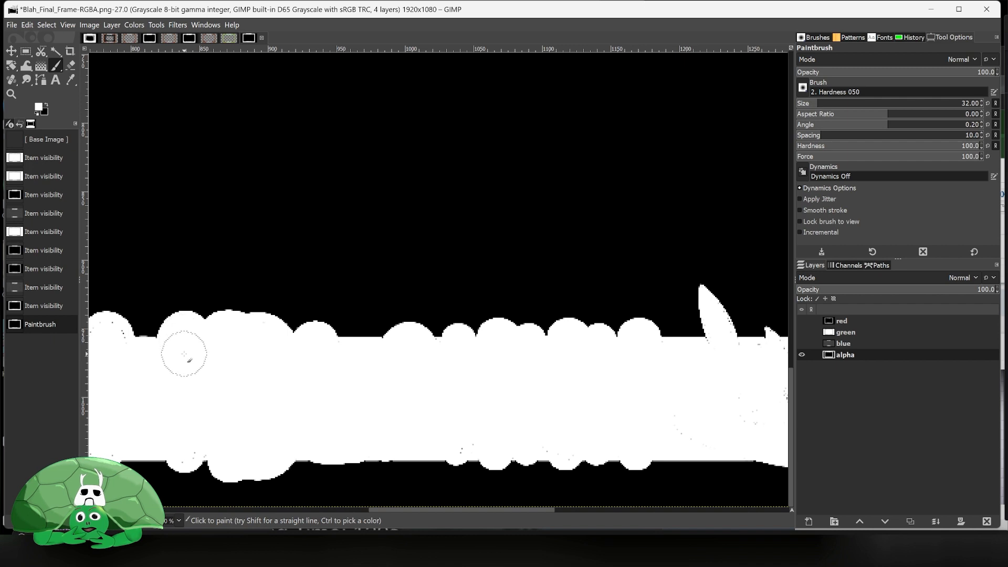
{"action": "left_click", "coordinate": [184, 354]}
{"action": "left_click", "coordinate": [188, 436]}
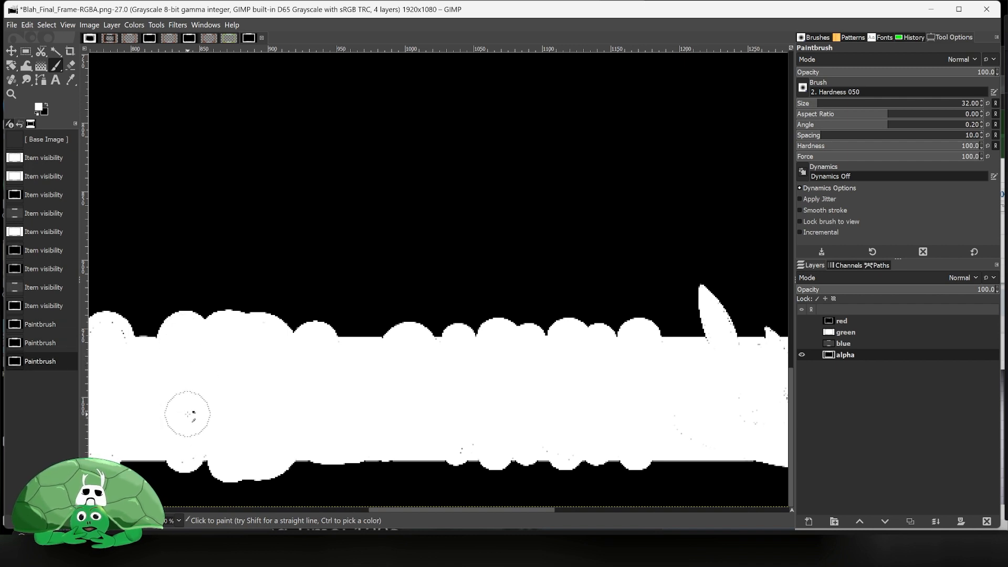
{"action": "scroll", "coordinate": [189, 403], "scroll_direction": "left", "scroll_amount": 5}
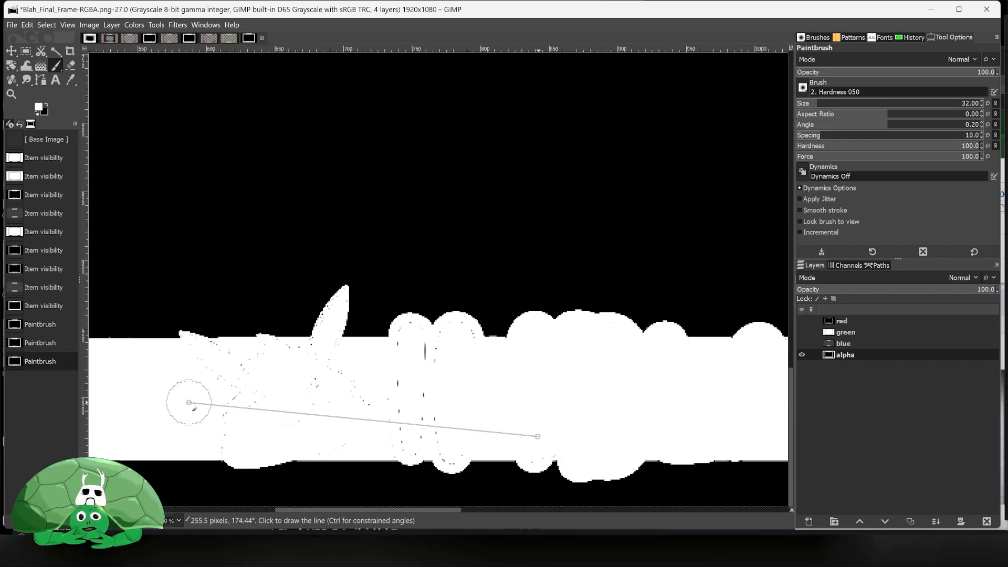
{"action": "mouse_move", "coordinate": [412, 399]}
{"action": "left_mouse_down"}
{"action": "mouse_move", "coordinate": [231, 400]}
{"action": "mouse_move", "coordinate": [207, 367]}
{"action": "mouse_move", "coordinate": [241, 365]}
{"action": "mouse_move", "coordinate": [209, 361]}
{"action": "left_mouse_up"}
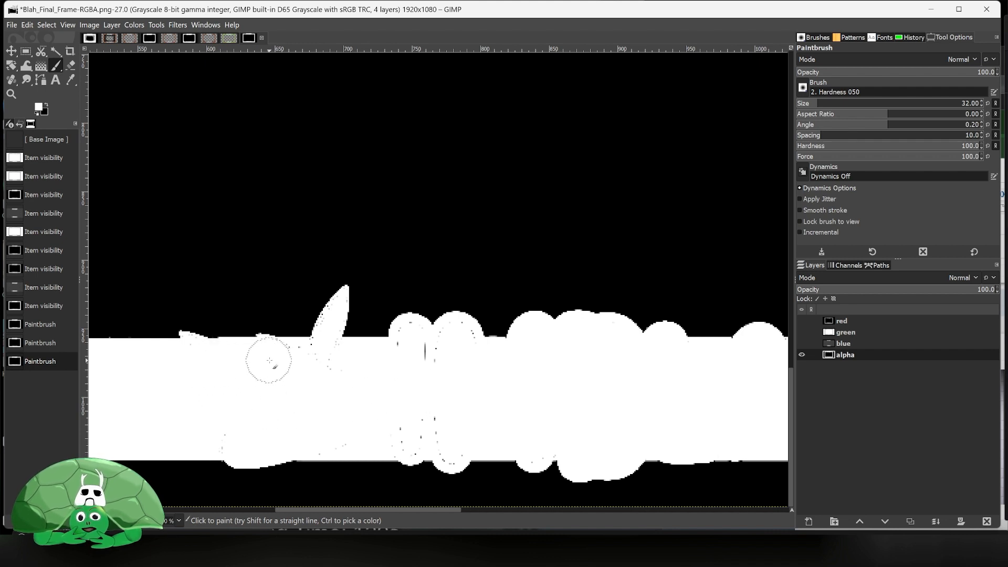
{"action": "left_click_drag", "start_coordinate": [402, 374], "coordinate": [407, 357]}
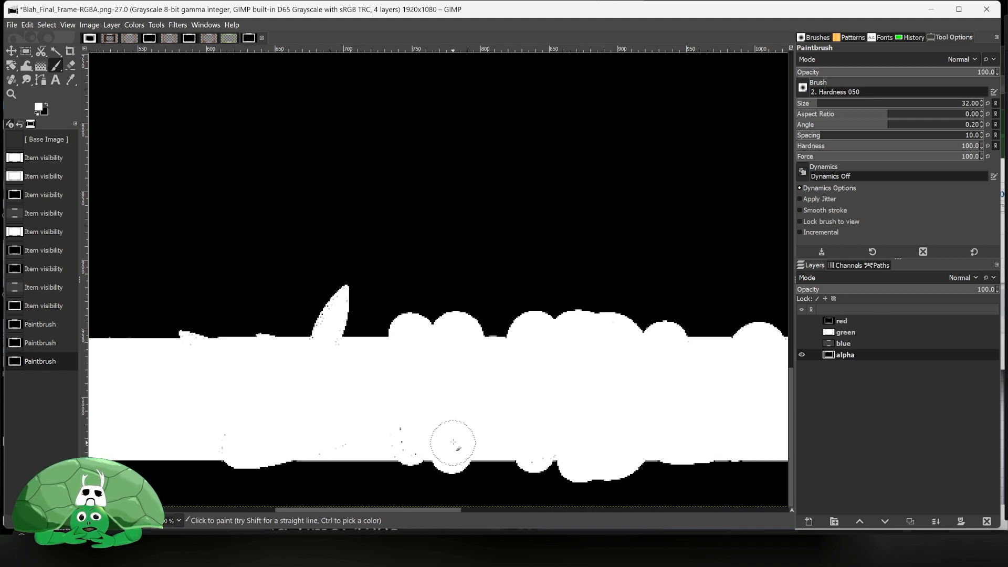
{"action": "left_click_drag", "start_coordinate": [412, 438], "coordinate": [411, 416]}
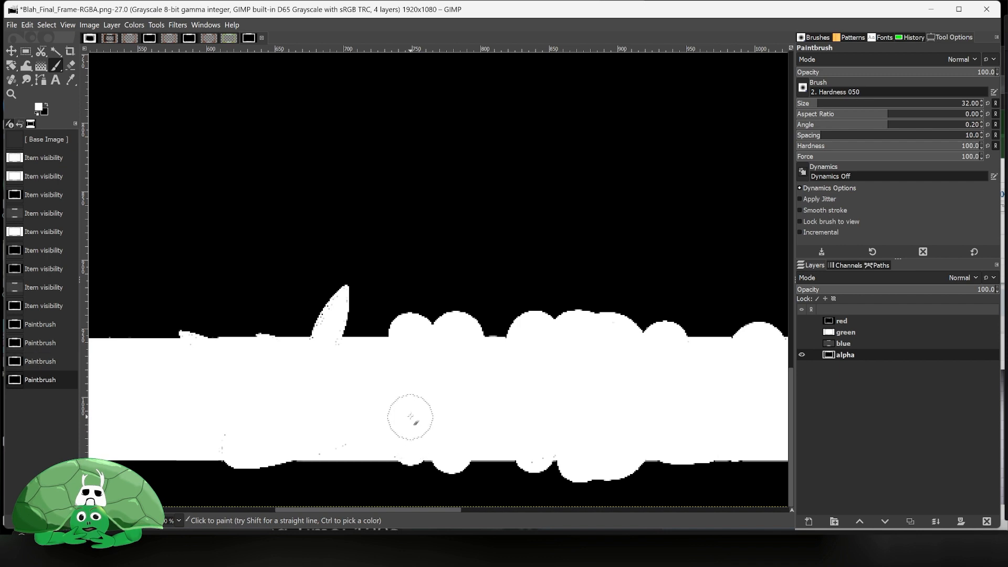
{"action": "left_click_drag", "start_coordinate": [243, 429], "coordinate": [289, 404]}
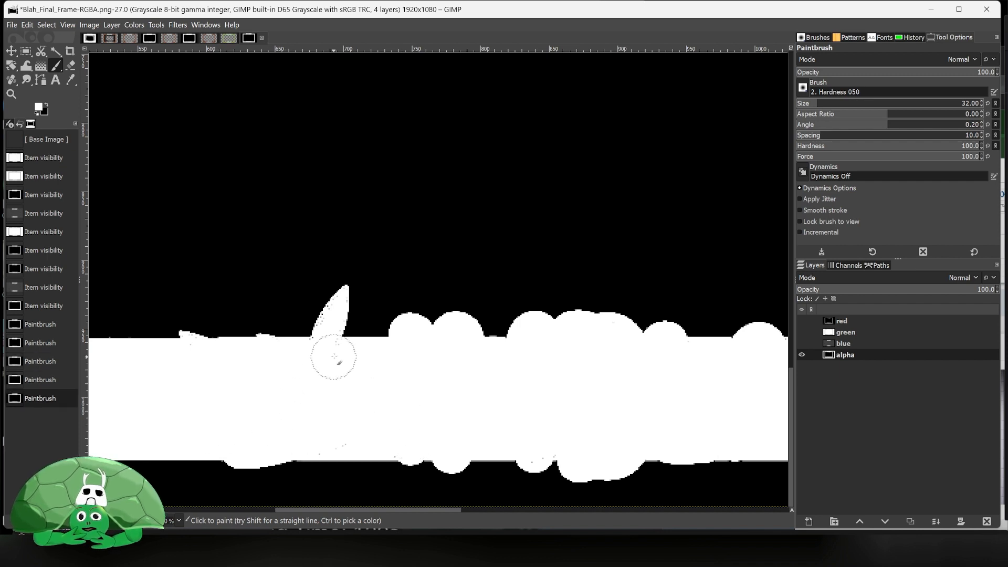
{"action": "scroll", "coordinate": [336, 399], "scroll_direction": "right", "scroll_amount": 10}
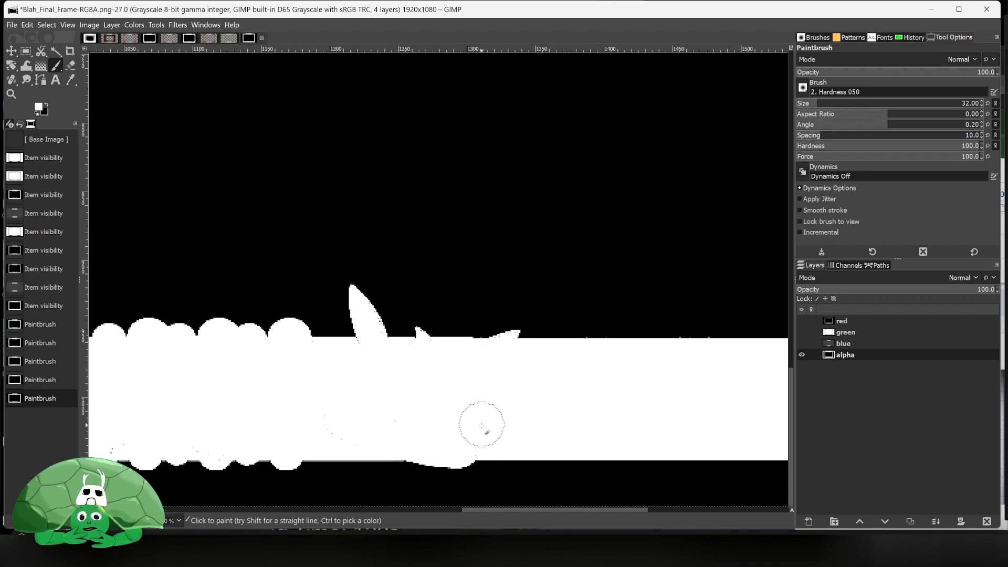
{"action": "mouse_move", "coordinate": [481, 425]}
{"action": "left_mouse_down"}
{"action": "mouse_move", "coordinate": [459, 414]}
{"action": "mouse_move", "coordinate": [331, 427]}
{"action": "left_mouse_up"}
- Paint white over the gaps around the top POO KREW title letters on the alpha layer
{"action": "scroll", "coordinate": [347, 344], "scroll_direction": "up", "scroll_amount": 5}
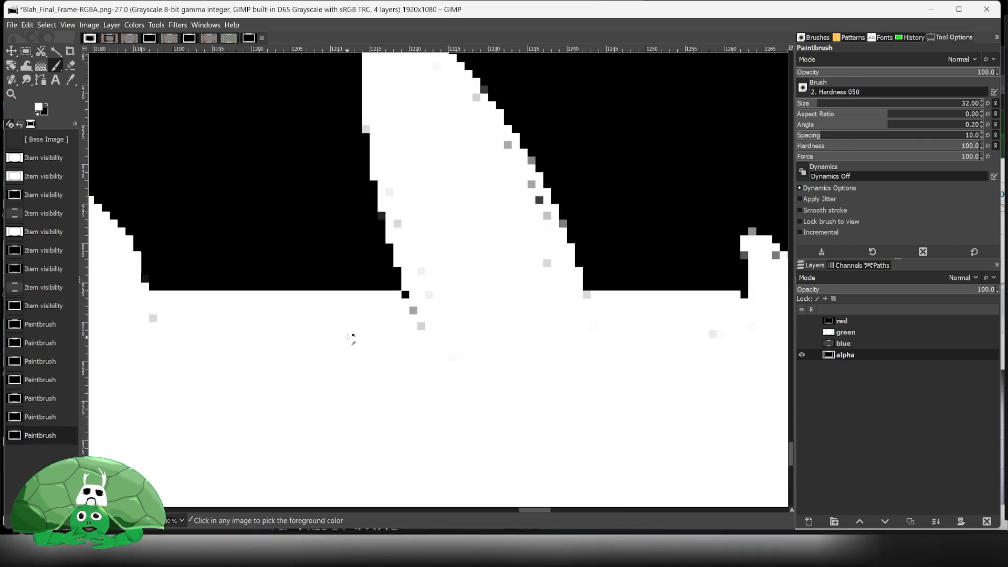
{"action": "scroll", "coordinate": [350, 337], "scroll_direction": "down", "scroll_amount": 3}
{"action": "scroll", "coordinate": [354, 336], "scroll_direction": "up", "scroll_amount": 3}
{"action": "scroll", "coordinate": [357, 347], "scroll_direction": "down", "scroll_amount": 6}
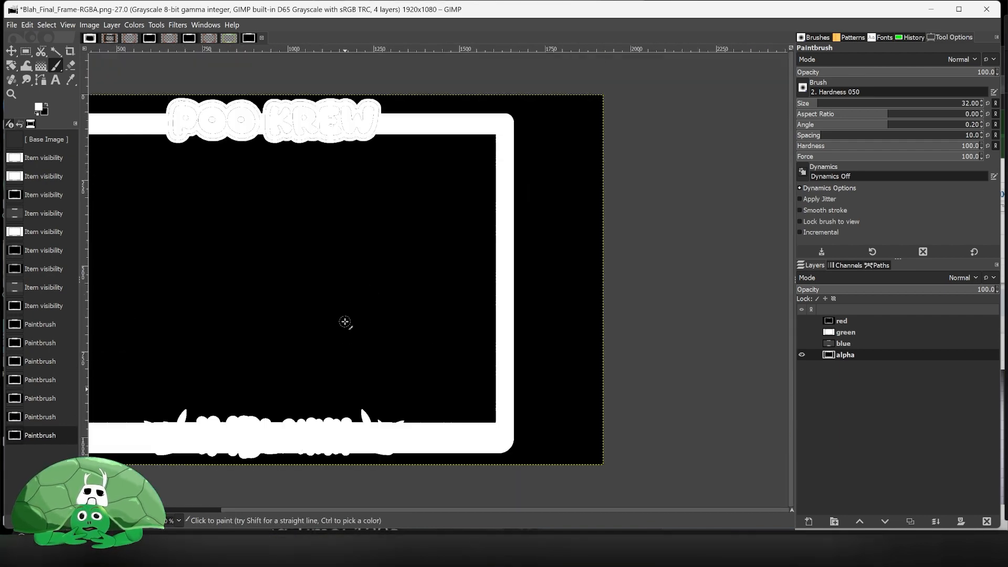
{"action": "scroll", "coordinate": [330, 126], "scroll_direction": "up", "scroll_amount": 5}
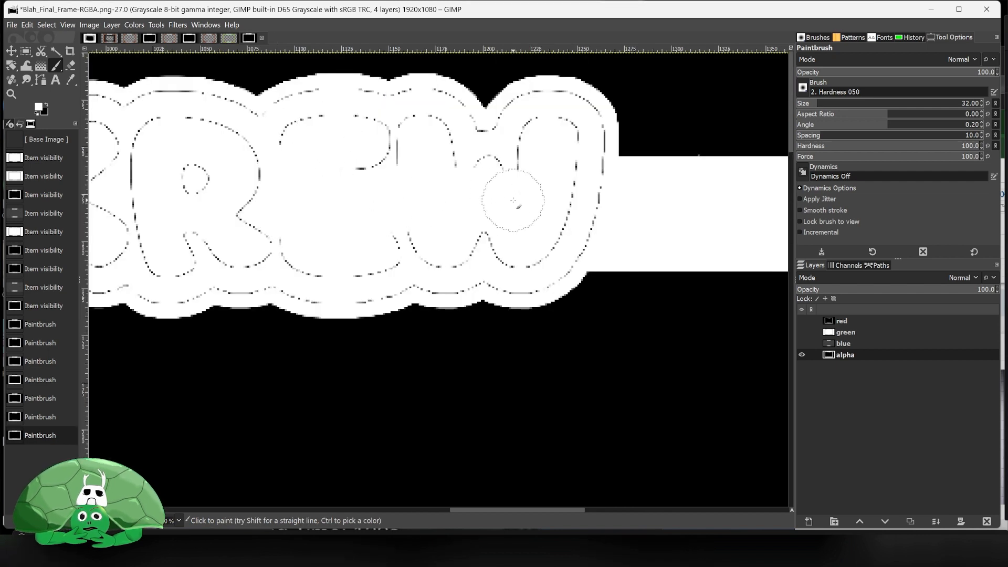
{"action": "mouse_move", "coordinate": [520, 164]}
{"action": "left_mouse_down"}
{"action": "mouse_move", "coordinate": [534, 130]}
{"action": "mouse_move", "coordinate": [562, 124]}
{"action": "mouse_move", "coordinate": [589, 147]}
{"action": "mouse_move", "coordinate": [578, 209]}
{"action": "mouse_move", "coordinate": [526, 270]}
{"action": "mouse_move", "coordinate": [480, 256]}
{"action": "mouse_move", "coordinate": [435, 274]}
{"action": "mouse_move", "coordinate": [315, 282]}
{"action": "mouse_move", "coordinate": [299, 273]}
{"action": "left_mouse_up"}
{"action": "mouse_move", "coordinate": [299, 273]}
{"action": "left_mouse_down"}
{"action": "mouse_move", "coordinate": [245, 238]}
{"action": "mouse_move", "coordinate": [223, 189]}
{"action": "mouse_move", "coordinate": [279, 143]}
{"action": "mouse_move", "coordinate": [361, 133]}
{"action": "mouse_move", "coordinate": [413, 158]}
{"action": "mouse_move", "coordinate": [345, 173]}
{"action": "mouse_move", "coordinate": [504, 156]}
{"action": "mouse_move", "coordinate": [508, 131]}
{"action": "mouse_move", "coordinate": [492, 152]}
{"action": "mouse_move", "coordinate": [426, 116]}
{"action": "left_mouse_up"}
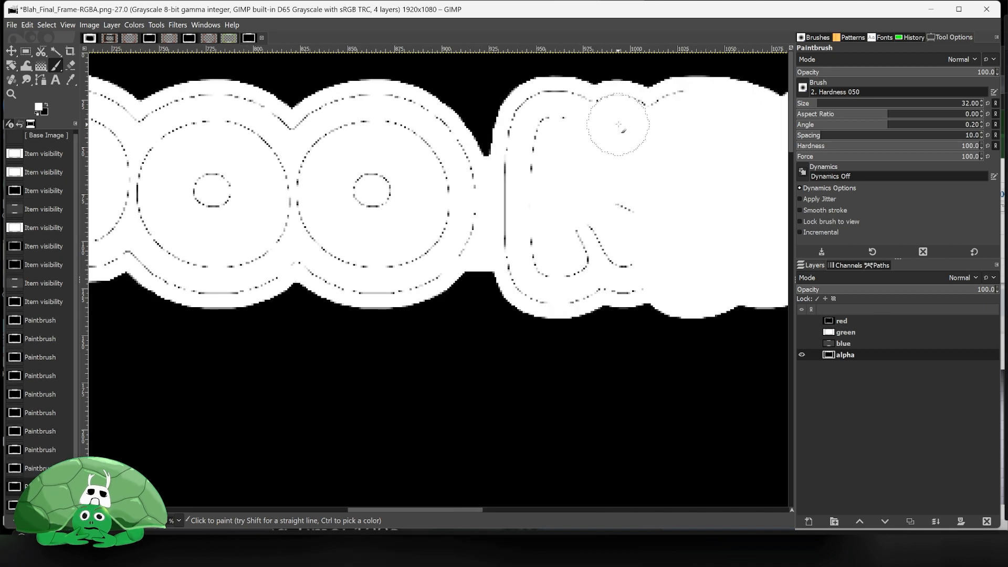
{"action": "mouse_move", "coordinate": [618, 129]}
{"action": "left_mouse_down"}
{"action": "mouse_move", "coordinate": [667, 119]}
{"action": "mouse_move", "coordinate": [660, 148]}
{"action": "mouse_move", "coordinate": [608, 208]}
{"action": "mouse_move", "coordinate": [616, 270]}
{"action": "mouse_move", "coordinate": [626, 271]}
{"action": "mouse_move", "coordinate": [540, 271]}
{"action": "mouse_move", "coordinate": [528, 147]}
{"action": "mouse_move", "coordinate": [553, 120]}
{"action": "mouse_move", "coordinate": [691, 115]}
{"action": "mouse_move", "coordinate": [635, 190]}
{"action": "mouse_move", "coordinate": [559, 230]}
{"action": "mouse_move", "coordinate": [530, 225]}
{"action": "left_mouse_up"}
{"action": "scroll", "coordinate": [527, 221], "scroll_direction": "up", "scroll_amount": 2}
{"action": "scroll", "coordinate": [527, 220], "scroll_direction": "down", "scroll_amount": 2}
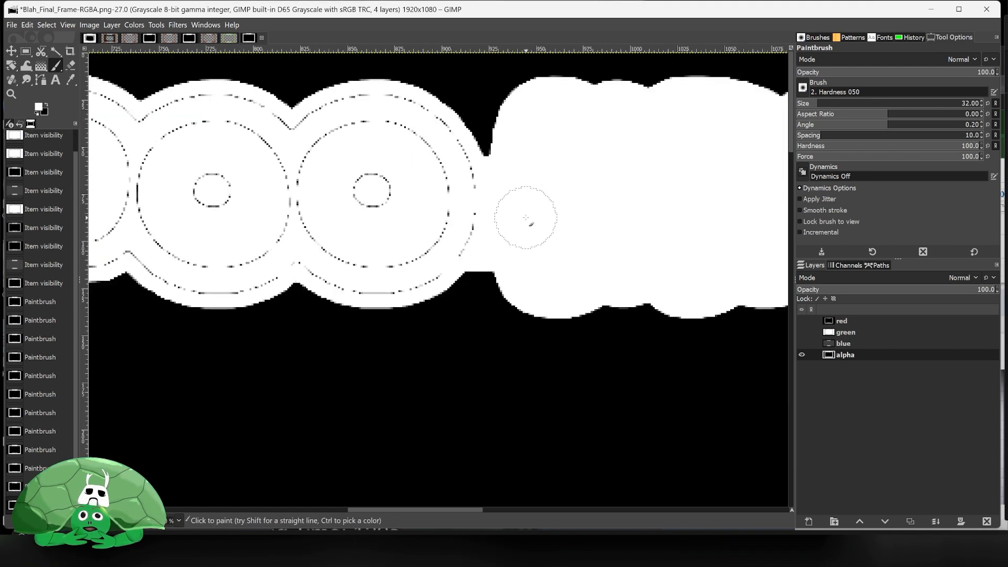
{"action": "scroll", "coordinate": [525, 215], "scroll_direction": "left", "scroll_amount": 3}
{"action": "scroll", "coordinate": [525, 216], "scroll_direction": "left", "scroll_amount": 5}
{"action": "mouse_move", "coordinate": [564, 197]}
{"action": "left_mouse_down"}
{"action": "mouse_move", "coordinate": [580, 176]}
{"action": "mouse_move", "coordinate": [434, 198]}
{"action": "mouse_move", "coordinate": [426, 156]}
{"action": "mouse_move", "coordinate": [354, 163]}
{"action": "mouse_move", "coordinate": [352, 113]}
{"action": "mouse_move", "coordinate": [451, 118]}
{"action": "mouse_move", "coordinate": [494, 170]}
{"action": "mouse_move", "coordinate": [517, 133]}
{"action": "mouse_move", "coordinate": [574, 121]}
{"action": "mouse_move", "coordinate": [649, 158]}
{"action": "mouse_move", "coordinate": [688, 122]}
{"action": "mouse_move", "coordinate": [757, 128]}
{"action": "mouse_move", "coordinate": [761, 173]}
{"action": "mouse_move", "coordinate": [651, 237]}
{"action": "mouse_move", "coordinate": [572, 249]}
{"action": "mouse_move", "coordinate": [603, 265]}
{"action": "mouse_move", "coordinate": [572, 270]}
{"action": "mouse_move", "coordinate": [441, 225]}
{"action": "mouse_move", "coordinate": [371, 252]}
{"action": "mouse_move", "coordinate": [341, 209]}
{"action": "mouse_move", "coordinate": [338, 236]}
{"action": "mouse_move", "coordinate": [352, 270]}
{"action": "mouse_move", "coordinate": [378, 275]}
{"action": "mouse_move", "coordinate": [446, 241]}
{"action": "mouse_move", "coordinate": [537, 235]}
{"action": "mouse_move", "coordinate": [551, 269]}
{"action": "mouse_move", "coordinate": [590, 272]}
{"action": "mouse_move", "coordinate": [622, 254]}
{"action": "left_mouse_up"}
{"action": "scroll", "coordinate": [612, 209], "scroll_direction": "right", "scroll_amount": 5}
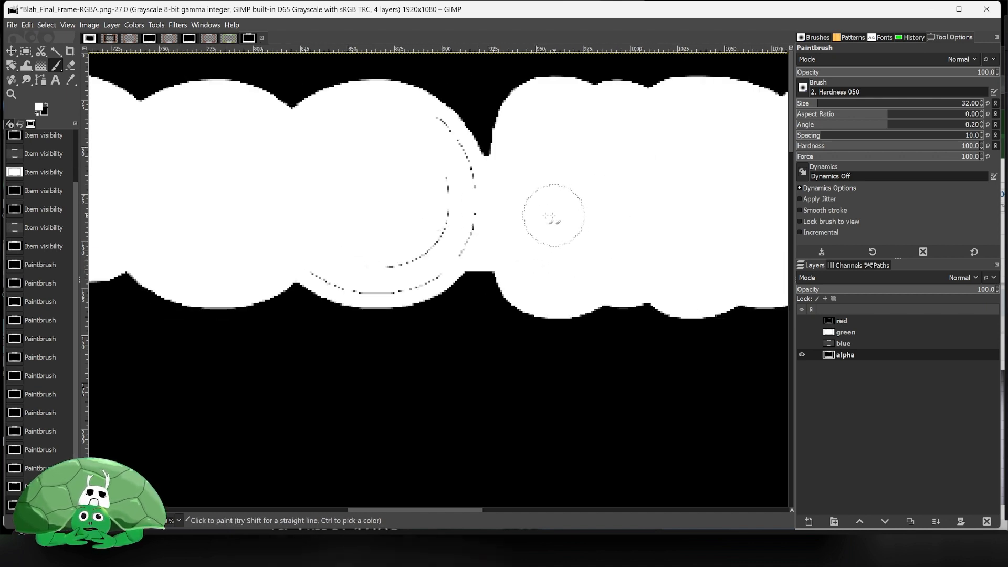
{"action": "mouse_move", "coordinate": [471, 200]}
{"action": "left_mouse_down"}
{"action": "mouse_move", "coordinate": [430, 135]}
{"action": "mouse_move", "coordinate": [441, 228]}
{"action": "mouse_move", "coordinate": [424, 255]}
{"action": "mouse_move", "coordinate": [349, 269]}
{"action": "mouse_move", "coordinate": [331, 252]}
{"action": "mouse_move", "coordinate": [320, 265]}
{"action": "left_mouse_up"}
{"action": "scroll", "coordinate": [461, 187], "scroll_direction": "right", "scroll_amount": 3}
{"action": "left_click", "coordinate": [457, 195], "text": "shift"}
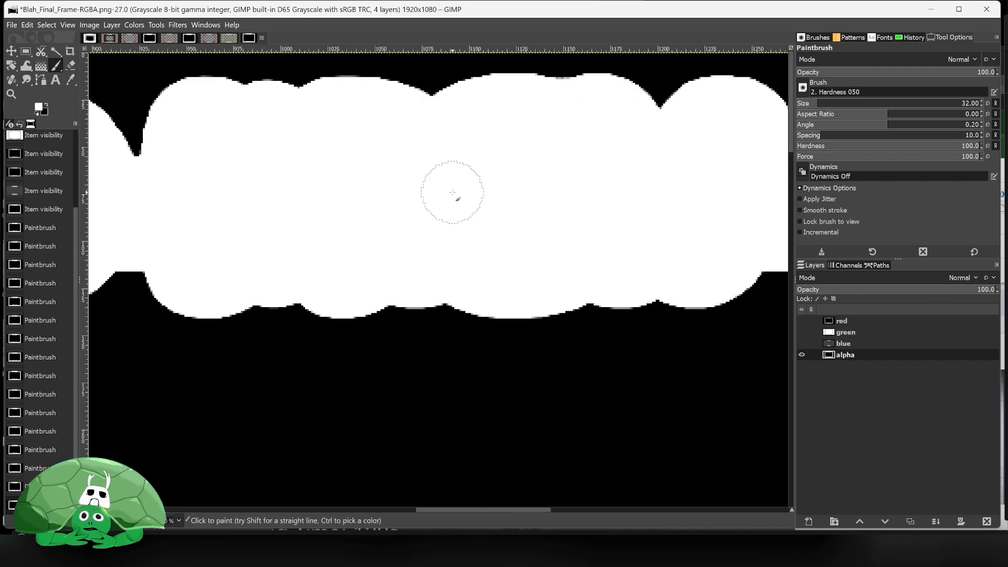
- Review the painted alpha layer across the whole frame
{"action": "scroll", "coordinate": [455, 193], "scroll_direction": "down", "scroll_amount": 2}
{"action": "scroll", "coordinate": [441, 205], "scroll_direction": "down", "scroll_amount": 10}
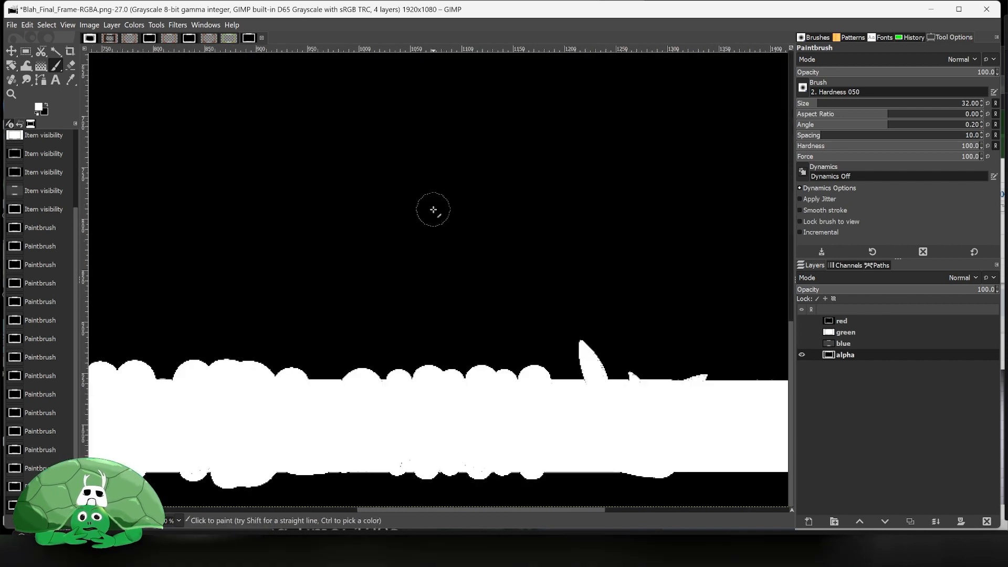
{"action": "scroll", "coordinate": [364, 210], "scroll_direction": "down", "scroll_amount": 2}
{"action": "scroll", "coordinate": [364, 210], "scroll_direction": "up", "scroll_amount": 10}
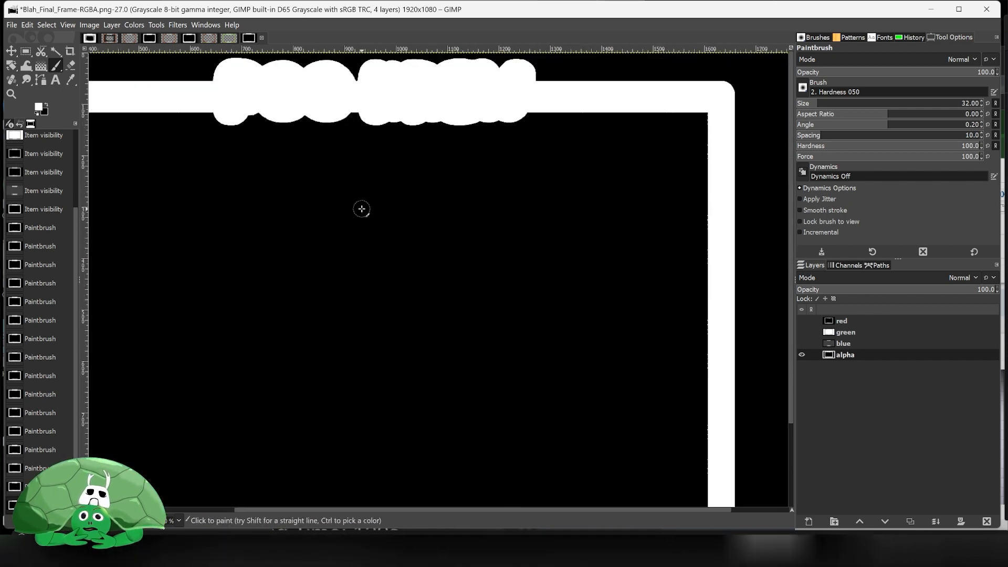
{"action": "scroll", "coordinate": [362, 209], "scroll_direction": "left", "scroll_amount": 4}
{"action": "scroll", "coordinate": [362, 209], "scroll_direction": "right", "scroll_amount": 3}
{"action": "scroll", "coordinate": [362, 208], "scroll_direction": "down", "scroll_amount": 3}
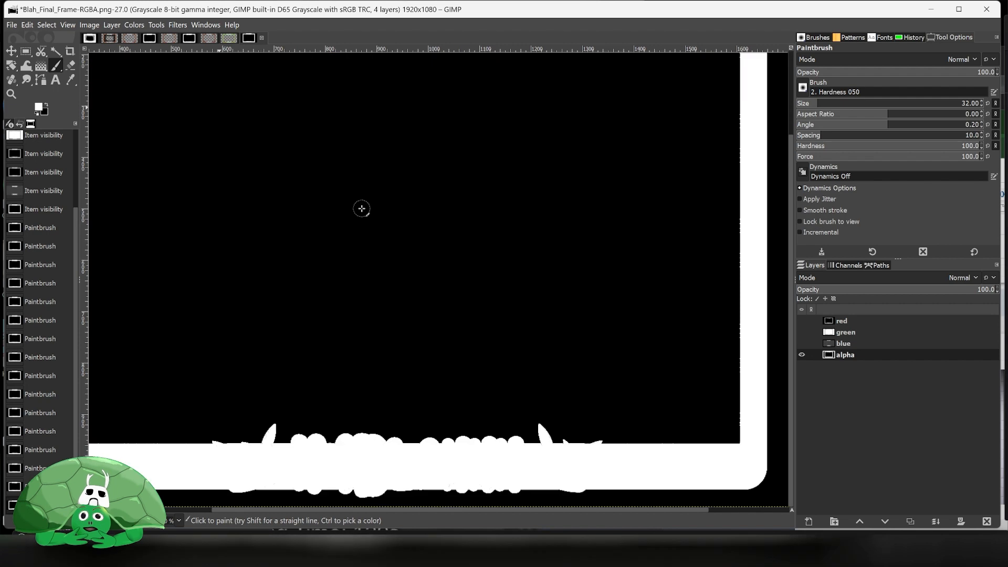
- Duplicate the alpha layer
{"action": "right_click", "coordinate": [856, 353]}
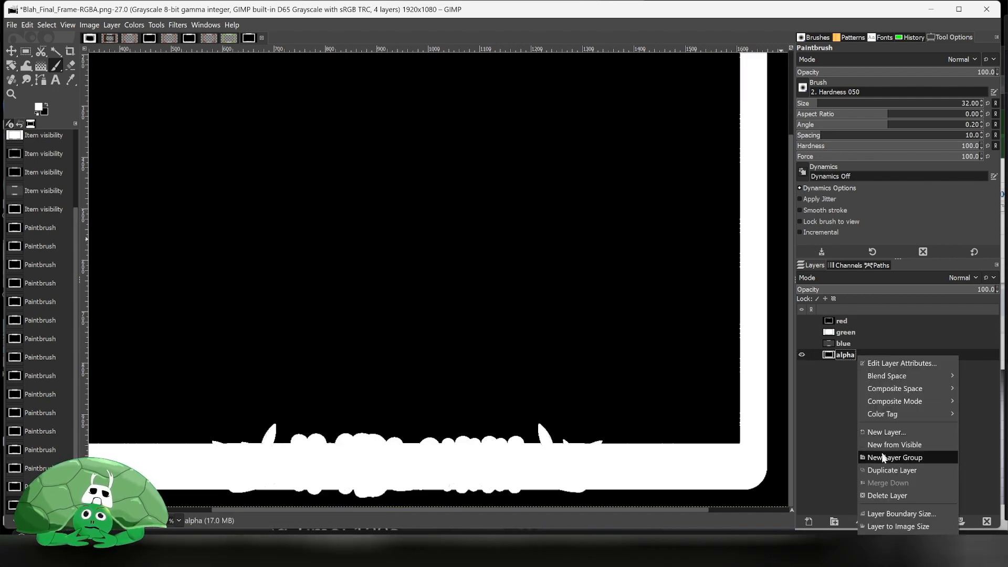
{"action": "left_click", "coordinate": [881, 470]}
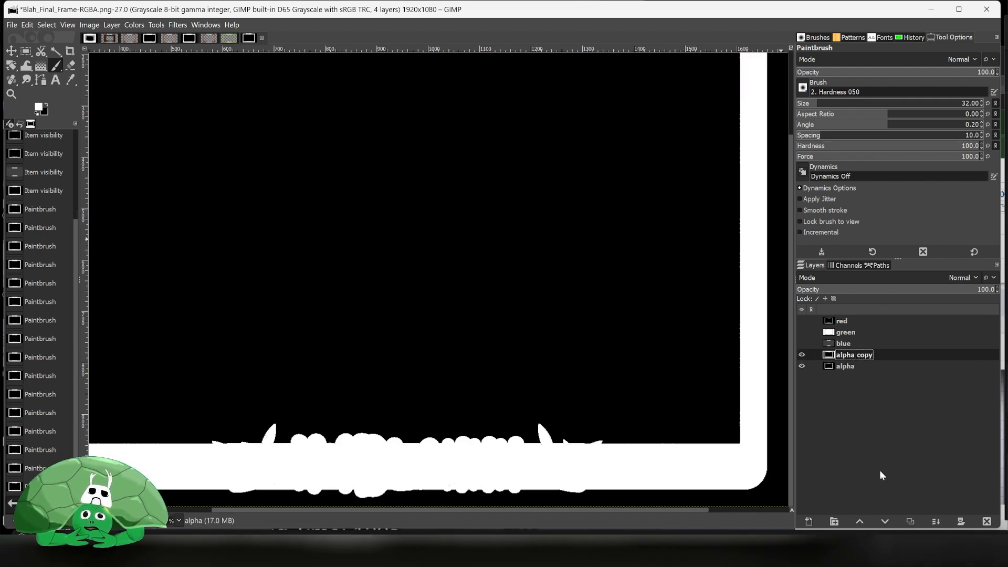
{"action": "right_click", "coordinate": [854, 359]}
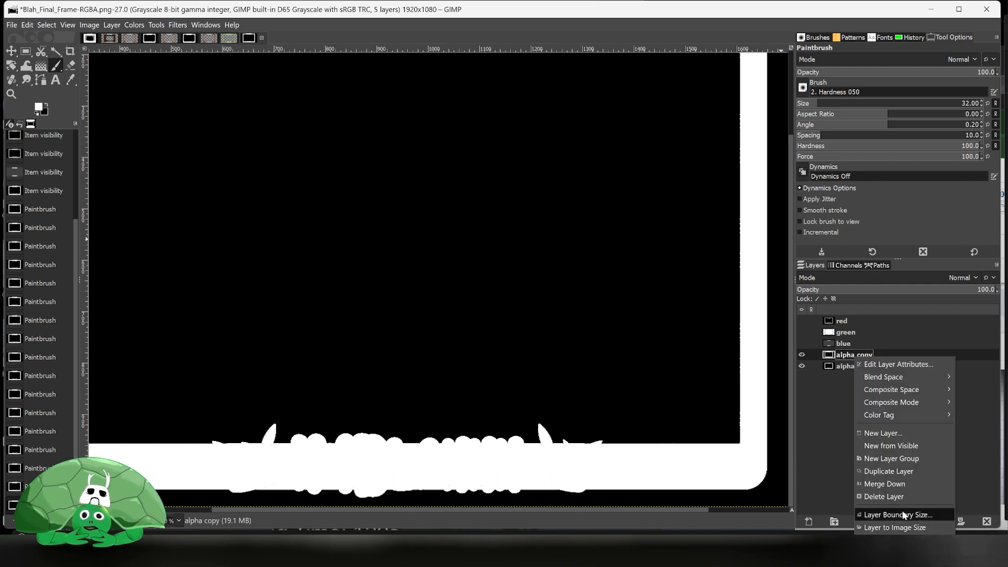
{"action": "left_click", "coordinate": [826, 422]}
{"action": "right_click", "coordinate": [855, 357]}
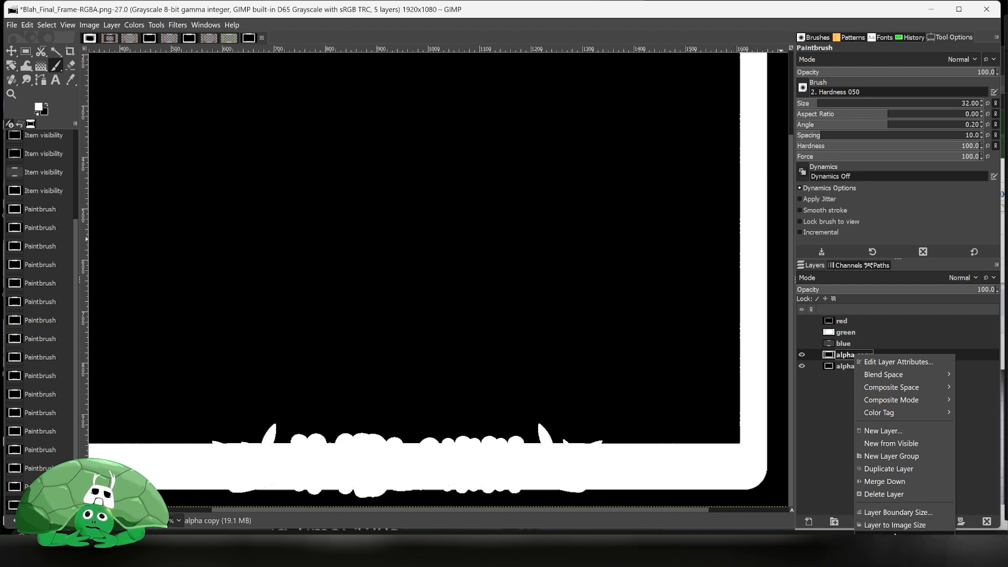
{"action": "left_click", "coordinate": [748, 178]}
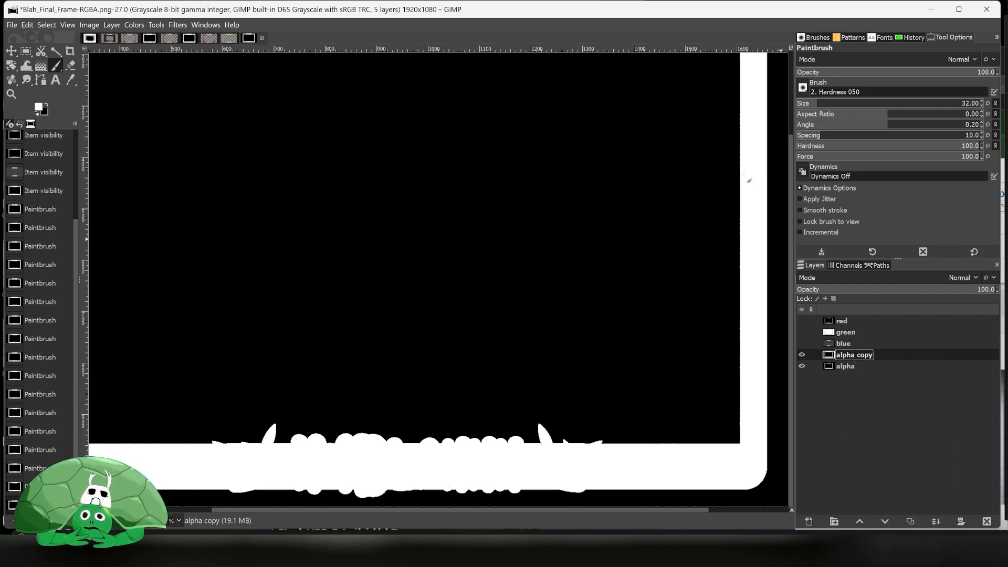
- Add an alpha channel to the alpha copy layer
{"action": "right_click", "coordinate": [756, 200]}
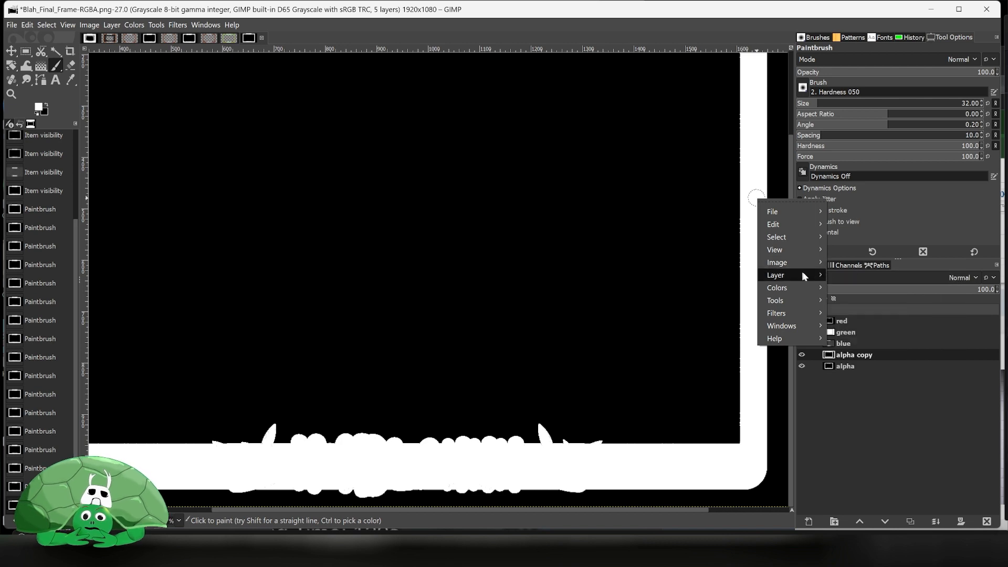
{"action": "mouse_move", "coordinate": [802, 273]}
{"action": "mouse_move", "coordinate": [877, 388]}
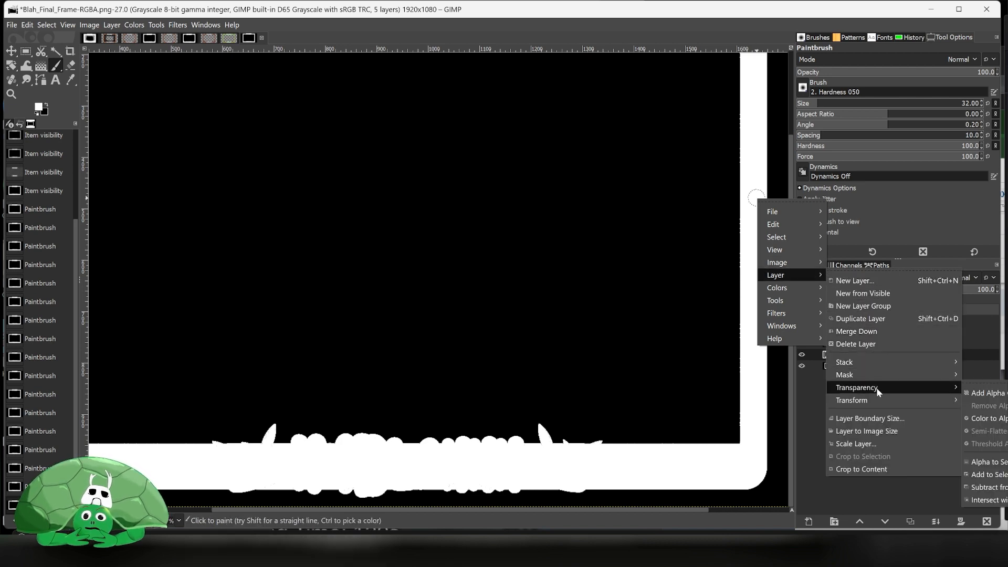
{"action": "left_click", "coordinate": [980, 393]}
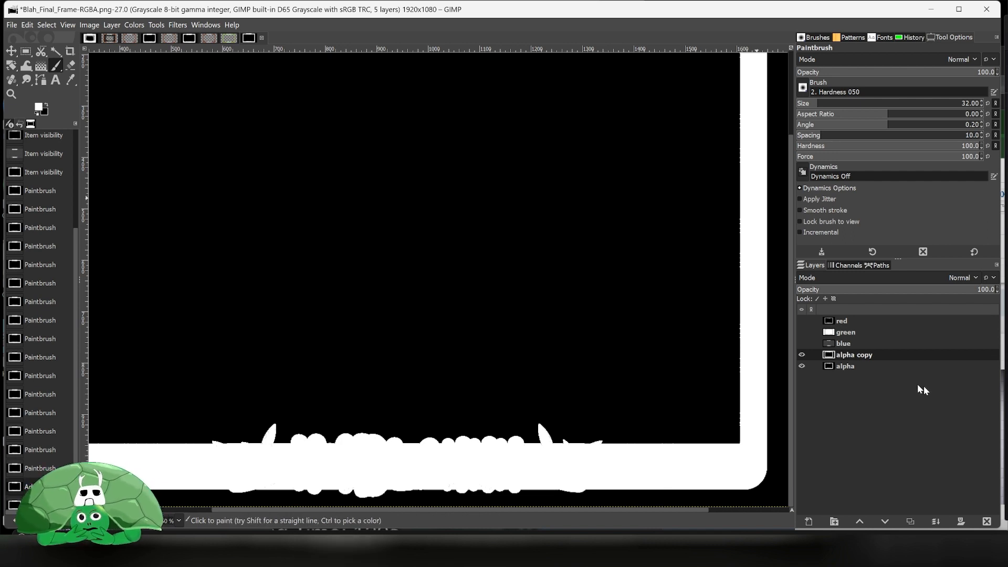
- Apply Color to Alpha to the alpha copy layer with white as the colour
{"action": "right_click", "coordinate": [335, 235]}
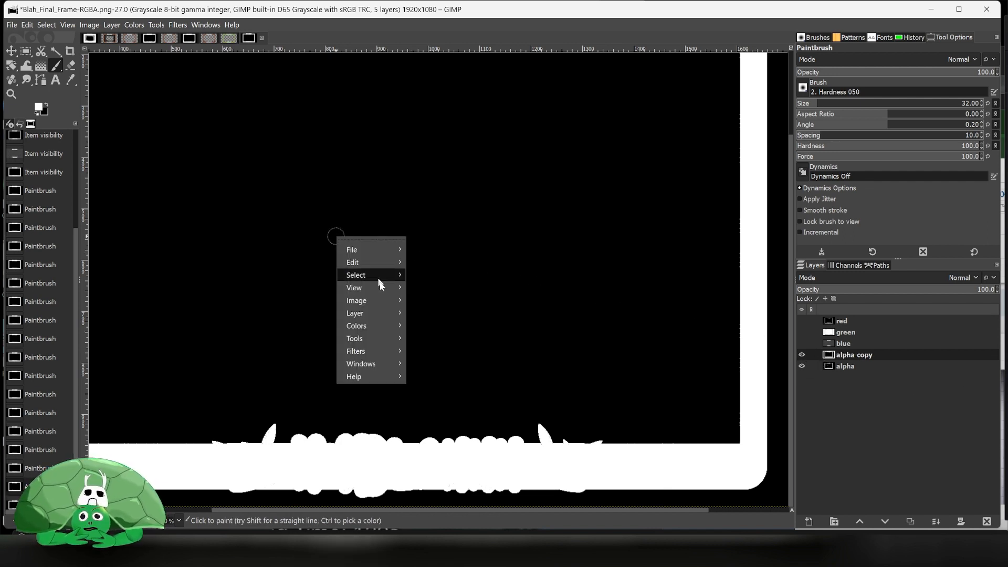
{"action": "mouse_move", "coordinate": [387, 312]}
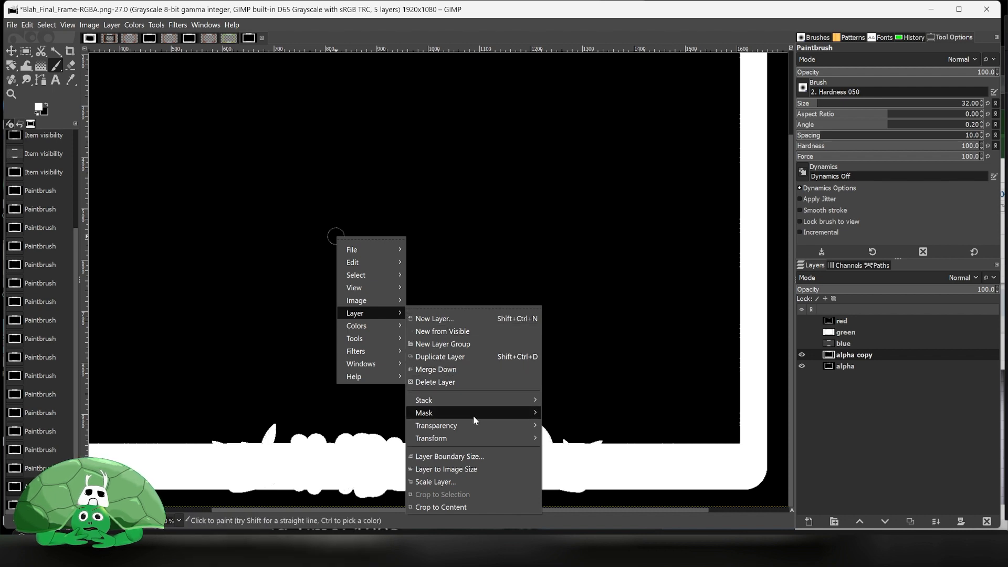
{"action": "mouse_move", "coordinate": [477, 426]}
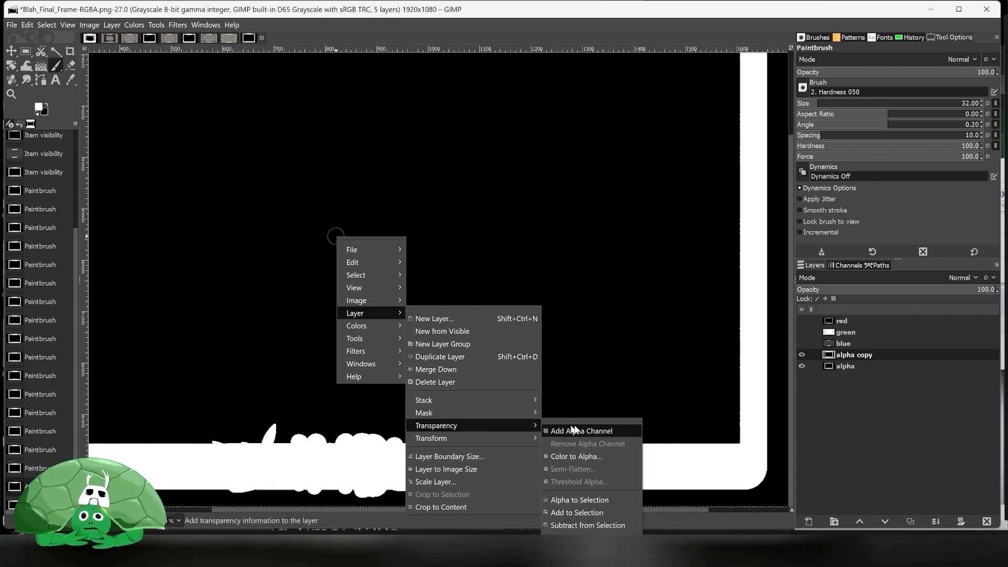
{"action": "left_click", "coordinate": [601, 455]}
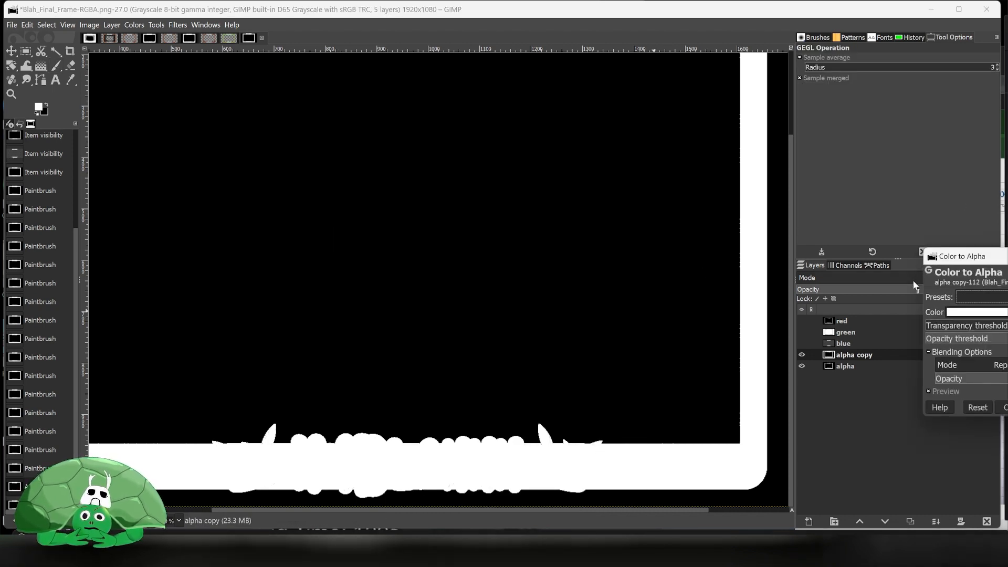
{"action": "left_click_drag", "start_coordinate": [956, 262], "coordinate": [797, 190]}
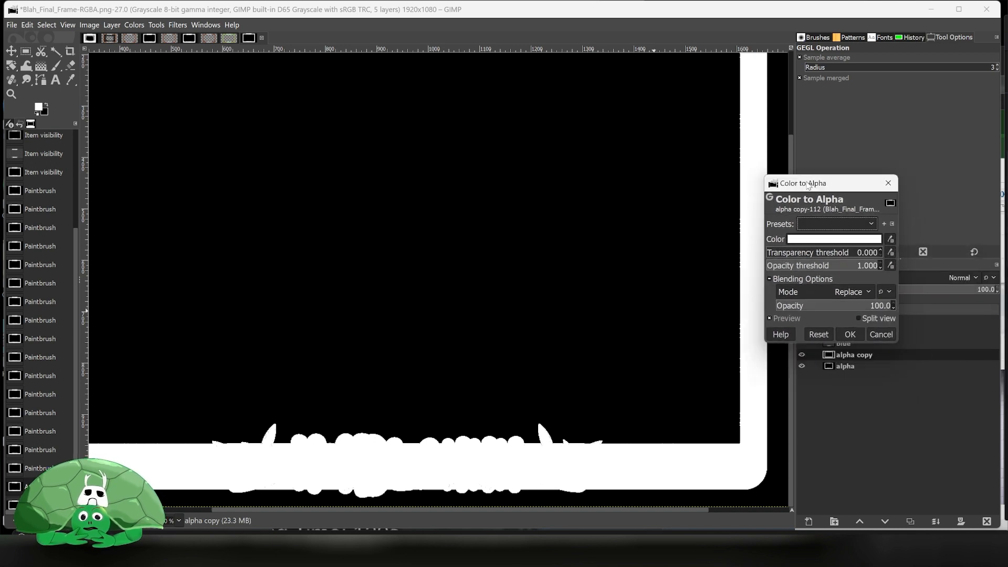
{"action": "left_click", "coordinate": [849, 335]}
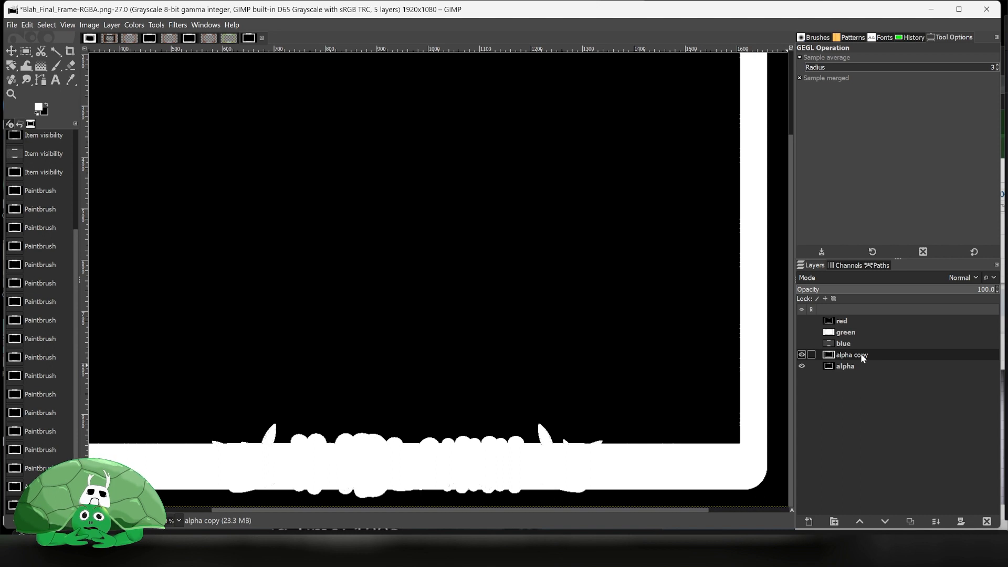
- Move the alpha copy layer to the top of the stack and make the red layer visible
{"action": "left_click_drag", "start_coordinate": [861, 354], "coordinate": [864, 323]}
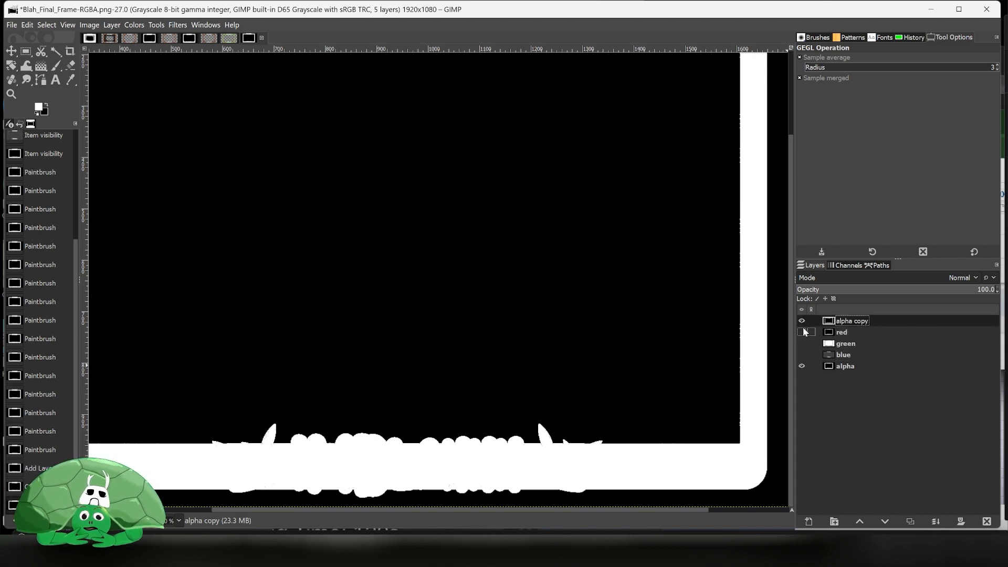
{"action": "left_click", "coordinate": [802, 332]}
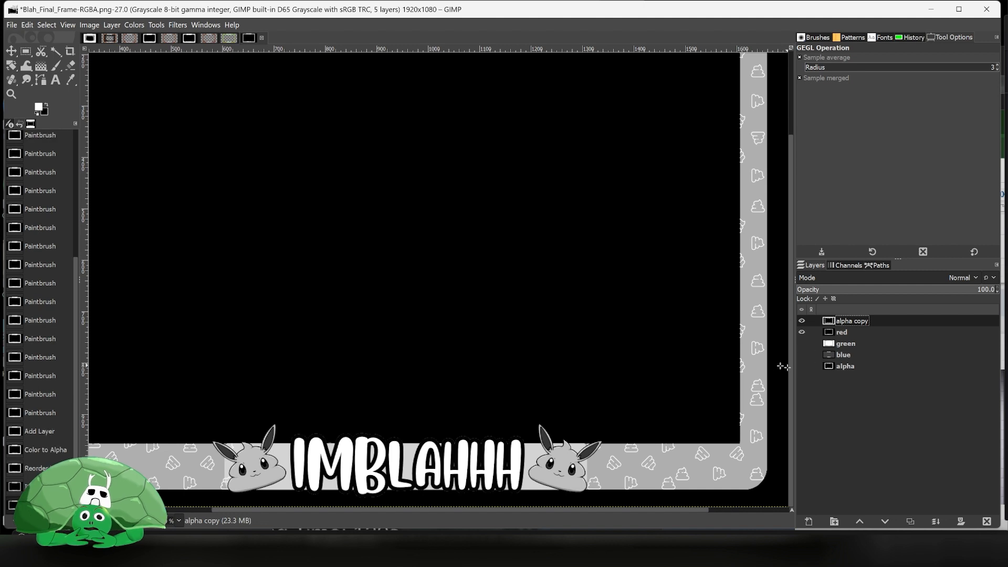
- Toggle the alpha copy layer's visibility repeatedly to compare the frame with and without it
{"action": "left_click", "coordinate": [802, 321]}
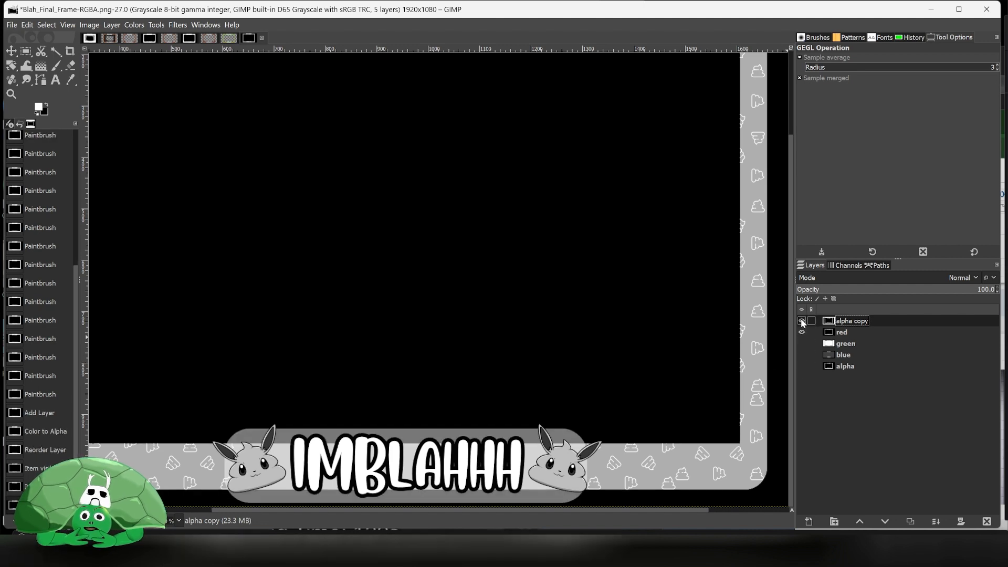
{"action": "left_click", "coordinate": [801, 321]}
{"action": "left_click", "coordinate": [801, 321]}
{"action": "left_click", "coordinate": [802, 322]}
{"action": "left_click", "coordinate": [802, 322]}
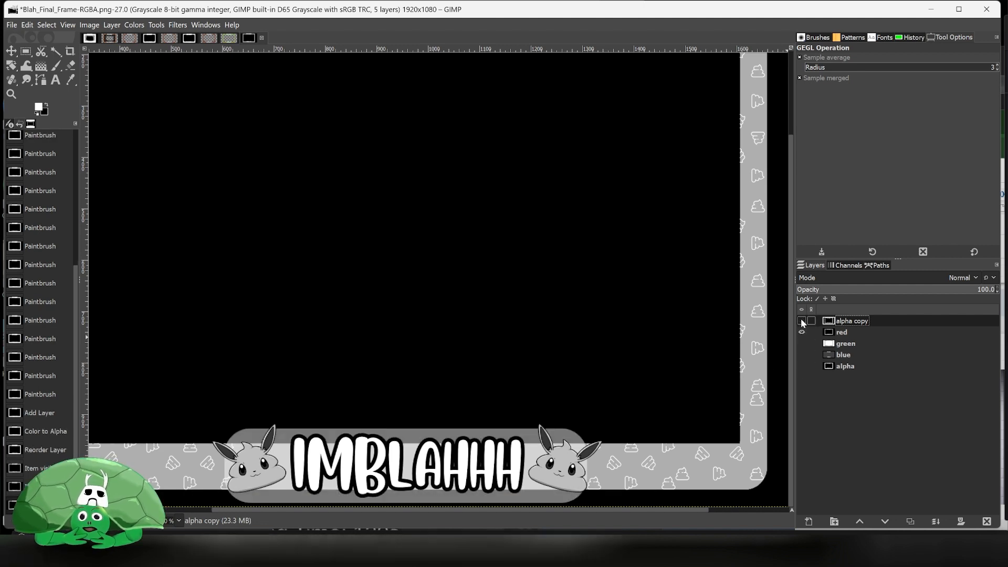
{"action": "left_click", "coordinate": [802, 321]}
{"action": "left_click", "coordinate": [802, 321]}
{"action": "left_click", "coordinate": [801, 321]}
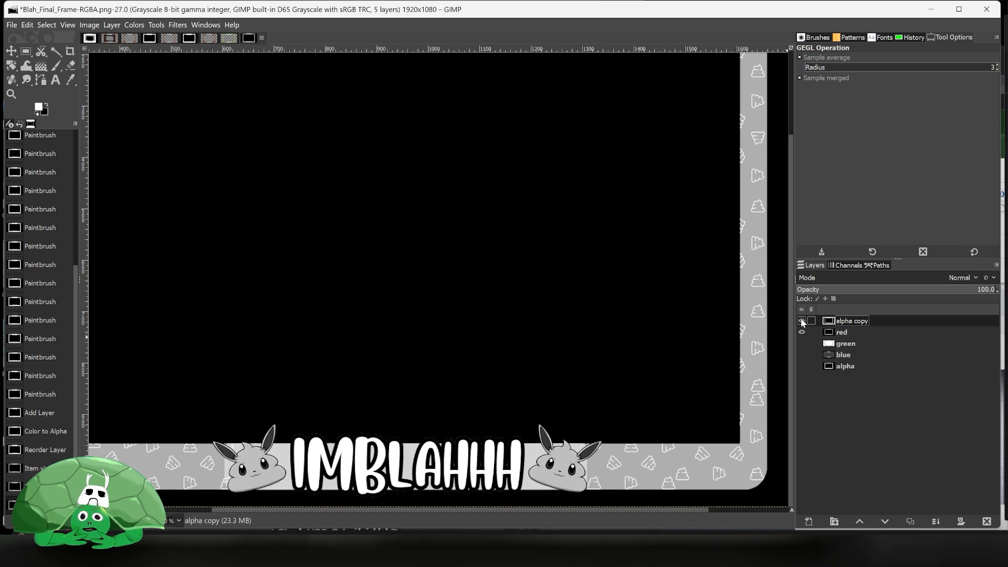
{"action": "left_click", "coordinate": [802, 322]}
{"action": "left_click", "coordinate": [802, 322]}
{"action": "left_click", "coordinate": [802, 321]}
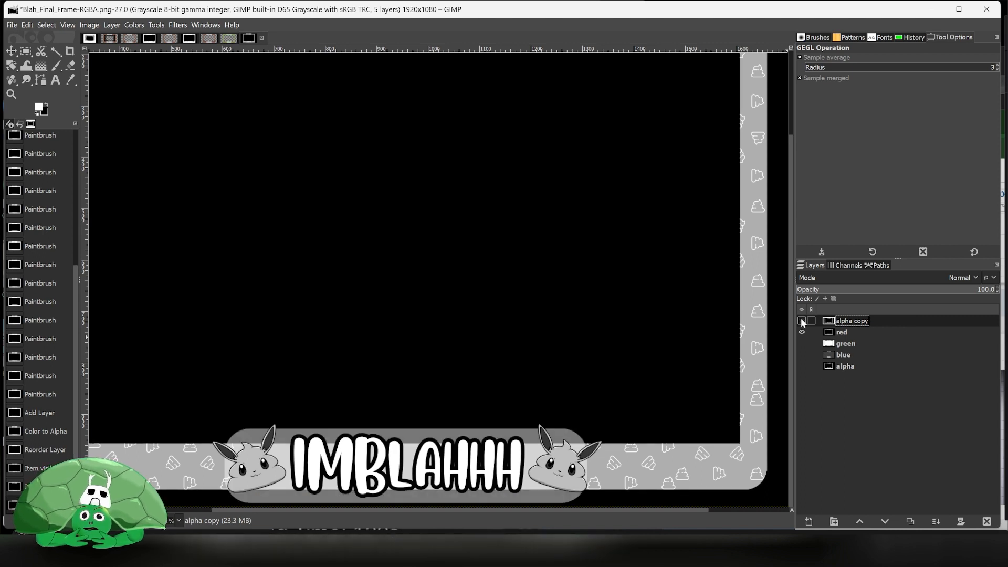
{"action": "left_click", "coordinate": [802, 321]}
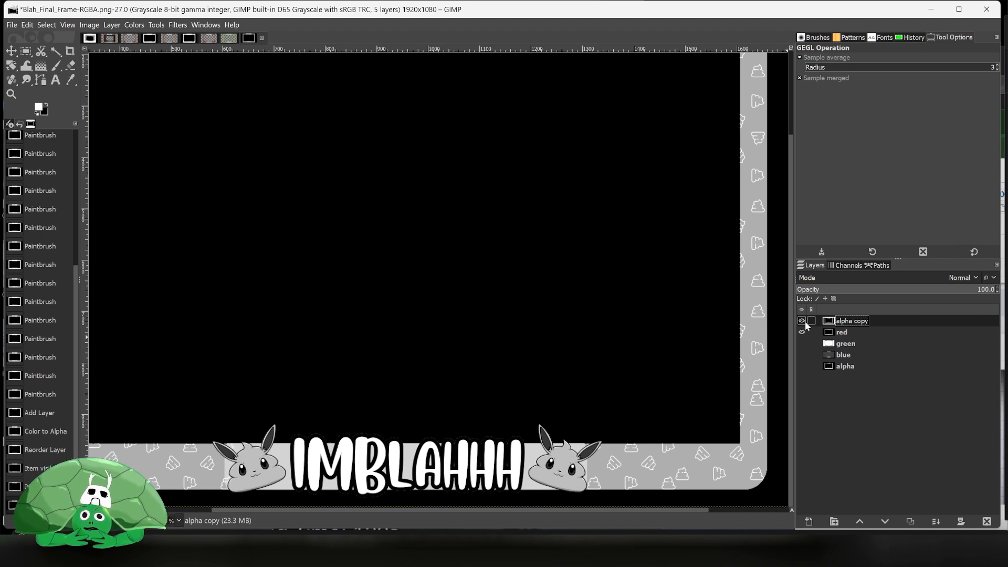
- Duplicate the alpha copy layer and move the duplicate below the red layer
{"action": "right_click", "coordinate": [854, 321]}
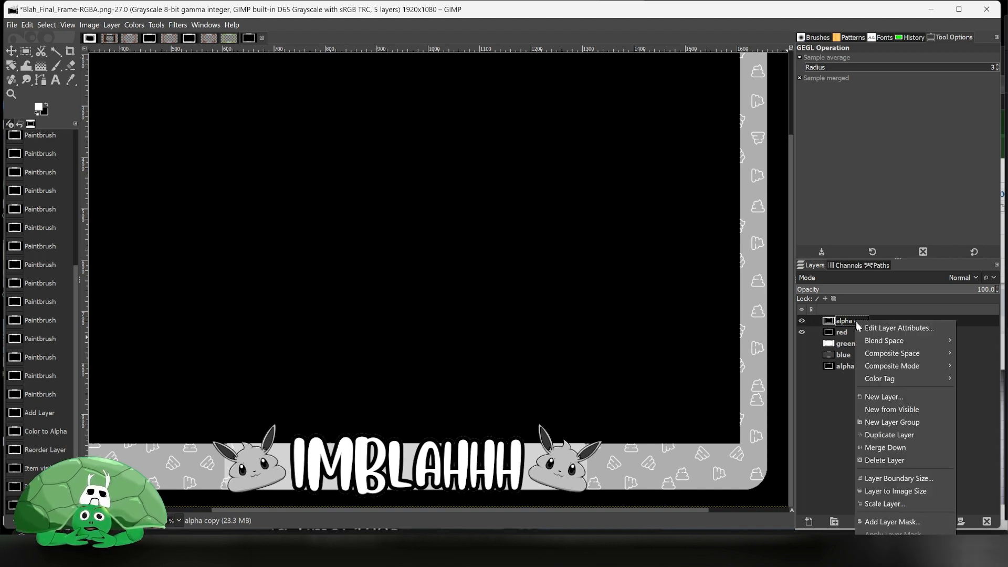
{"action": "left_click", "coordinate": [911, 436]}
{"action": "mouse_move", "coordinate": [862, 321]}
{"action": "left_mouse_down"}
{"action": "mouse_move", "coordinate": [861, 349]}
{"action": "mouse_move", "coordinate": [865, 329]}
{"action": "left_mouse_up"}
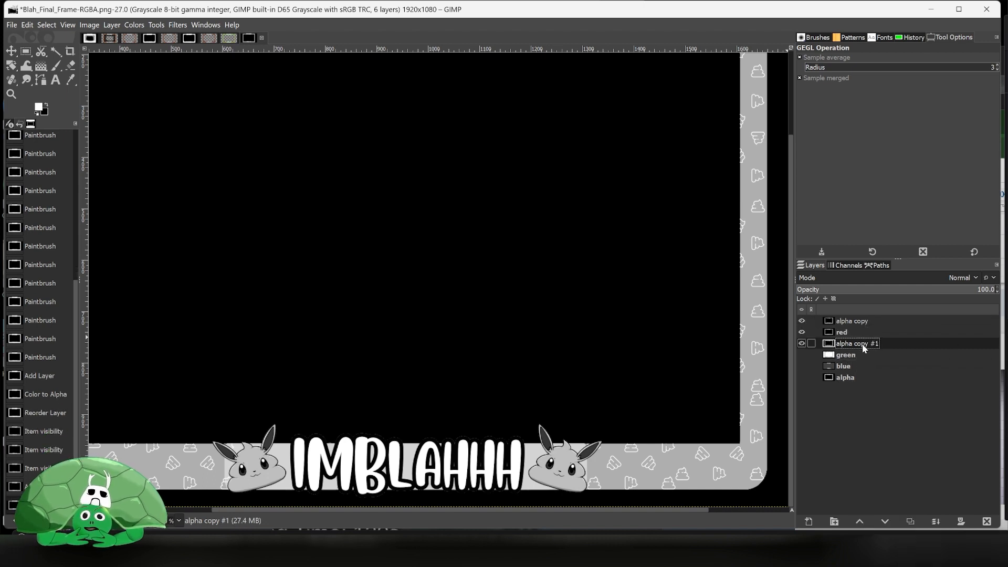
- Duplicate alpha copy #1 and move the new copy below the green layer
{"action": "right_click", "coordinate": [863, 348]}
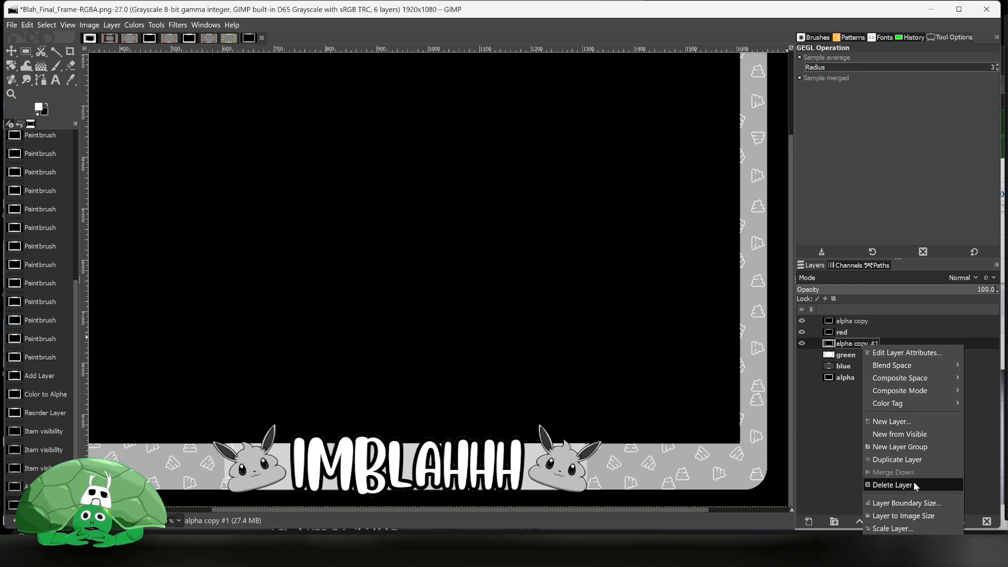
{"action": "left_click", "coordinate": [914, 460]}
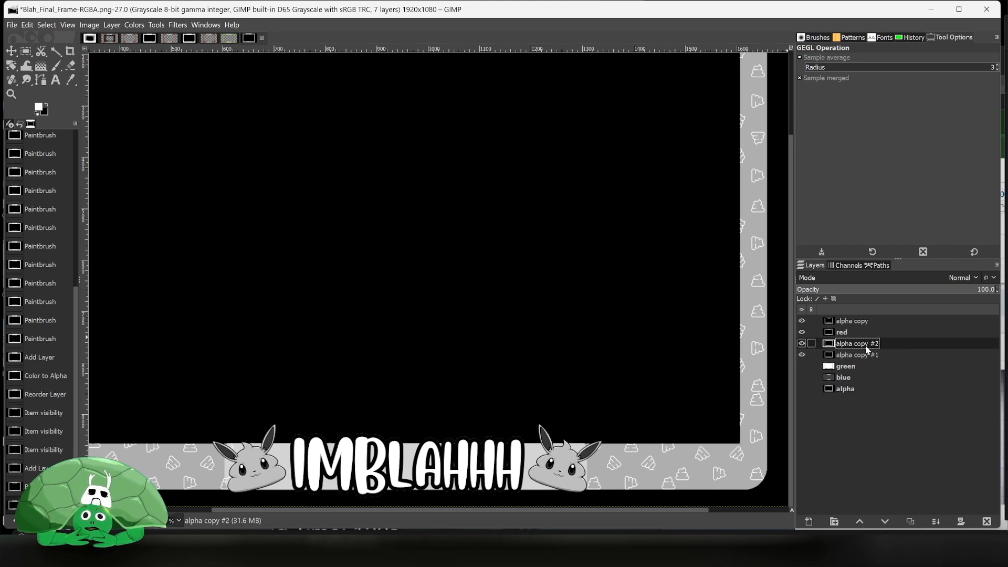
{"action": "left_click_drag", "start_coordinate": [866, 350], "coordinate": [830, 374]}
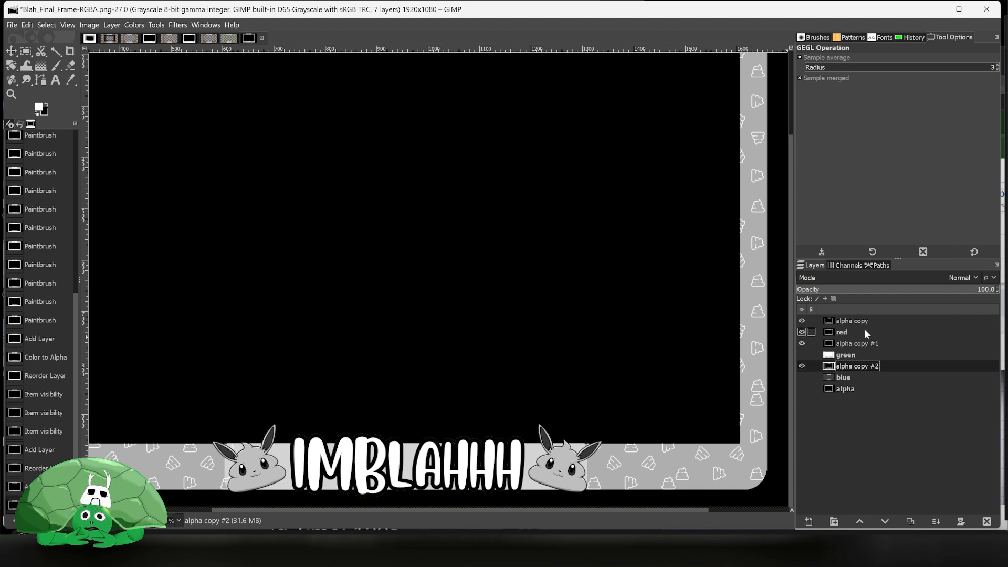
- Hide the lower alpha copies and merge the top alpha copy down into the red layer
{"action": "left_click", "coordinate": [844, 320]}
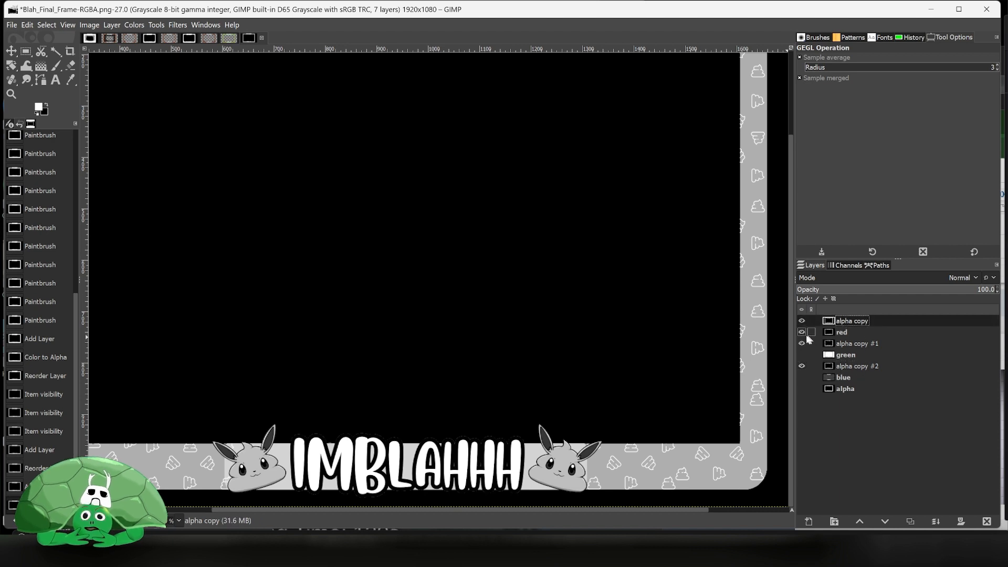
{"action": "left_click", "coordinate": [802, 343]}
{"action": "left_click", "coordinate": [801, 366]}
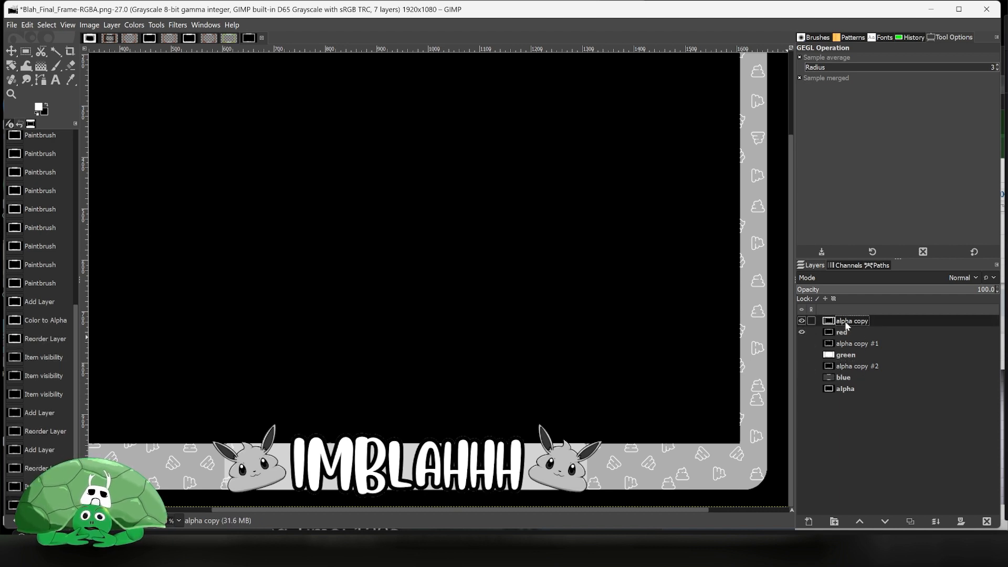
{"action": "right_click", "coordinate": [846, 320]}
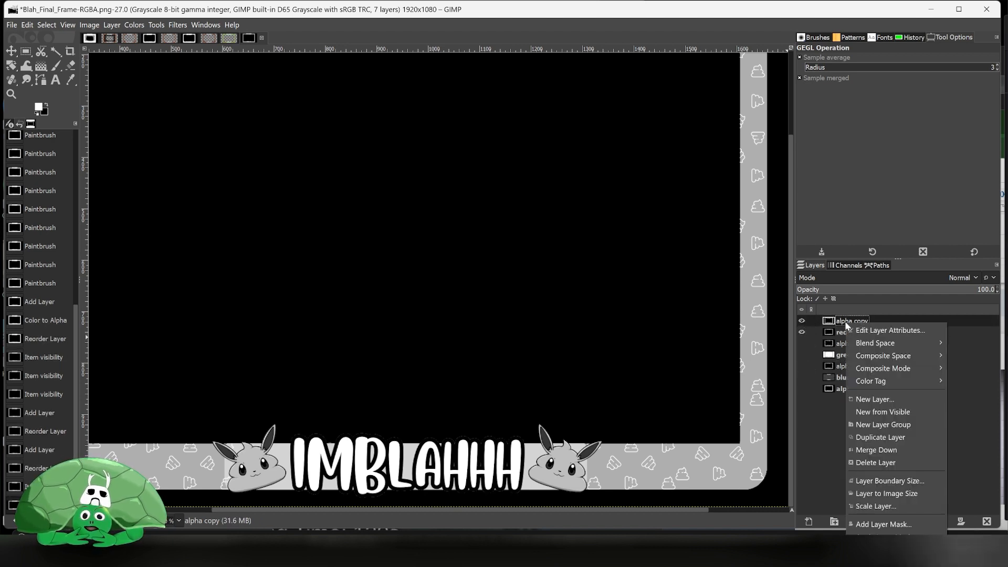
{"action": "left_click", "coordinate": [876, 450]}
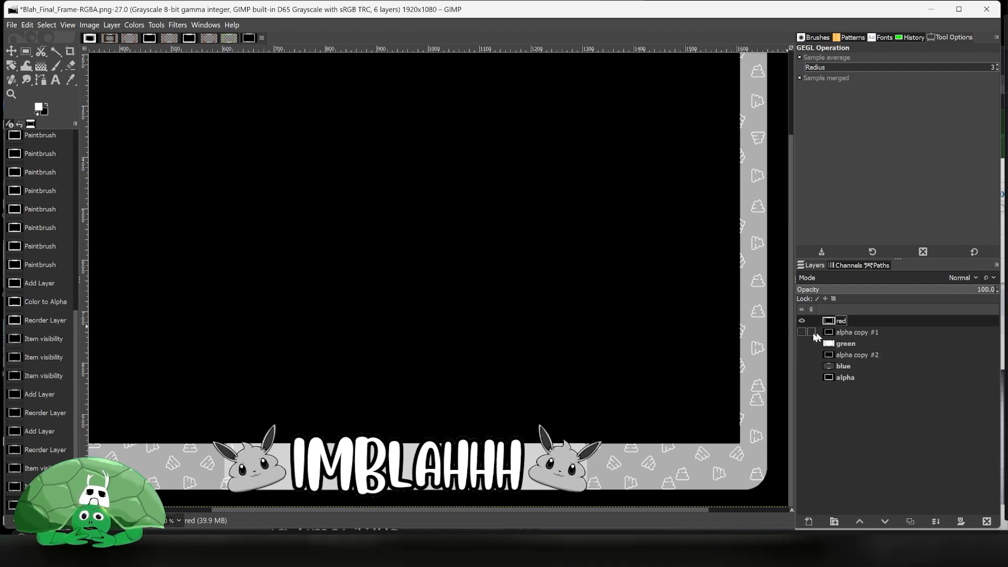
- Show alpha copy #1, merge it down into the green layer, and check the result by toggling layer visibility
{"action": "left_click", "coordinate": [802, 332], "text": "shift"}
{"action": "left_click", "coordinate": [801, 343]}
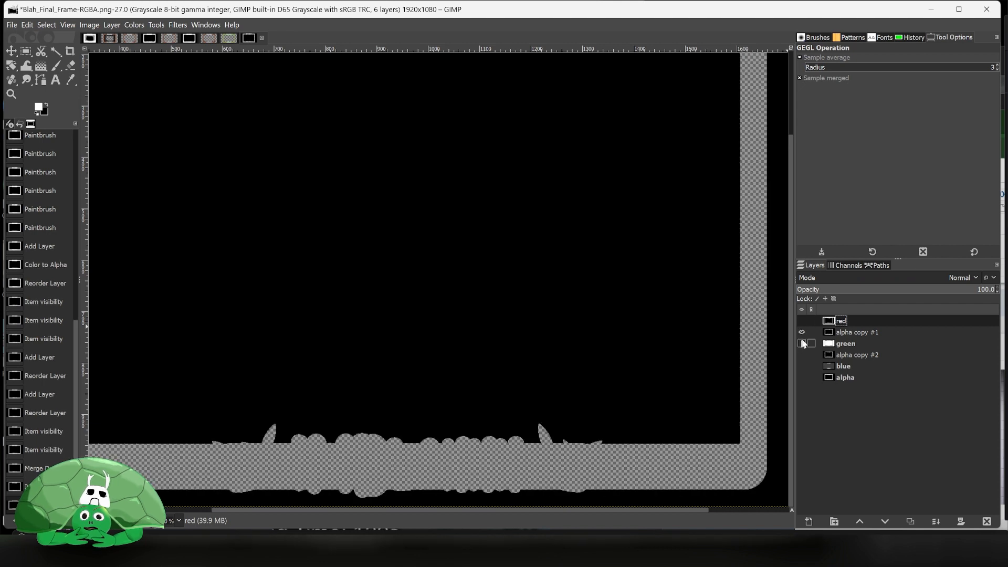
{"action": "right_click", "coordinate": [852, 329]}
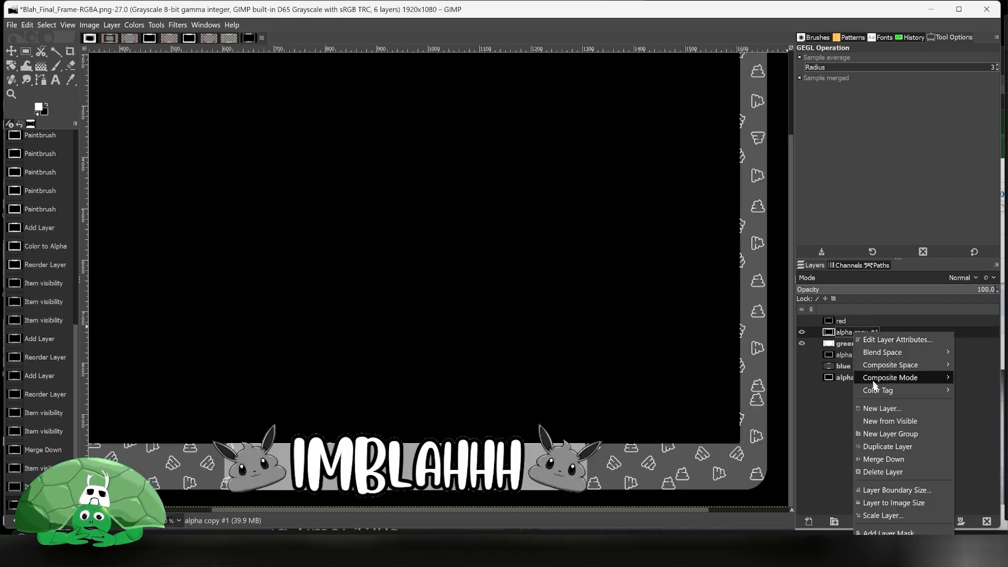
{"action": "left_click", "coordinate": [894, 459]}
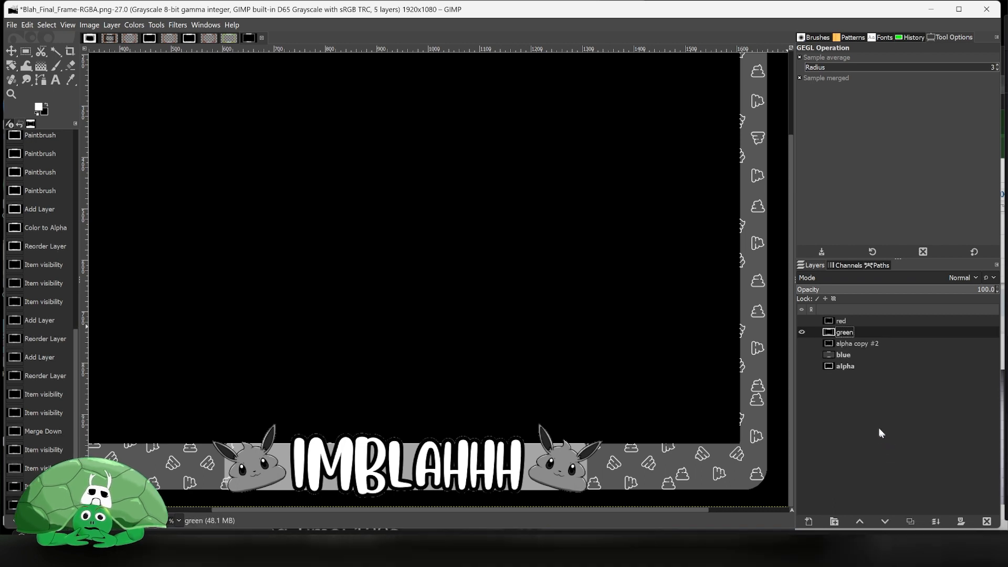
{"action": "left_click", "coordinate": [802, 343]}
{"action": "left_click", "coordinate": [801, 332]}
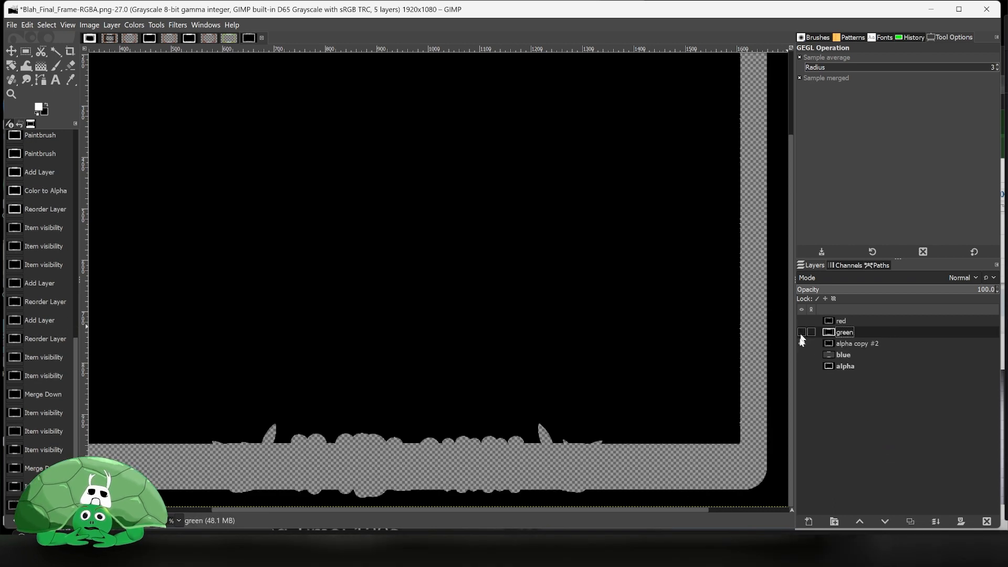
{"action": "left_click", "coordinate": [801, 355]}
- Merge alpha copy #2 down into the blue layer
{"action": "left_click", "coordinate": [845, 344]}
{"action": "right_click", "coordinate": [850, 341]}
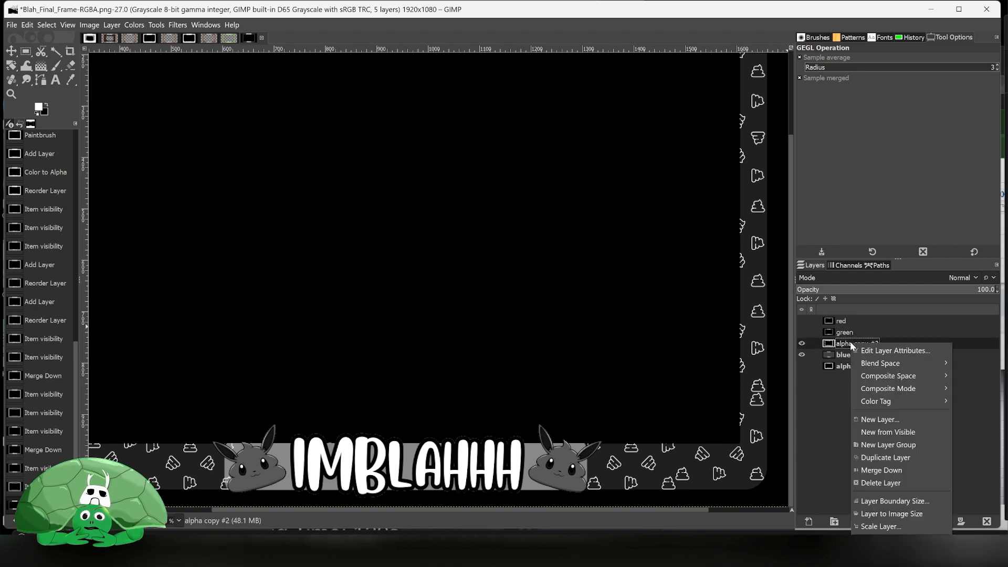
{"action": "left_click", "coordinate": [802, 342]}
{"action": "left_click", "coordinate": [802, 342]}
{"action": "left_click", "coordinate": [802, 343]}
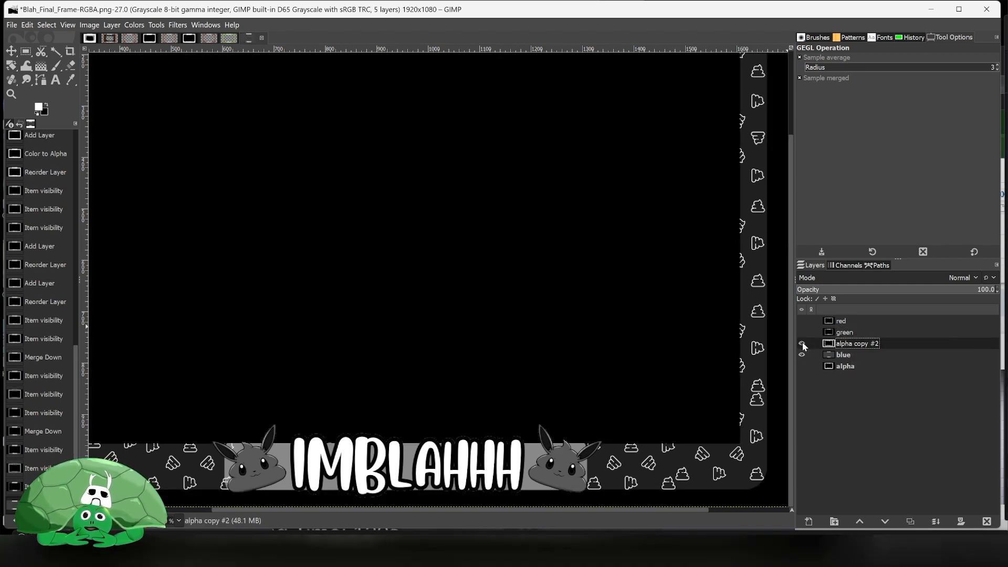
{"action": "left_click", "coordinate": [802, 342]}
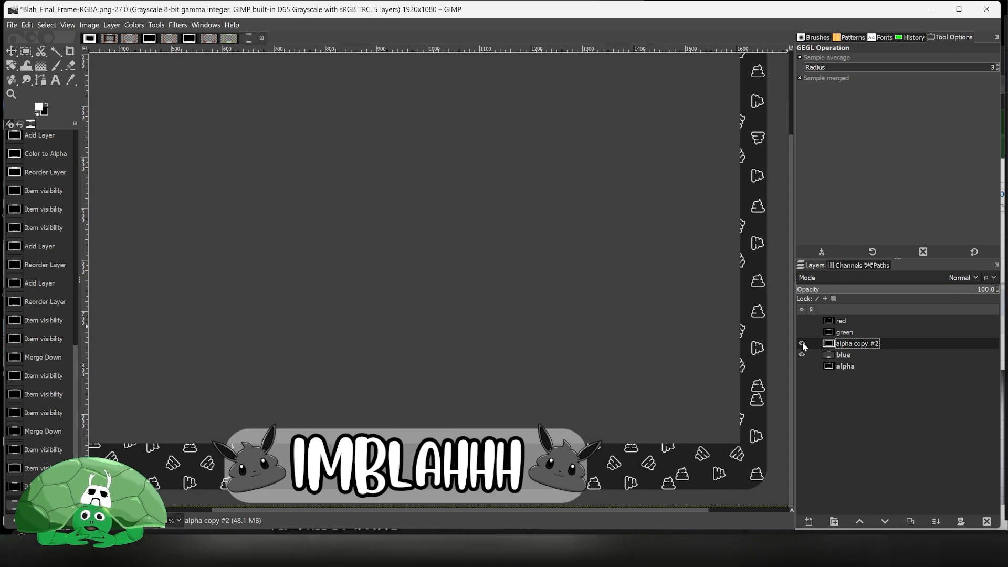
{"action": "left_click", "coordinate": [802, 343]}
{"action": "right_click", "coordinate": [859, 347]}
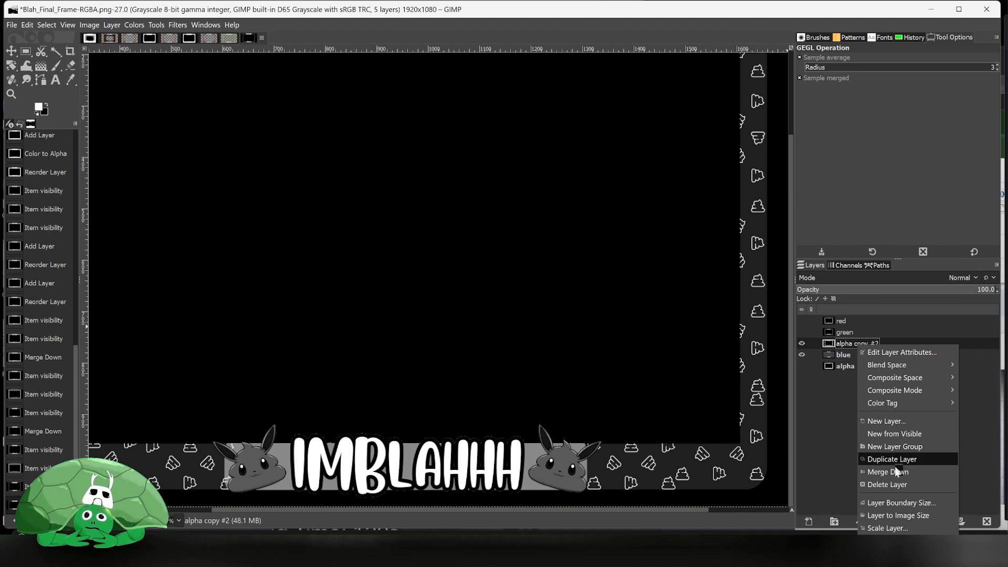
{"action": "left_click", "coordinate": [896, 484]}
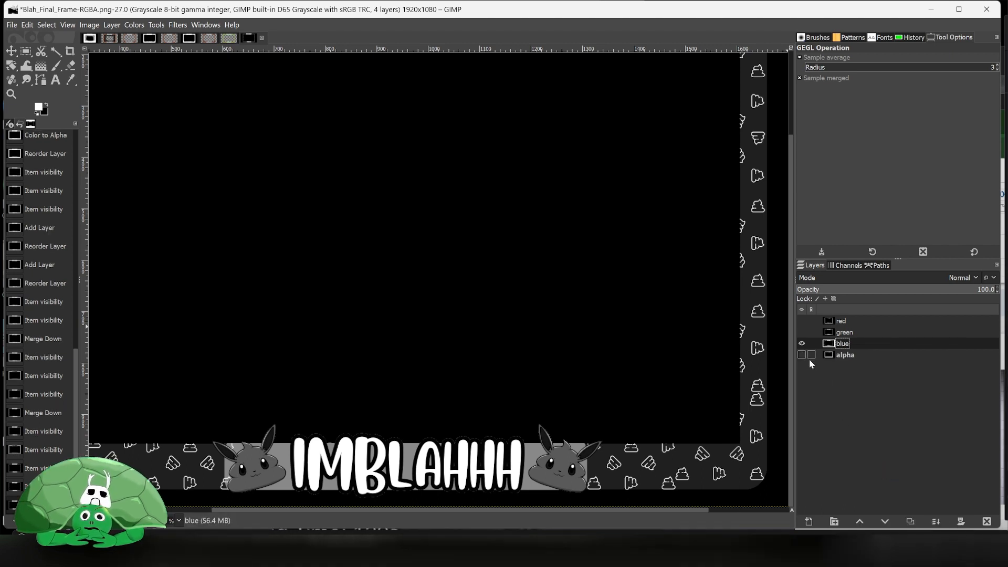
- Make all channel layers visible and compose them into a new RGBA image with Compose
{"action": "left_click", "coordinate": [802, 355]}
{"action": "left_click", "coordinate": [802, 331]}
{"action": "left_click", "coordinate": [802, 320]}
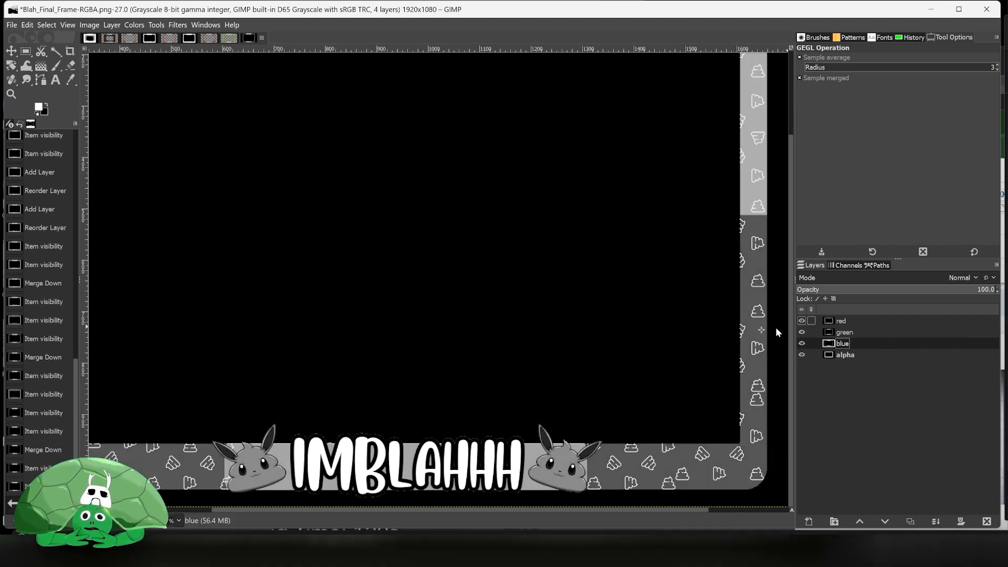
{"action": "scroll", "coordinate": [415, 304], "scroll_direction": "down", "scroll_amount": 2}
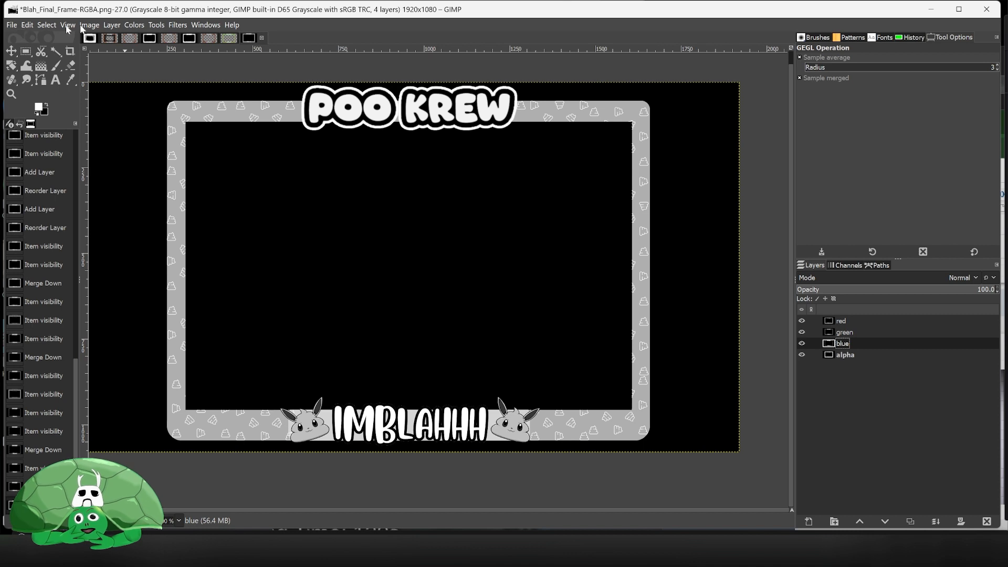
{"action": "left_click", "coordinate": [134, 25]}
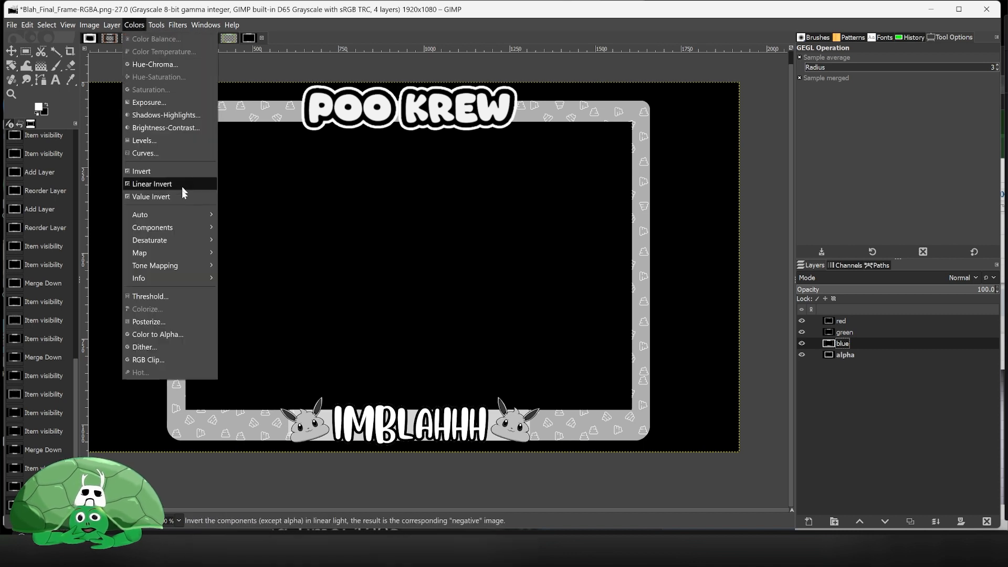
{"action": "mouse_move", "coordinate": [180, 227]}
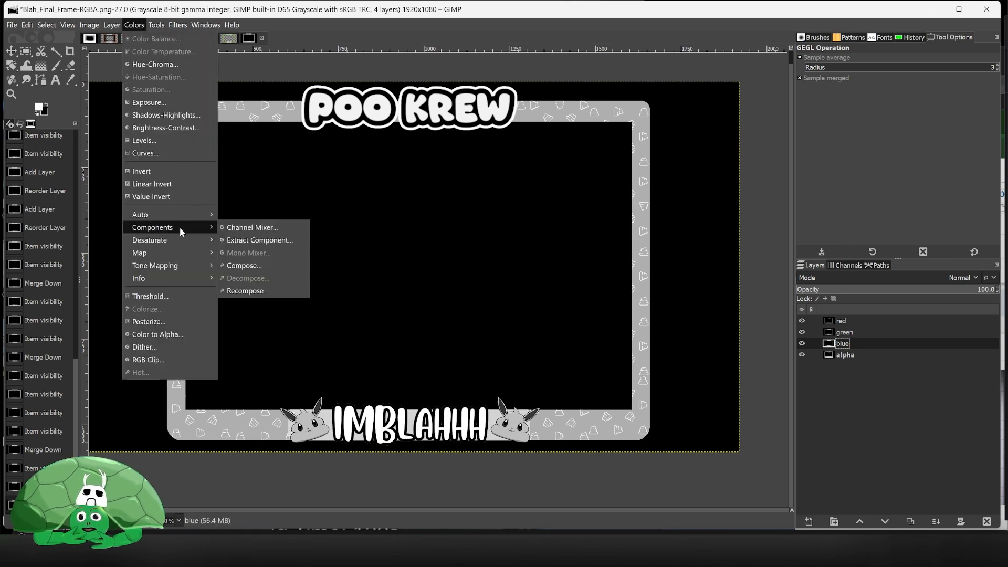
{"action": "left_click", "coordinate": [271, 265]}
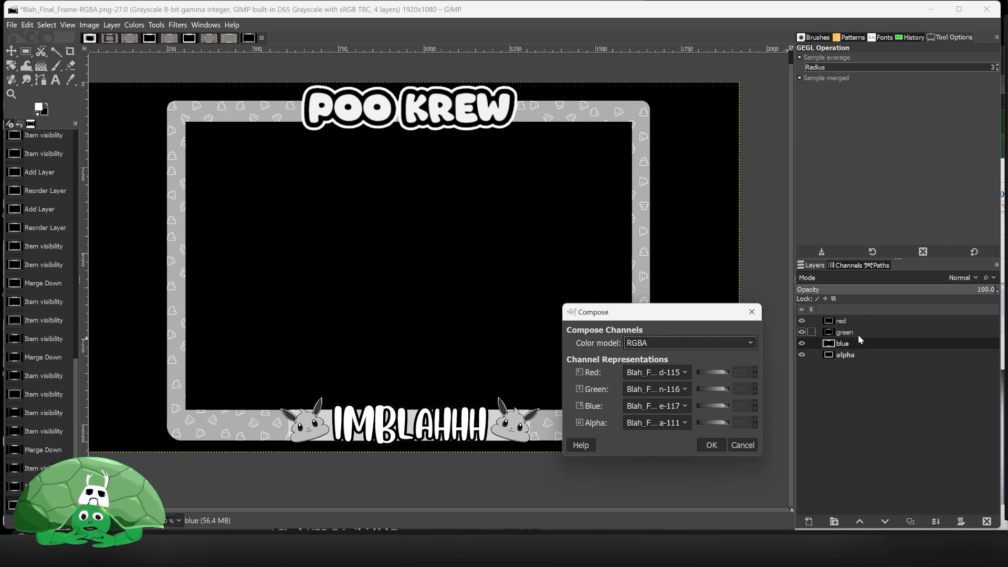
{"action": "left_click", "coordinate": [711, 444]}
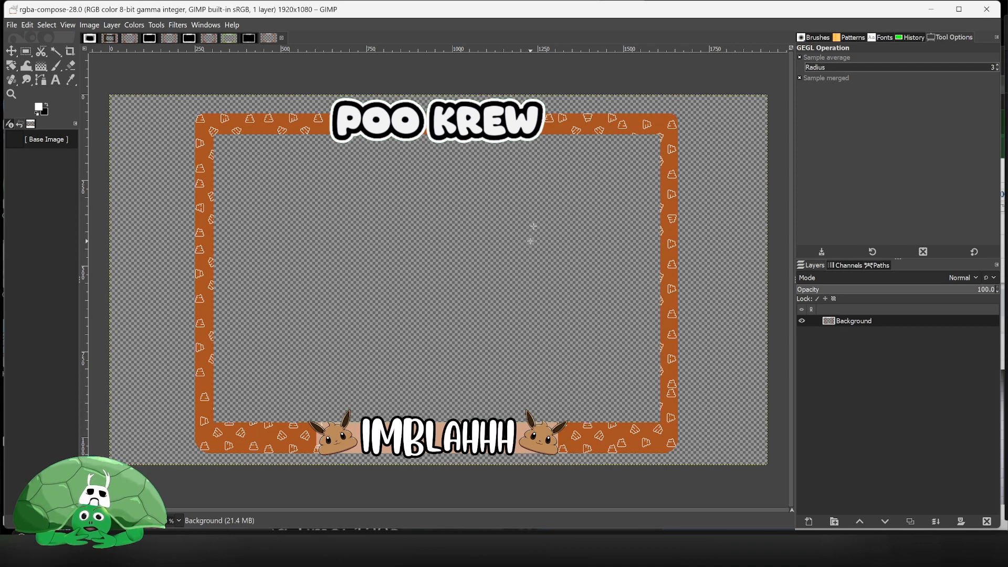
- Toggle the composed image's red, green, blue and alpha channels to inspect each one
{"action": "left_click", "coordinate": [840, 266]}
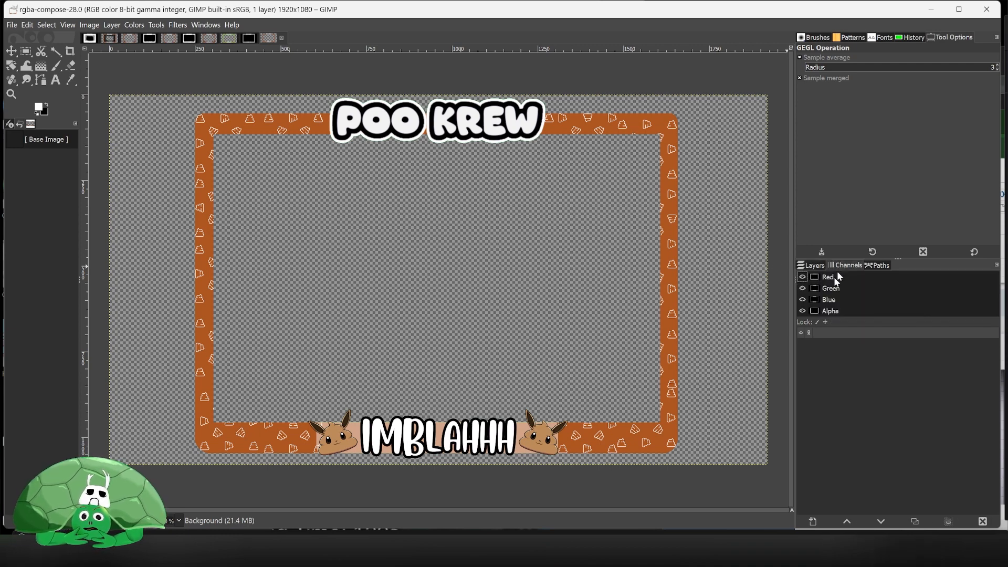
{"action": "left_click", "coordinate": [802, 299]}
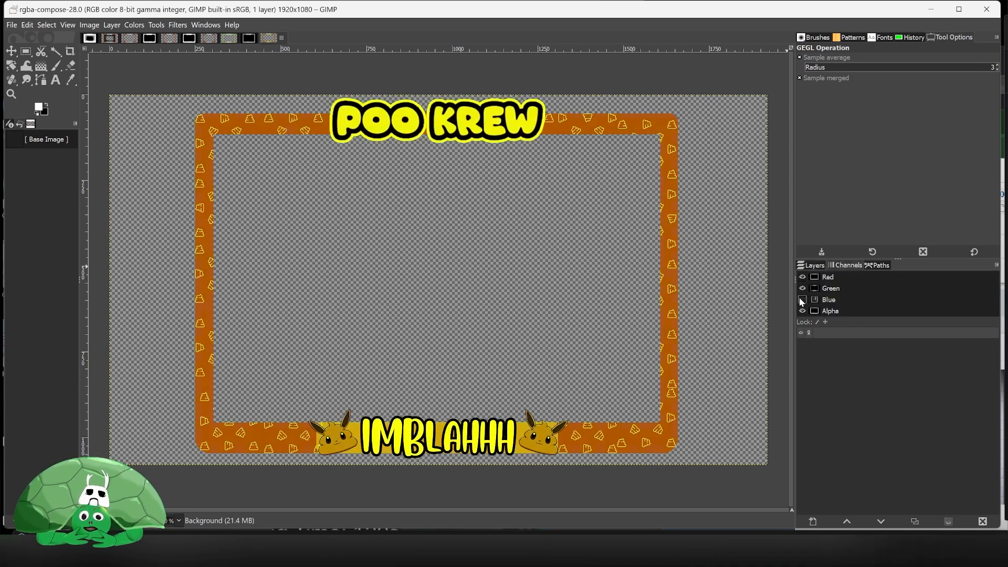
{"action": "left_click", "coordinate": [802, 288]}
{"action": "left_click", "coordinate": [800, 277]}
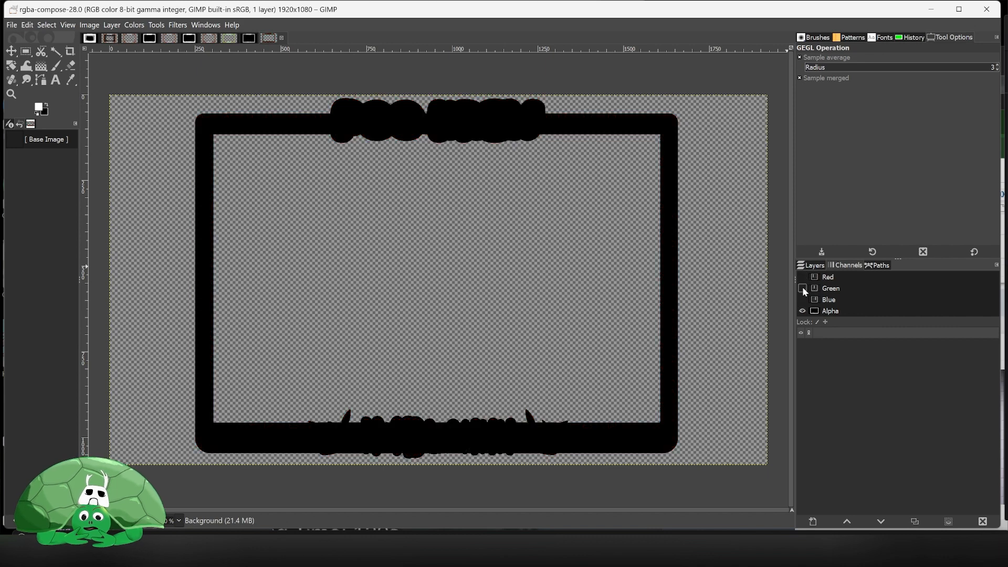
{"action": "left_click", "coordinate": [802, 288]}
{"action": "left_click", "coordinate": [802, 311]}
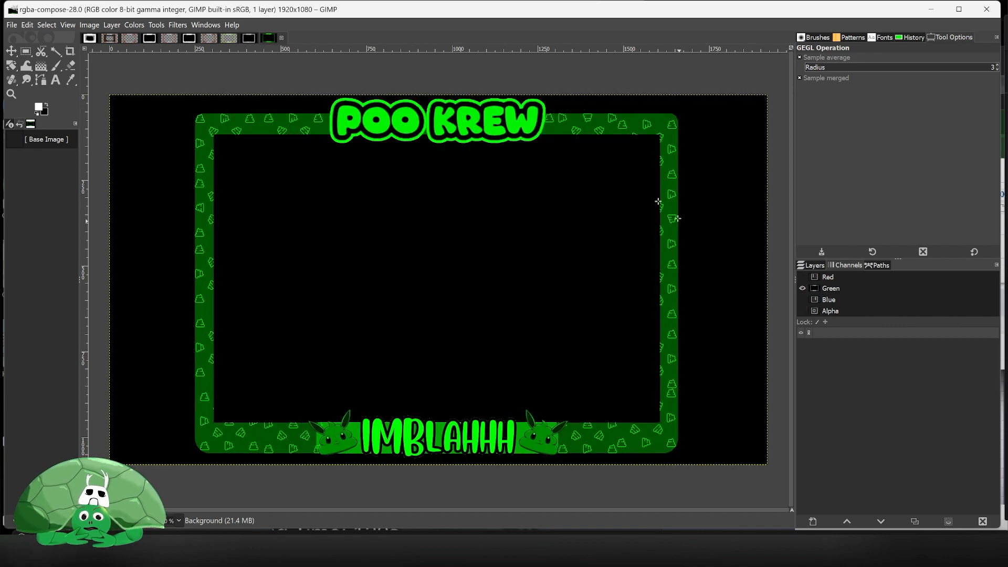
{"action": "left_click", "coordinate": [802, 310]}
{"action": "left_click", "coordinate": [802, 299]}
{"action": "left_click", "coordinate": [802, 276]}
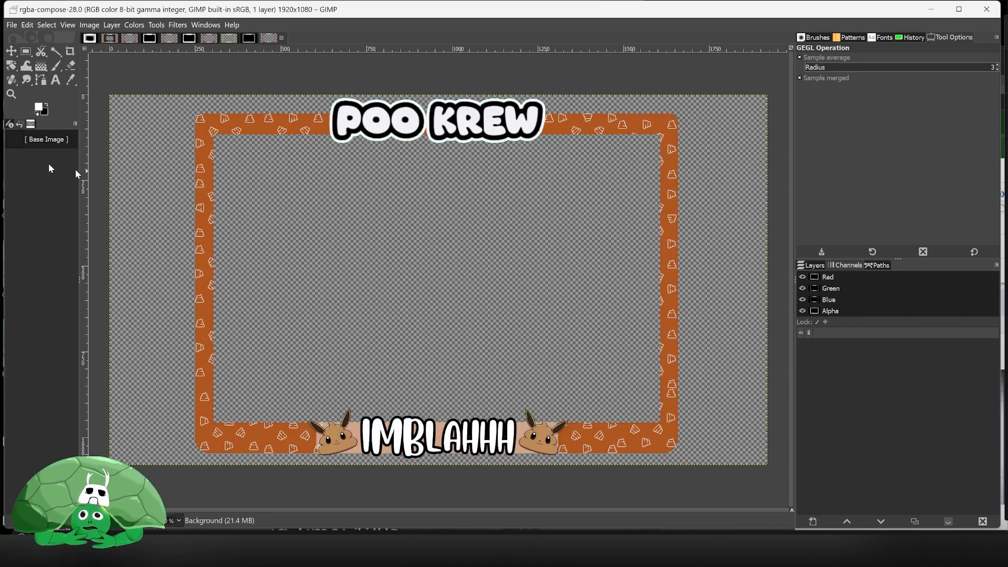
- Save the composed image as ImBlahhh-clean in the art folder
{"action": "left_click", "coordinate": [13, 25]}
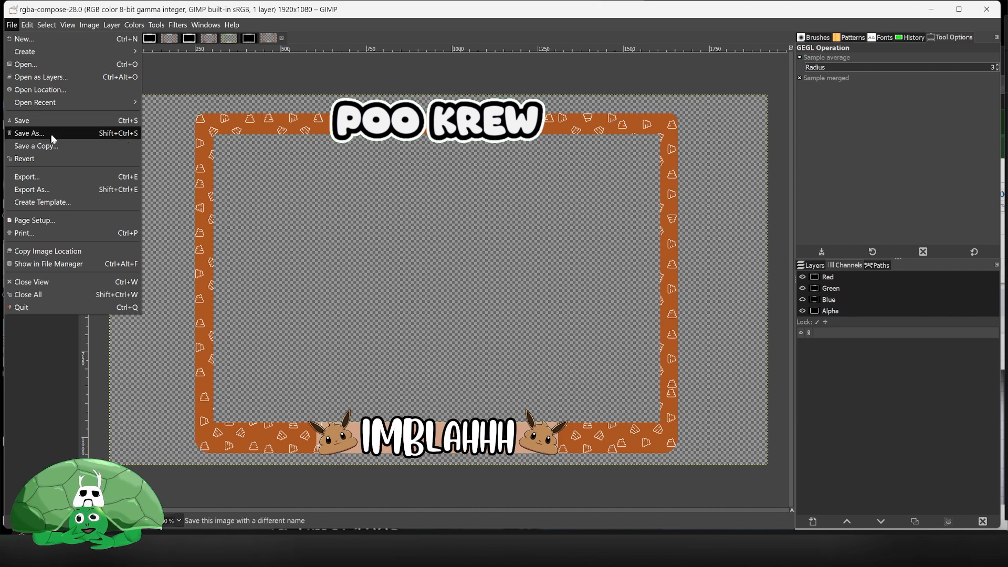
{"action": "left_click", "coordinate": [70, 130]}
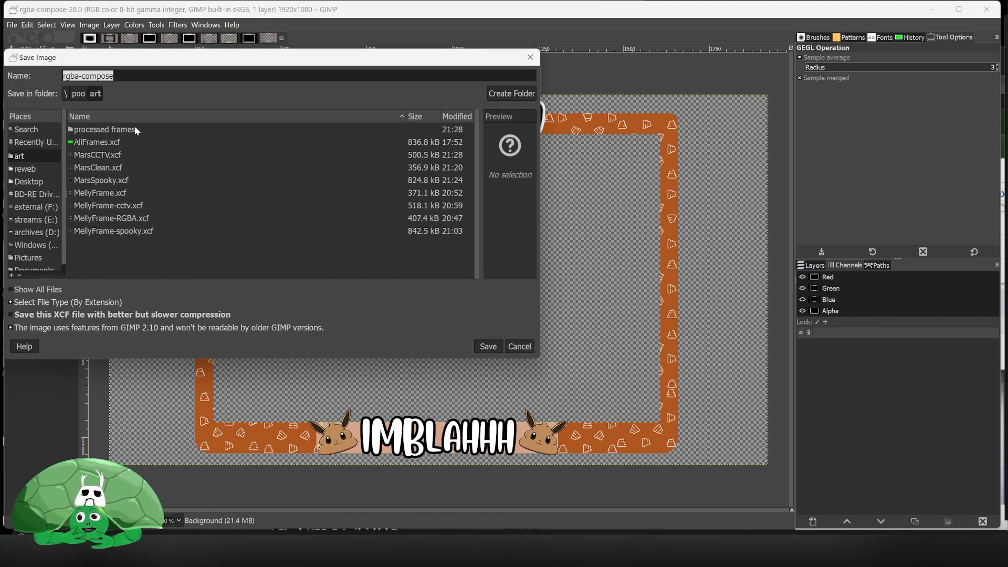
{"action": "type", "text": "Im"}
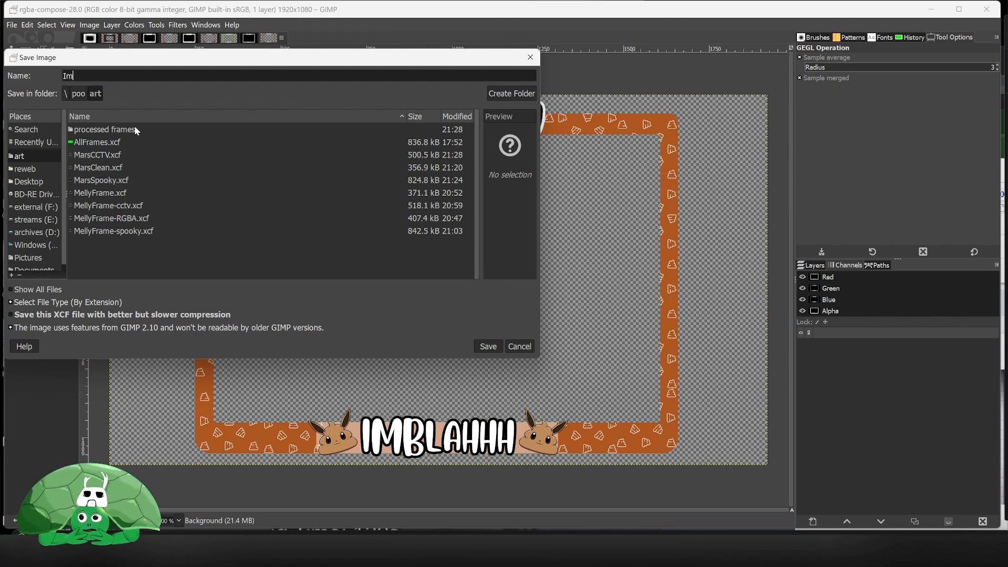
{"action": "type", "text": "Blahh"}
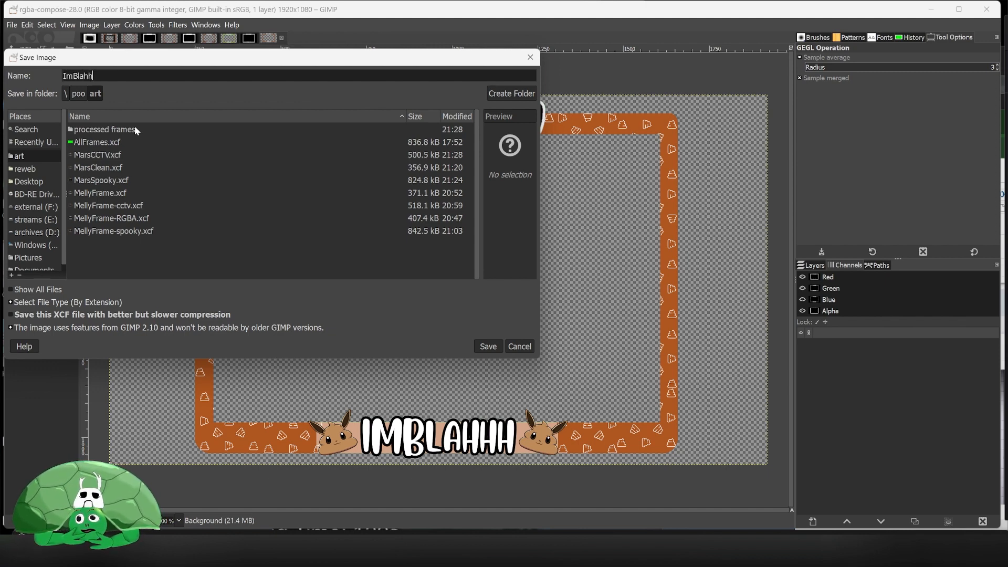
{"action": "type", "text": "h-clean"}
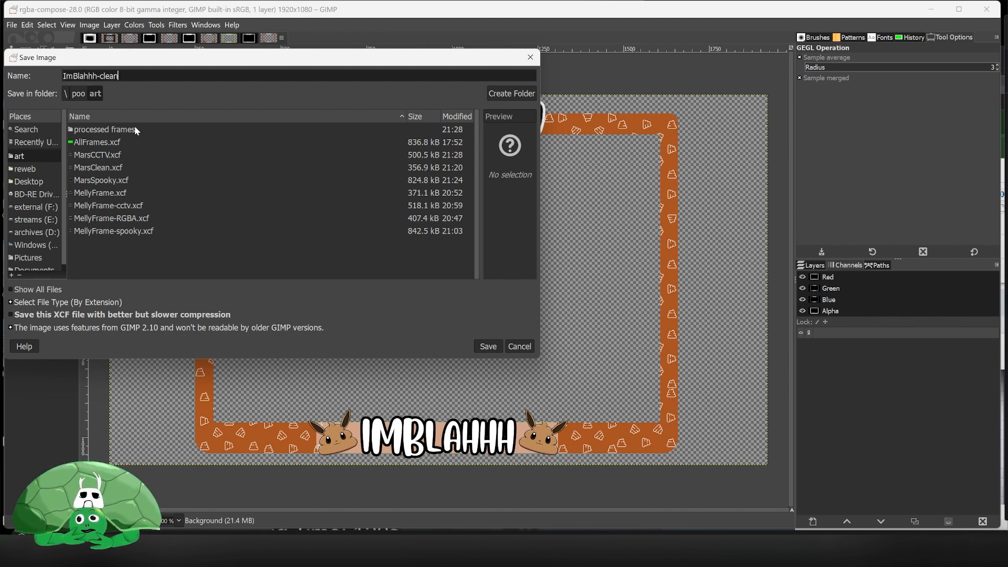
{"action": "left_click", "coordinate": [475, 348]}
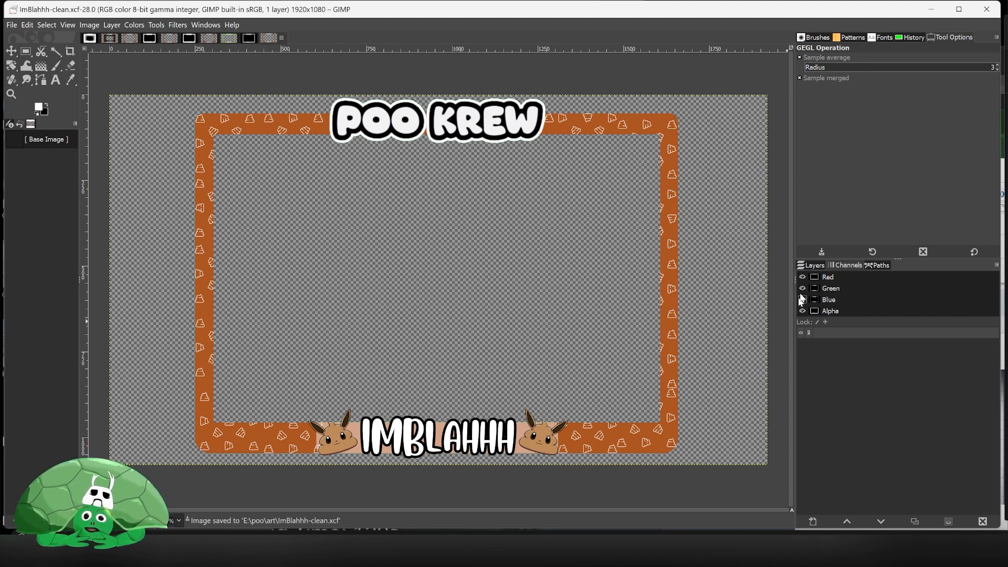
- Export the image as ImBlahhh-clean.png into the processed frames folder with the default PNG options
{"action": "left_click", "coordinate": [812, 265]}
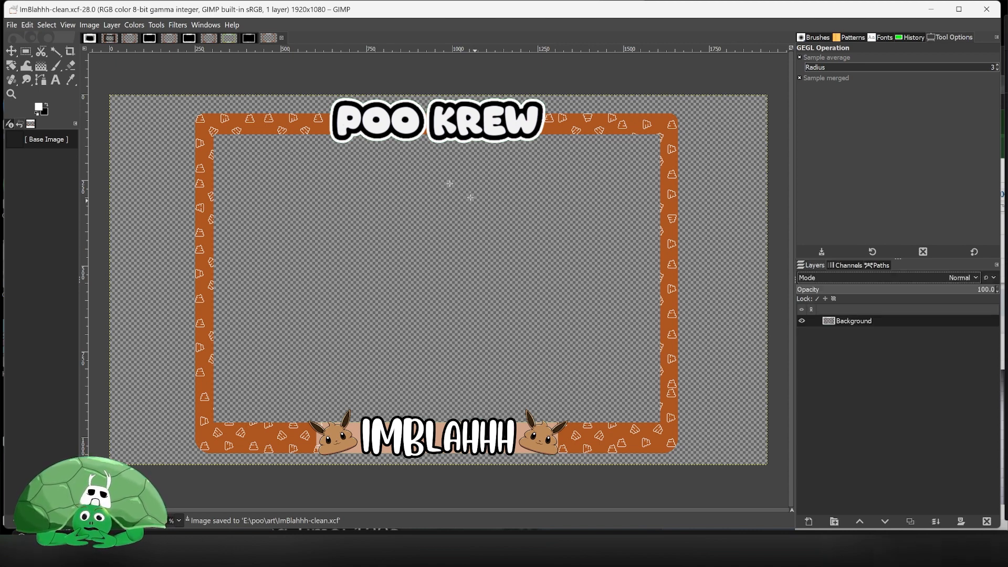
{"action": "left_click", "coordinate": [16, 26]}
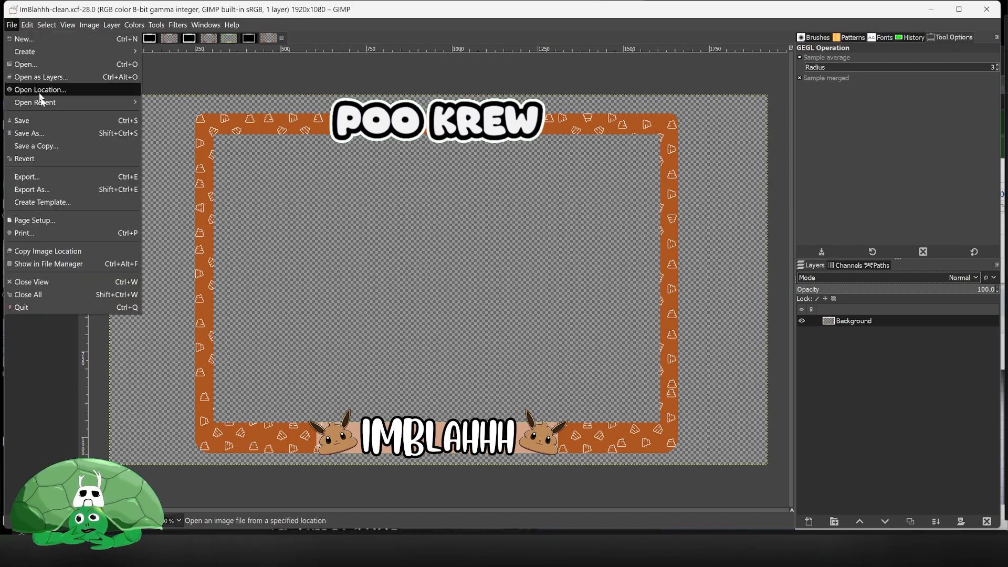
{"action": "left_click", "coordinate": [66, 188]}
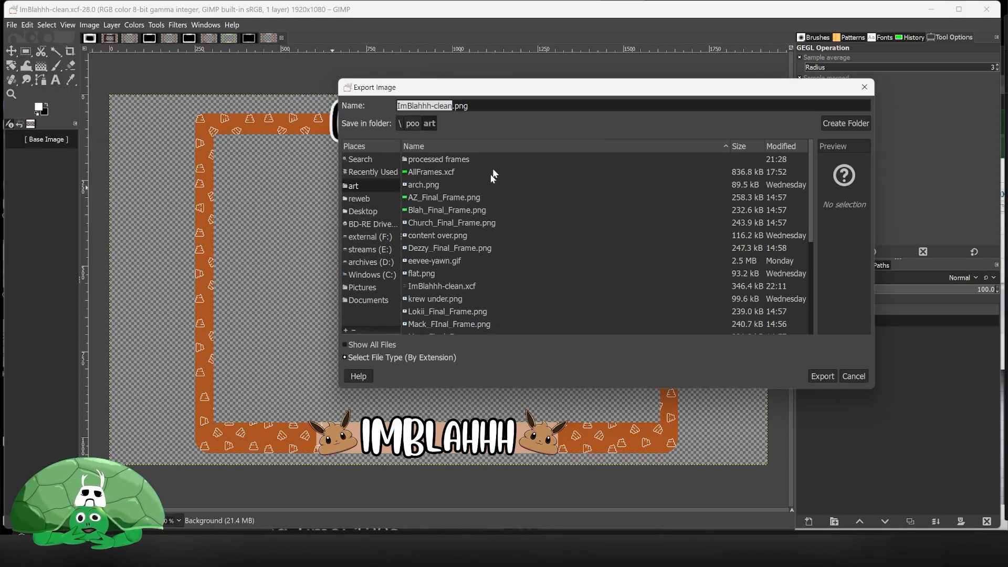
{"action": "double_click", "coordinate": [430, 159]}
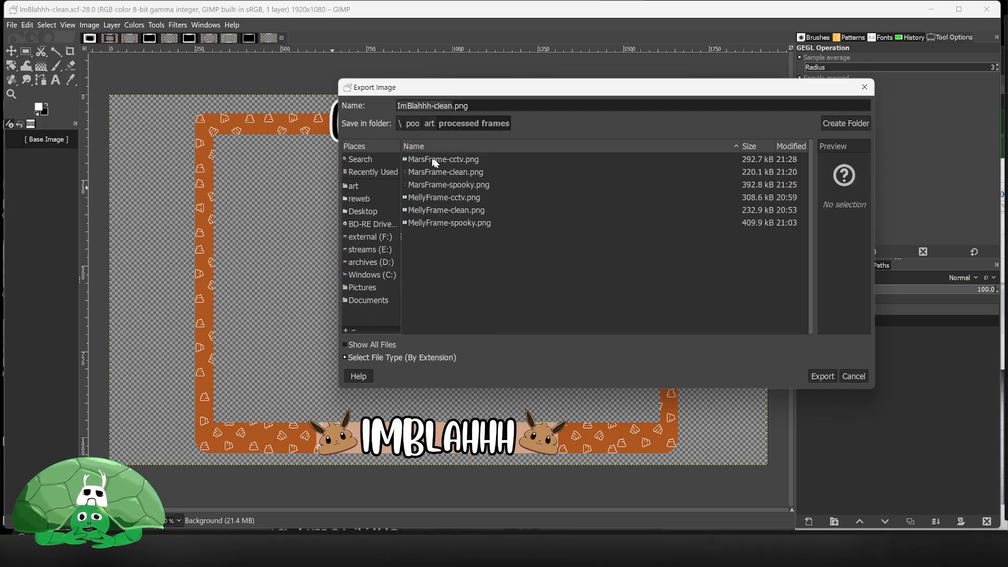
{"action": "left_click", "coordinate": [822, 375]}
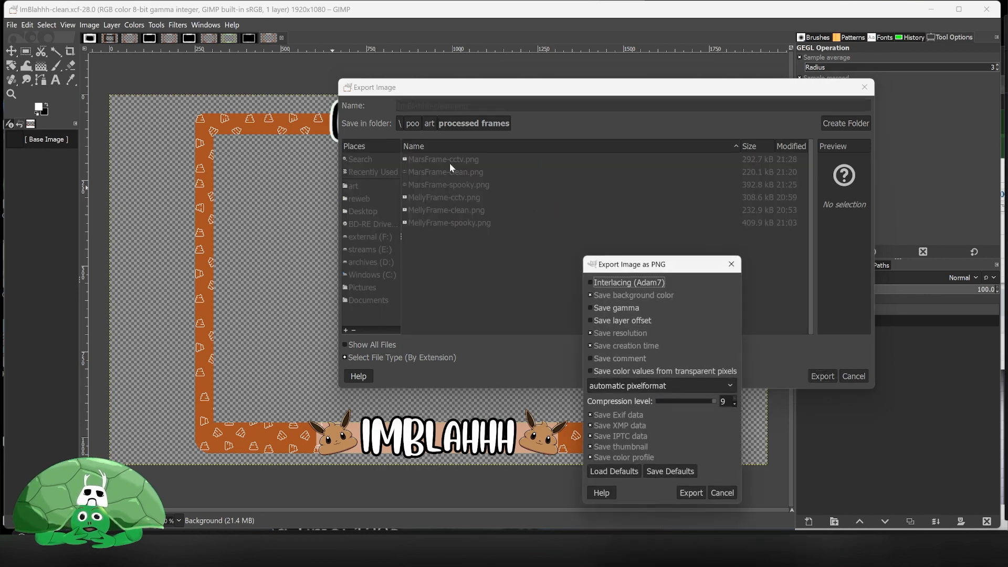
{"action": "left_click", "coordinate": [691, 495]}
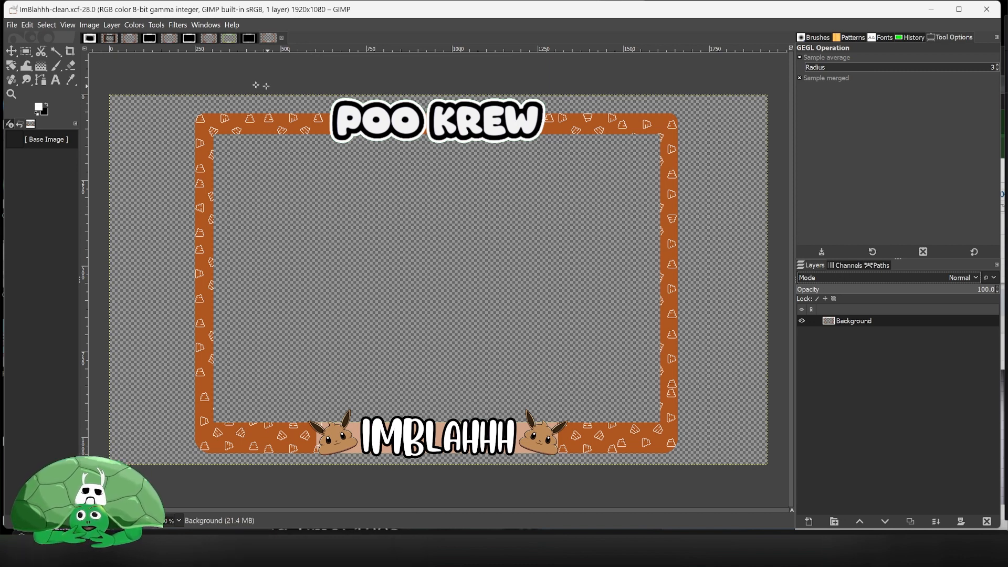
- Decompose the image into separate layers using the RGBA color model
{"action": "left_click", "coordinate": [139, 26]}
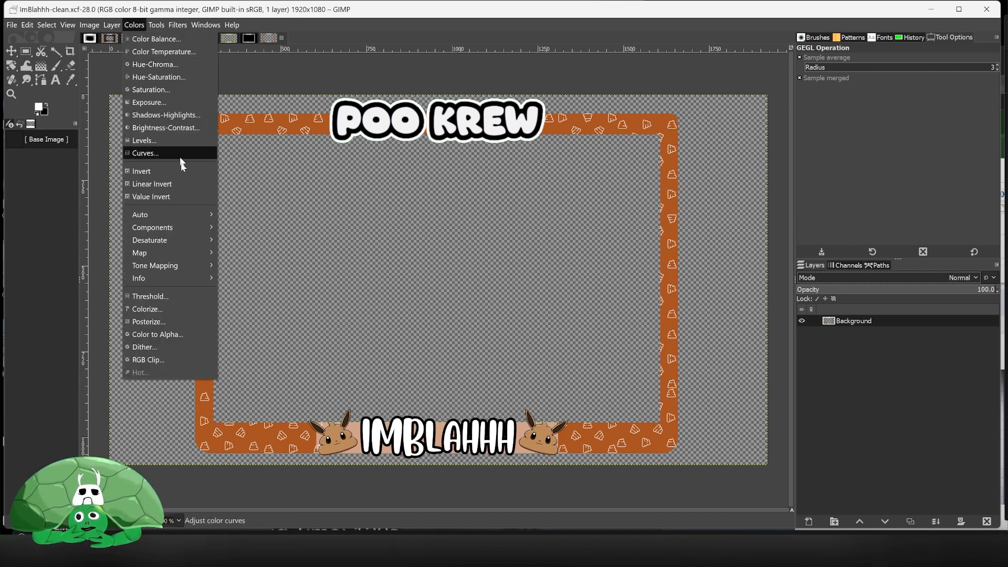
{"action": "mouse_move", "coordinate": [180, 229]}
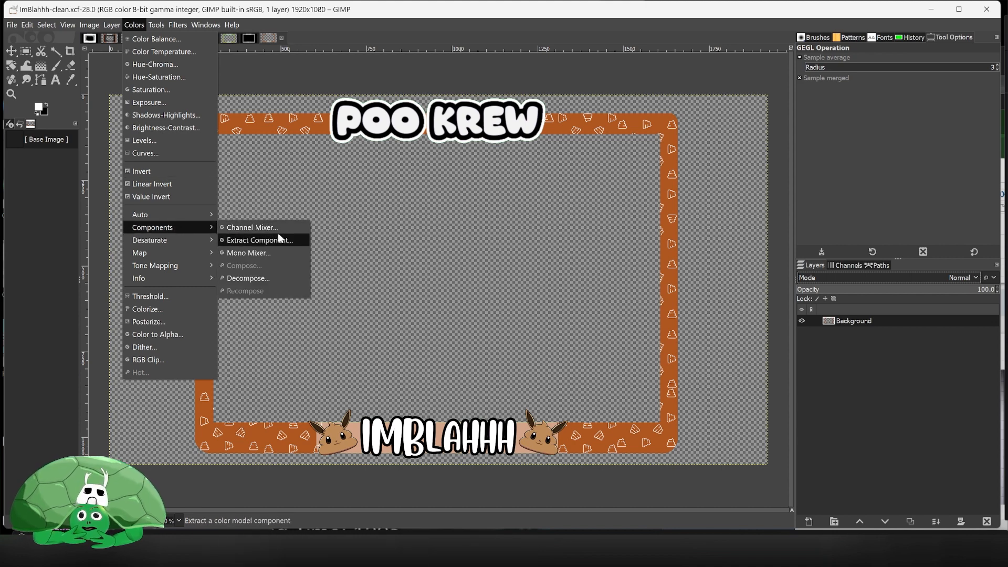
{"action": "left_click", "coordinate": [280, 279]}
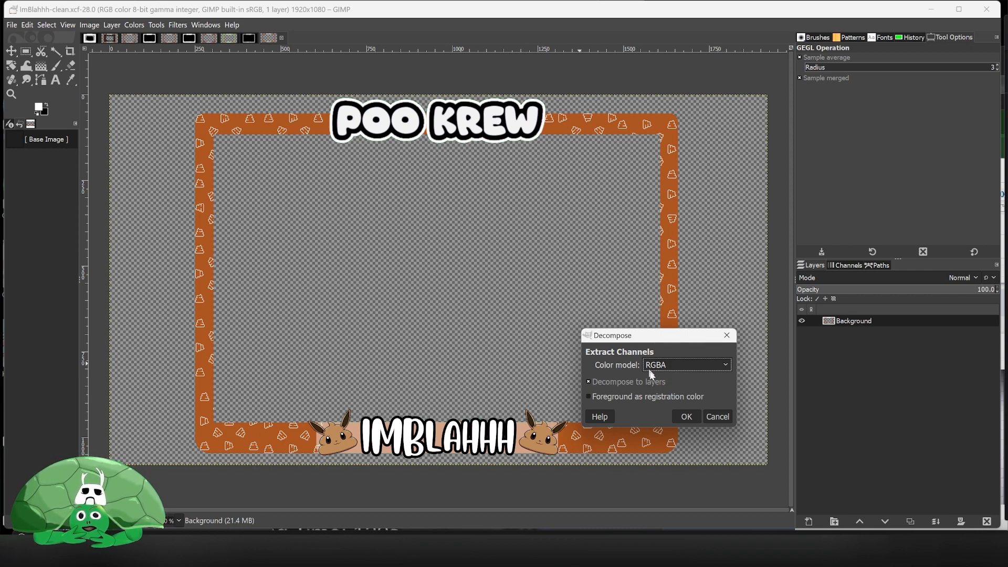
{"action": "left_click", "coordinate": [686, 417]}
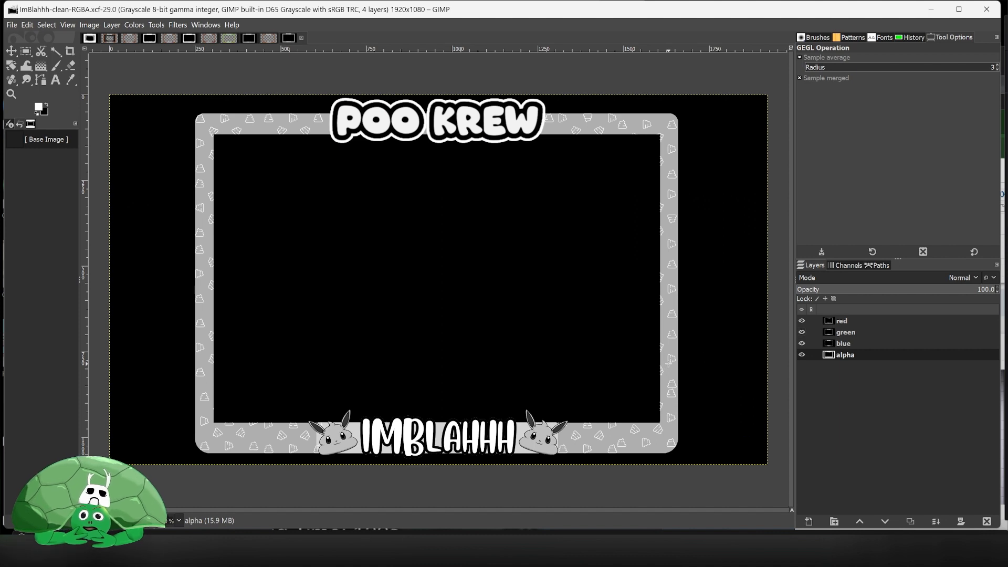
- Hide the blue, green and red layers so only the alpha layer shows
{"action": "left_click", "coordinate": [801, 343]}
{"action": "left_click", "coordinate": [801, 332]}
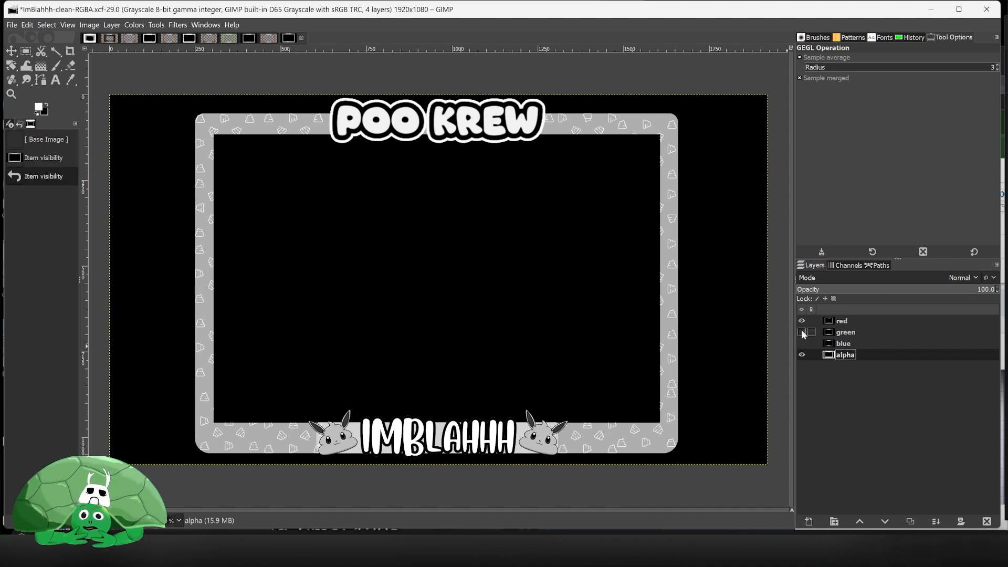
{"action": "left_click", "coordinate": [801, 321]}
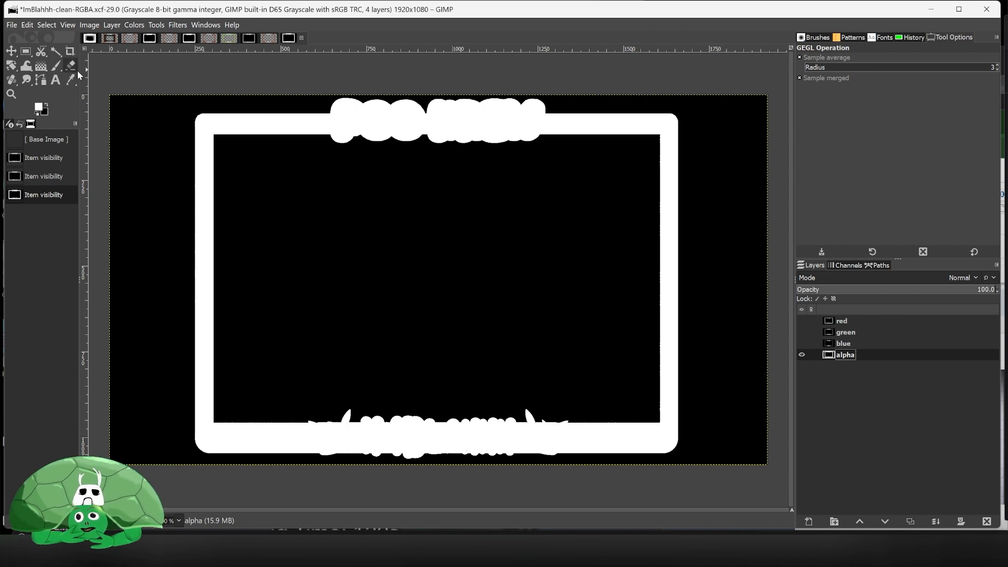
- Select the Paintbrush and set its hardness to 22 and force to 10
{"action": "left_click", "coordinate": [56, 66]}
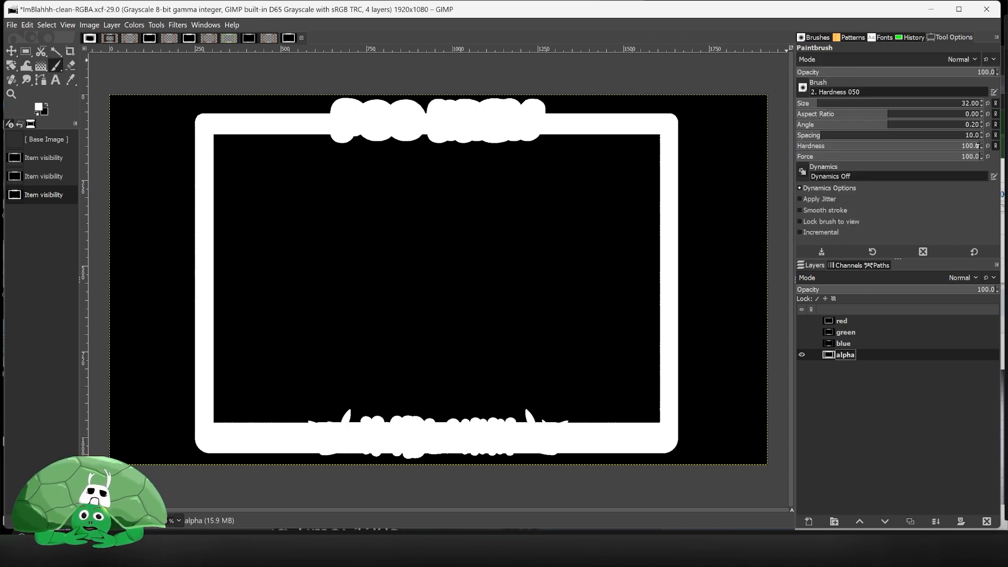
{"action": "left_click_drag", "start_coordinate": [976, 146], "coordinate": [837, 147]}
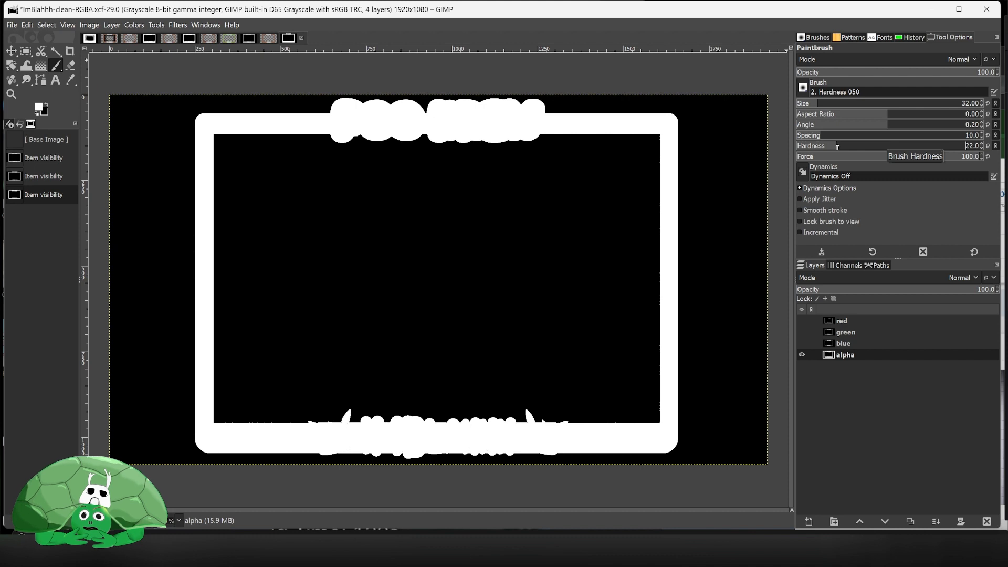
{"action": "left_click", "coordinate": [847, 157]}
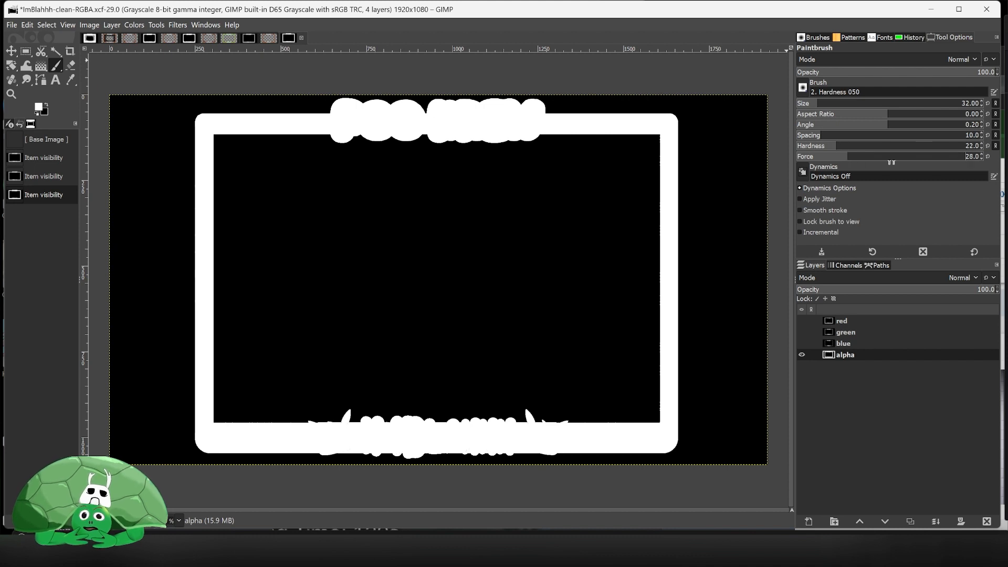
{"action": "left_click_drag", "start_coordinate": [840, 160], "coordinate": [815, 157]}
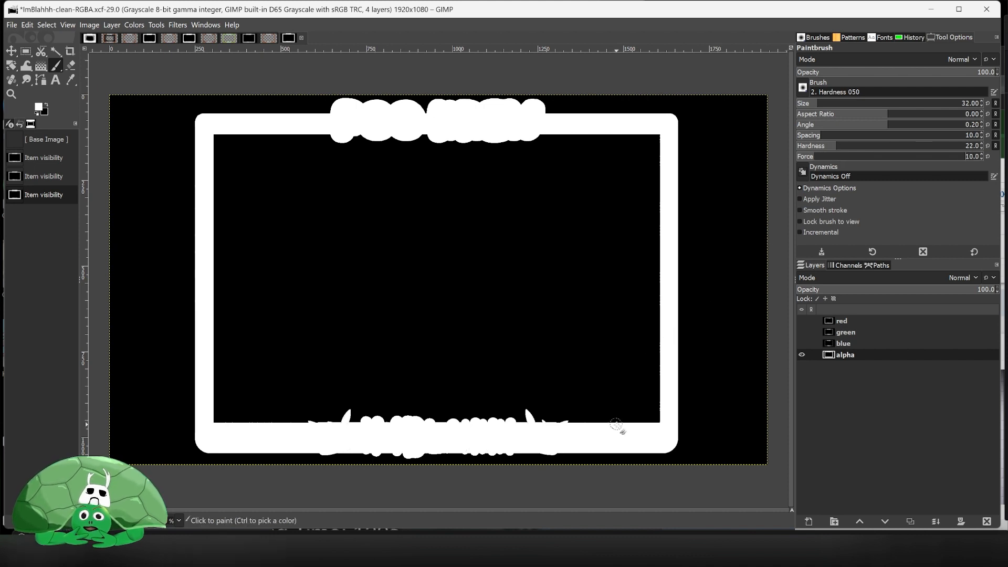
- Paint a short stroke at the inner lower-right corner of the alpha layer and undo it
{"action": "mouse_move", "coordinate": [637, 421]}
{"action": "left_mouse_down"}
{"action": "mouse_move", "coordinate": [657, 409]}
{"action": "mouse_move", "coordinate": [660, 391]}
{"action": "mouse_move", "coordinate": [630, 433]}
{"action": "mouse_move", "coordinate": [656, 416]}
{"action": "left_mouse_up"}
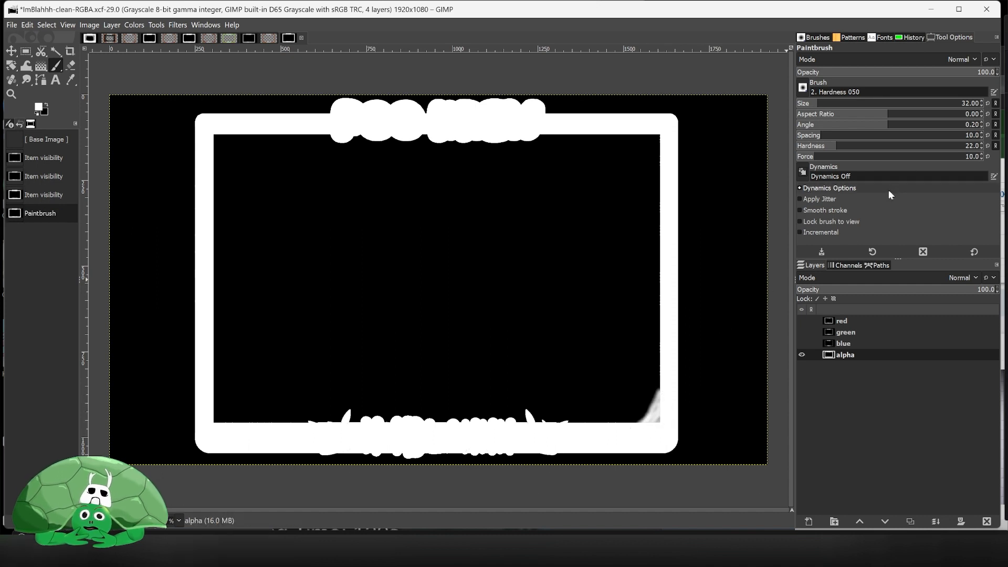
{"action": "key", "text": "ctrl+z"}
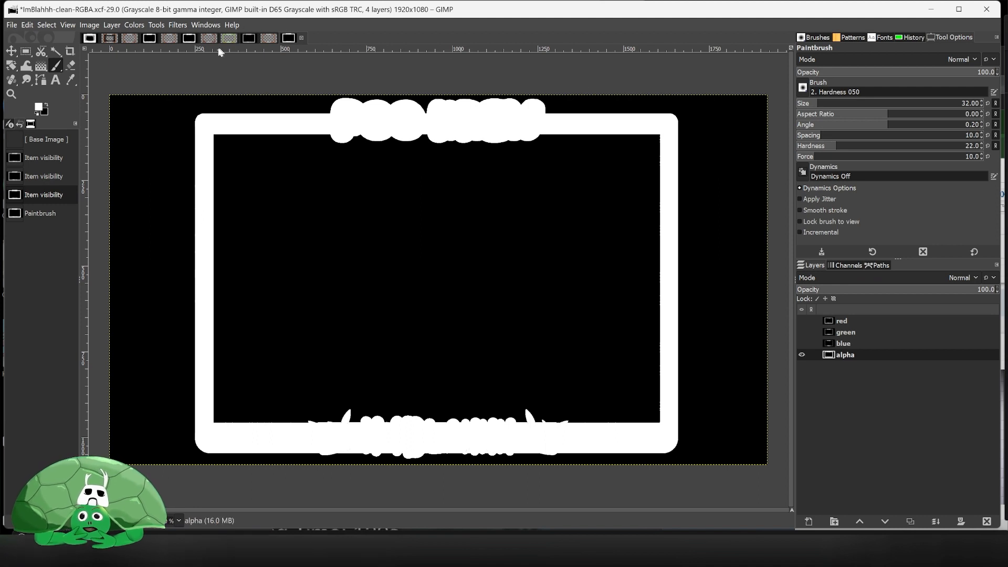
- Switch to the MarsClean-RGBA image, select all of its alpha layer and copy it
{"action": "left_click", "coordinate": [188, 40]}
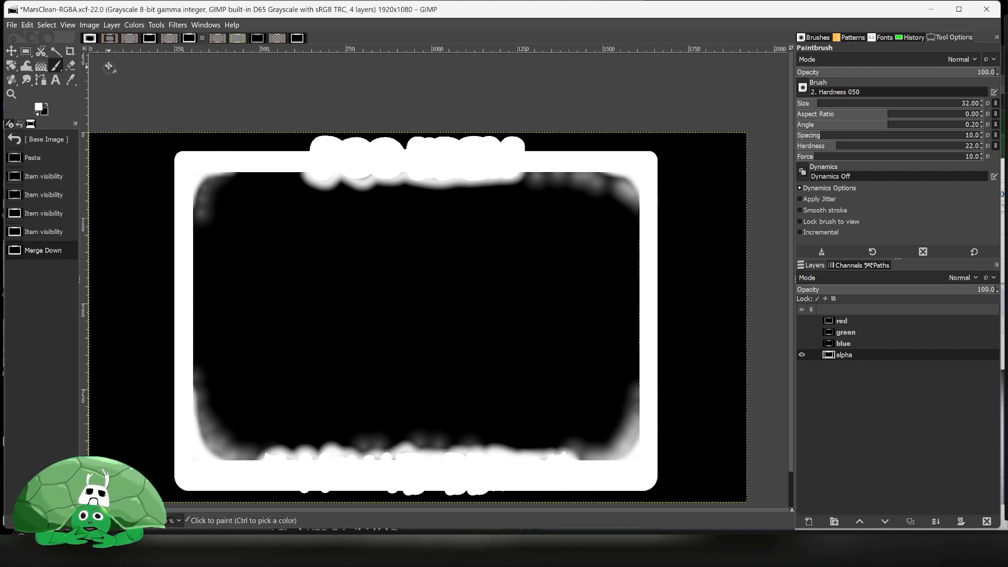
{"action": "left_click", "coordinate": [27, 25]}
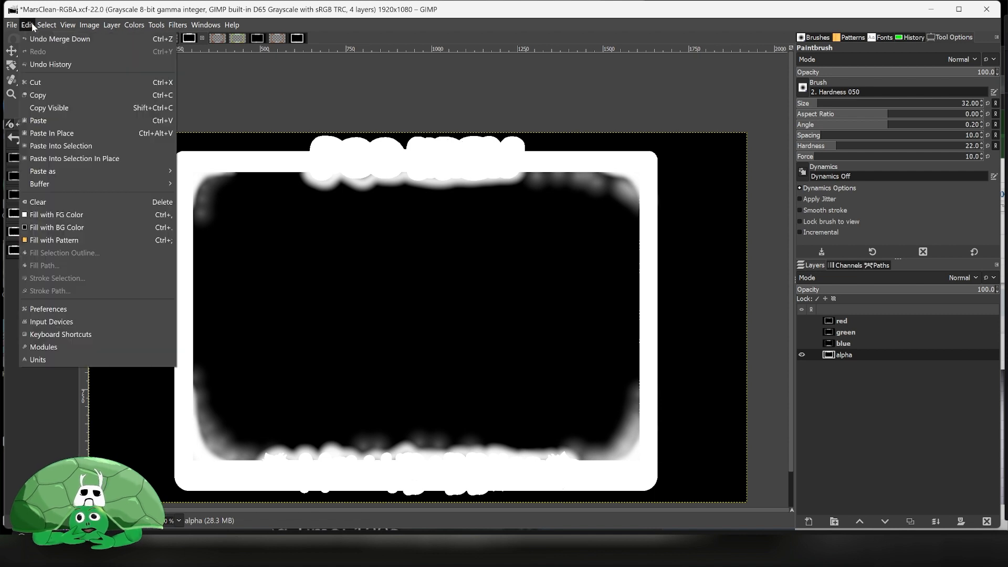
{"action": "mouse_move", "coordinate": [45, 26]}
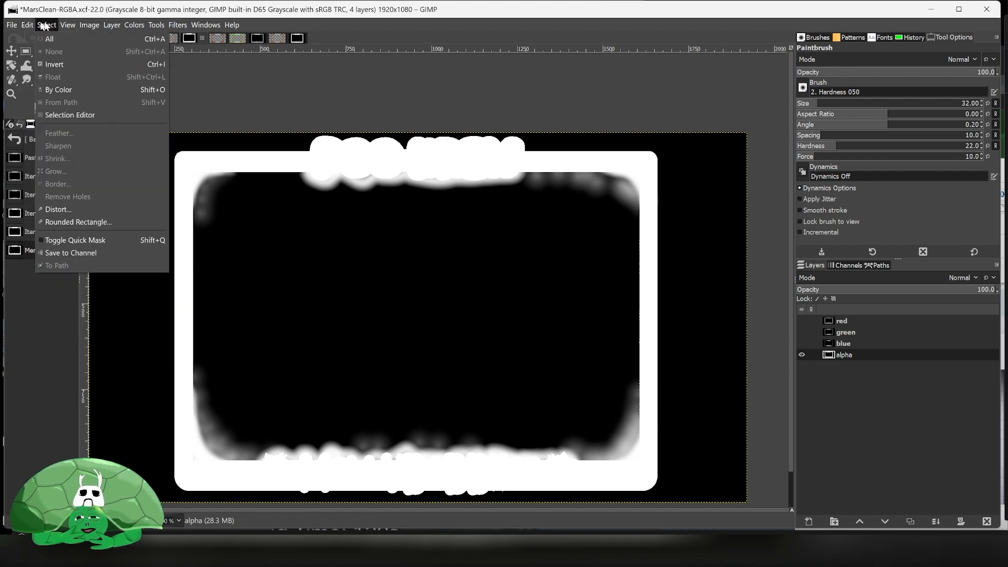
{"action": "left_click", "coordinate": [49, 39]}
{"action": "left_click", "coordinate": [28, 25]}
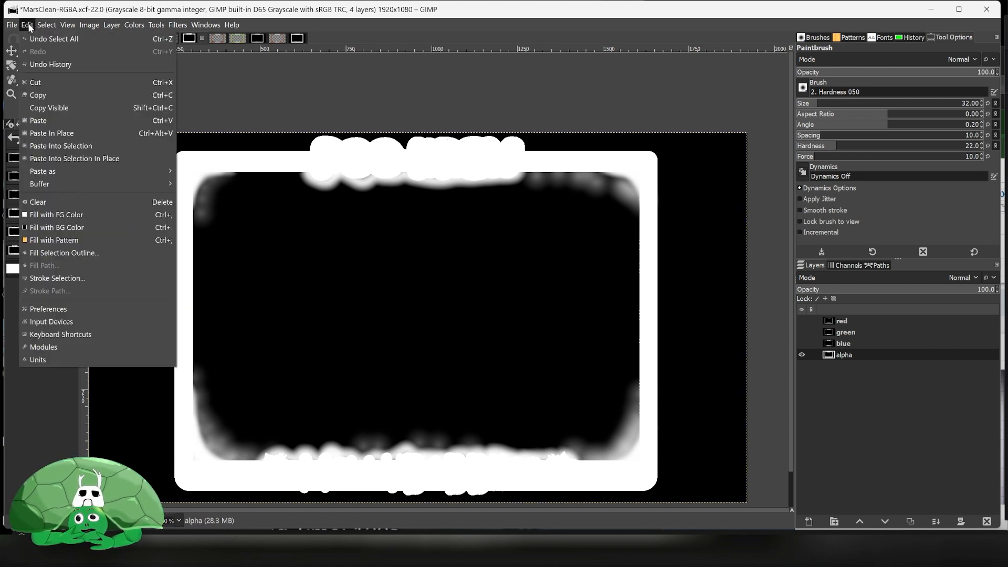
{"action": "left_click", "coordinate": [60, 93]}
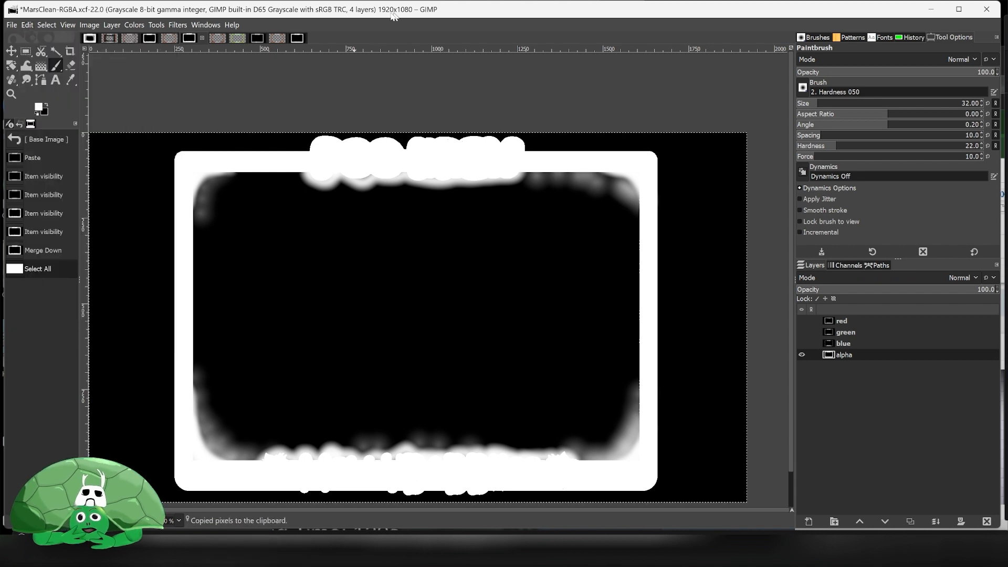
- Back in the ImBlahhh-clean-RGBA image, paste the copied alpha as a new layer
{"action": "left_click", "coordinate": [301, 37]}
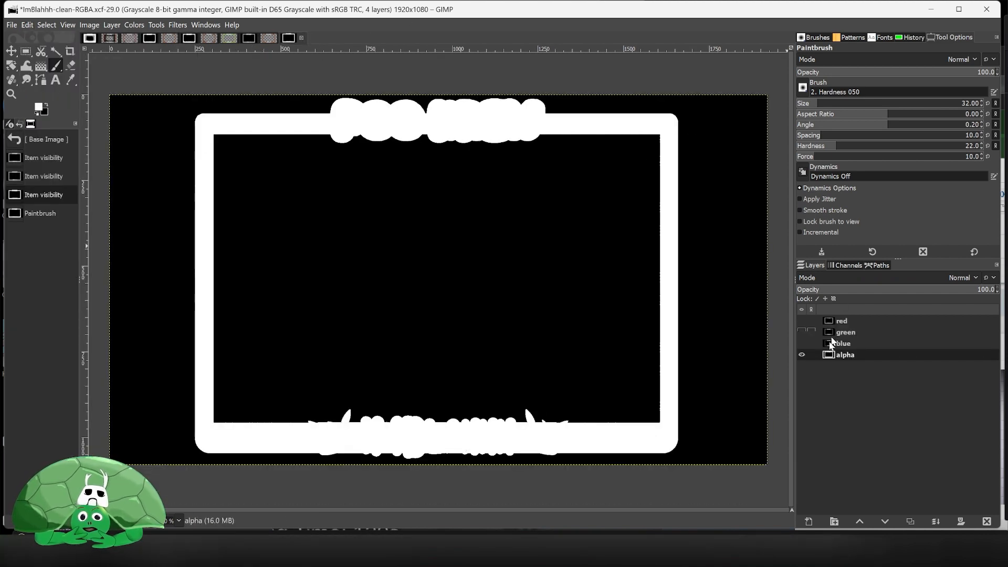
{"action": "left_click", "coordinate": [27, 25]}
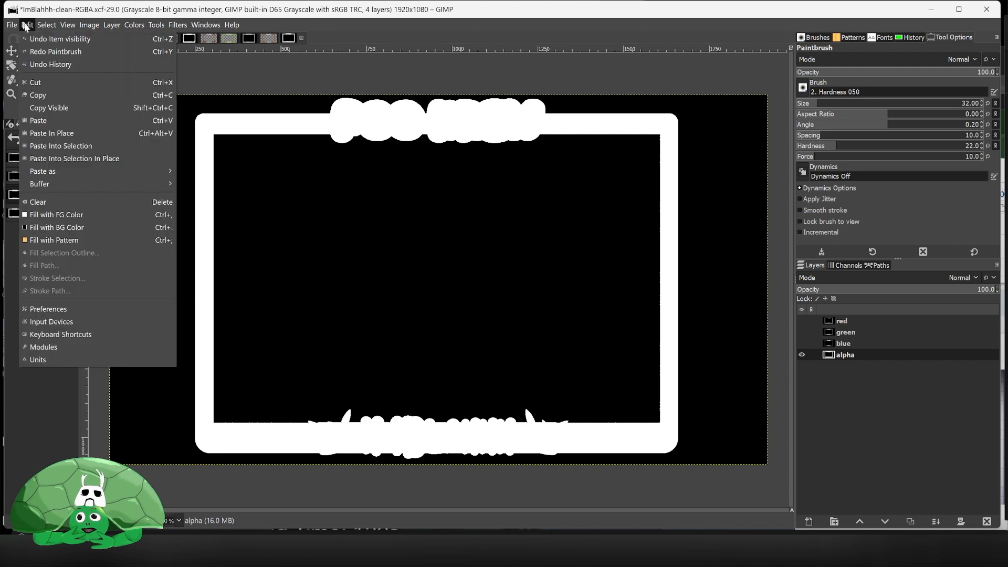
{"action": "mouse_move", "coordinate": [99, 168]}
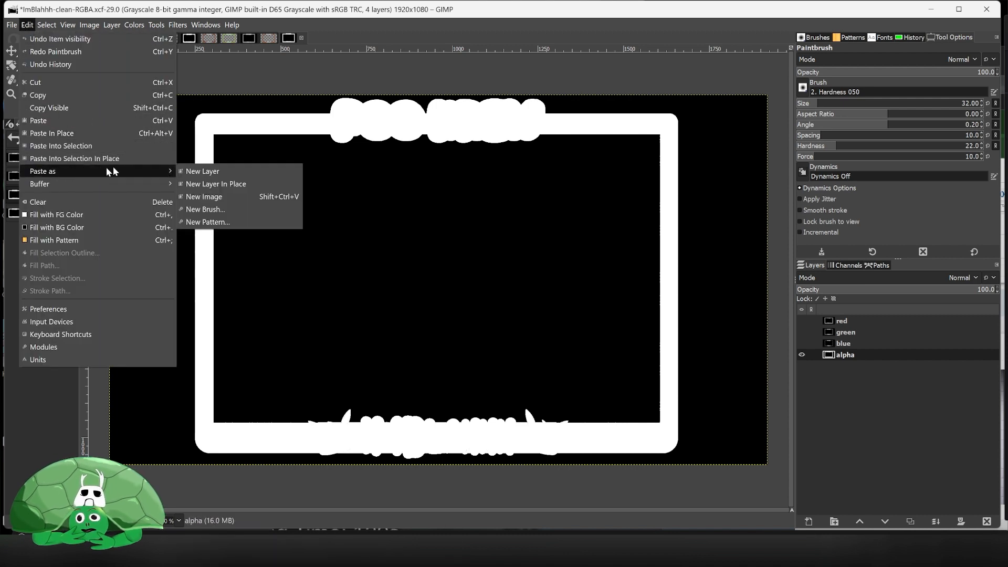
{"action": "left_click", "coordinate": [230, 176]}
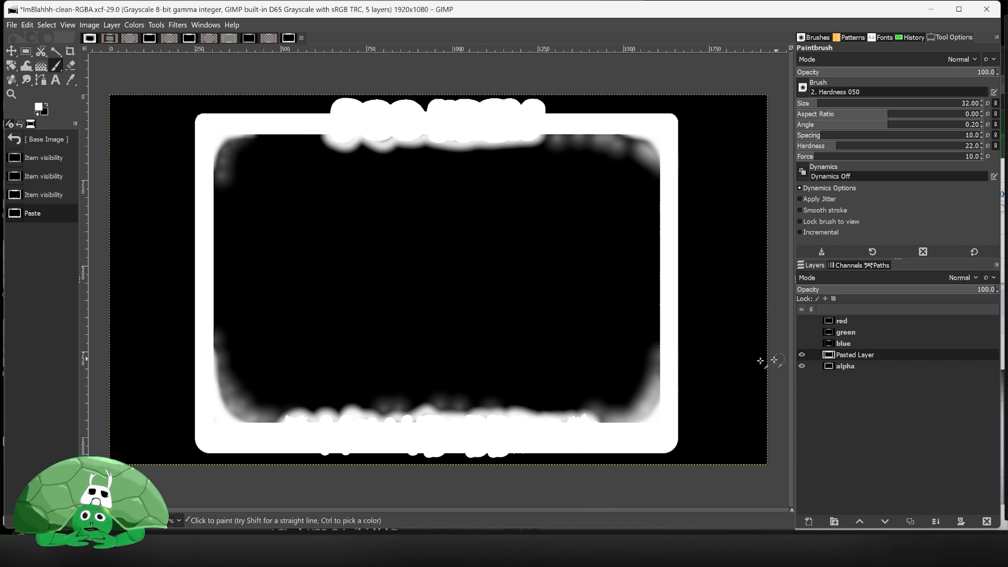
- Toggle the pasted layer's visibility repeatedly to compare it against the original alpha layer
{"action": "left_click", "coordinate": [802, 355]}
{"action": "left_click", "coordinate": [802, 355]}
{"action": "left_click", "coordinate": [802, 354]}
{"action": "left_click", "coordinate": [802, 355]}
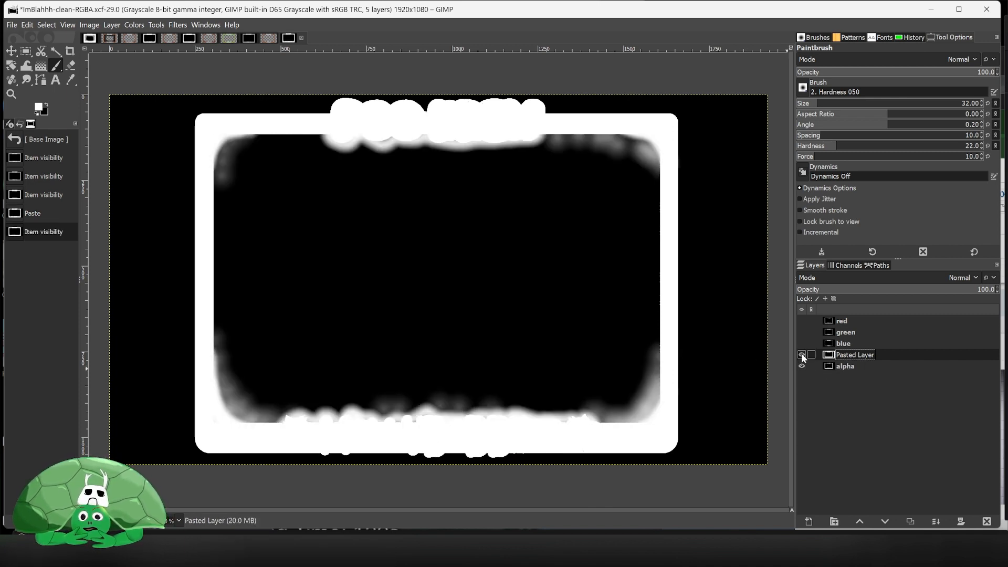
{"action": "left_click", "coordinate": [802, 354]}
{"action": "left_click", "coordinate": [801, 355]}
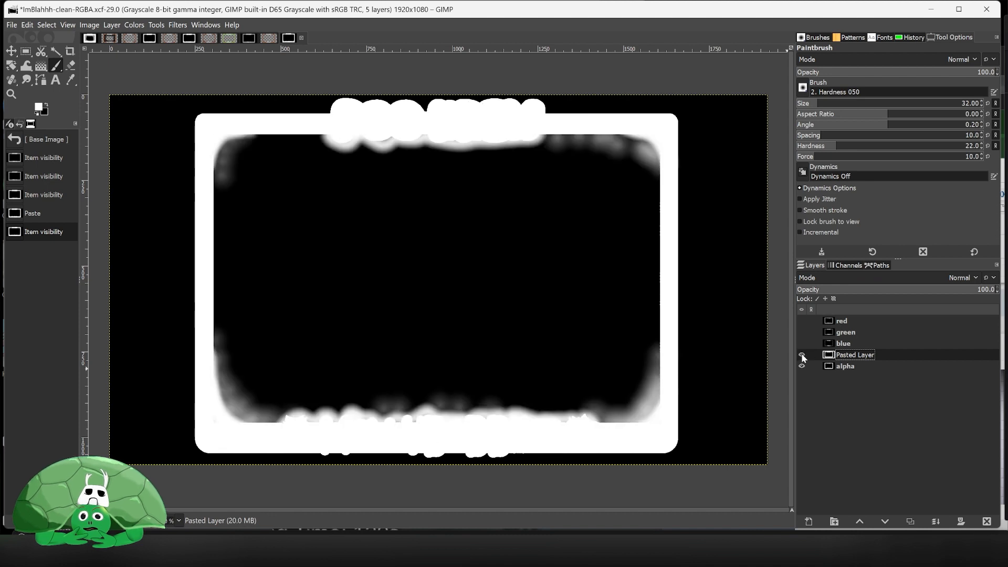
- Keep switching the pasted layer on and off to check how it differs from the original alpha layer
{"action": "left_click", "coordinate": [801, 356]}
{"action": "left_click", "coordinate": [802, 355]}
{"action": "left_click", "coordinate": [801, 356]}
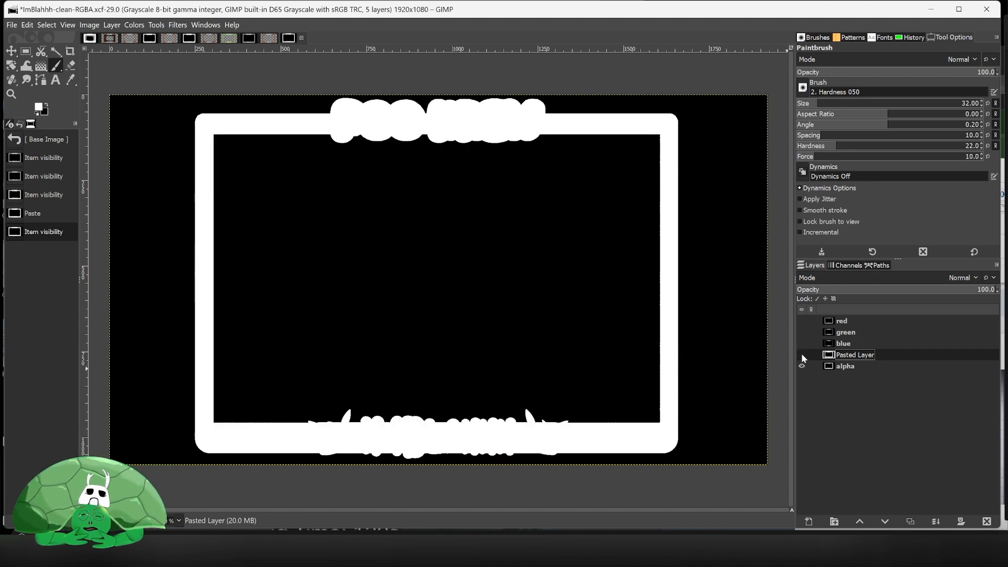
{"action": "left_click", "coordinate": [802, 355]}
{"action": "left_click", "coordinate": [802, 355]}
{"action": "left_click", "coordinate": [801, 356]}
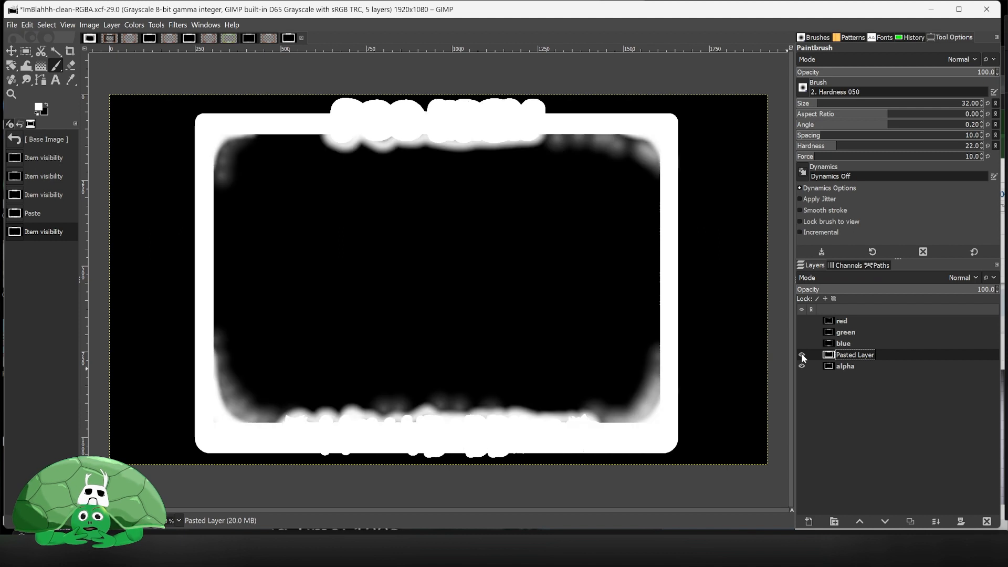
{"action": "left_click", "coordinate": [802, 355]}
{"action": "left_click", "coordinate": [802, 355]}
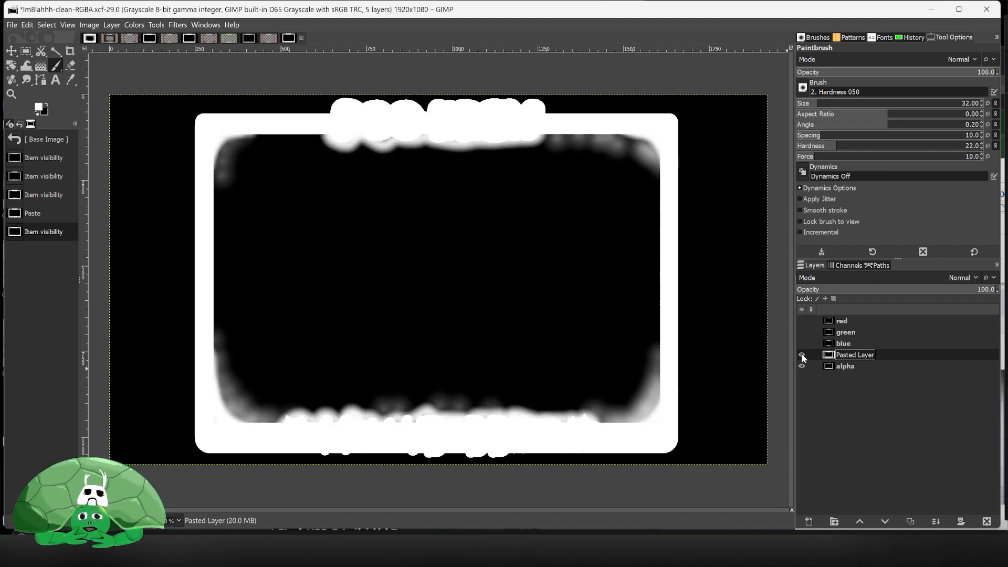
{"action": "left_click", "coordinate": [801, 356]}
{"action": "left_click", "coordinate": [802, 355]}
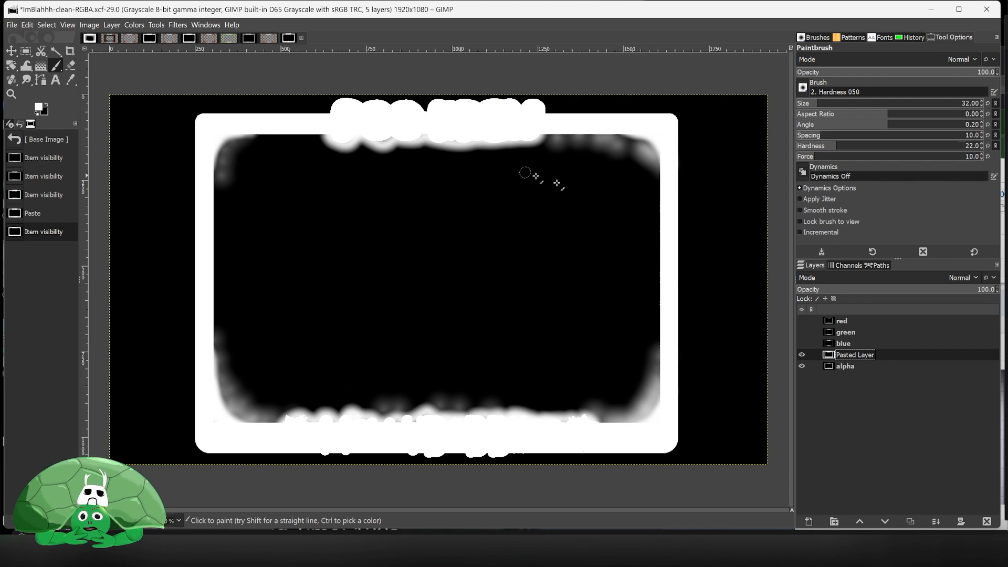
- Merge the pasted layer down into the alpha layer, briefly previewing it with the red, green and blue layers shown
{"action": "right_click", "coordinate": [864, 355]}
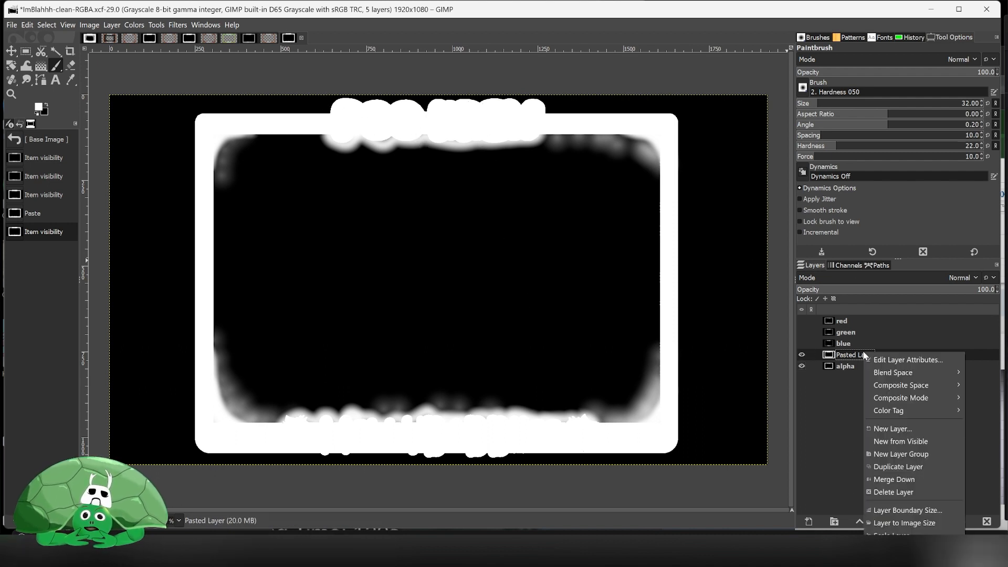
{"action": "left_click", "coordinate": [924, 476]}
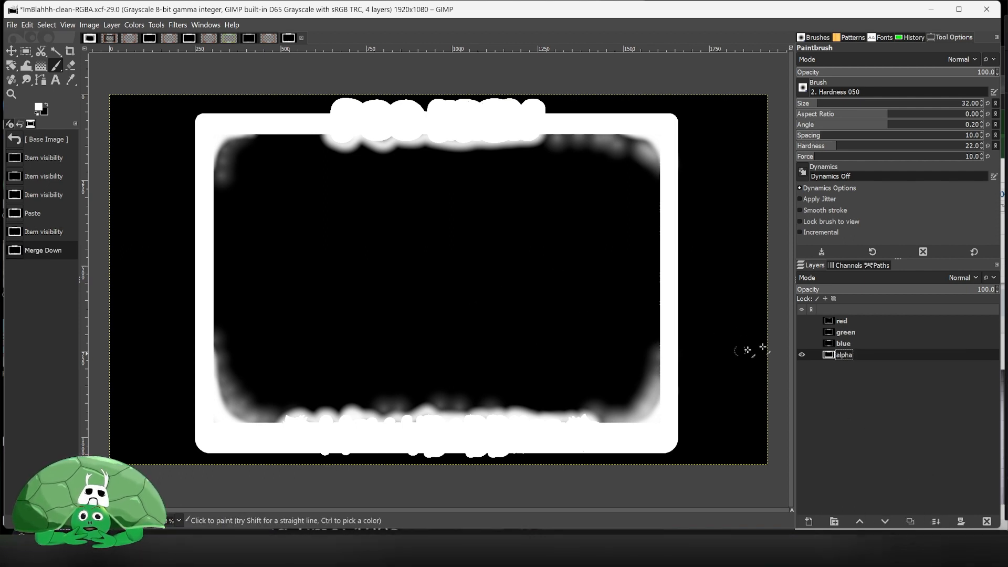
{"action": "left_click", "coordinate": [802, 343]}
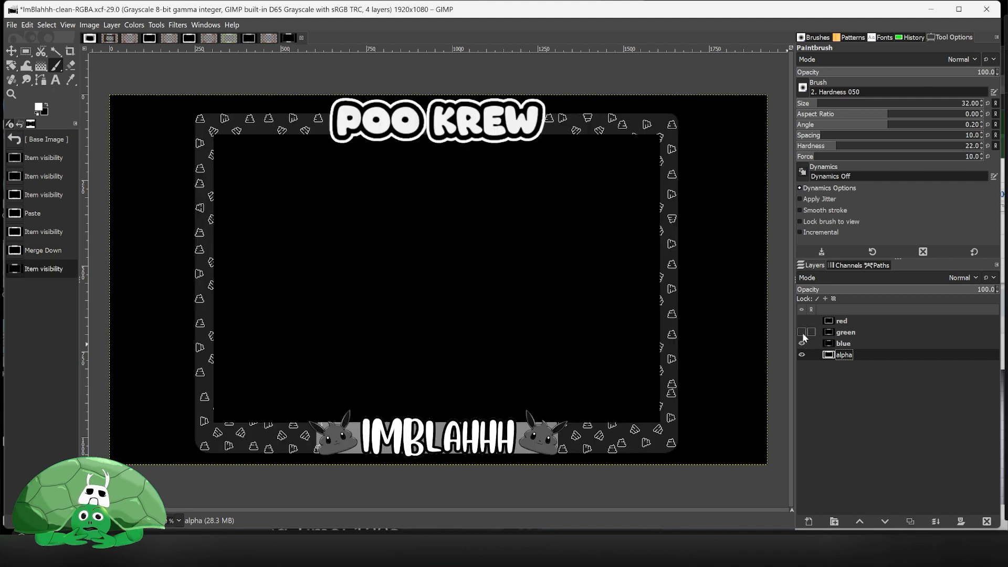
{"action": "left_click", "coordinate": [801, 331]}
{"action": "left_click", "coordinate": [802, 320]}
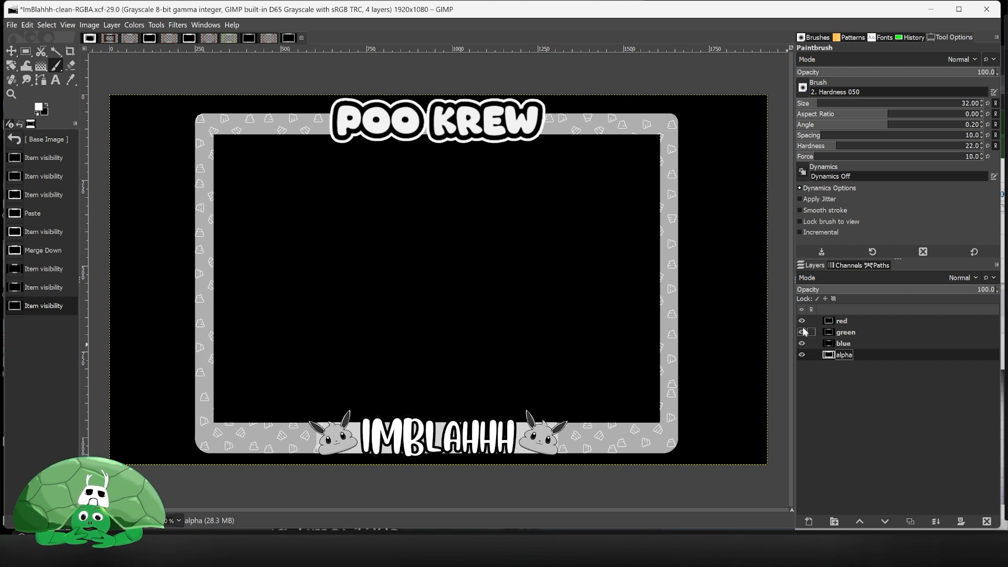
{"action": "left_click_drag", "start_coordinate": [802, 322], "coordinate": [801, 341]}
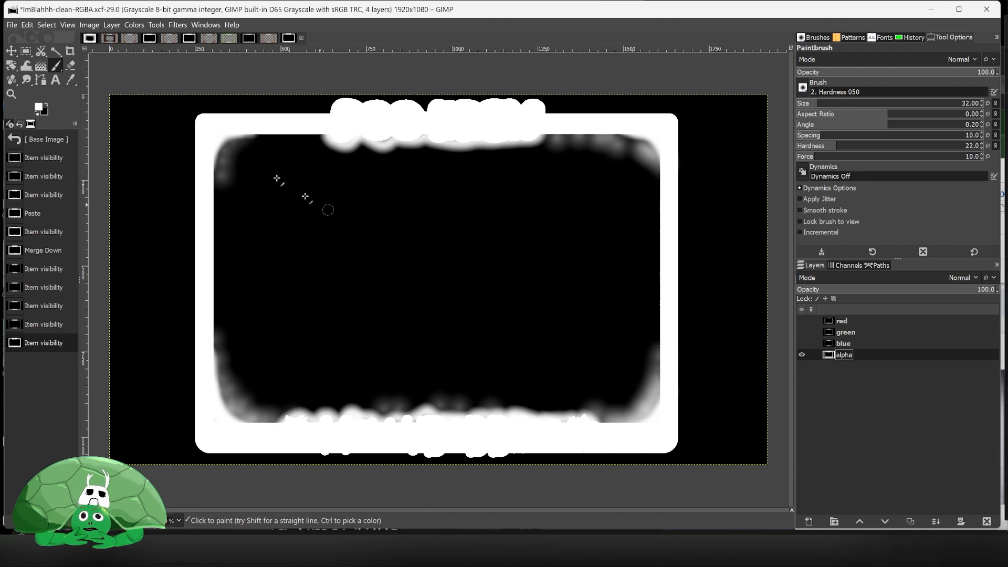
- Compose a new RGBA image from the red, green, blue and alpha layers
{"action": "left_click", "coordinate": [137, 25]}
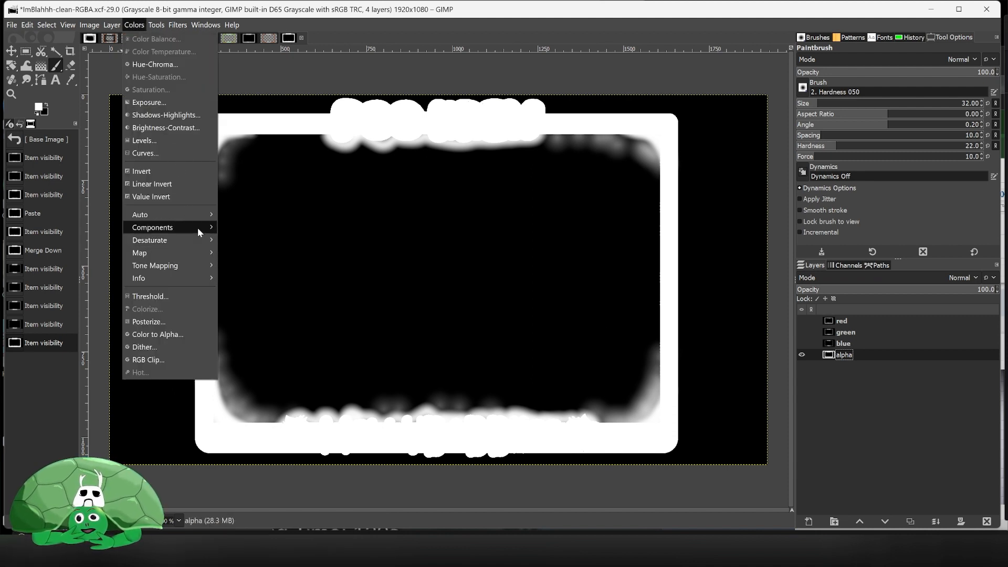
{"action": "mouse_move", "coordinate": [197, 228]}
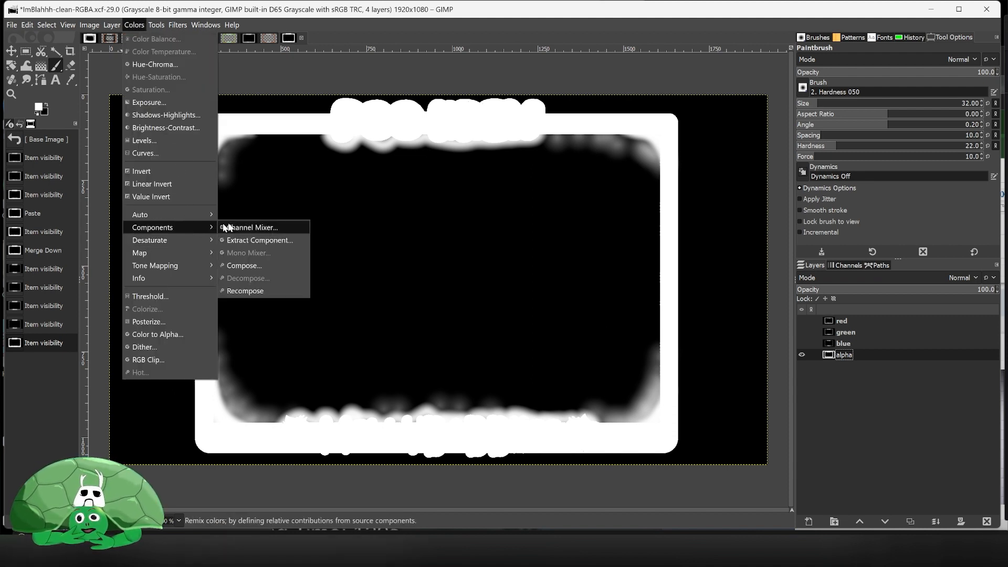
{"action": "left_click", "coordinate": [279, 265]}
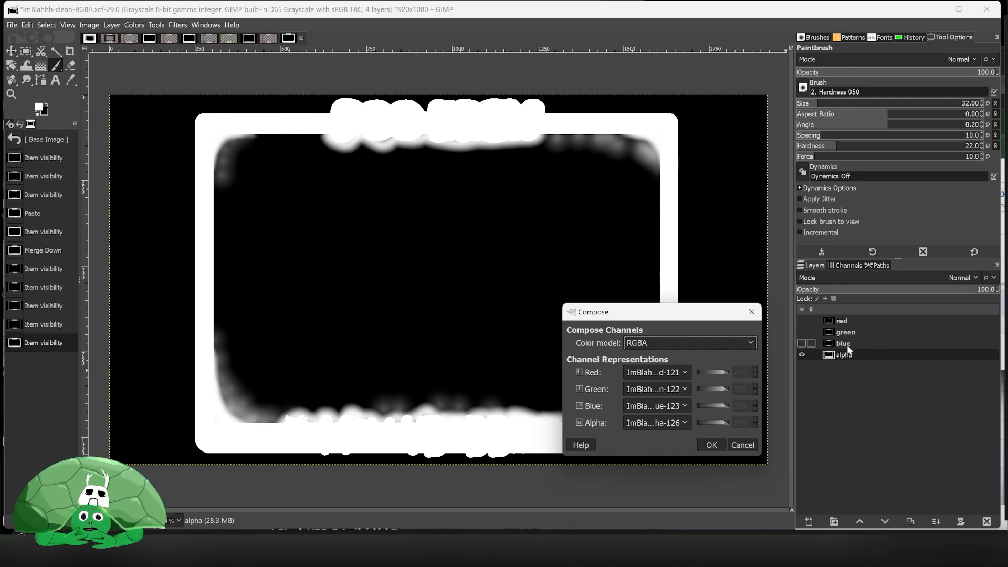
{"action": "left_click", "coordinate": [712, 446]}
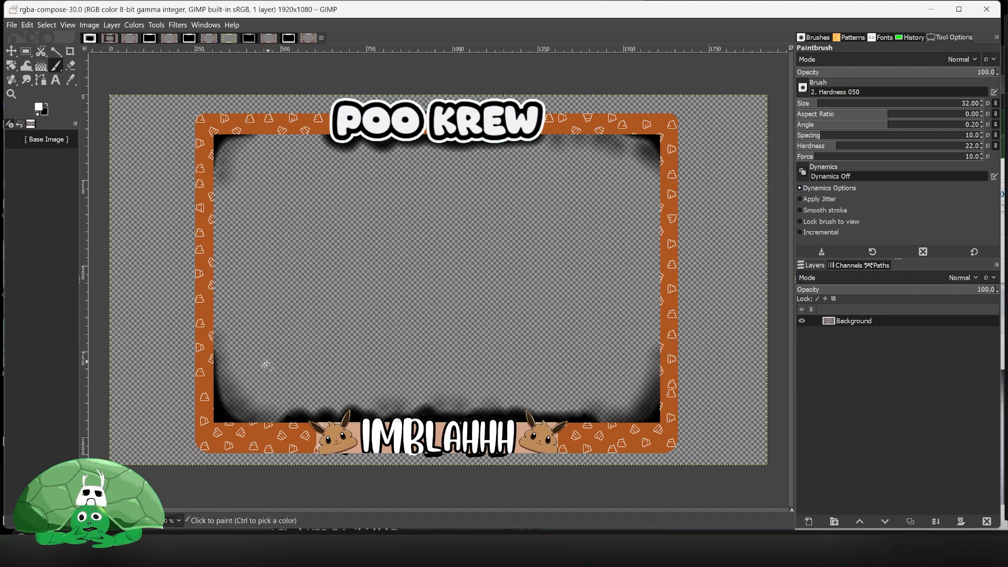
- Inspect the composed image's channels by hiding and reshowing its alpha channel
{"action": "left_click", "coordinate": [846, 265]}
{"action": "left_click", "coordinate": [802, 311]}
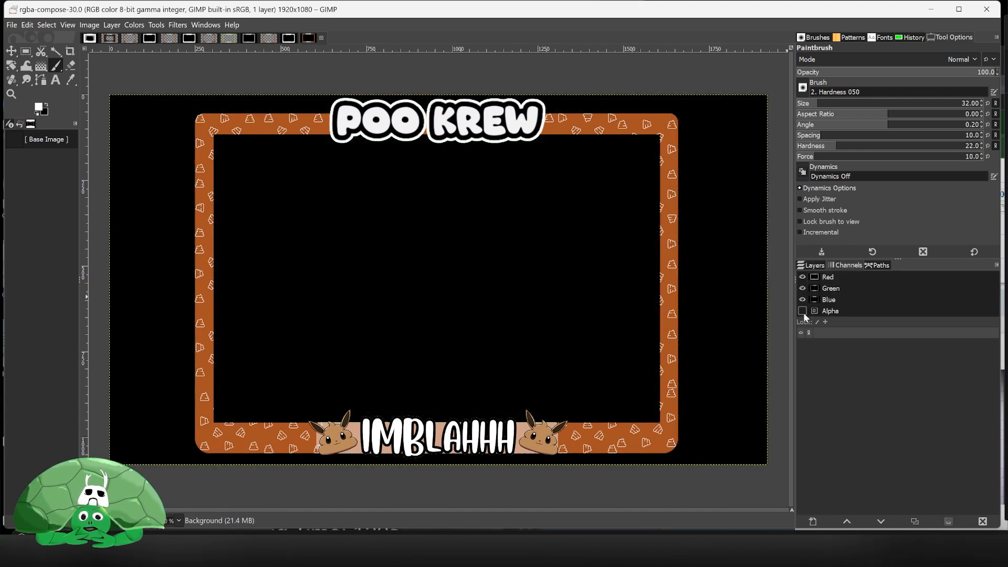
{"action": "left_click", "coordinate": [803, 312]}
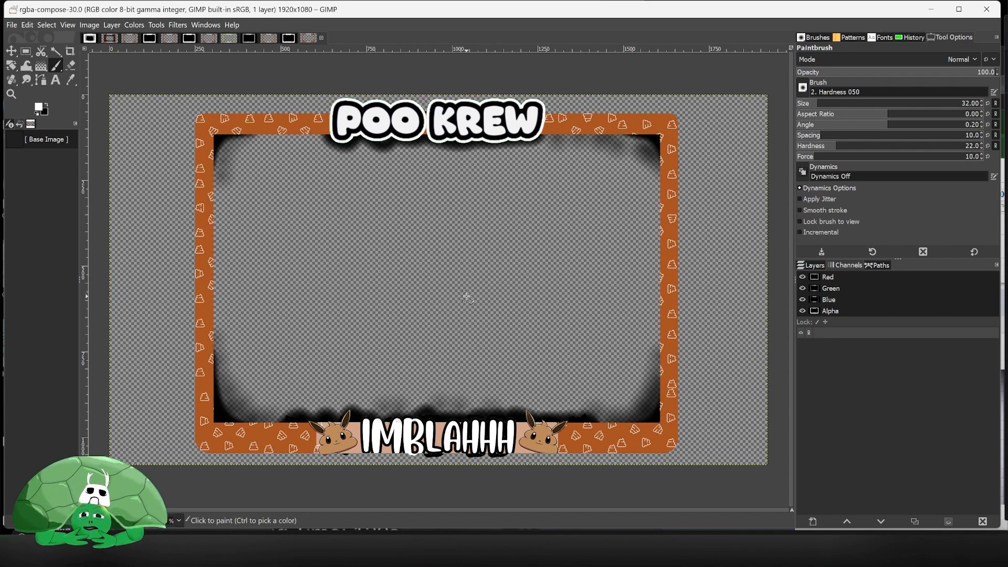
- Save the composed image as ImBlahhh-cctv.xcf in the art folder
{"action": "left_click", "coordinate": [12, 25]}
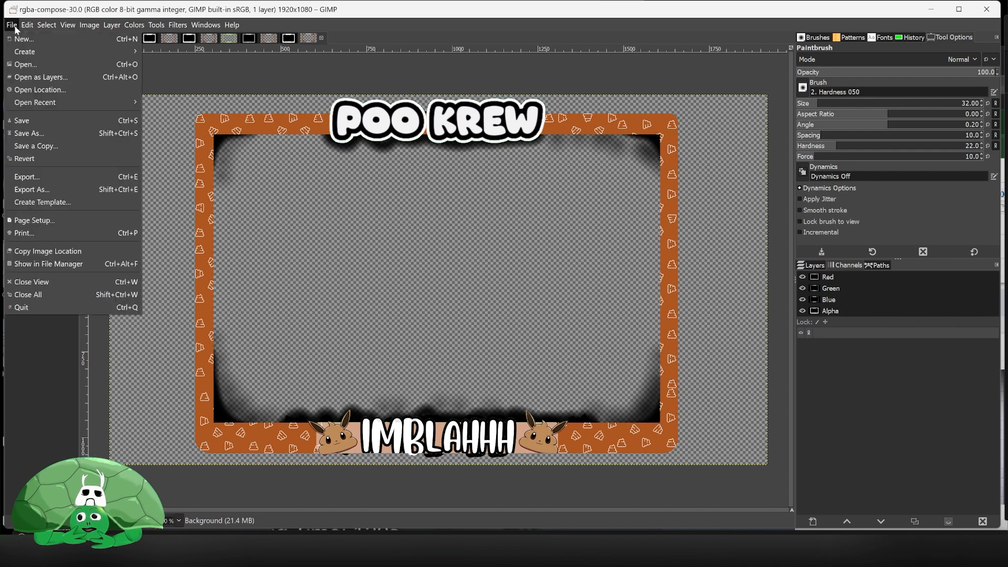
{"action": "left_click", "coordinate": [36, 131]}
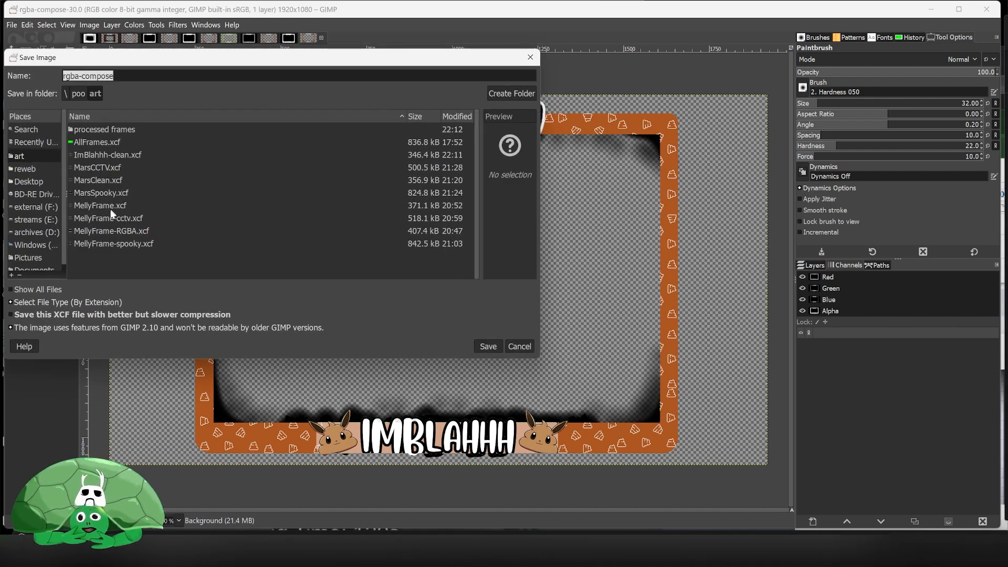
{"action": "left_click", "coordinate": [119, 157]}
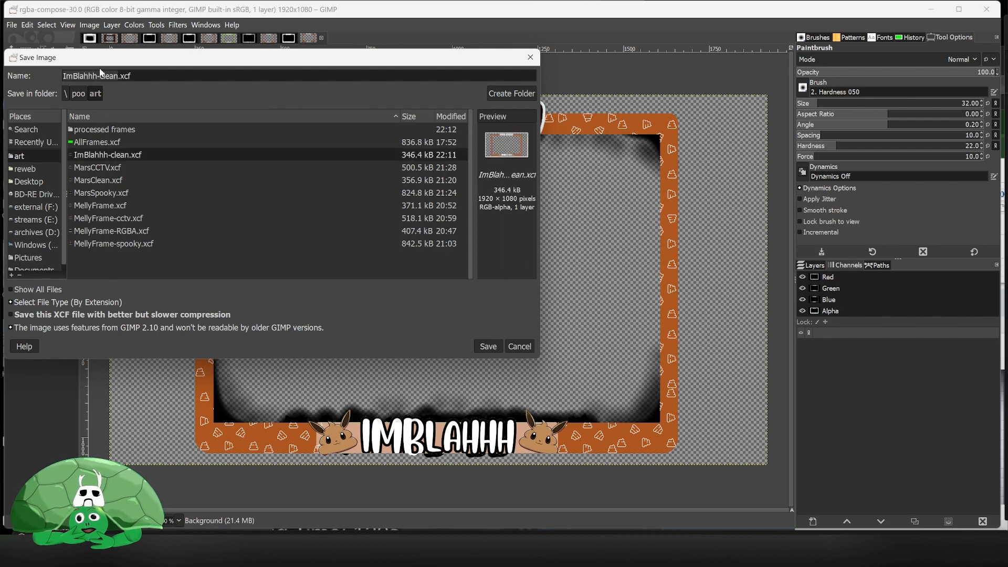
{"action": "double_click", "coordinate": [105, 74]}
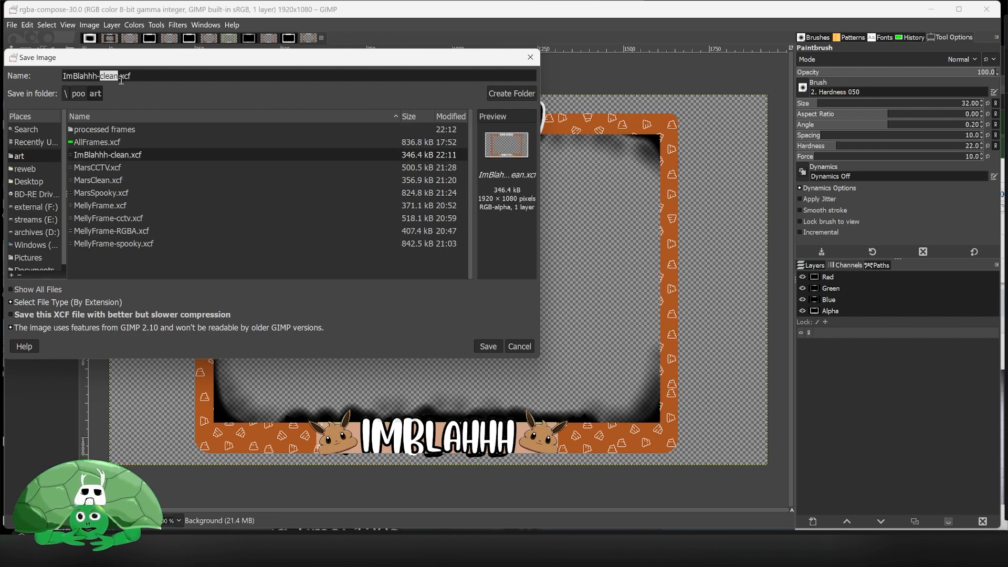
{"action": "type", "text": "cctv"}
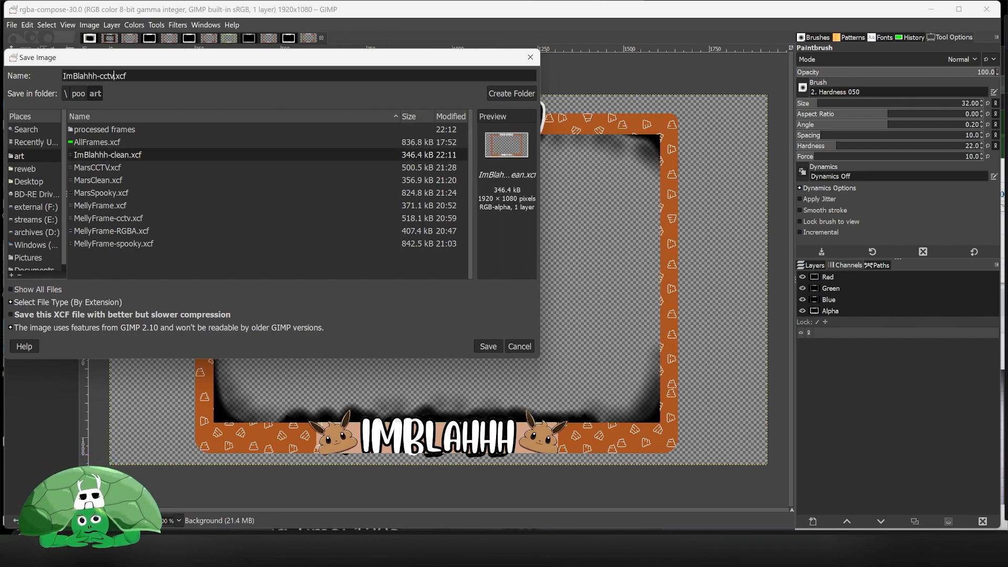
{"action": "left_click", "coordinate": [495, 345]}
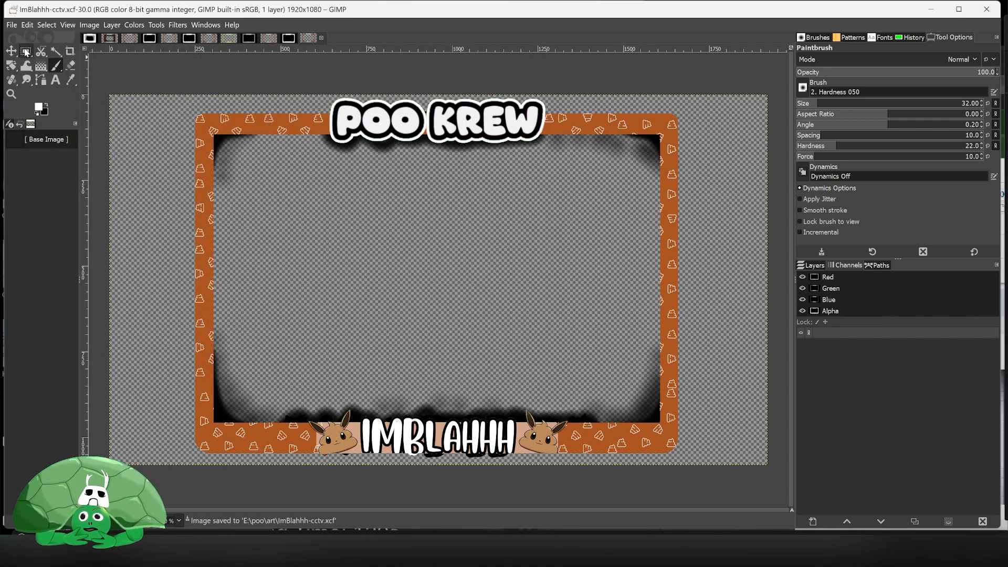
- Export the image as ImBlahhh-cctv.png into the processed frames folder with default PNG settings
{"action": "left_click", "coordinate": [11, 25]}
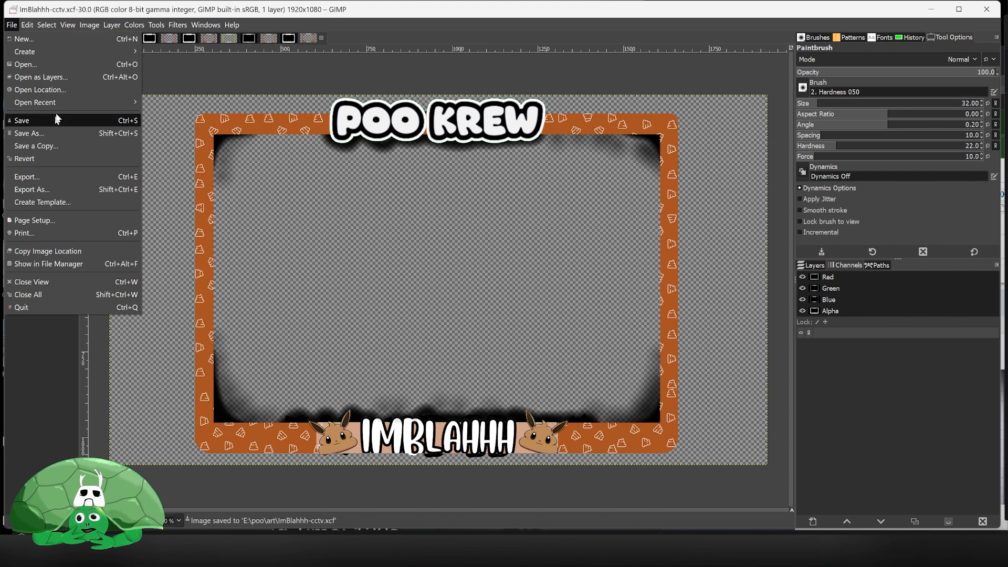
{"action": "left_click", "coordinate": [76, 189]}
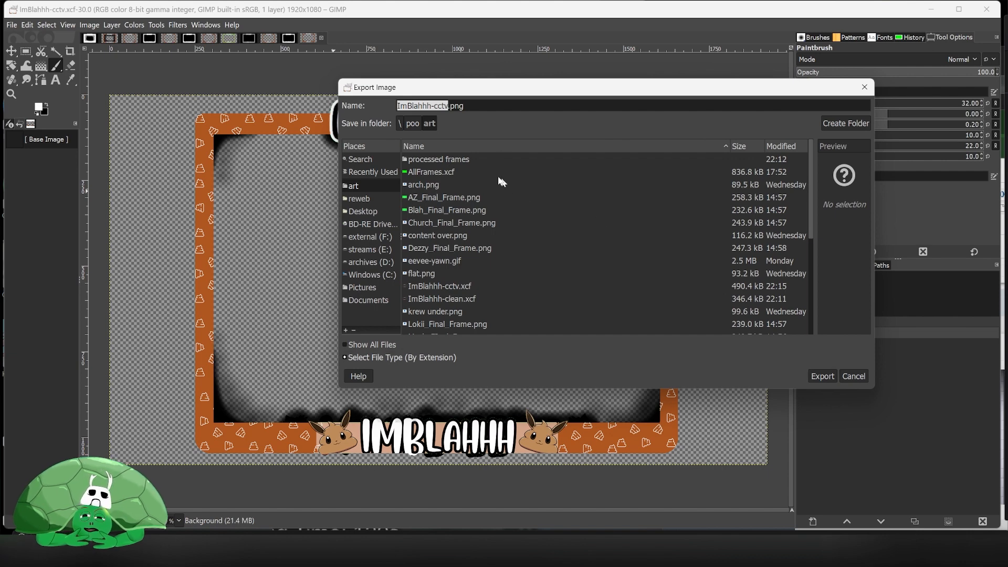
{"action": "double_click", "coordinate": [436, 160]}
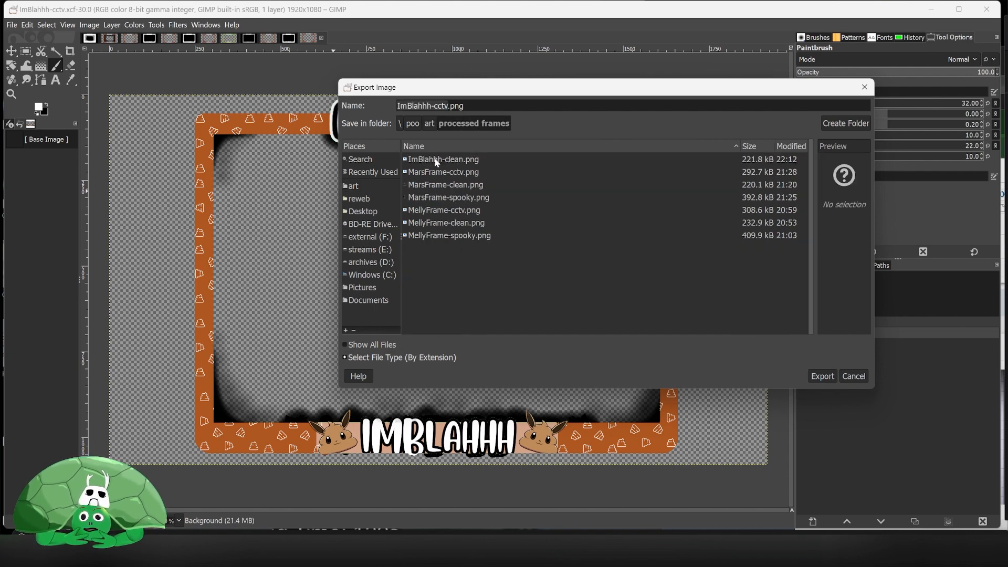
{"action": "left_click", "coordinate": [823, 376]}
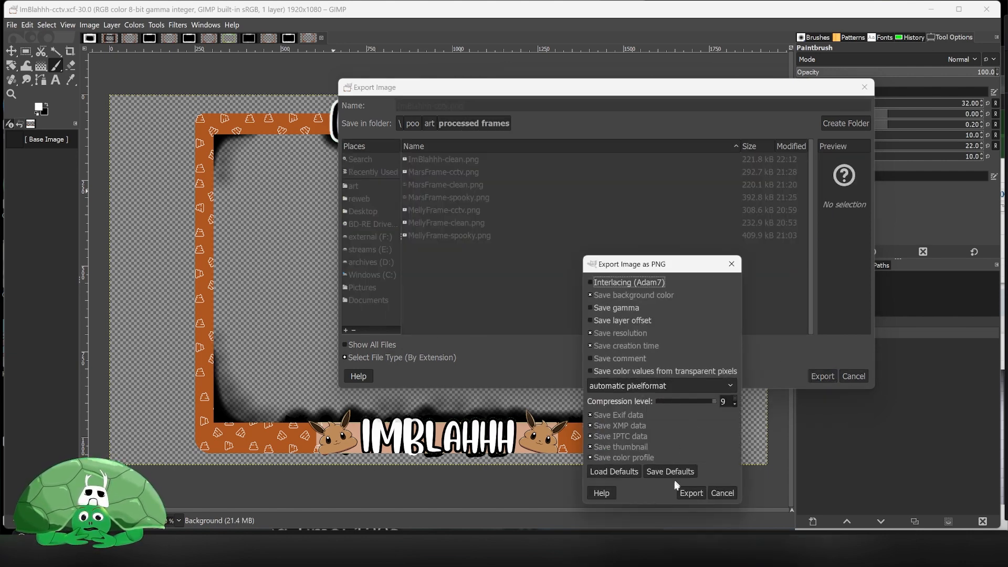
{"action": "left_click", "coordinate": [690, 493]}
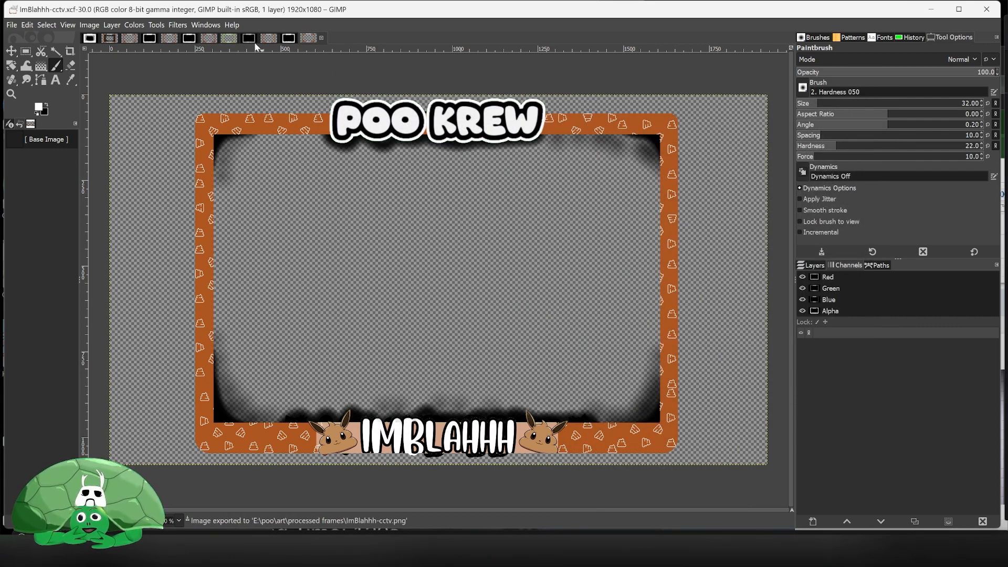
- Switch between the open frame images and close ImBlahhh-clean-RGBA, discarding its changes
{"action": "left_click", "coordinate": [268, 38]}
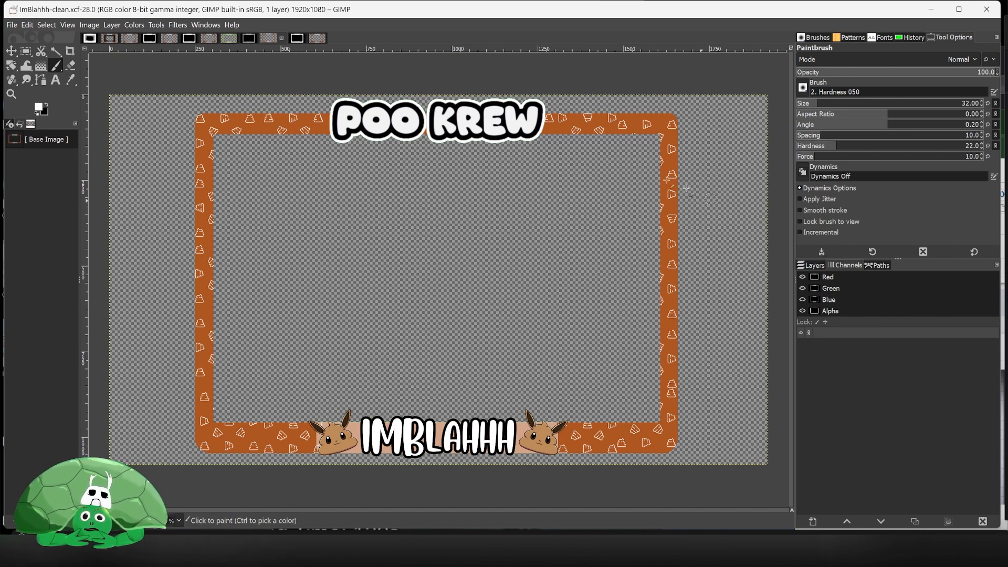
{"action": "left_click", "coordinate": [313, 39]}
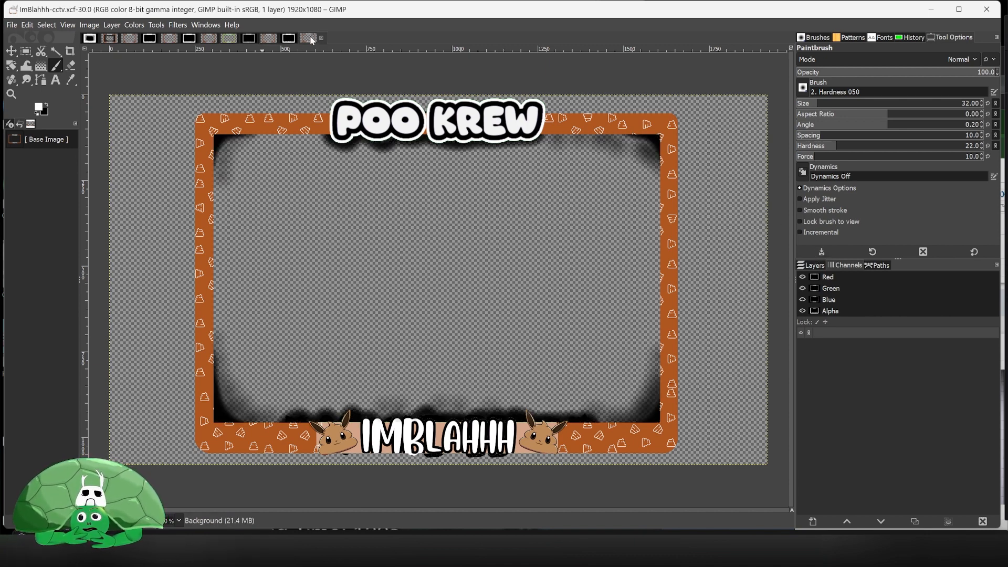
{"action": "left_click", "coordinate": [321, 37]}
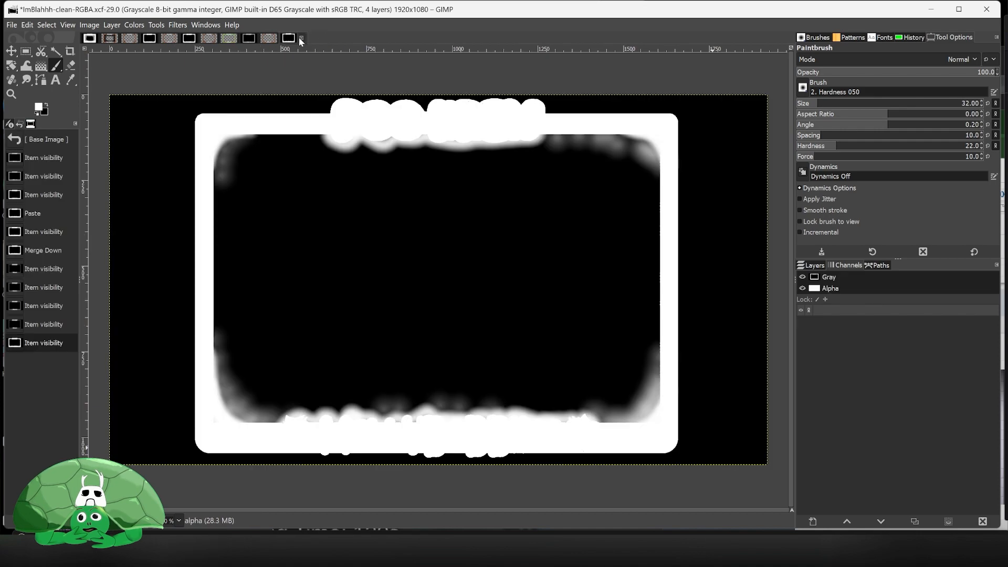
{"action": "left_click", "coordinate": [301, 38]}
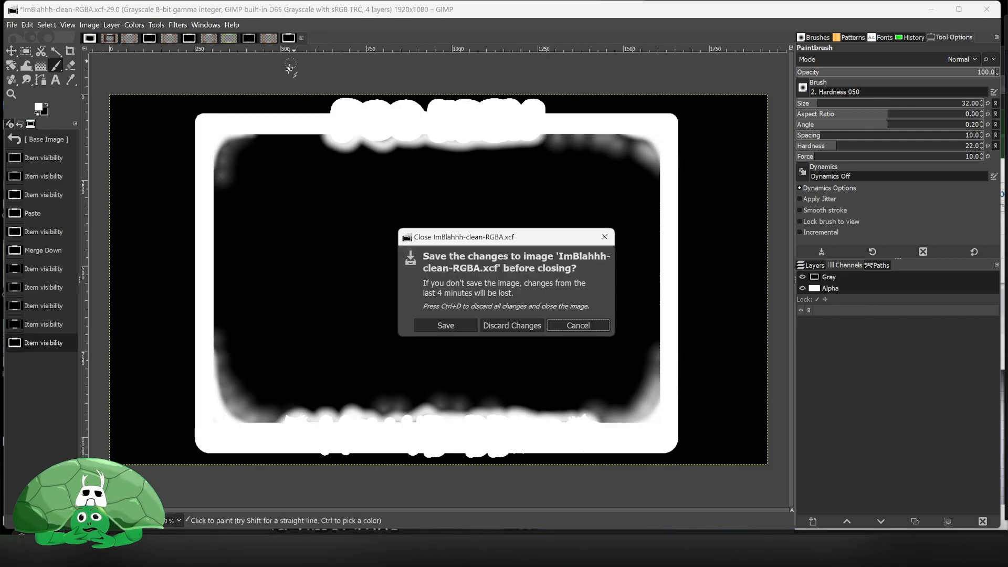
{"action": "left_click", "coordinate": [530, 327]}
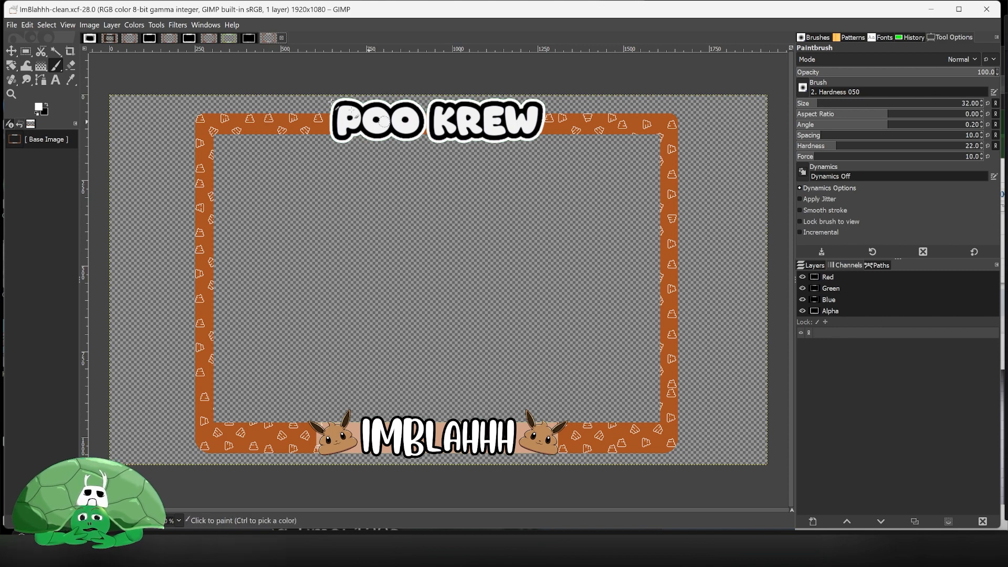
- Decompose the ImBlahhh-clean image into RGBA layers
{"action": "left_click", "coordinate": [138, 21]}
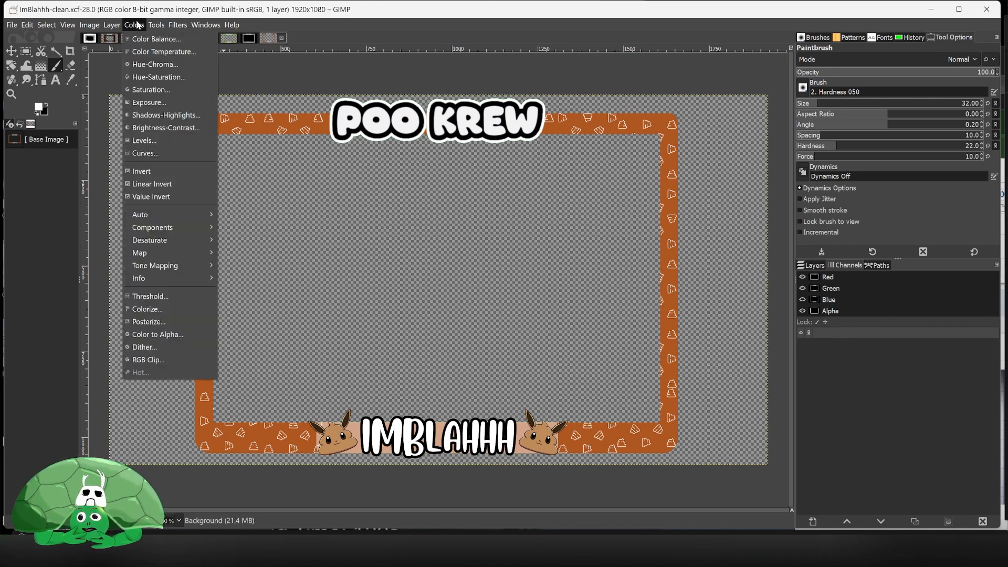
{"action": "mouse_move", "coordinate": [178, 229]}
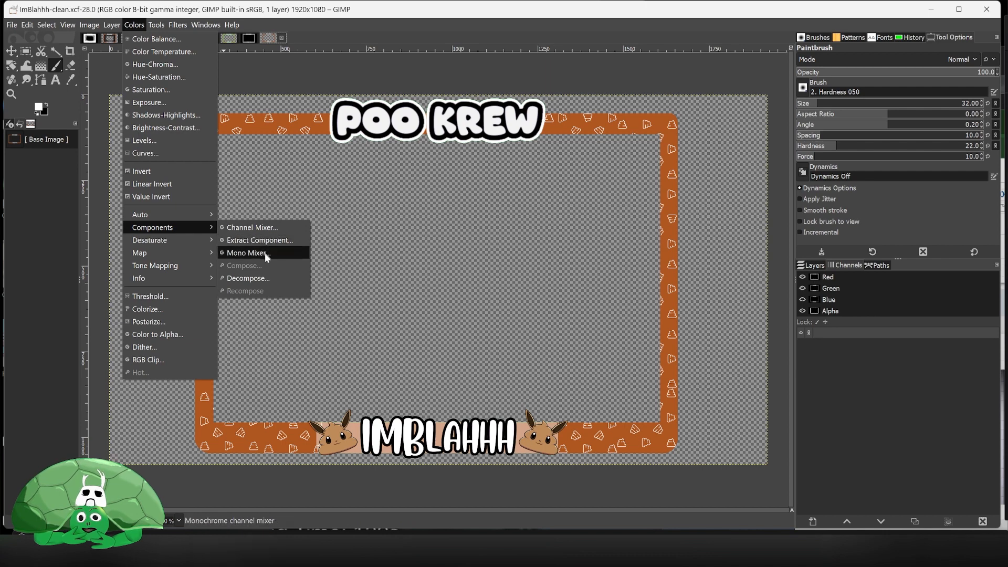
{"action": "left_click", "coordinate": [268, 276]}
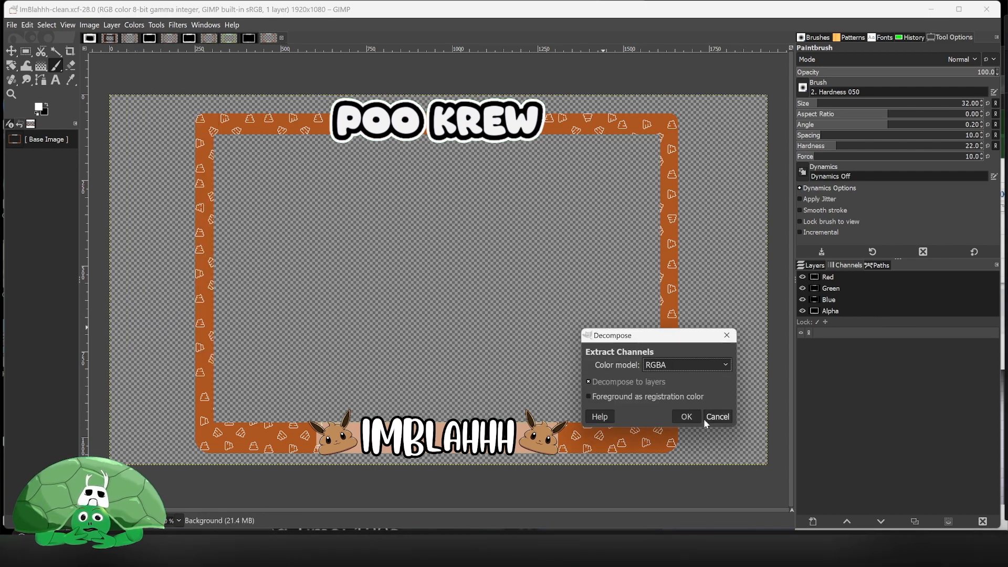
{"action": "left_click", "coordinate": [687, 417]}
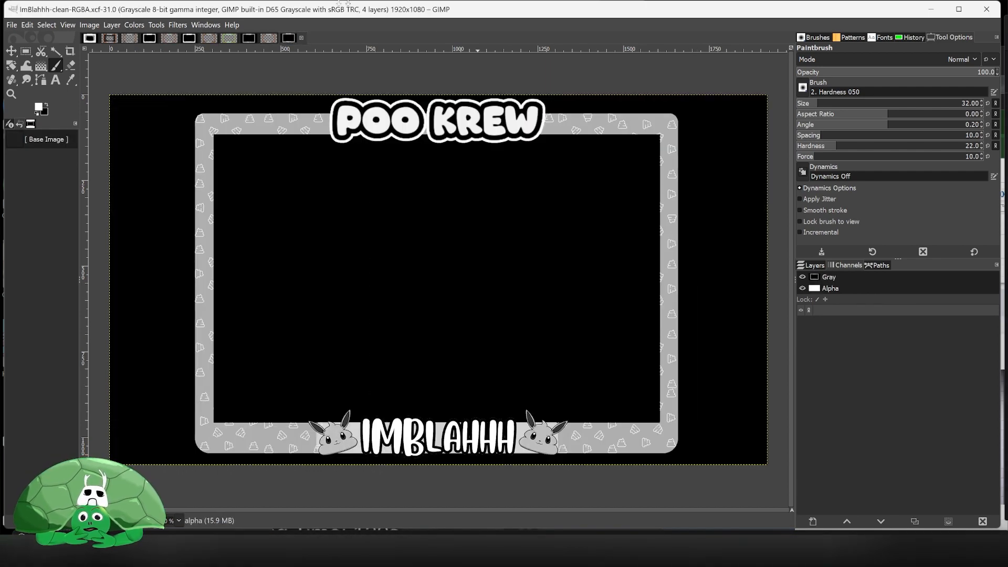
- Switch to MellyFrame-RGBA, select all of its alpha layer and copy it
{"action": "left_click", "coordinate": [189, 41]}
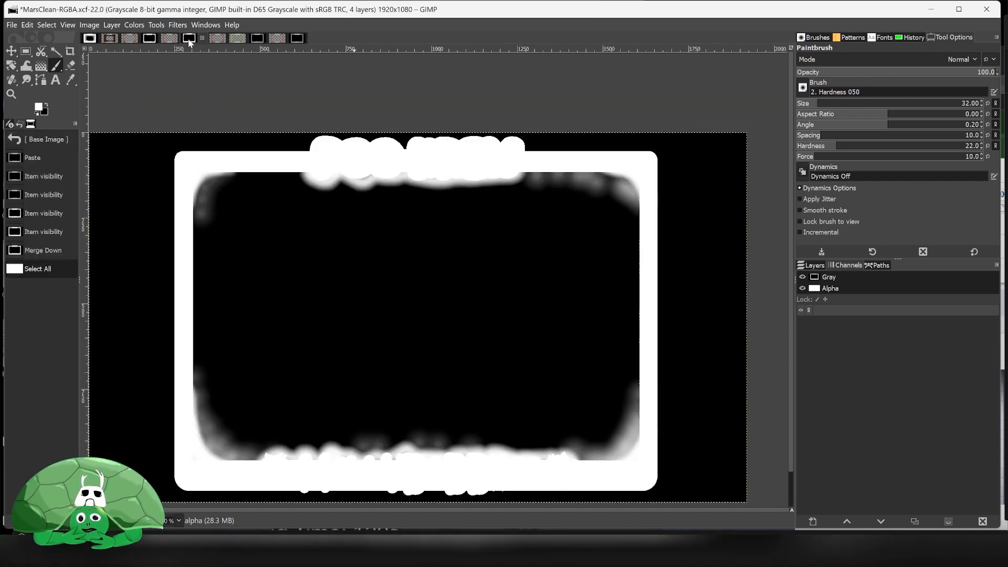
{"action": "left_click", "coordinate": [150, 40]}
{"action": "left_click", "coordinate": [90, 39]}
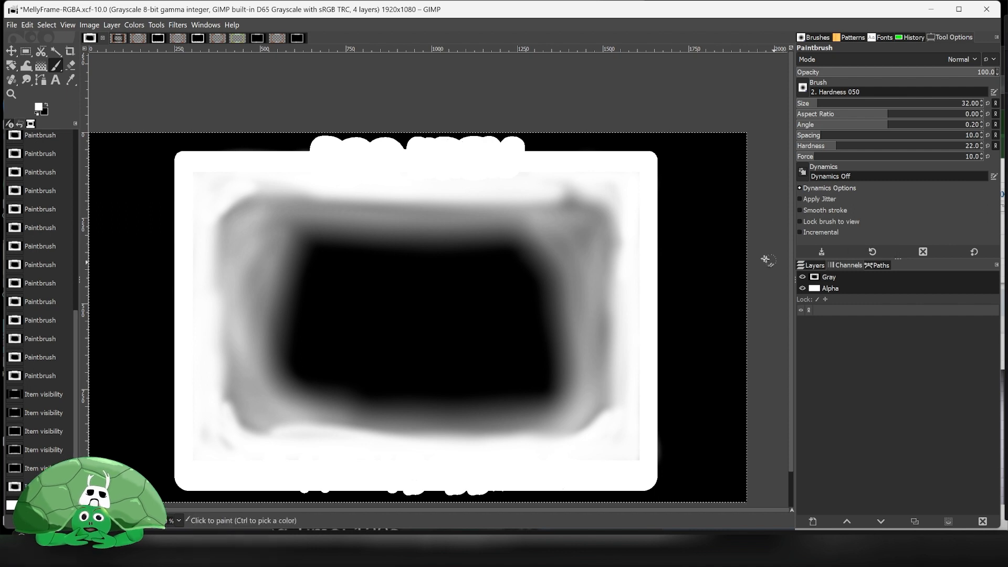
{"action": "left_click", "coordinate": [821, 268]}
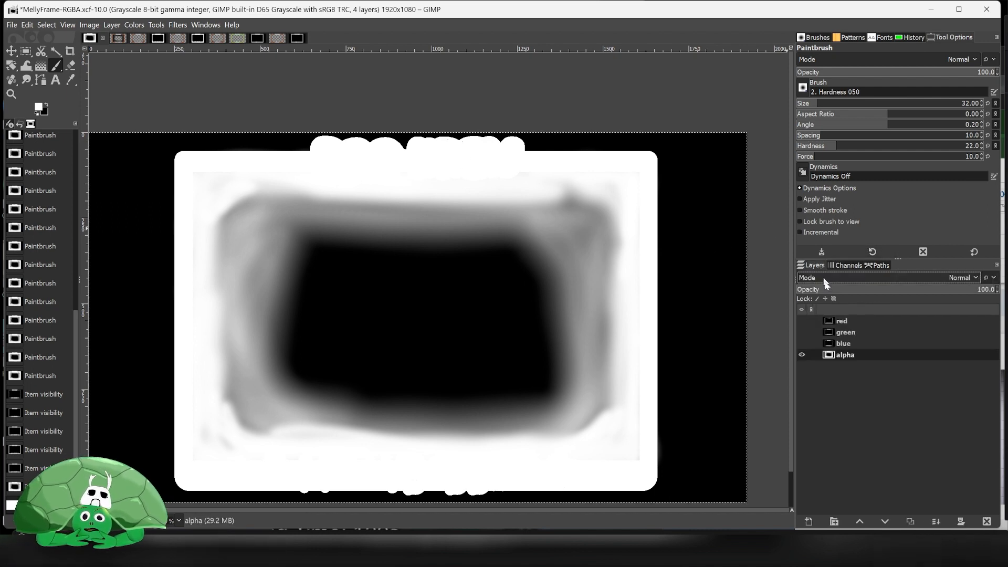
{"action": "left_click", "coordinate": [26, 25]}
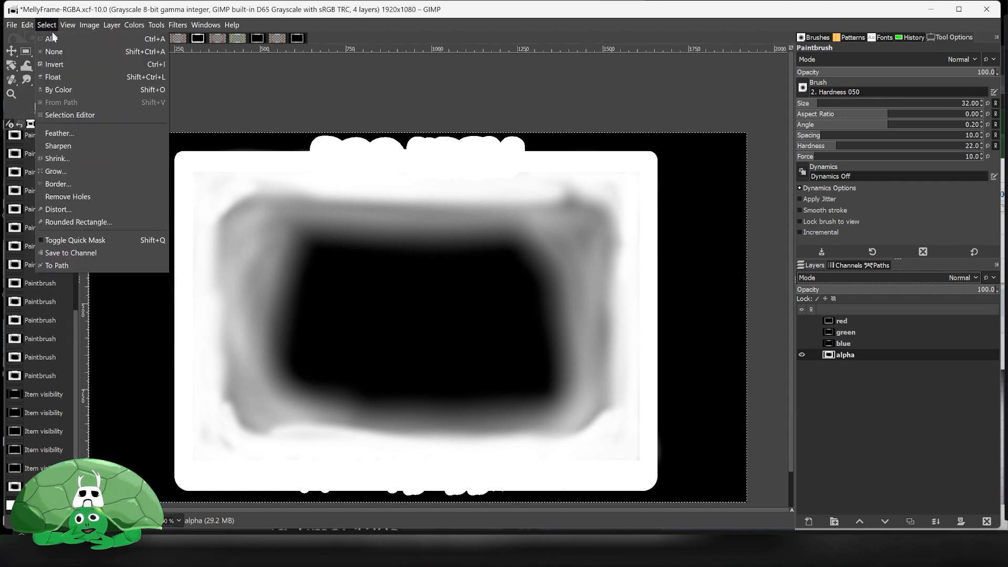
{"action": "left_click", "coordinate": [49, 39]}
{"action": "left_click", "coordinate": [24, 26]}
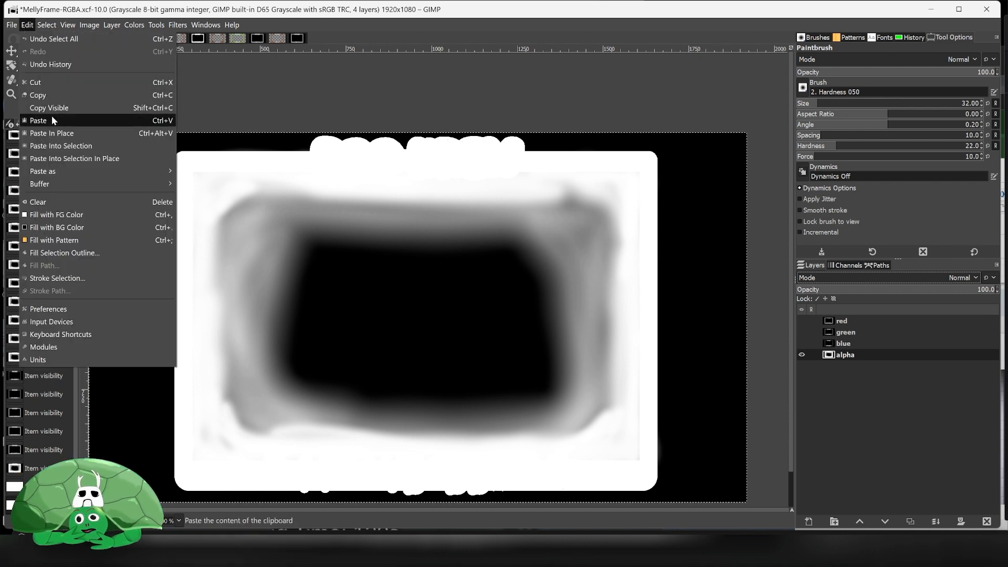
{"action": "left_click", "coordinate": [51, 94]}
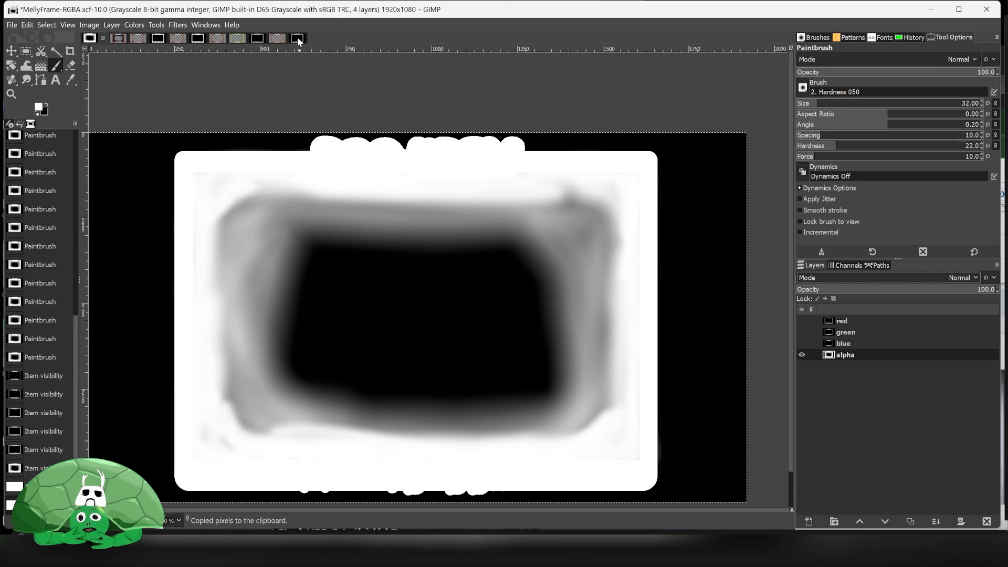
- Paste the copied alpha as a new layer in place in the ImBlahhh-clean-RGBA image
{"action": "left_click", "coordinate": [297, 38]}
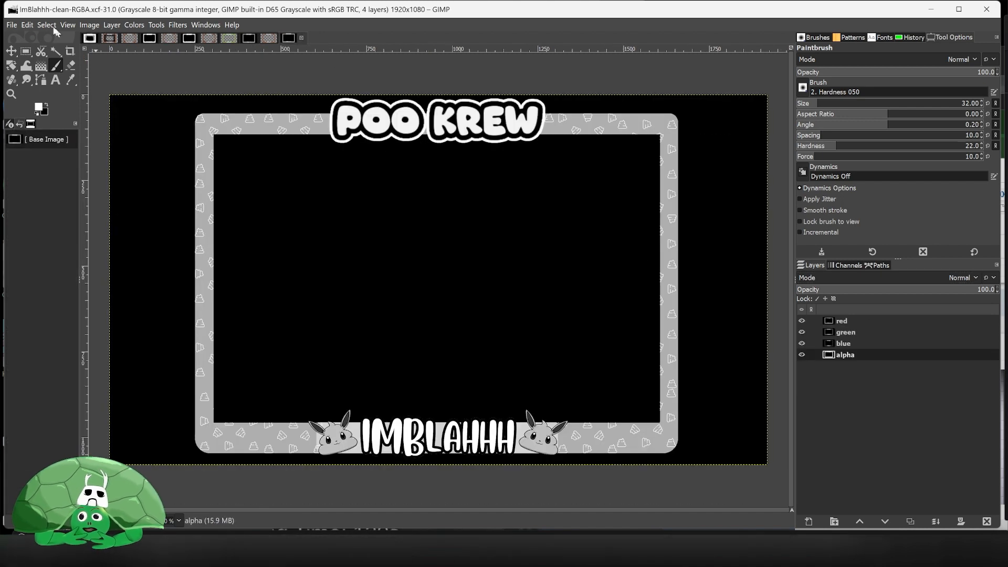
{"action": "left_click", "coordinate": [11, 26]}
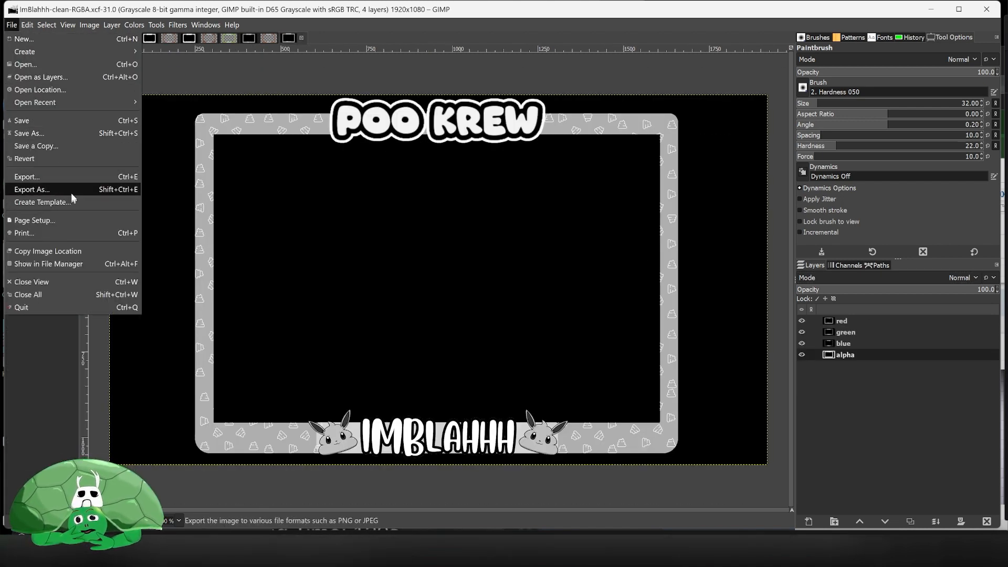
{"action": "mouse_move", "coordinate": [28, 25]}
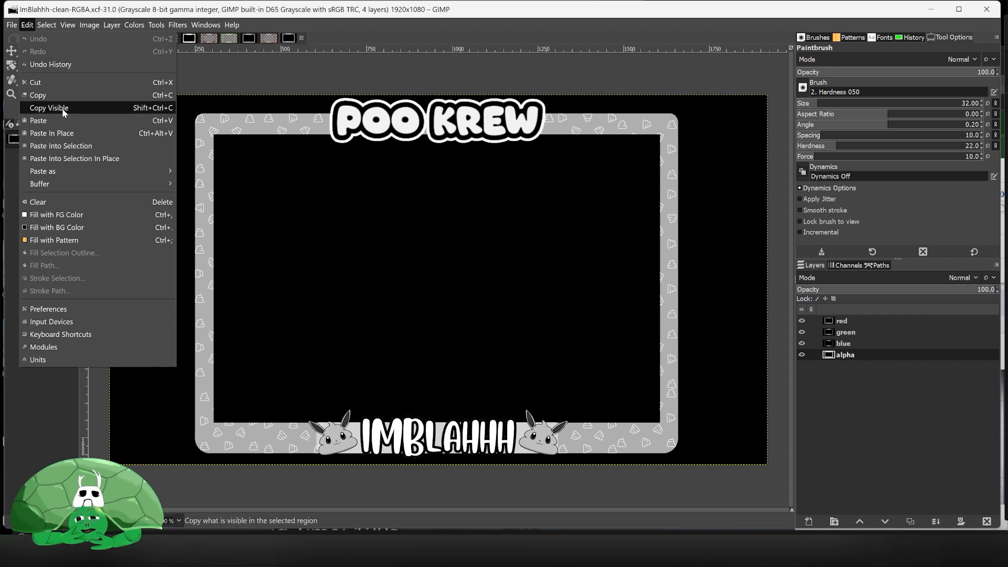
{"action": "mouse_move", "coordinate": [84, 172]}
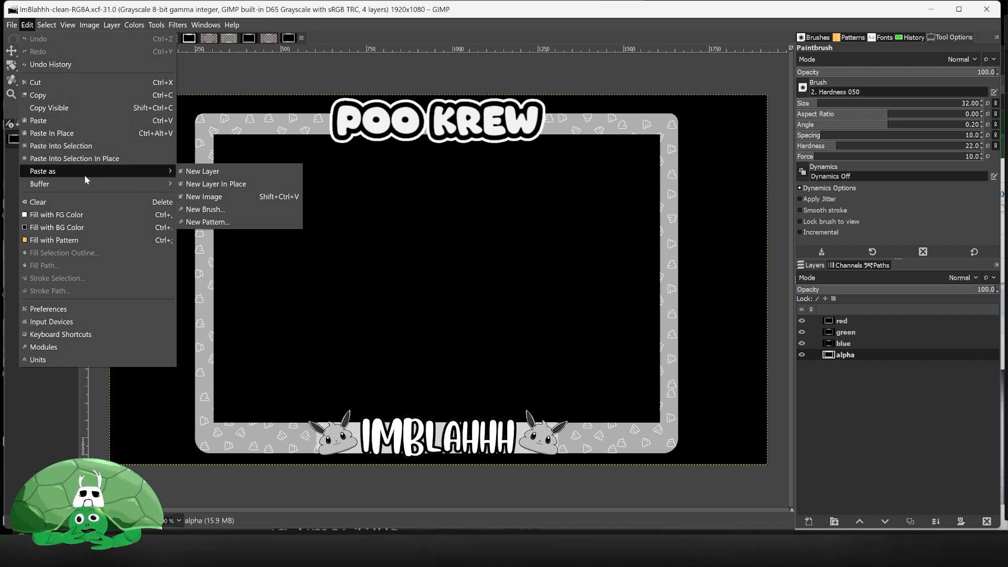
{"action": "left_click", "coordinate": [250, 179]}
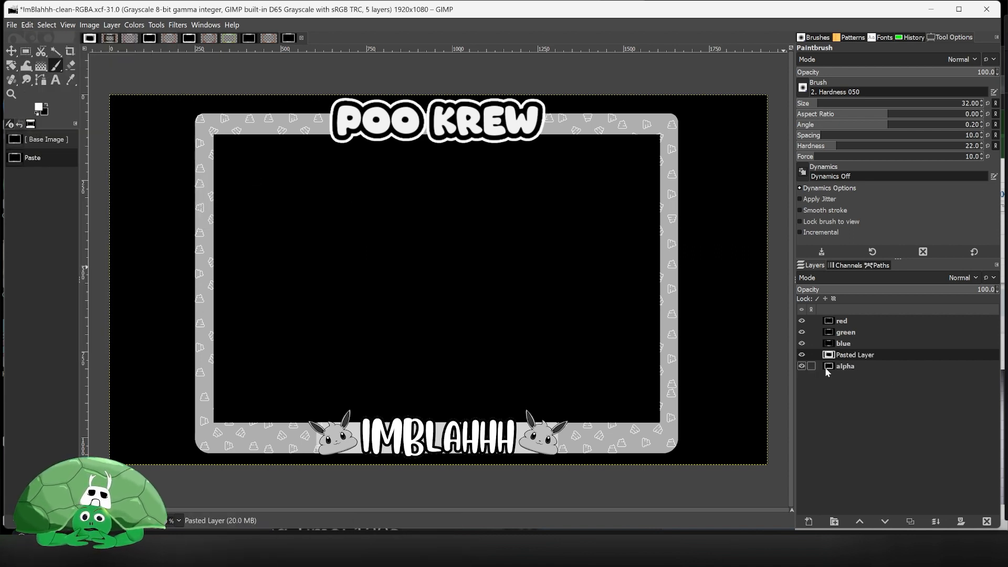
- Hide the blue, green and red layers and merge the pasted layer down into the alpha layer
{"action": "left_click", "coordinate": [802, 343]}
{"action": "left_click", "coordinate": [802, 332]}
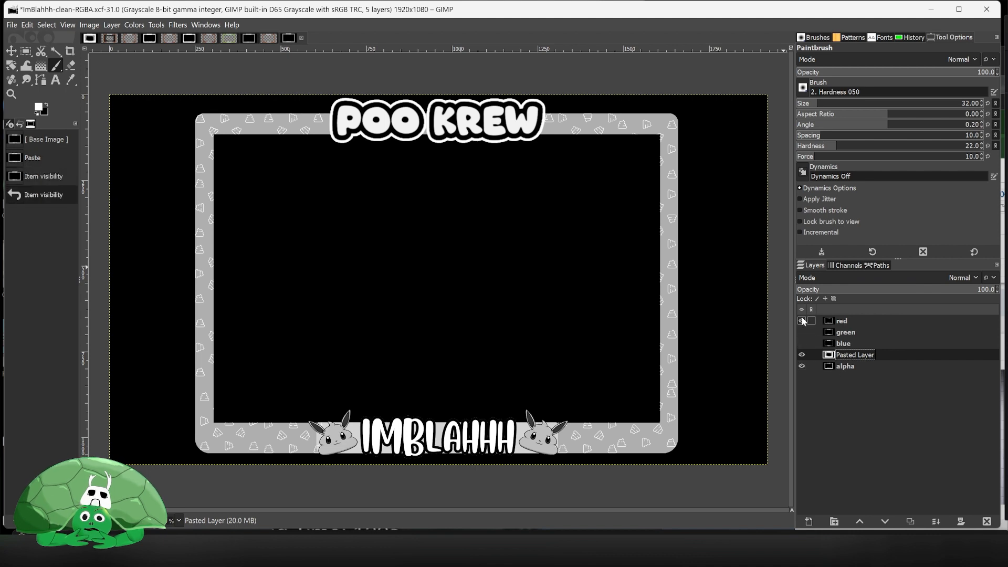
{"action": "left_click", "coordinate": [802, 321]}
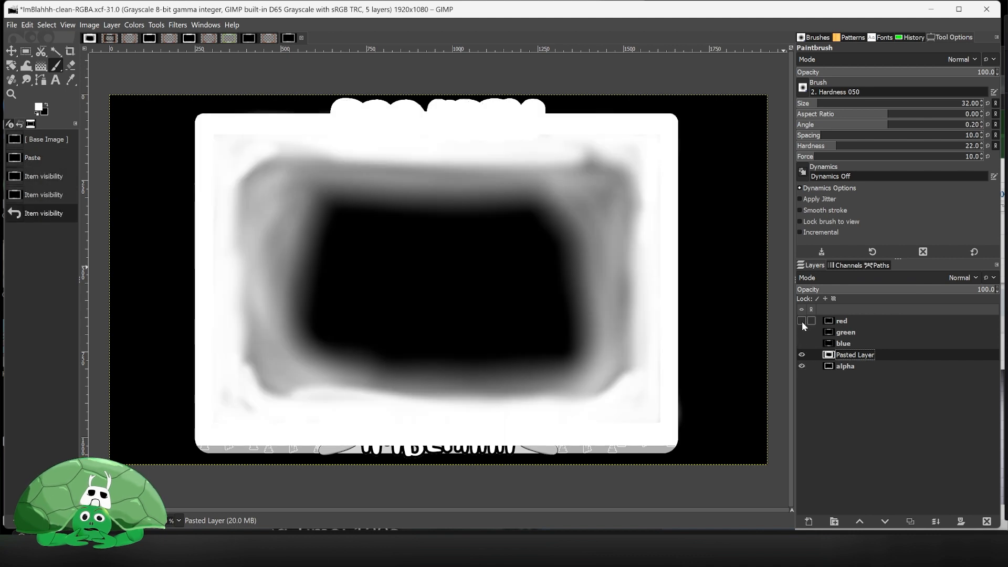
{"action": "right_click", "coordinate": [866, 355]}
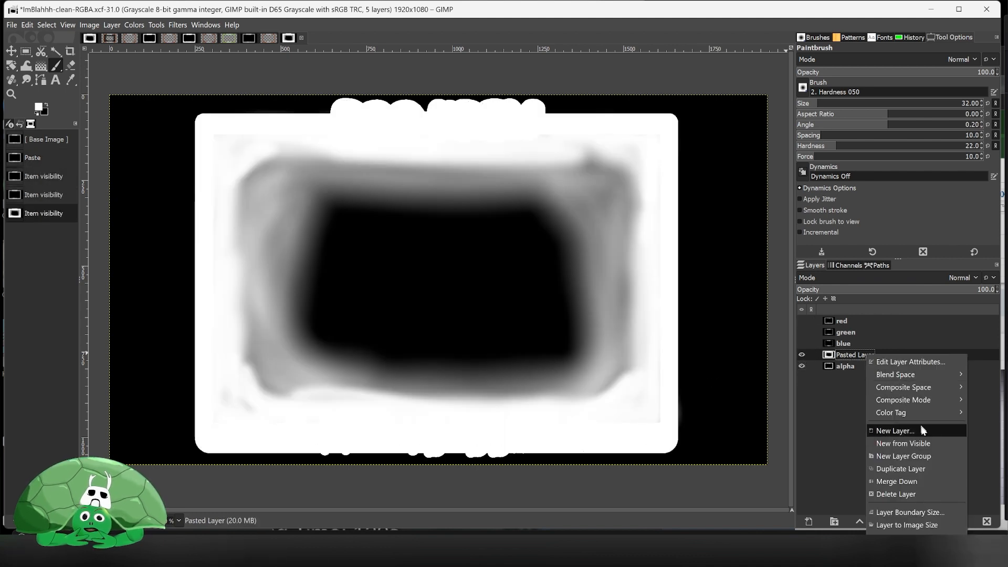
{"action": "left_click", "coordinate": [928, 482]}
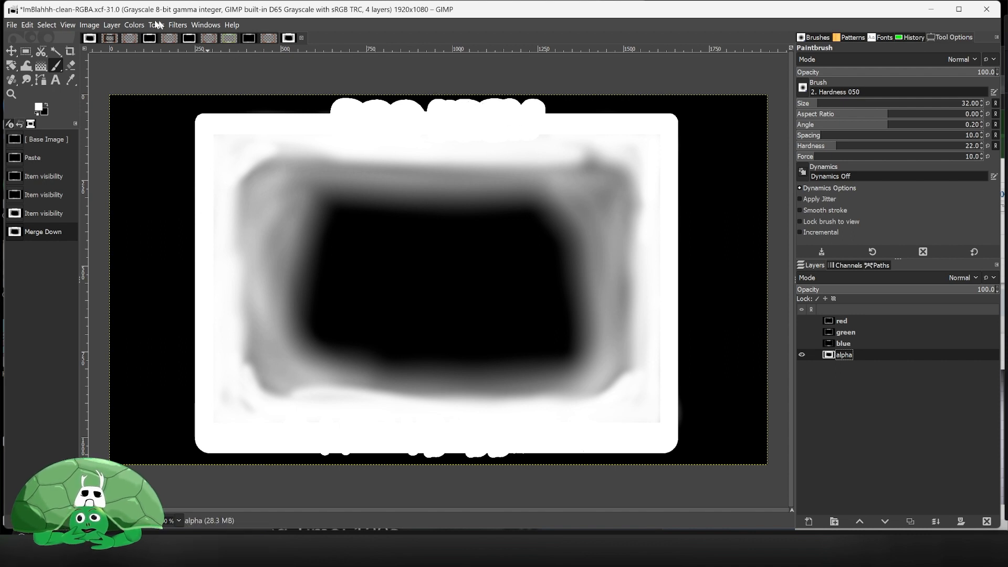
- Compose the layers into a new RGBA image and toggle its alpha channel to check the transparency
{"action": "left_click", "coordinate": [131, 25]}
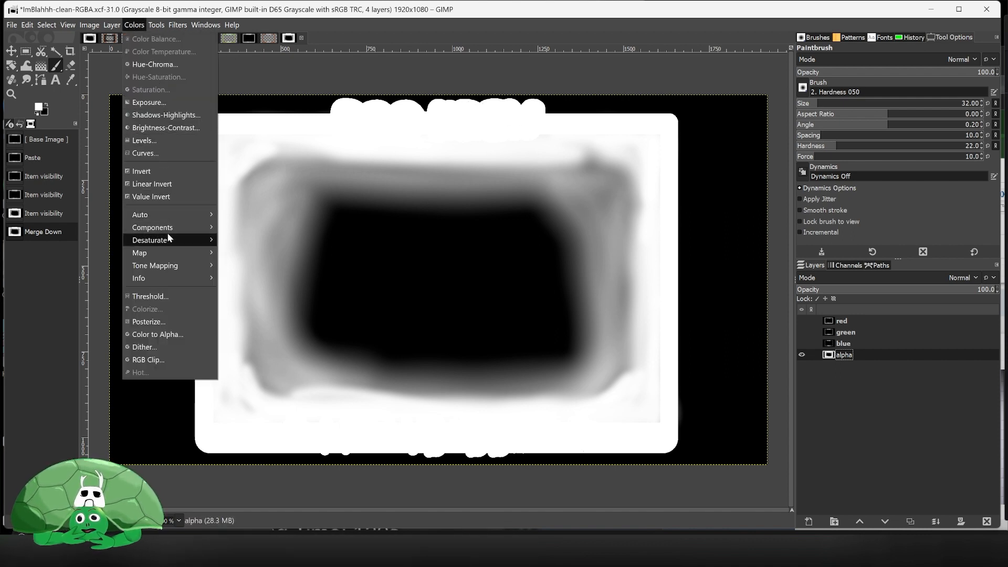
{"action": "mouse_move", "coordinate": [173, 231]}
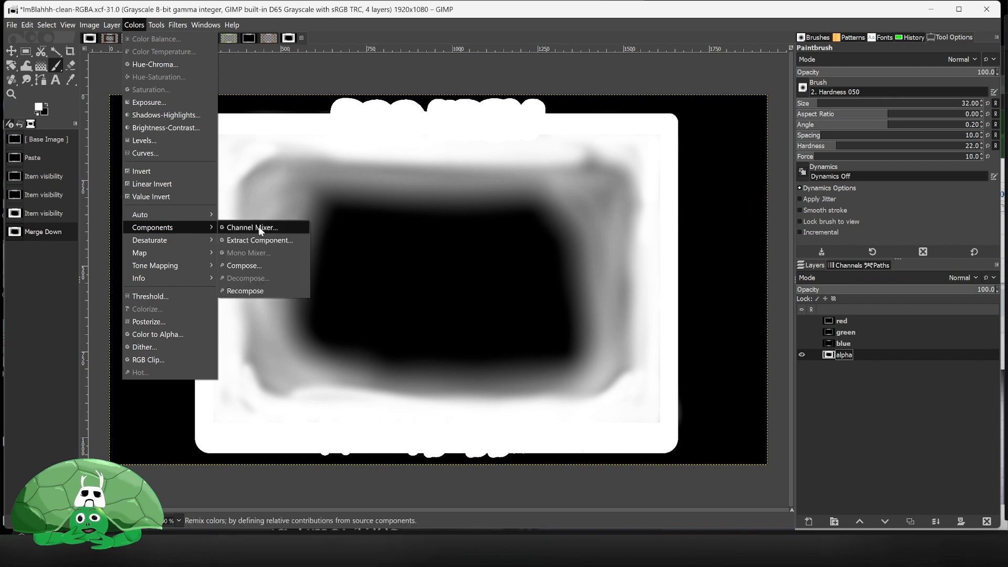
{"action": "left_click", "coordinate": [279, 266]}
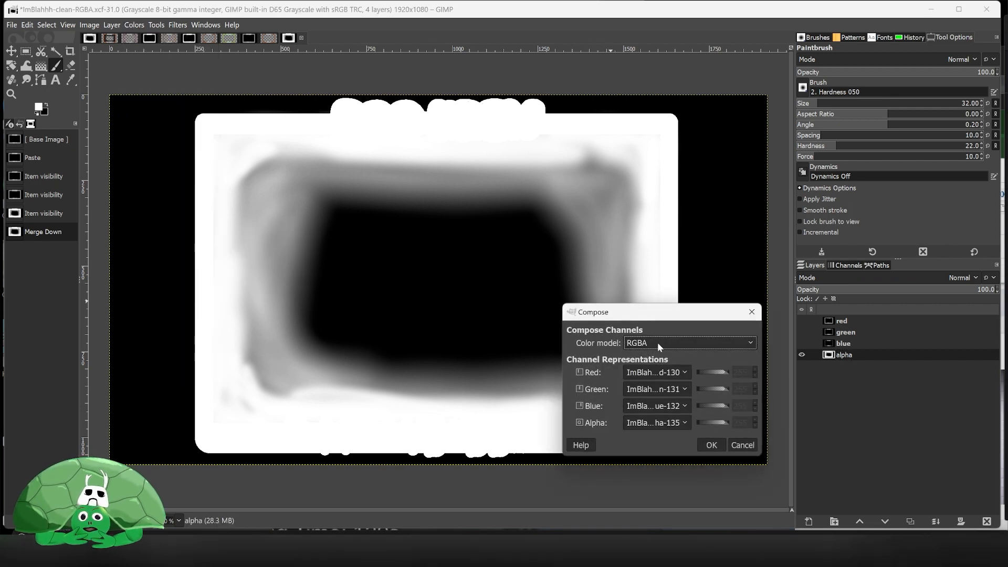
{"action": "left_click", "coordinate": [711, 445]}
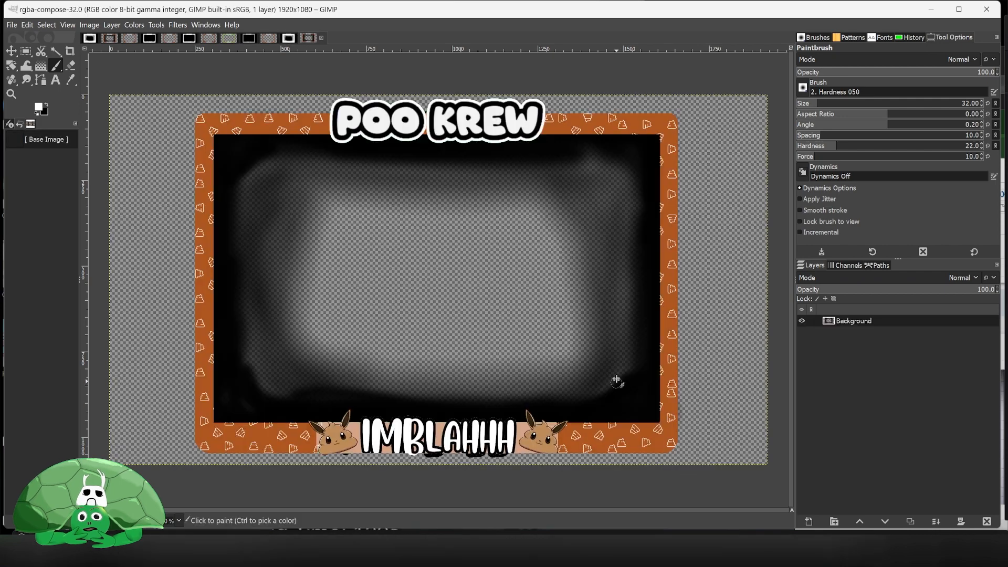
{"action": "left_click", "coordinate": [849, 265]}
{"action": "left_click", "coordinate": [802, 311]}
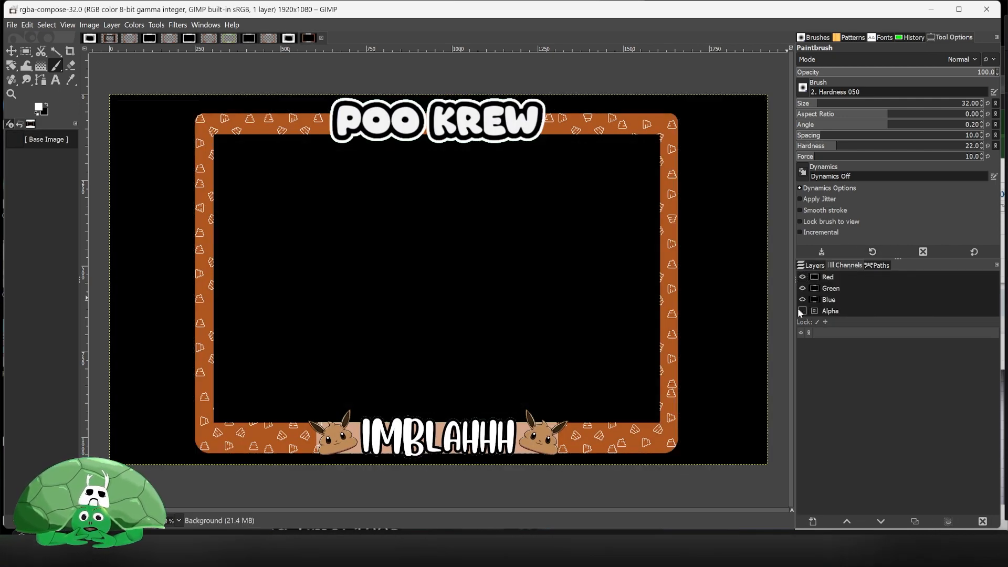
{"action": "left_click", "coordinate": [801, 311]}
{"action": "left_click", "coordinate": [802, 310]}
{"action": "left_click", "coordinate": [801, 311]}
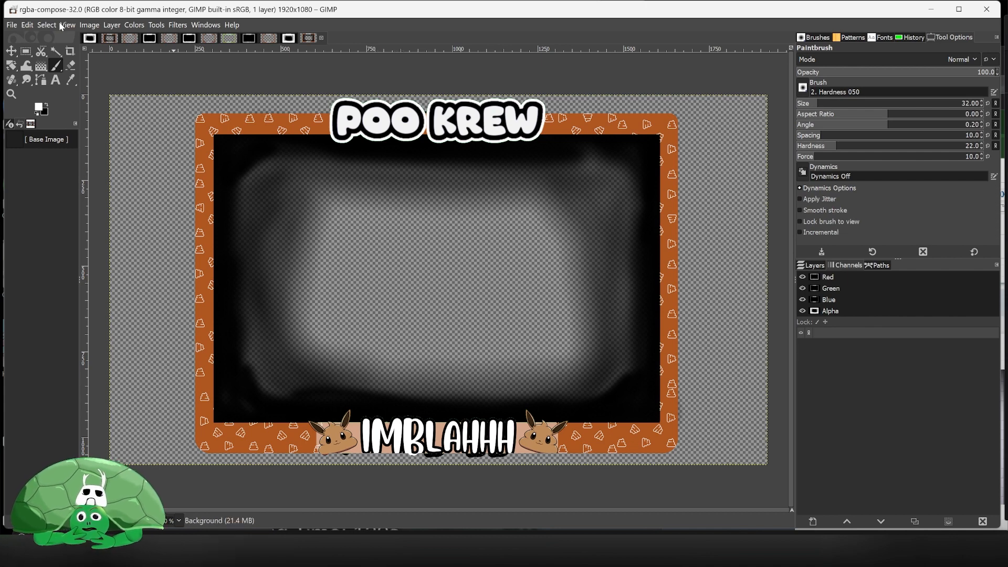
- Save the composed image as ImBlahhh-spooky.xcf in the art folder
{"action": "left_click", "coordinate": [12, 25]}
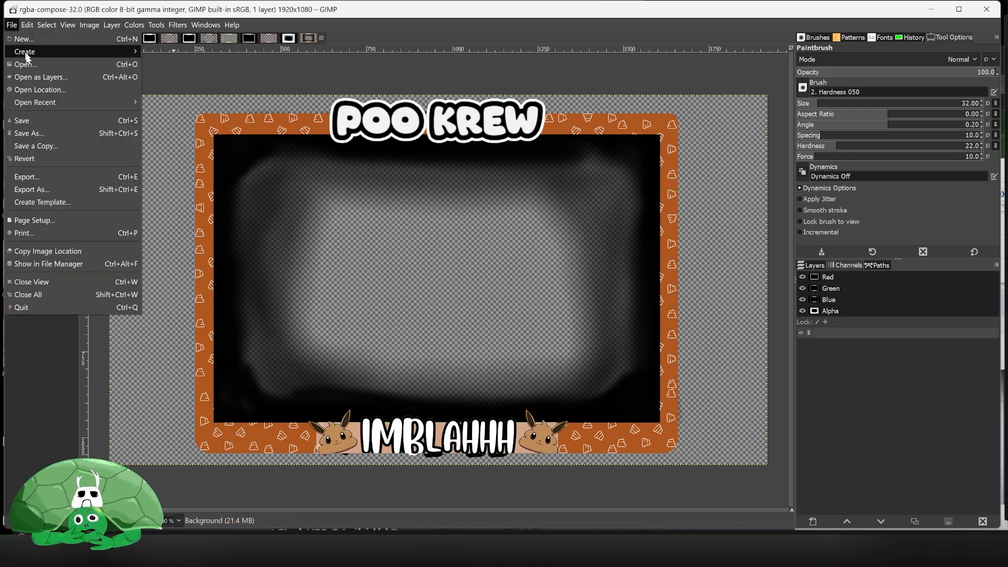
{"action": "left_click", "coordinate": [56, 130]}
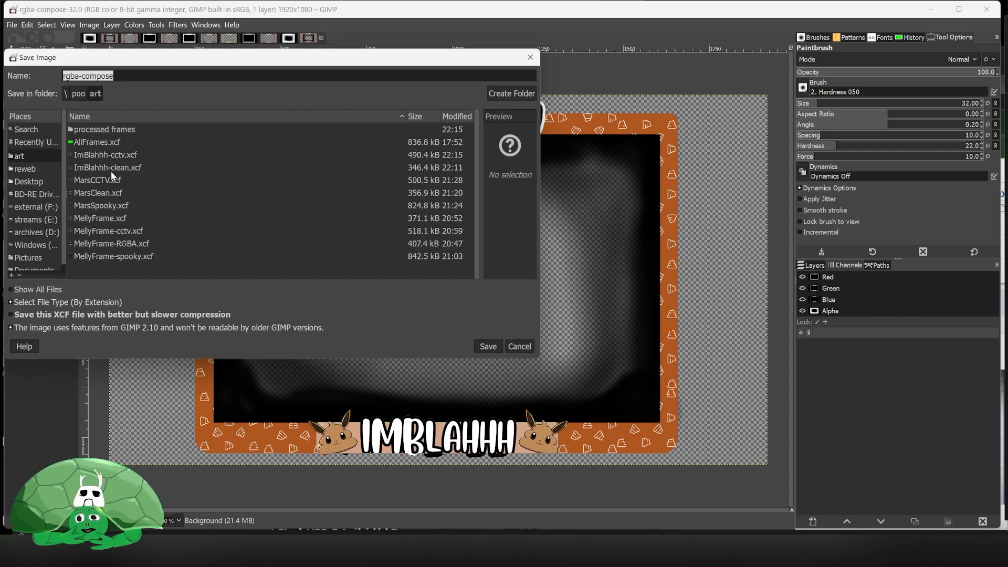
{"action": "left_click", "coordinate": [121, 156]}
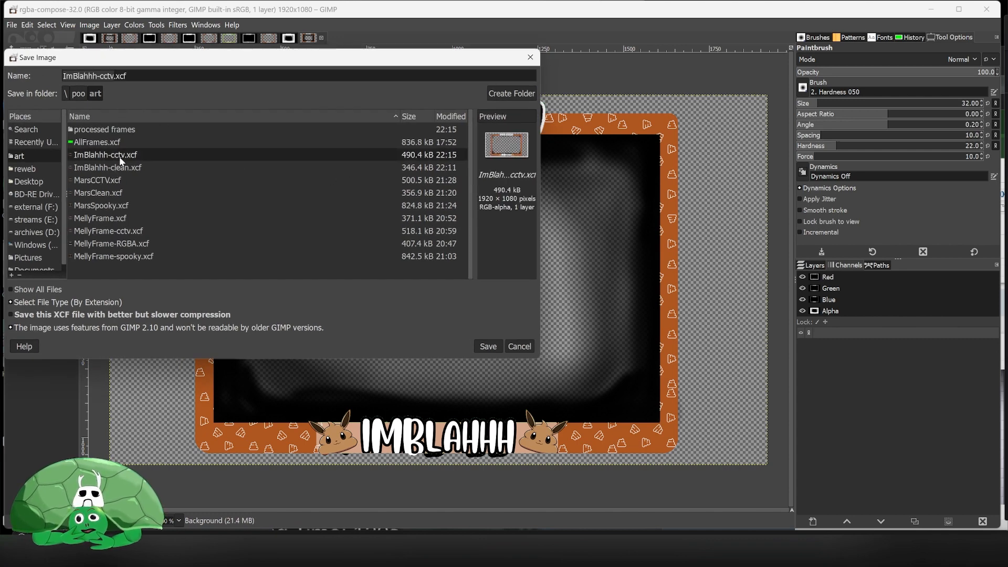
{"action": "double_click", "coordinate": [105, 76]}
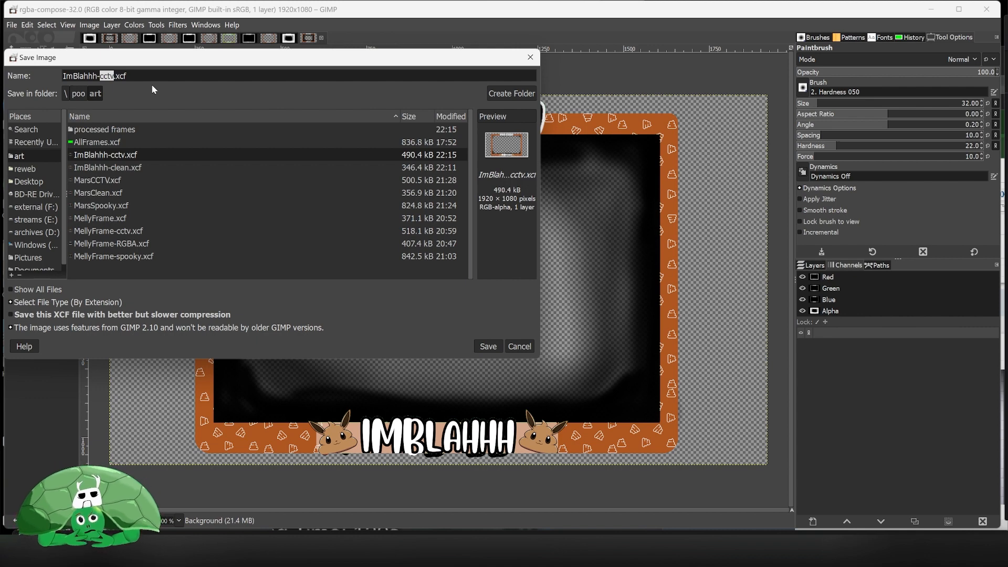
{"action": "type", "text": "spoo"}
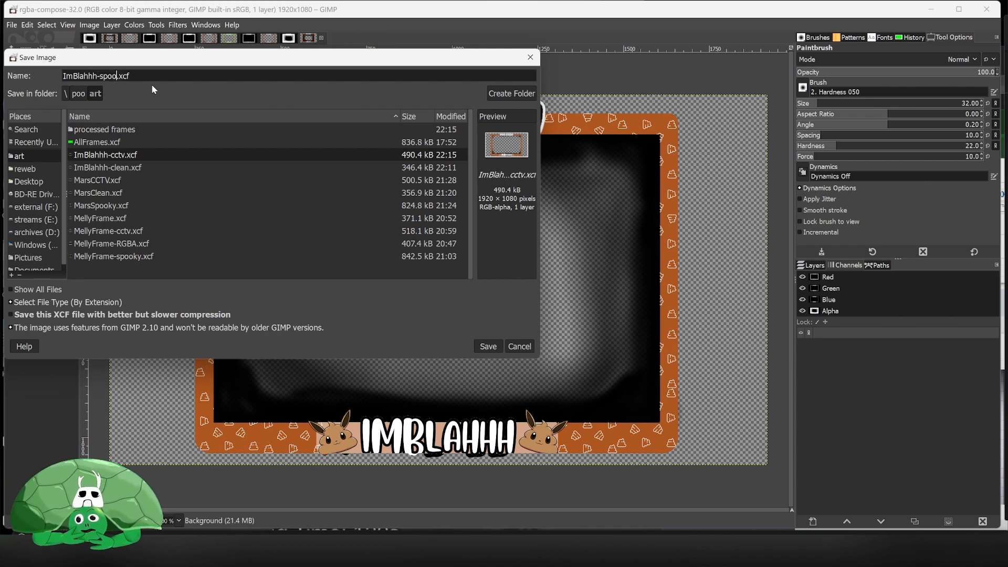
{"action": "type", "text": "ky"}
{"action": "key", "text": "Return"}
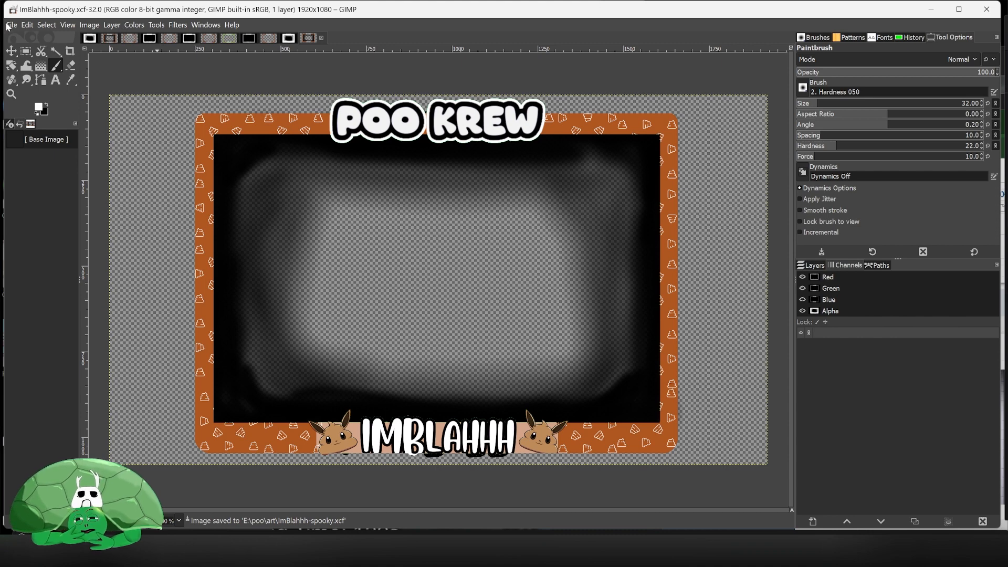
- Export the image as ImBlahhh-spooky.png into the processed frames folder with default PNG settings
{"action": "left_click", "coordinate": [7, 26]}
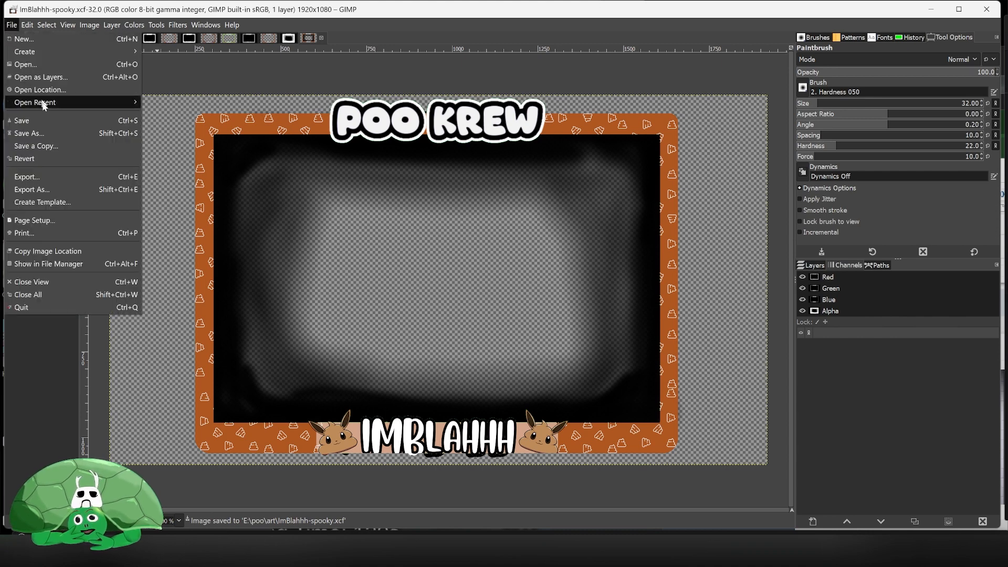
{"action": "left_click", "coordinate": [59, 188]}
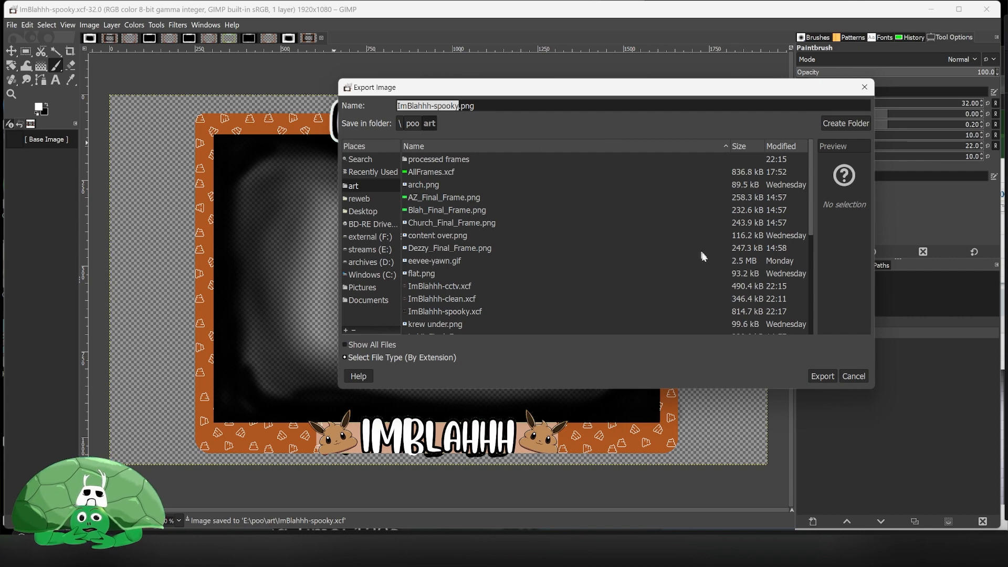
{"action": "double_click", "coordinate": [461, 159]}
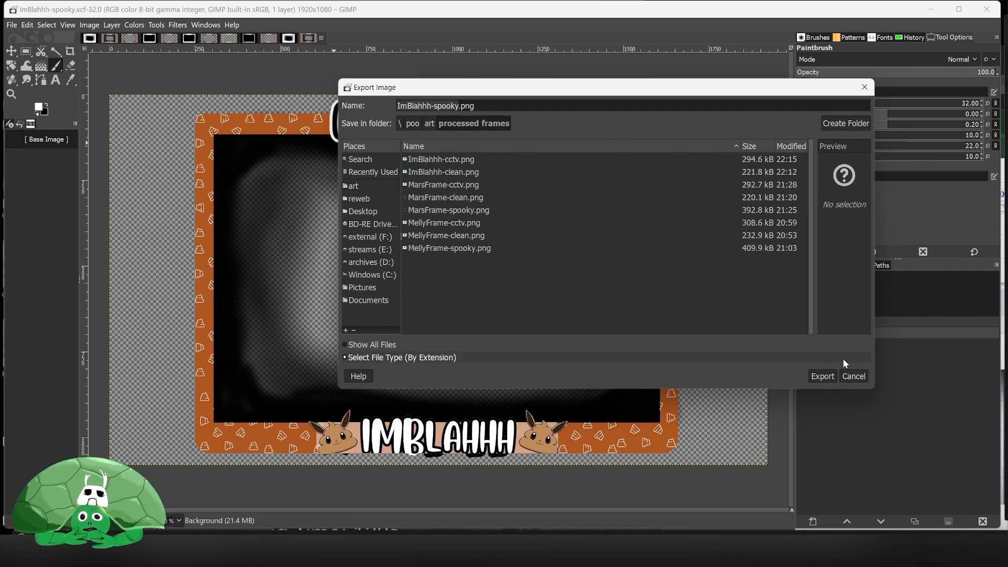
{"action": "left_click", "coordinate": [826, 376]}
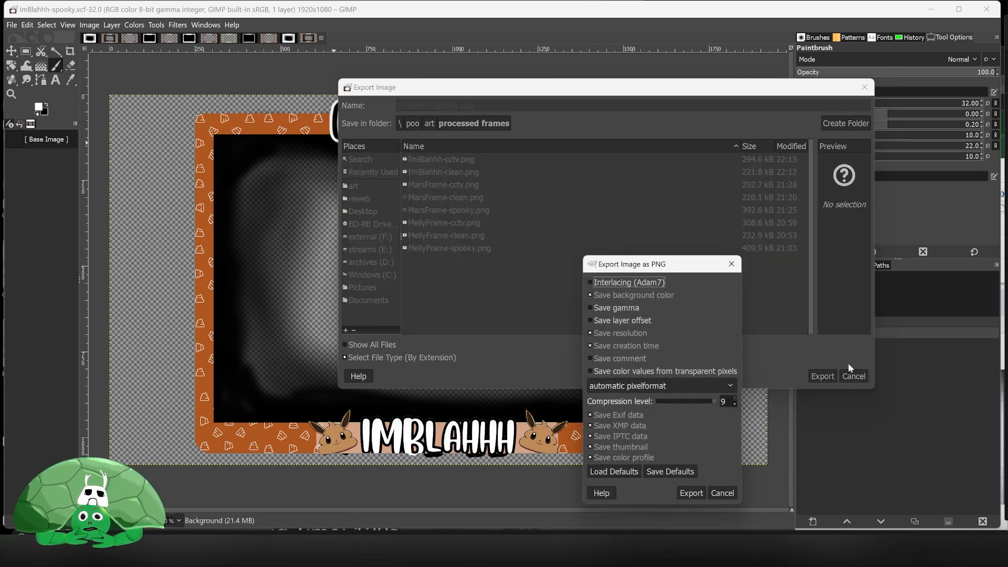
{"action": "left_click", "coordinate": [690, 493]}
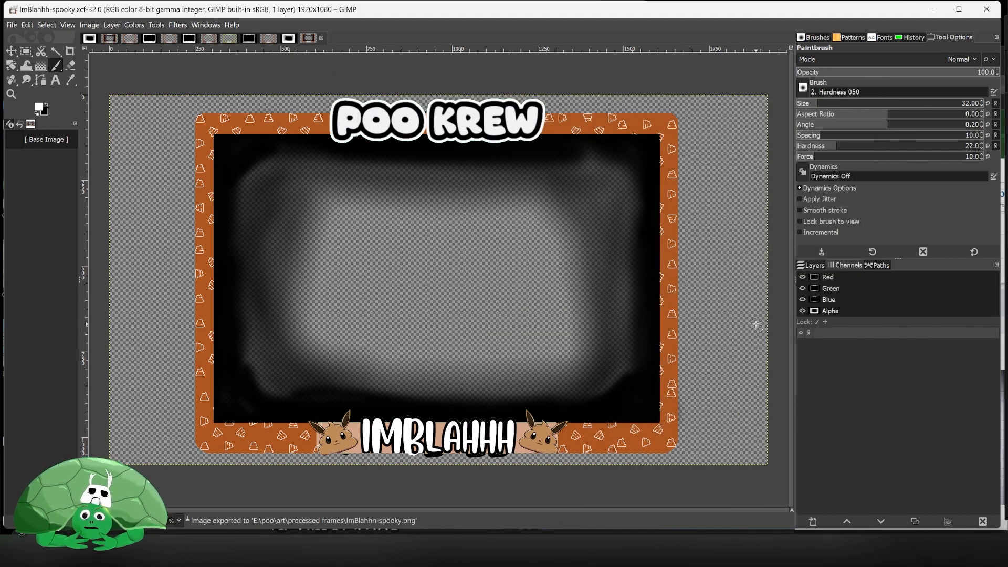
- Try to quit GIMP, then cancel at the unsaved-changes prompt
{"action": "left_click", "coordinate": [986, 9]}
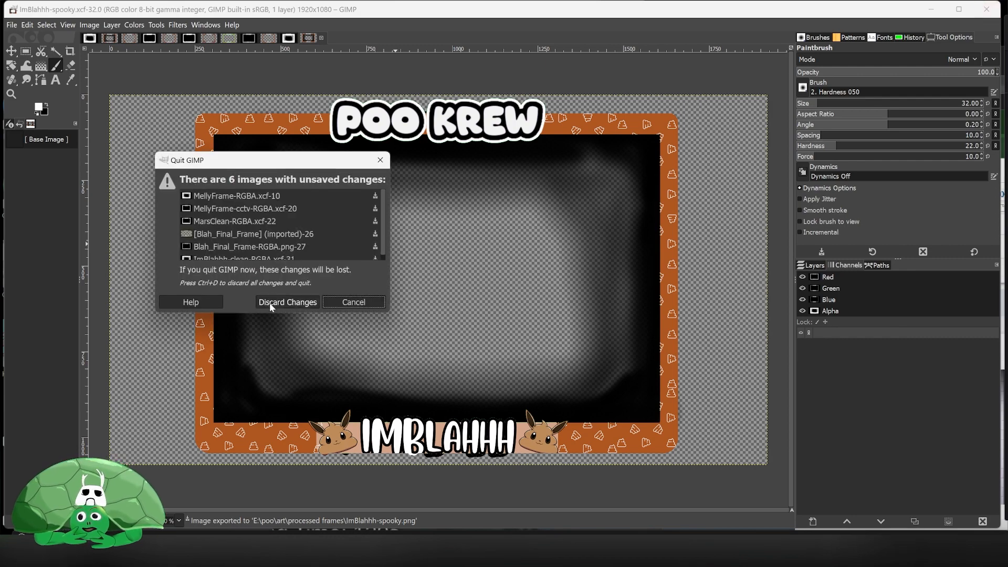
{"action": "left_click", "coordinate": [332, 306]}
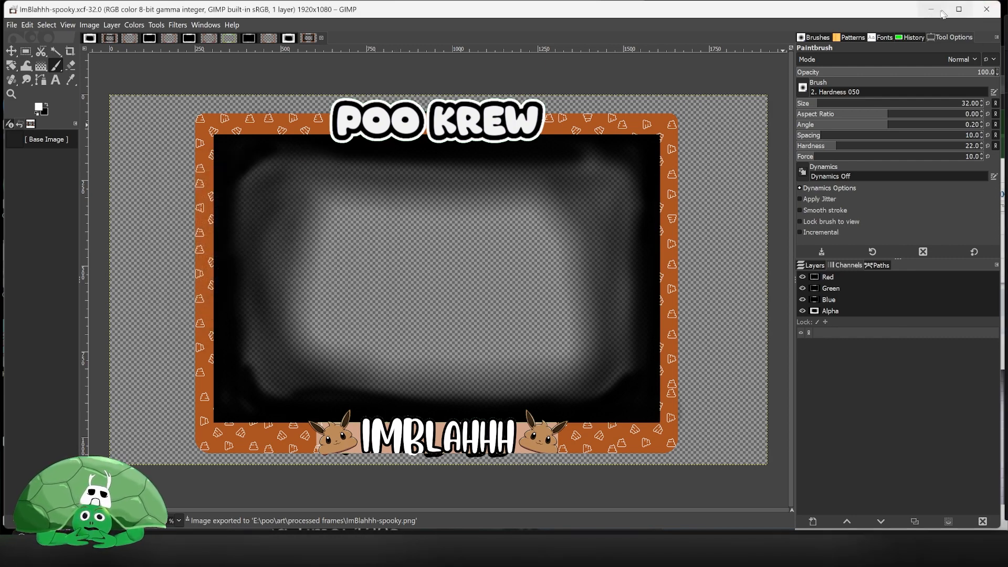
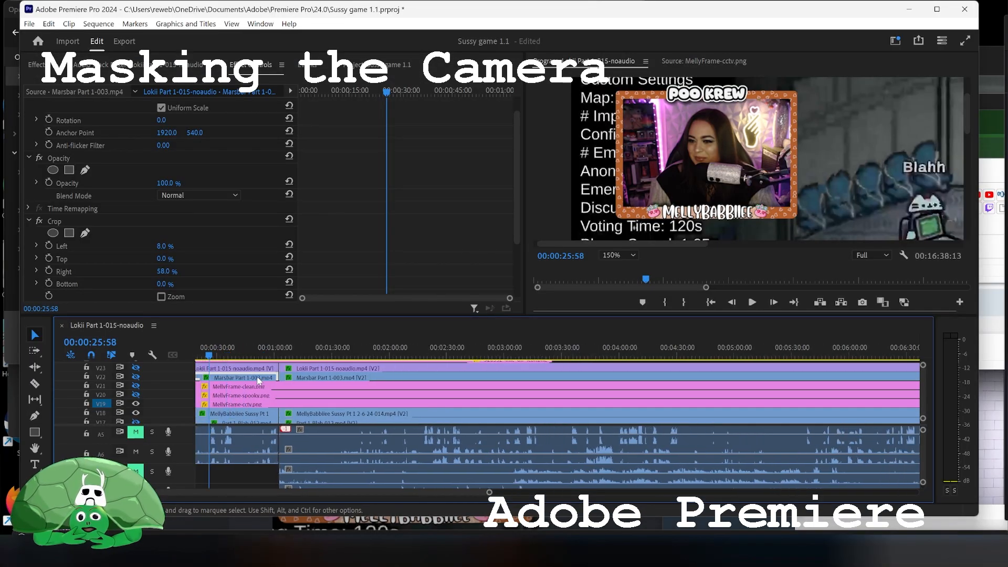
- Hide the MellyFrame overlay tracks in the timeline
{"action": "scroll", "coordinate": [247, 382], "scroll_direction": "down", "scroll_amount": 1}
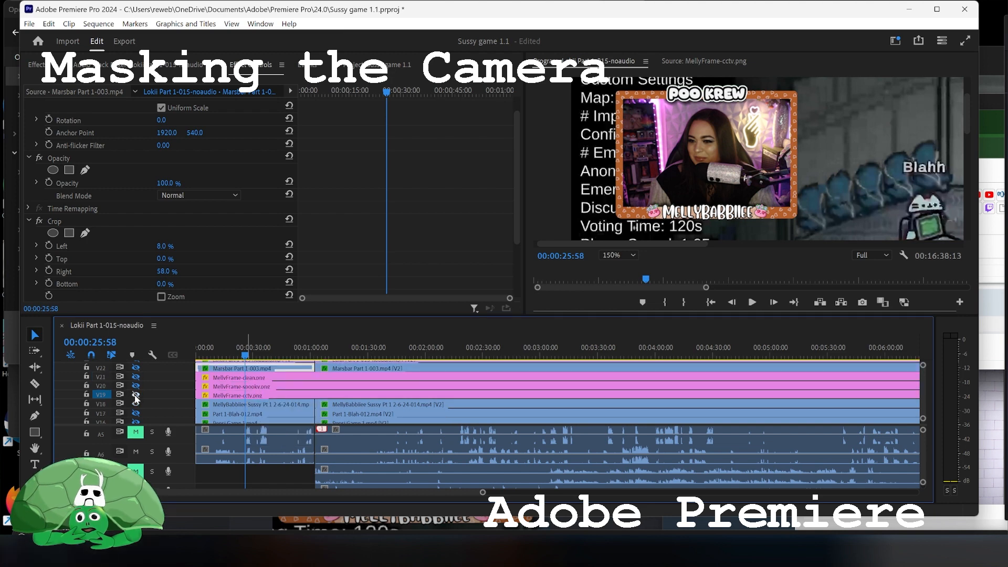
{"action": "left_click", "coordinate": [135, 395]}
{"action": "left_click", "coordinate": [136, 404]}
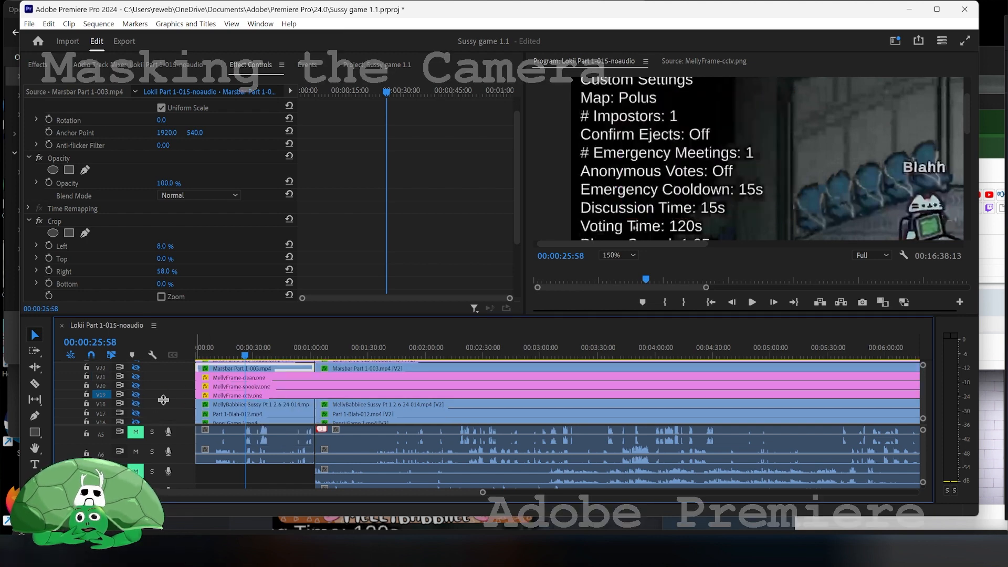
- Browse the timeline tracks and pan the program monitor to locate ImBlahhh's camera and frame
{"action": "scroll", "coordinate": [263, 386], "scroll_direction": "down", "scroll_amount": 1}
{"action": "scroll", "coordinate": [262, 387], "scroll_direction": "up", "scroll_amount": 3}
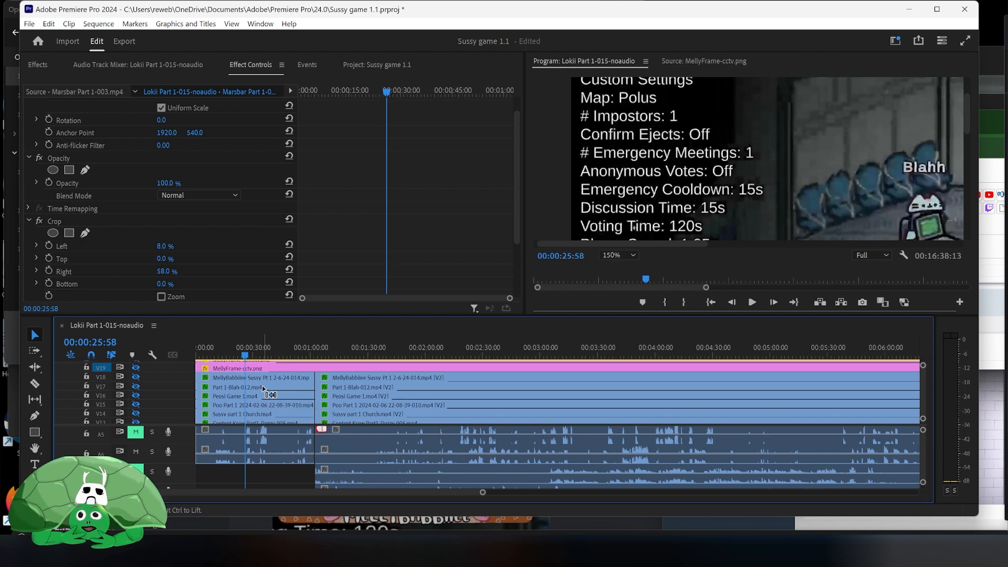
{"action": "scroll", "coordinate": [263, 387], "scroll_direction": "down", "scroll_amount": 5}
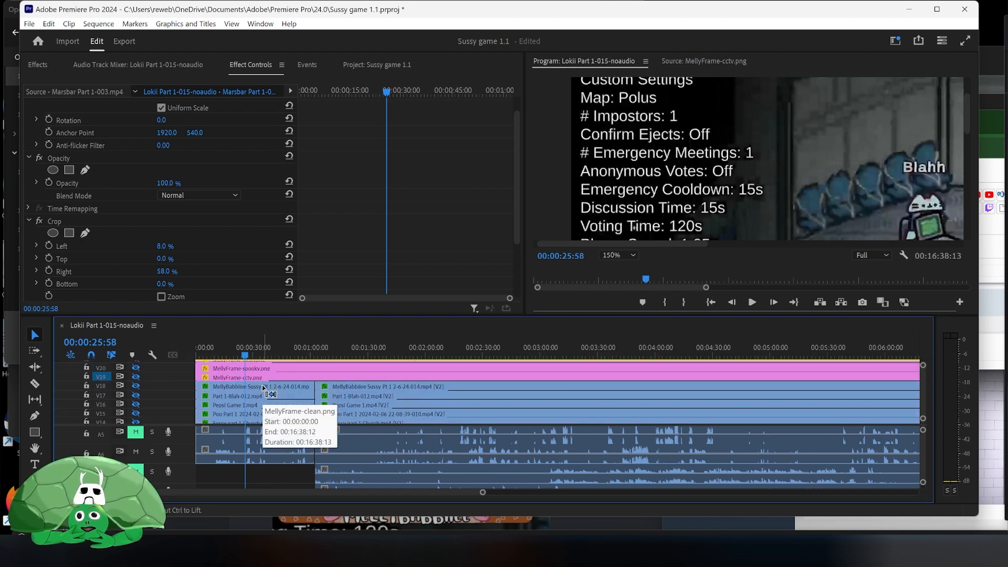
{"action": "scroll", "coordinate": [263, 385], "scroll_direction": "down", "scroll_amount": 3}
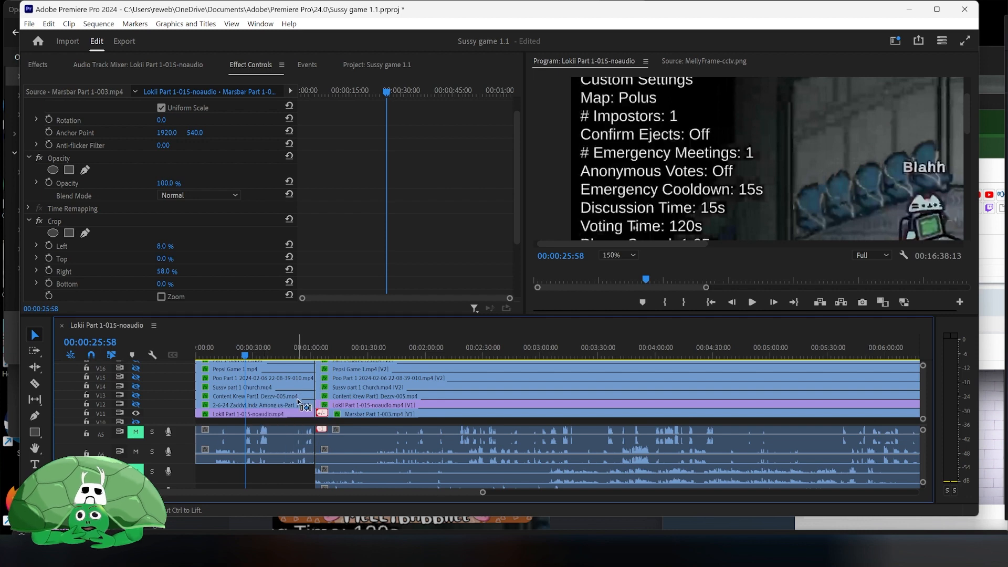
{"action": "scroll", "coordinate": [294, 413], "scroll_direction": "up", "scroll_amount": 1}
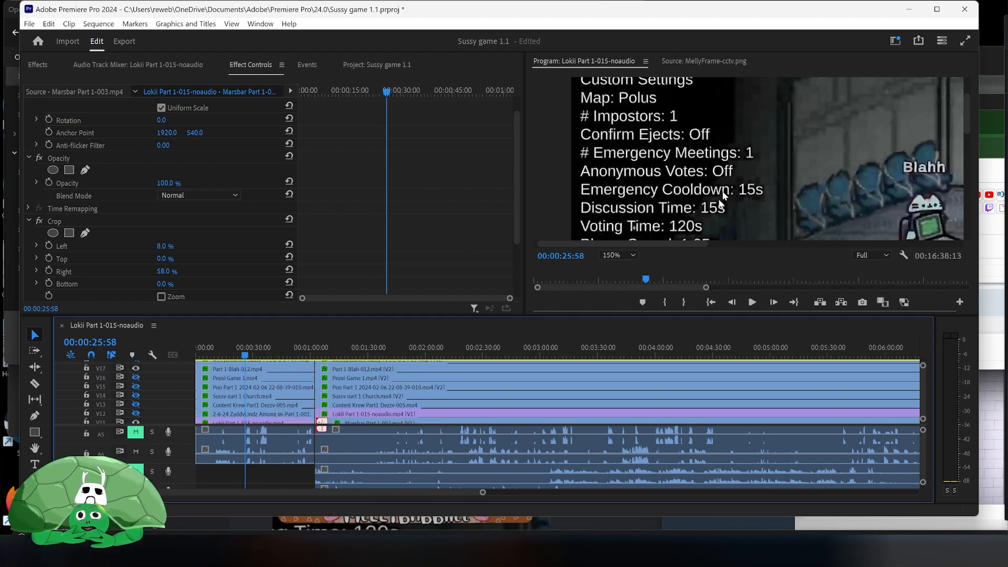
{"action": "left_click_drag", "start_coordinate": [681, 244], "coordinate": [907, 229]}
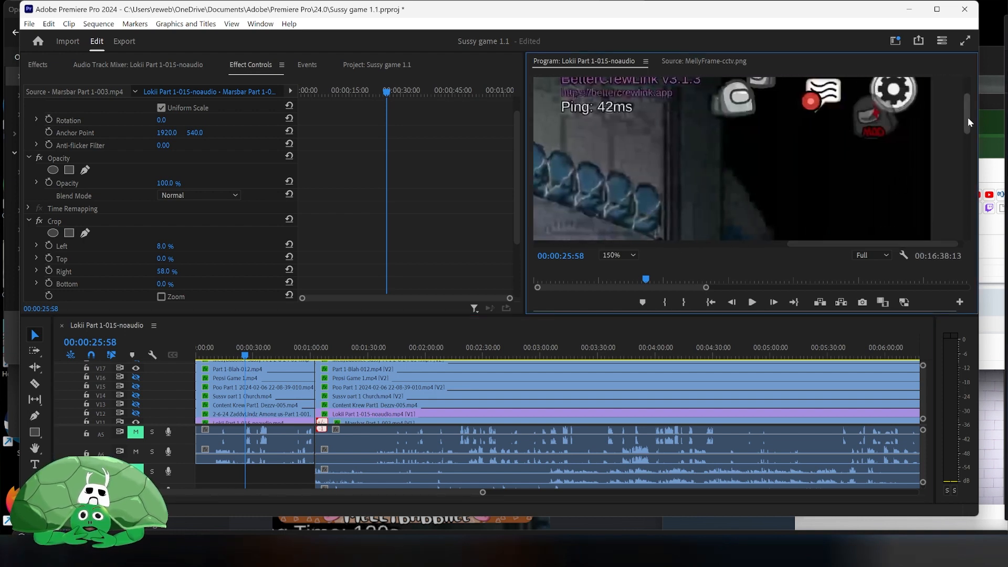
{"action": "left_click_drag", "start_coordinate": [968, 117], "coordinate": [963, 213]}
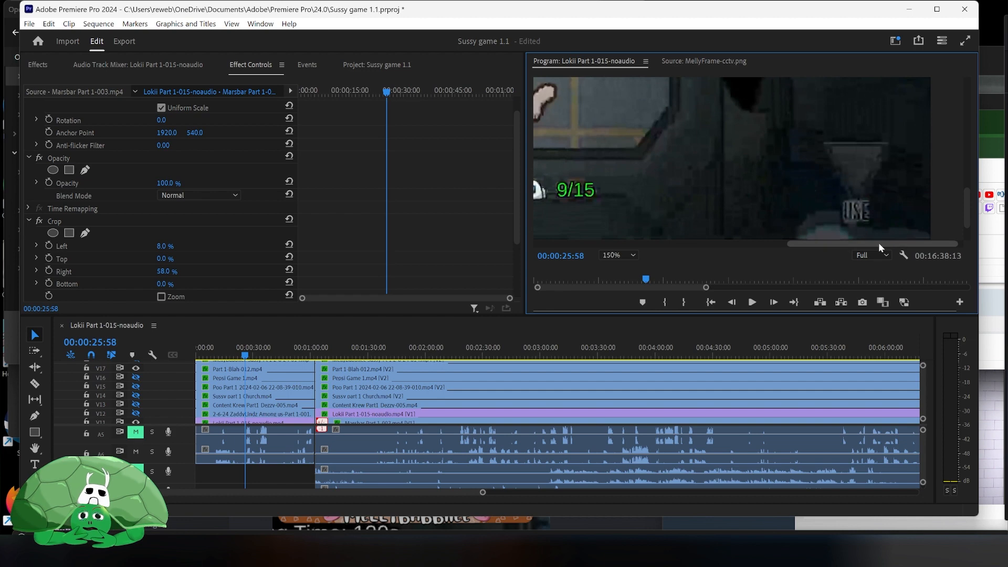
{"action": "left_click_drag", "start_coordinate": [878, 243], "coordinate": [650, 255]}
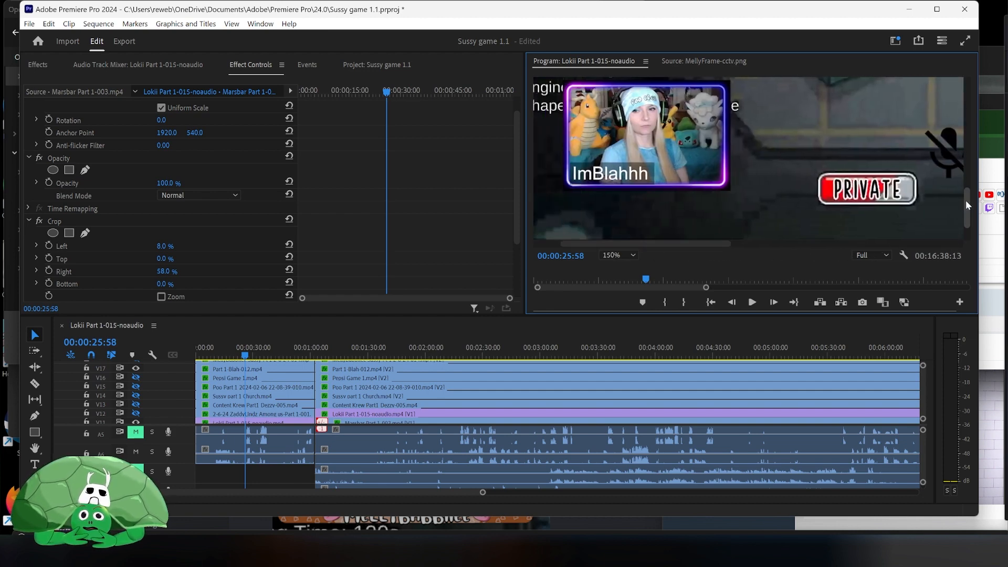
{"action": "left_click_drag", "start_coordinate": [965, 200], "coordinate": [968, 184]}
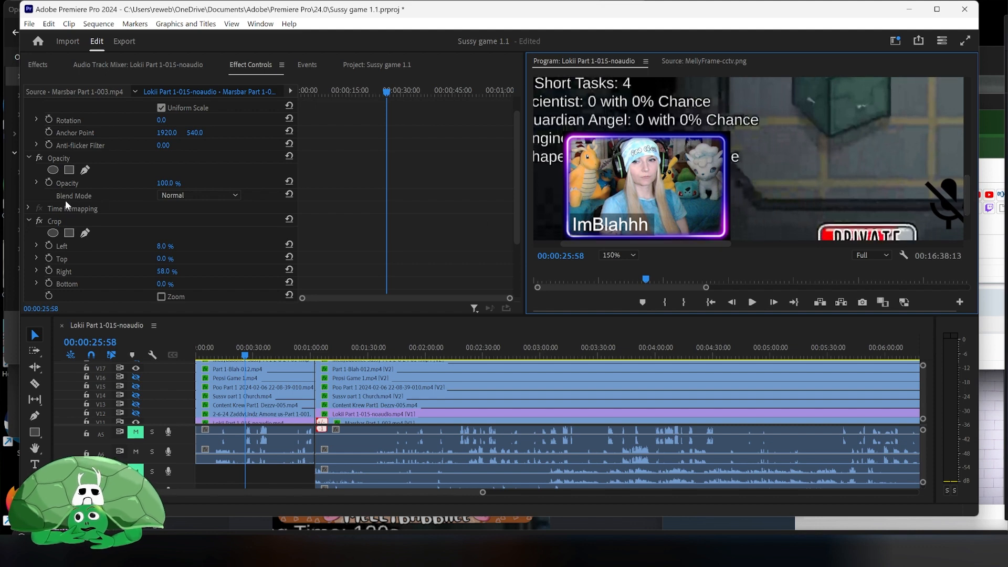
{"action": "scroll", "coordinate": [66, 200], "scroll_direction": "down", "scroll_amount": 1}
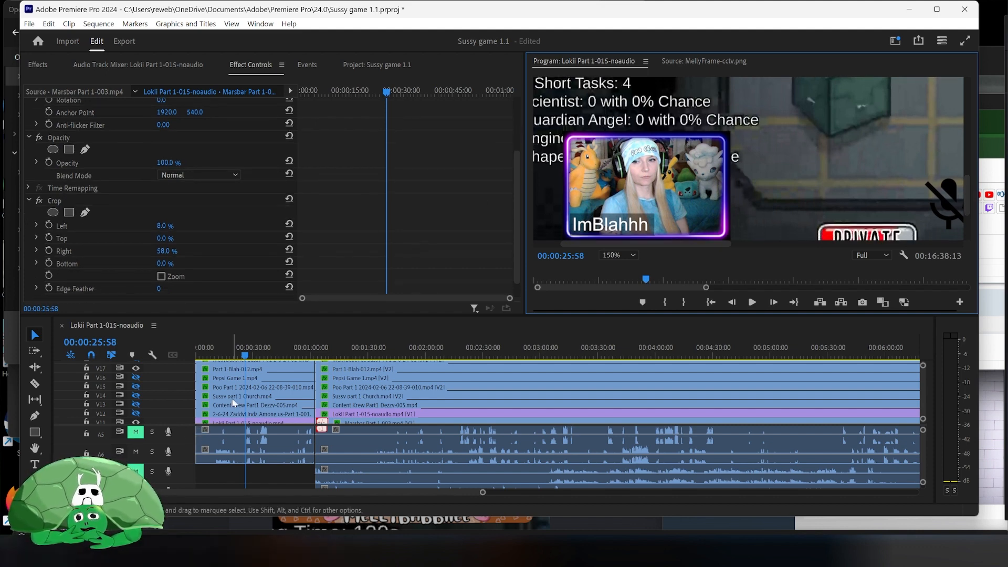
{"action": "scroll", "coordinate": [231, 397], "scroll_direction": "down", "scroll_amount": 2}
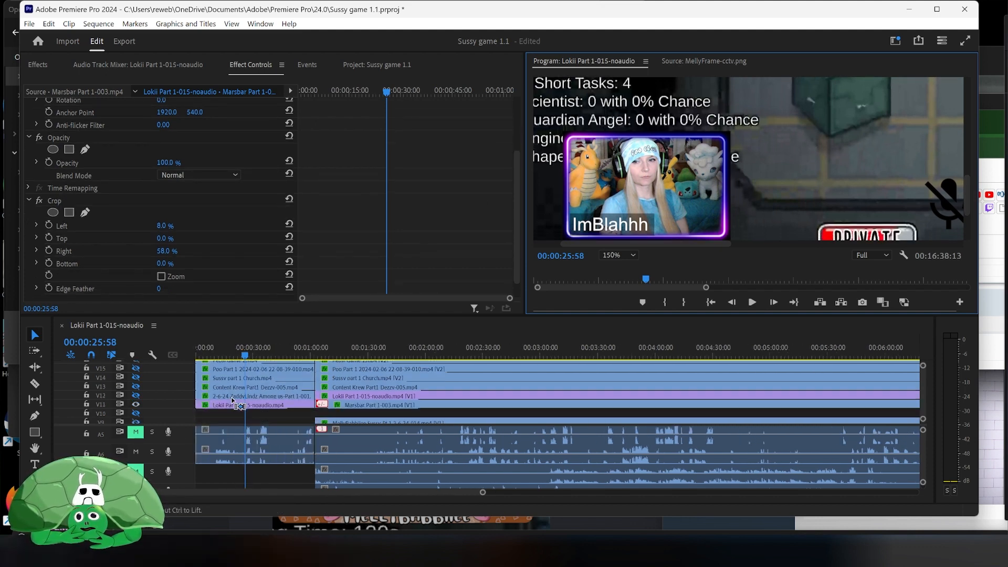
{"action": "scroll", "coordinate": [223, 399], "scroll_direction": "up", "scroll_amount": 3}
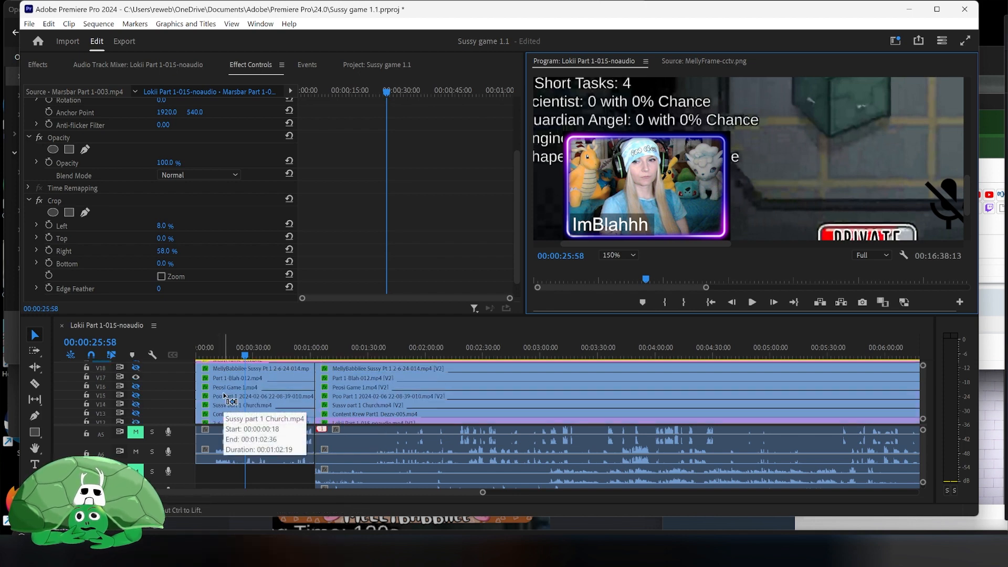
- Remove the Simple Text effect from the Part 1-Blah-012 clip
{"action": "left_click", "coordinate": [245, 376]}
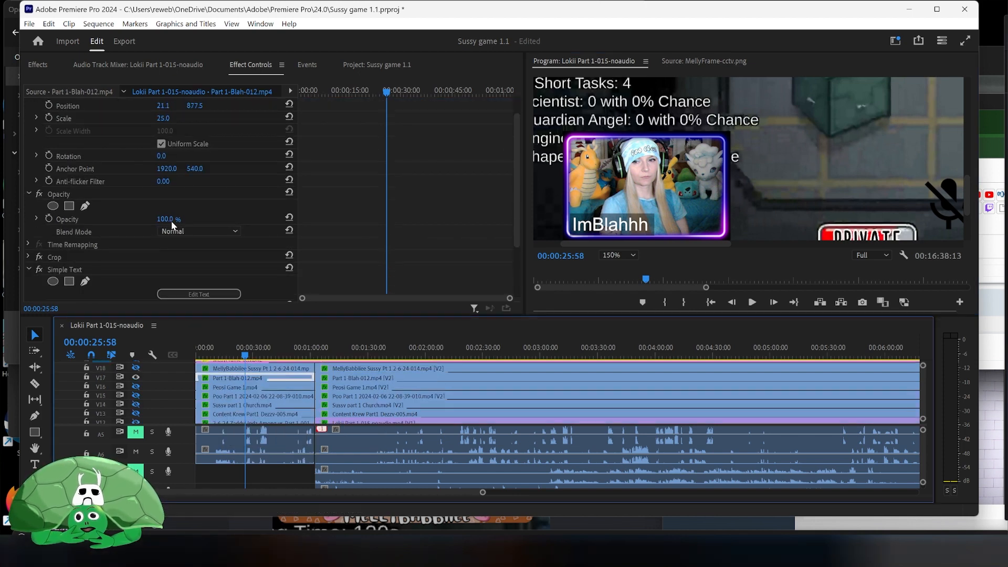
{"action": "left_click", "coordinate": [159, 267]}
{"action": "right_click", "coordinate": [159, 268]}
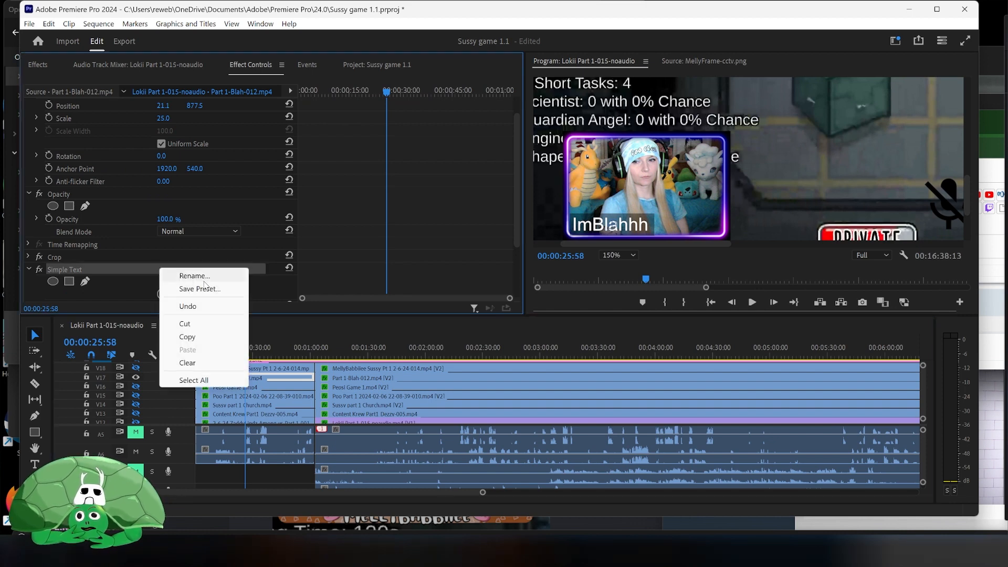
{"action": "left_click", "coordinate": [209, 370]}
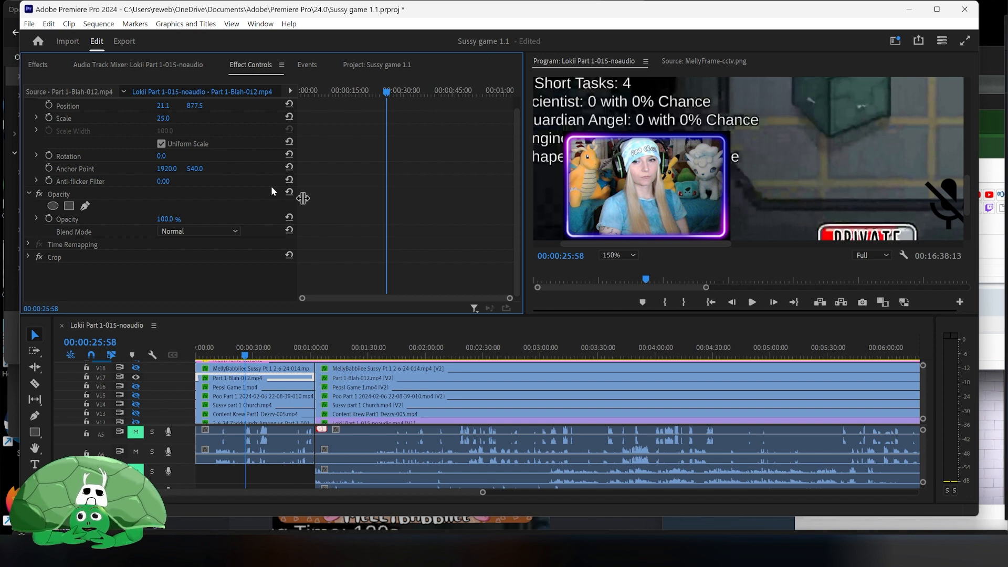
- Add 3 video tracks placed after Video 17
{"action": "left_click", "coordinate": [173, 377]}
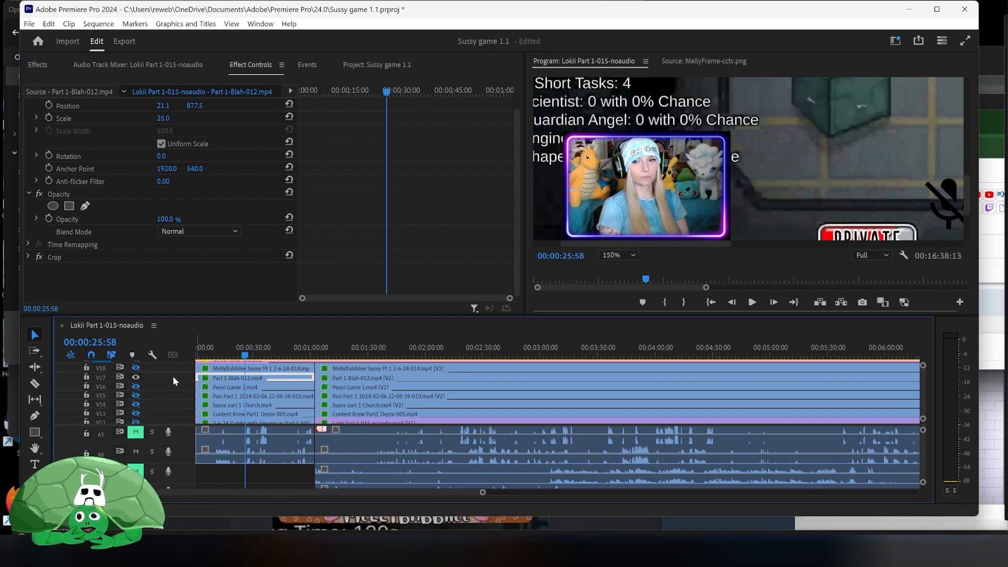
{"action": "right_click", "coordinate": [175, 380]}
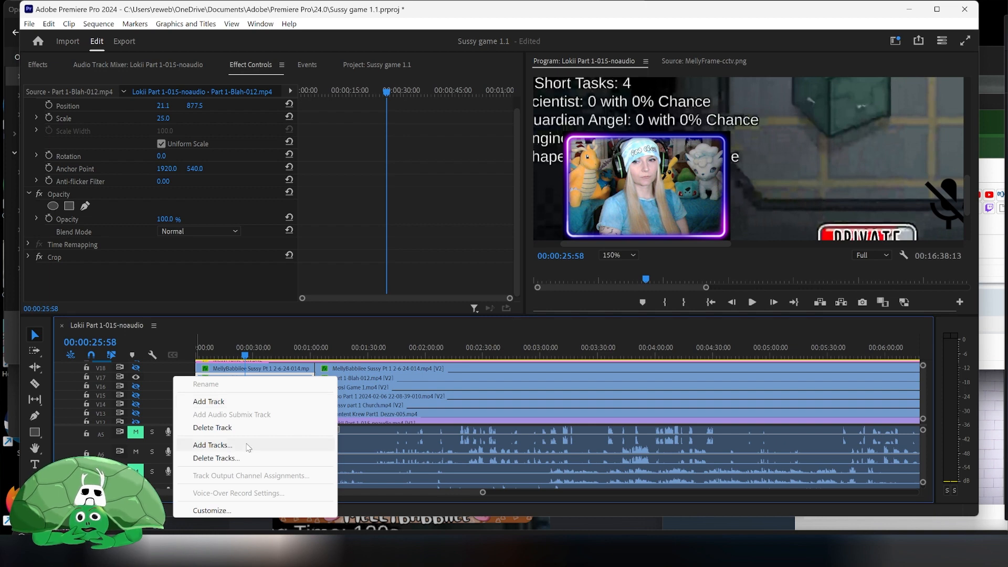
{"action": "left_click", "coordinate": [215, 444]}
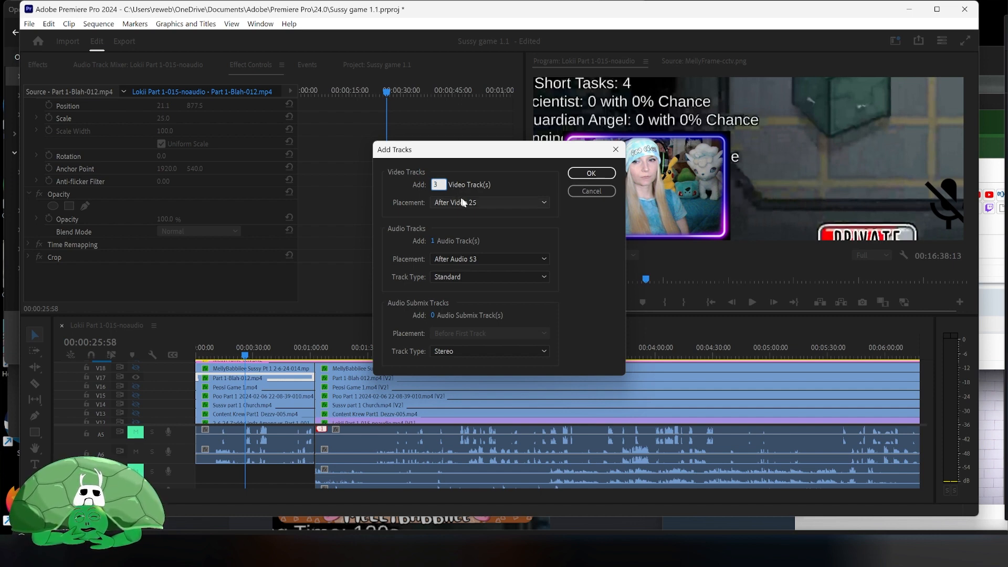
{"action": "left_click", "coordinate": [464, 203]}
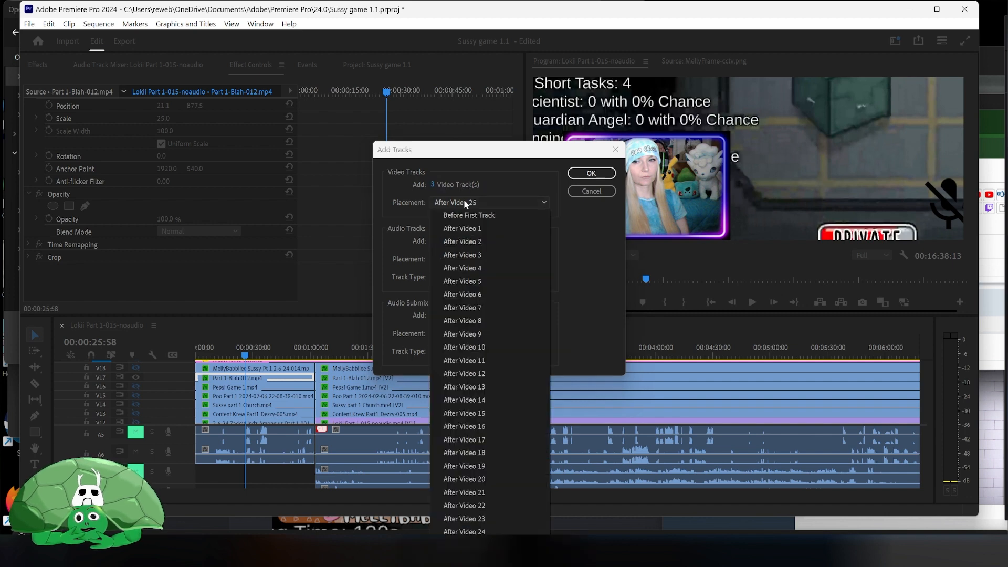
{"action": "left_click", "coordinate": [474, 443]}
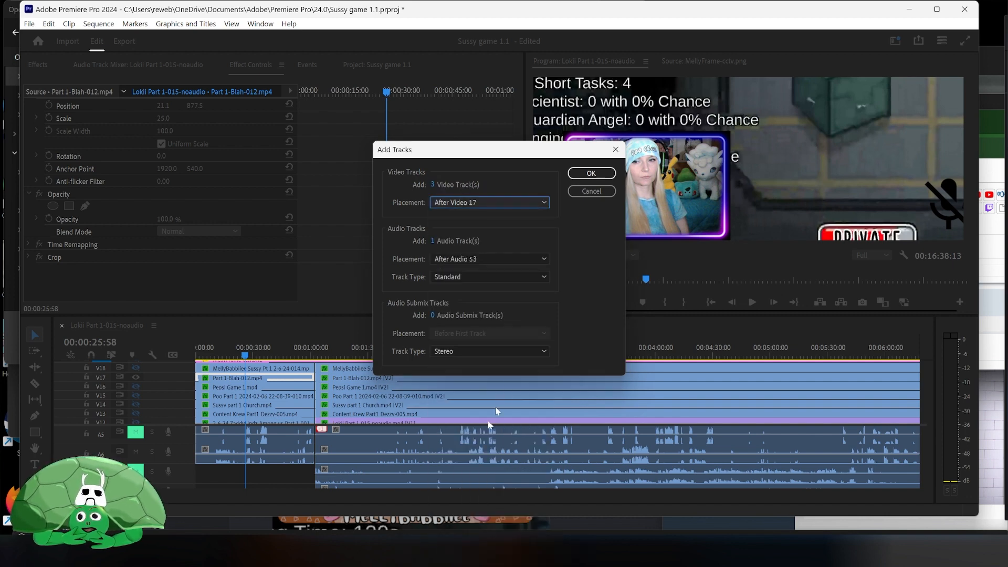
{"action": "left_click", "coordinate": [600, 178]}
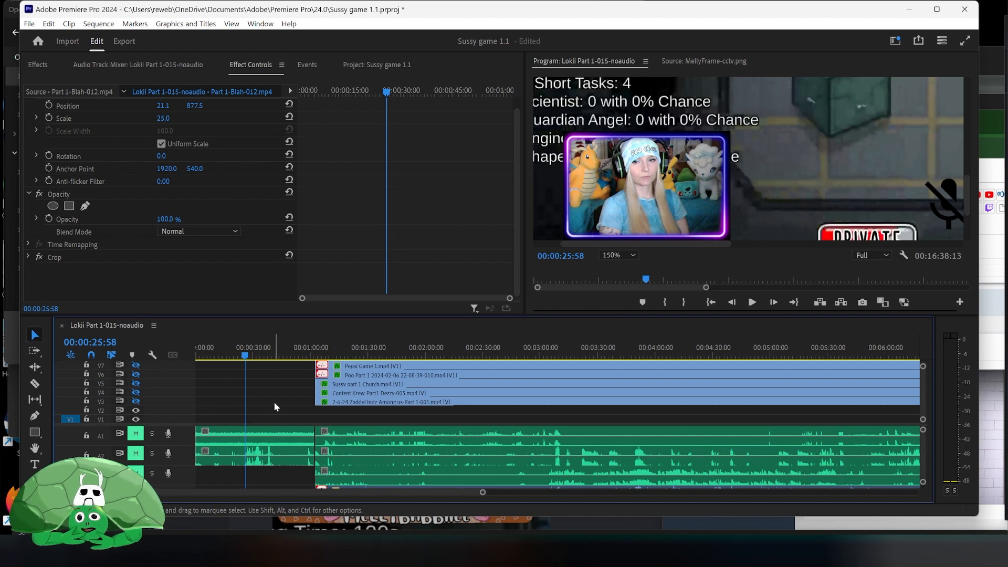
- Bring ImBlahhh-cctv.png from the processed frames folder onto the top new video track at the sequence start
{"action": "scroll", "coordinate": [274, 402], "scroll_direction": "up", "scroll_amount": 3}
{"action": "scroll", "coordinate": [273, 399], "scroll_direction": "up", "scroll_amount": 9}
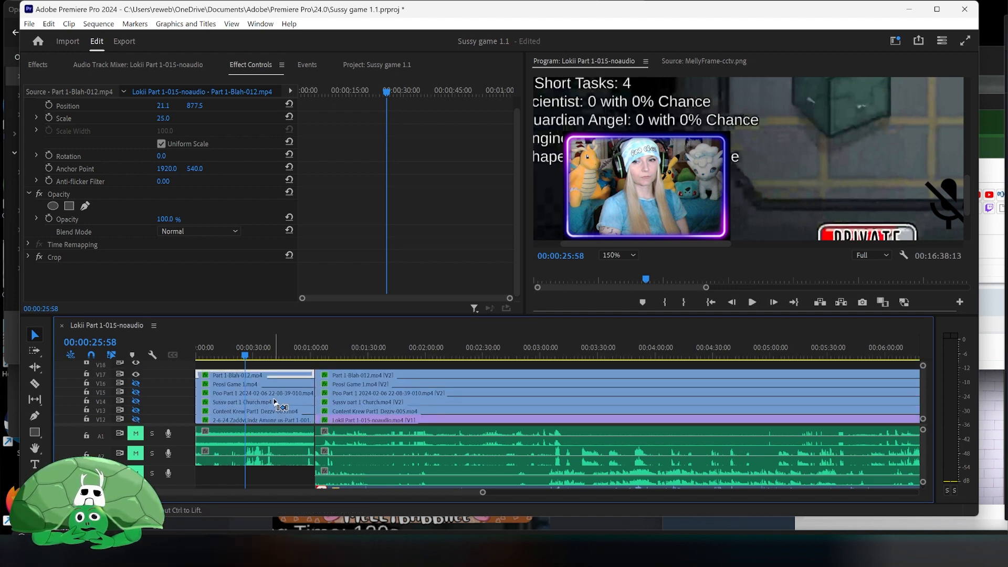
{"action": "scroll", "coordinate": [273, 398], "scroll_direction": "down", "scroll_amount": 2}
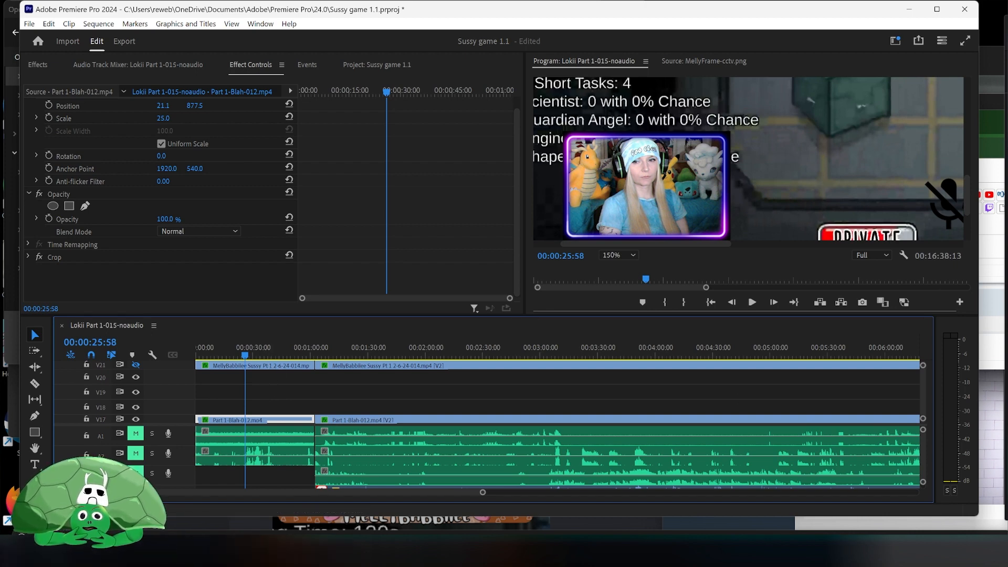
{"action": "key", "text": "alt+Tab"}
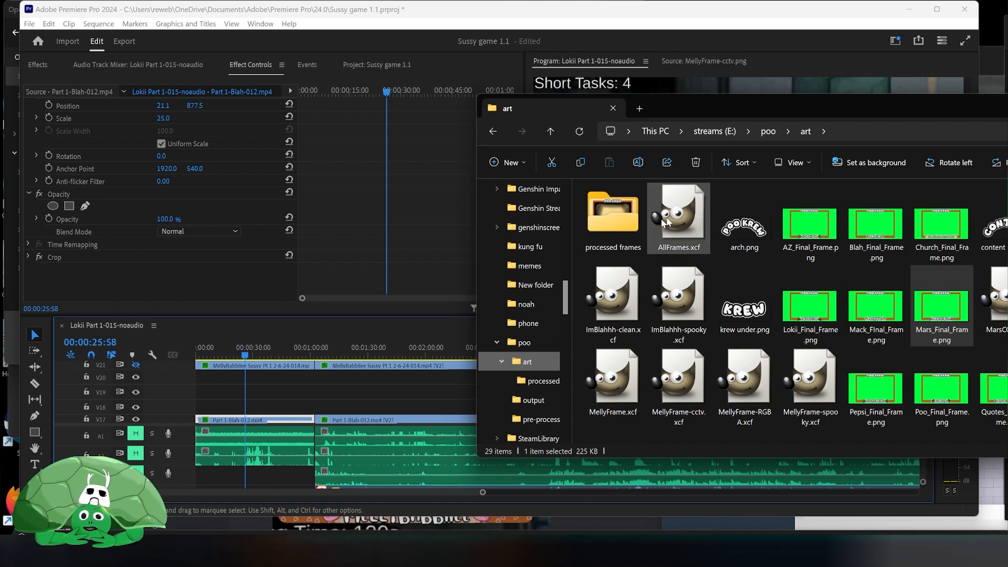
{"action": "double_click", "coordinate": [613, 215]}
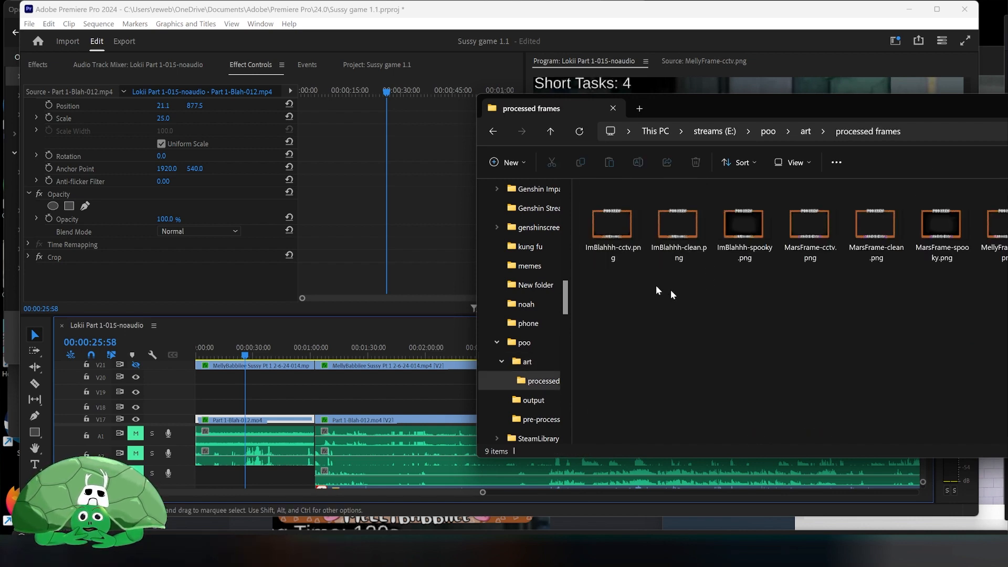
{"action": "left_click_drag", "start_coordinate": [617, 225], "coordinate": [197, 382]}
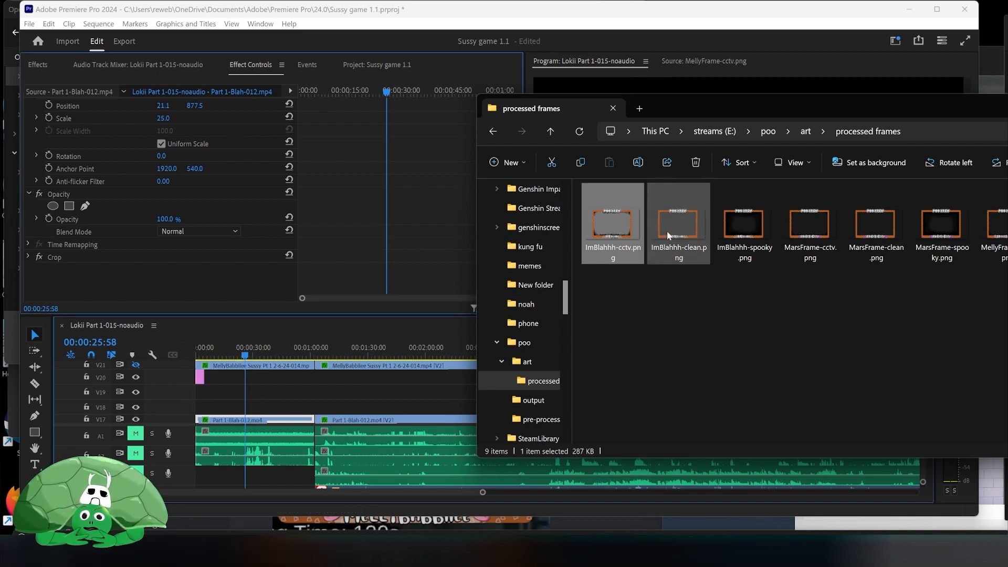
- Place ImBlahhh-clean.png on the next new track at the sequence start
{"action": "left_click_drag", "start_coordinate": [666, 231], "coordinate": [235, 396]}
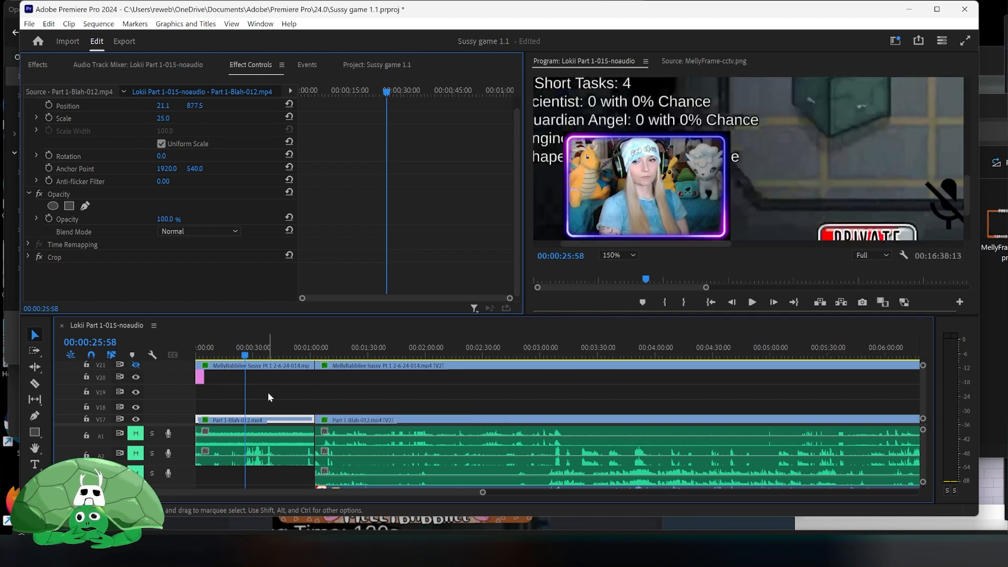
{"action": "key", "text": "ctrl+z"}
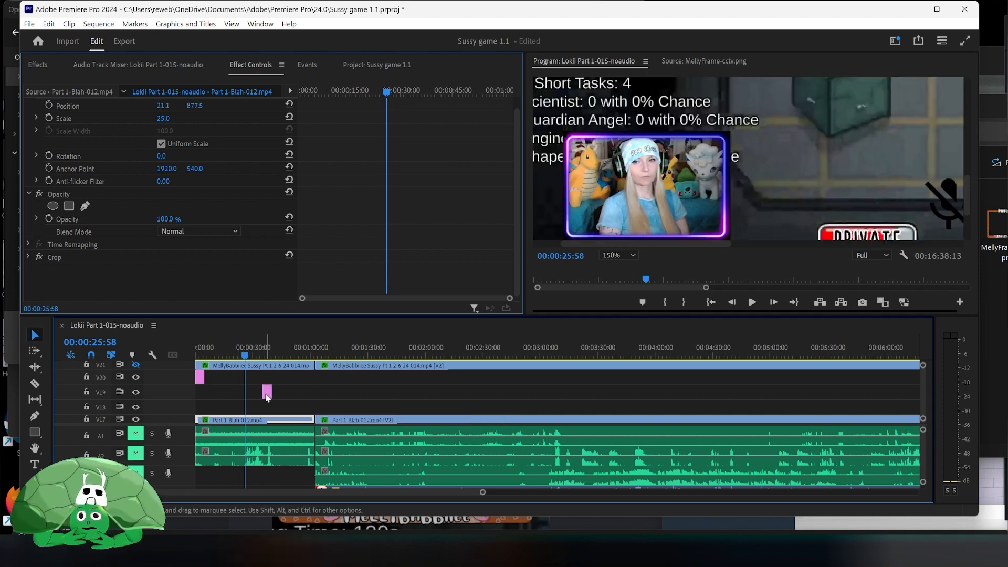
{"action": "left_click_drag", "start_coordinate": [265, 397], "coordinate": [201, 392]}
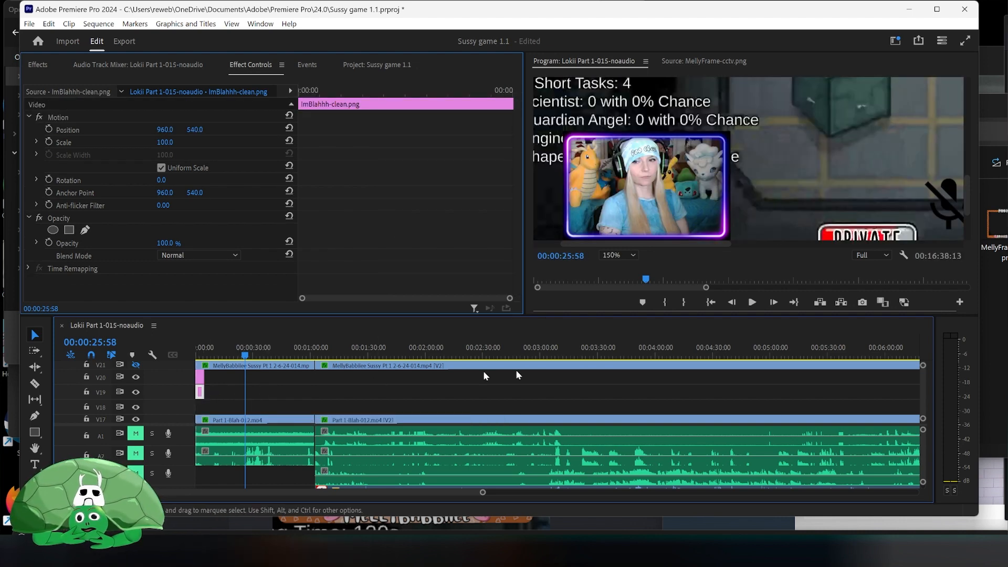
- Place ImBlahhh-spooky.png on the lowest new track at the sequence start
{"action": "left_click", "coordinate": [993, 344]}
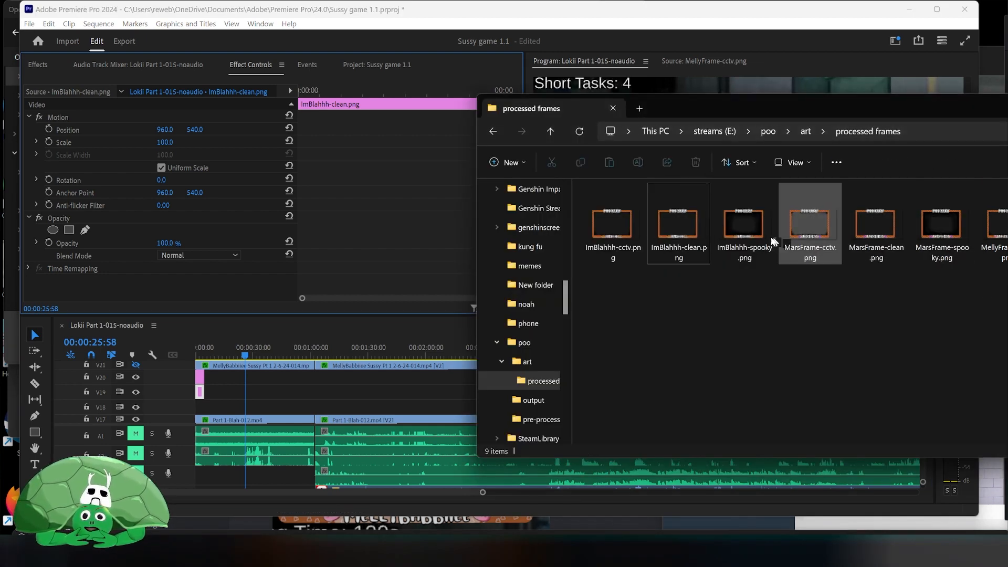
{"action": "left_click_drag", "start_coordinate": [746, 234], "coordinate": [202, 407]}
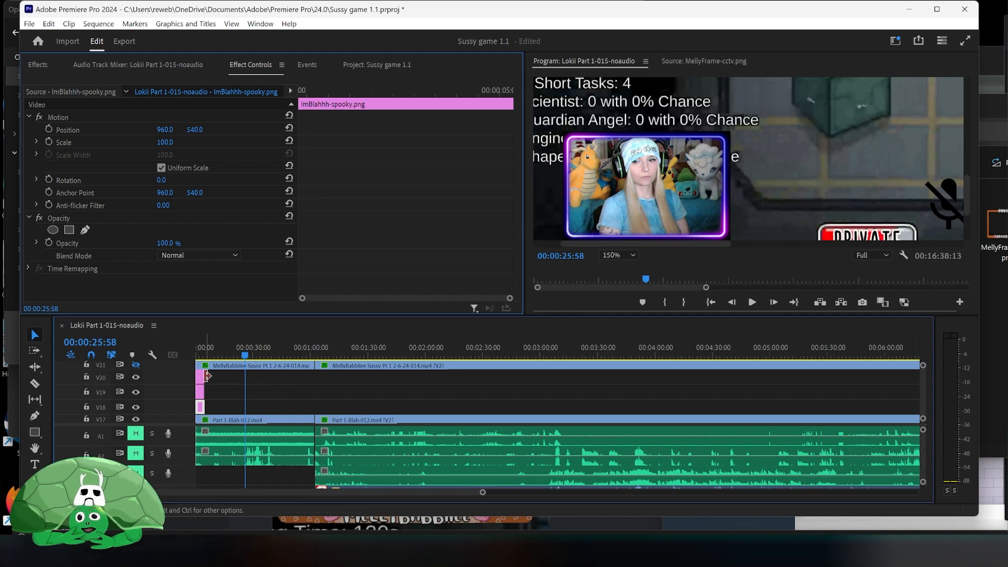
- Stretch the ImBlahhh-cctv and ImBlahhh-clean clips to span the full length of the sequence
{"action": "left_click_drag", "start_coordinate": [202, 376], "coordinate": [579, 390]}
{"action": "left_click_drag", "start_coordinate": [600, 492], "coordinate": [177, 495]}
{"action": "left_click", "coordinate": [201, 393]}
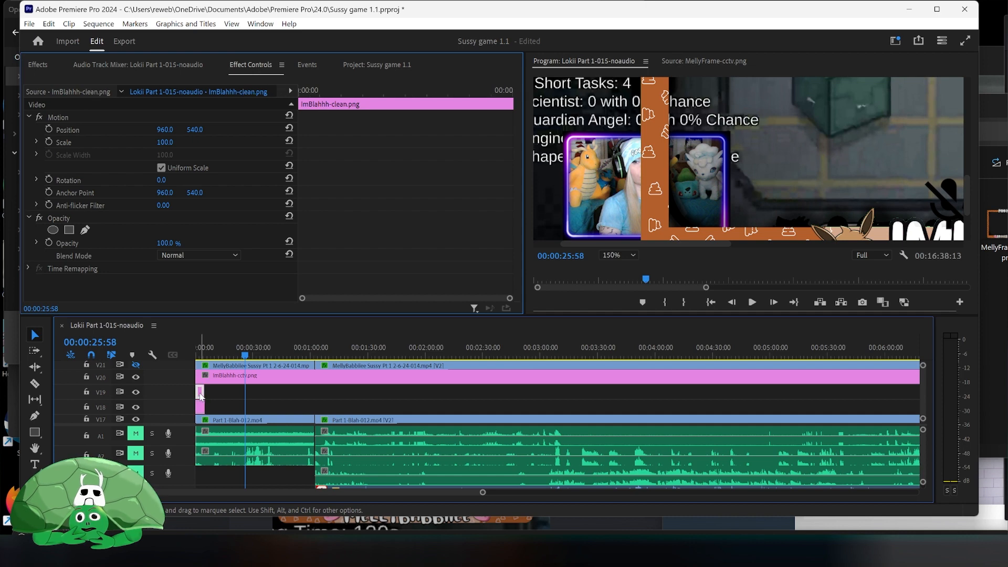
{"action": "left_click_drag", "start_coordinate": [202, 395], "coordinate": [663, 390]}
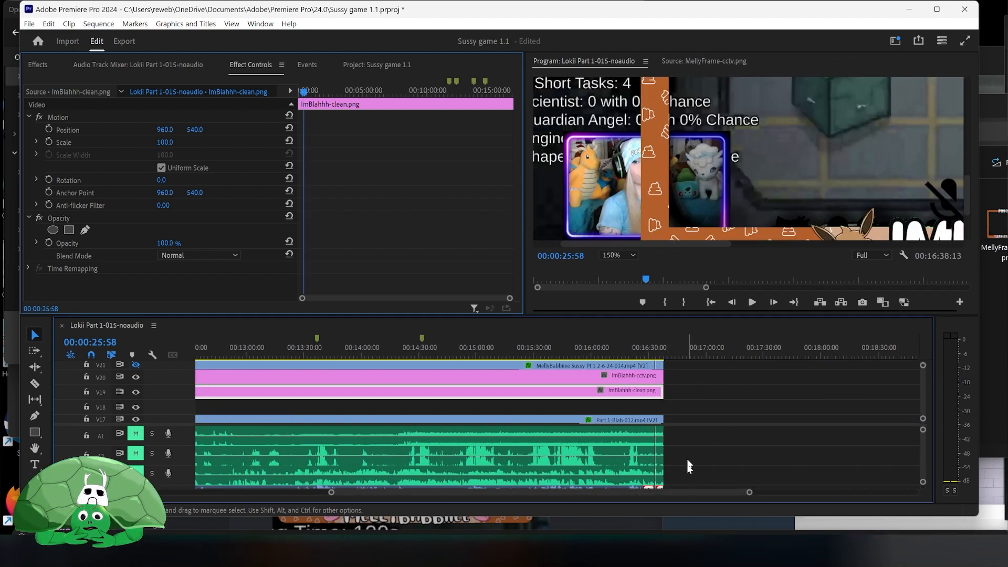
{"action": "left_click", "coordinate": [686, 488]}
{"action": "left_click_drag", "start_coordinate": [687, 492], "coordinate": [300, 486]}
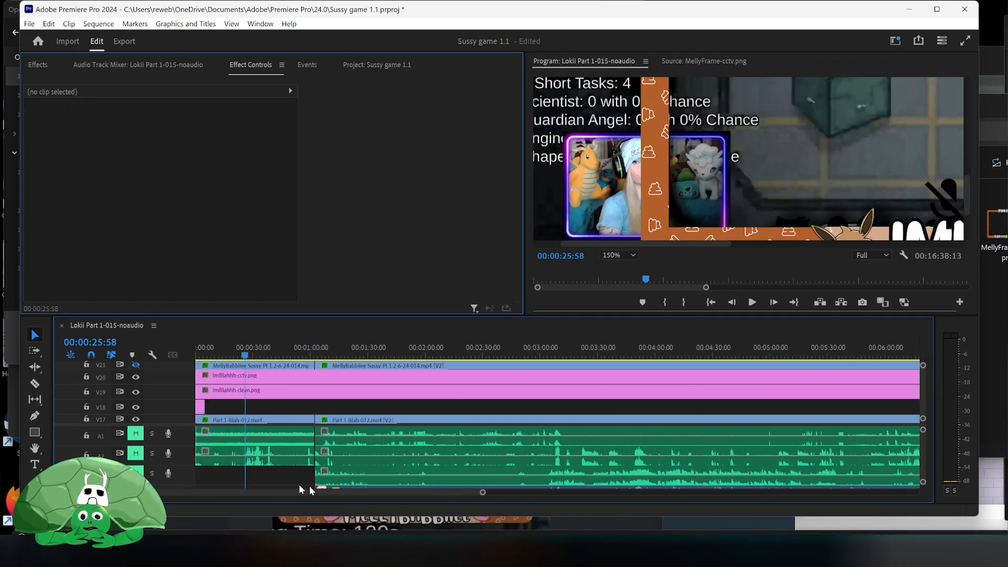
- Stretch the ImBlahhh-spooky clip to span the full length of the sequence
{"action": "left_click", "coordinate": [203, 409]}
{"action": "left_click_drag", "start_coordinate": [205, 407], "coordinate": [634, 408]}
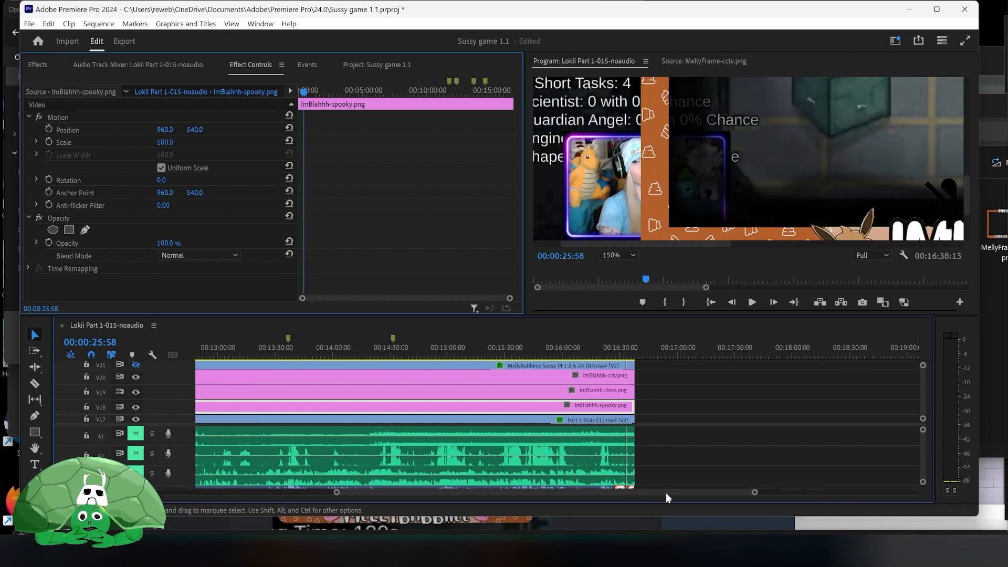
{"action": "left_click_drag", "start_coordinate": [666, 492], "coordinate": [272, 497]}
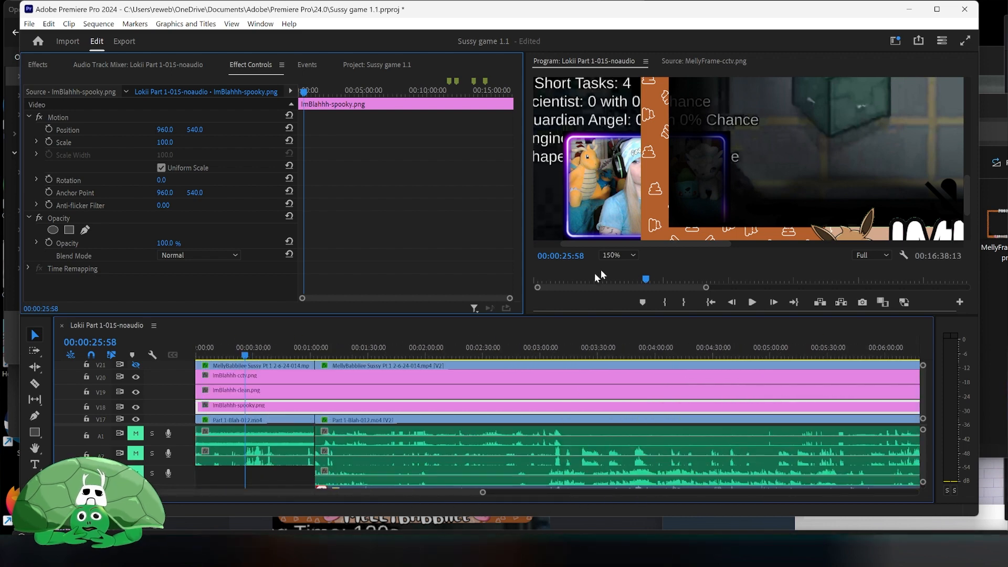
- Fit the program monitor view and hide the ImBlahhh-cctv and ImBlahhh-clean overlay tracks
{"action": "left_click", "coordinate": [618, 255]}
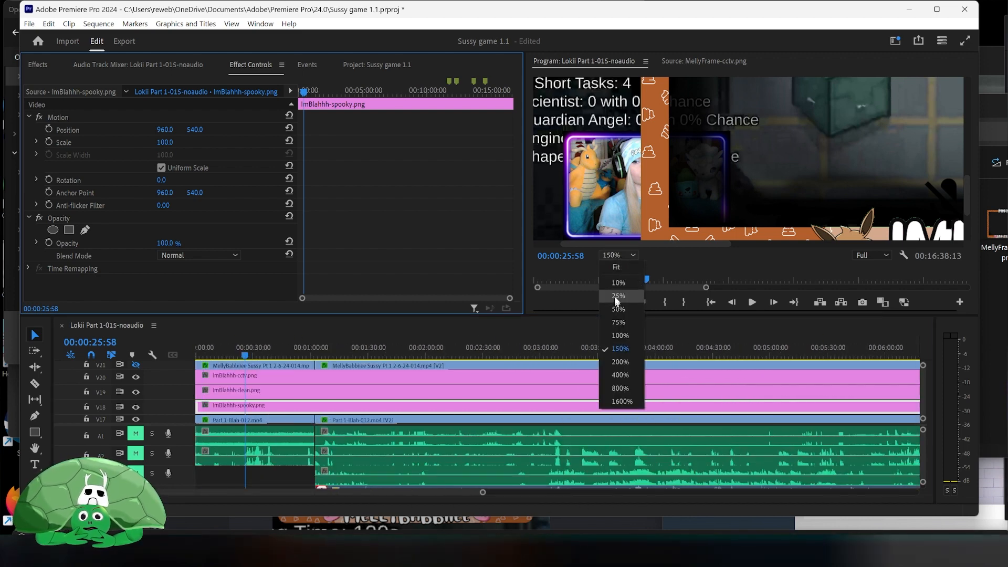
{"action": "left_click", "coordinate": [624, 270]}
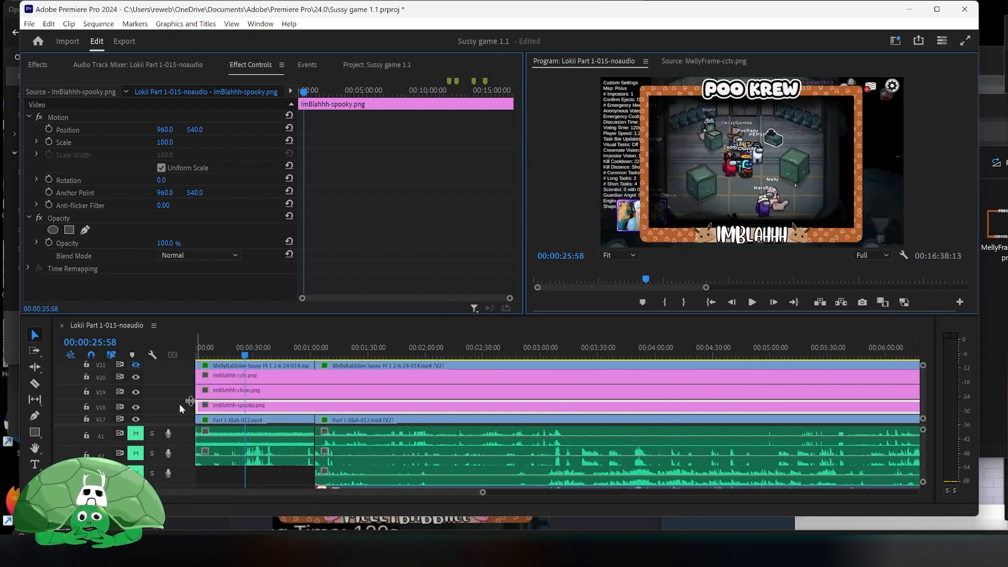
{"action": "left_click", "coordinate": [136, 377]}
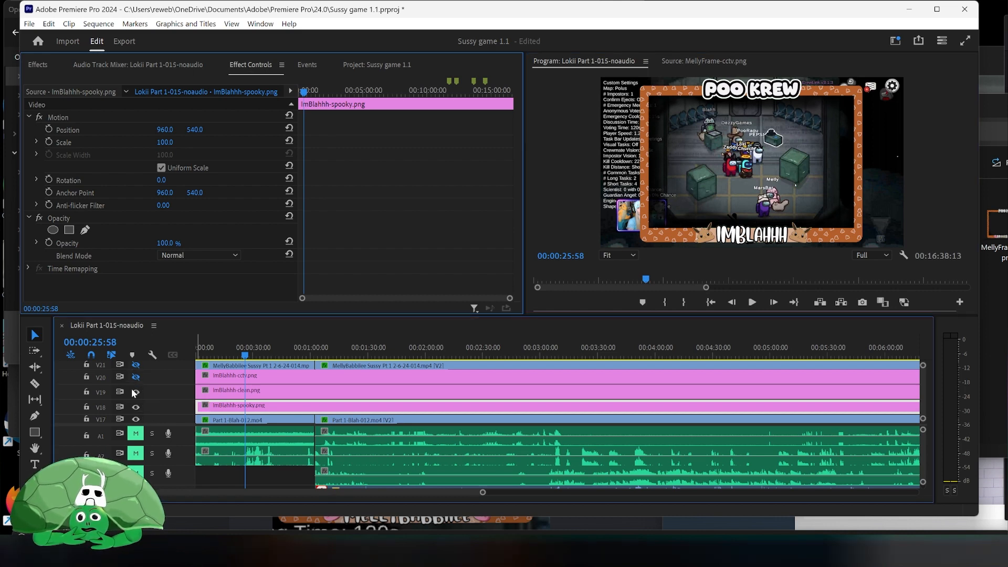
{"action": "left_click", "coordinate": [135, 392]}
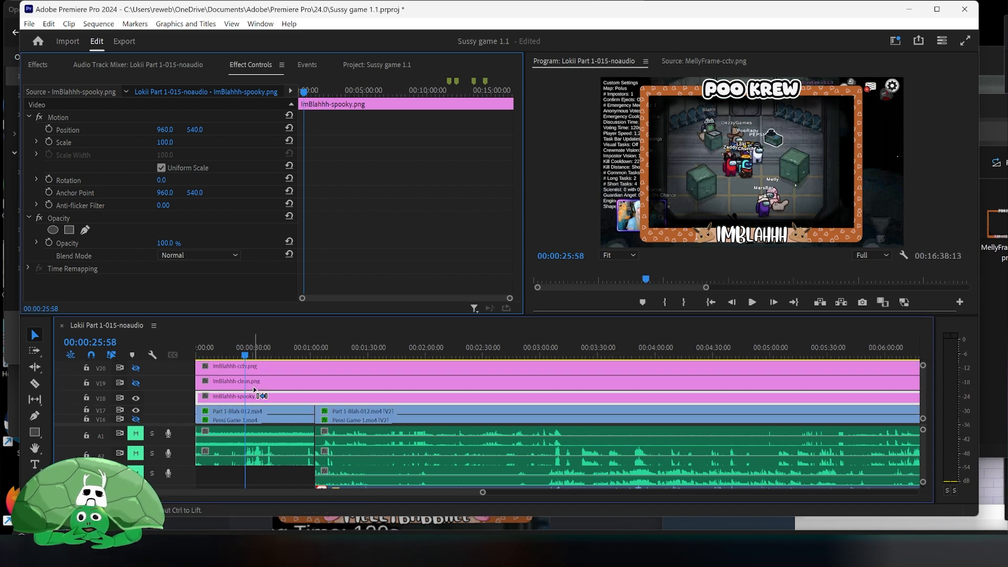
- Copy the Motion effect from the Part 1-Blah-012.mp4 webcam clip
{"action": "scroll", "coordinate": [255, 405], "scroll_direction": "down", "scroll_amount": 1}
{"action": "left_click", "coordinate": [249, 413]}
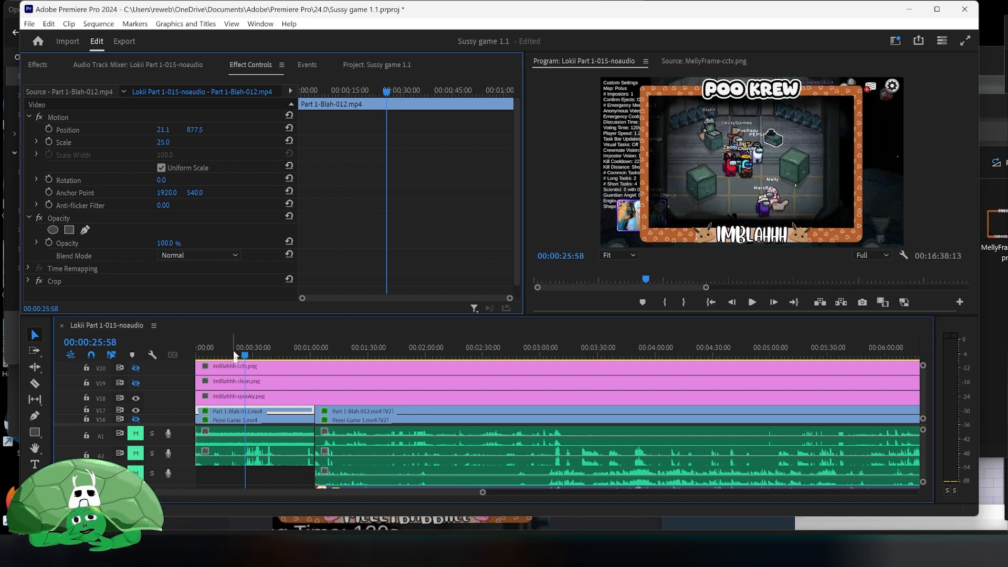
{"action": "left_click", "coordinate": [112, 118]}
{"action": "right_click", "coordinate": [112, 117]}
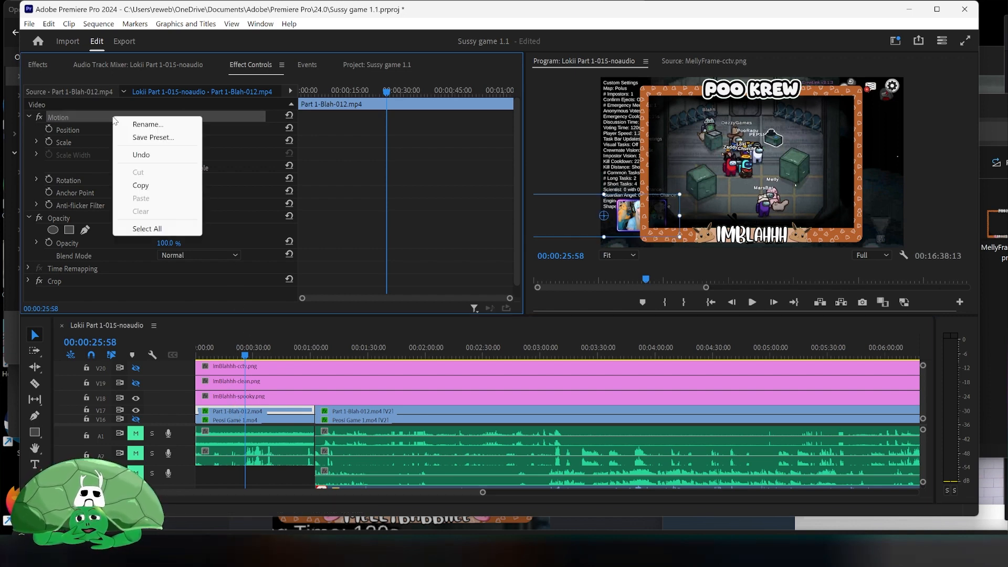
{"action": "left_click", "coordinate": [140, 184]}
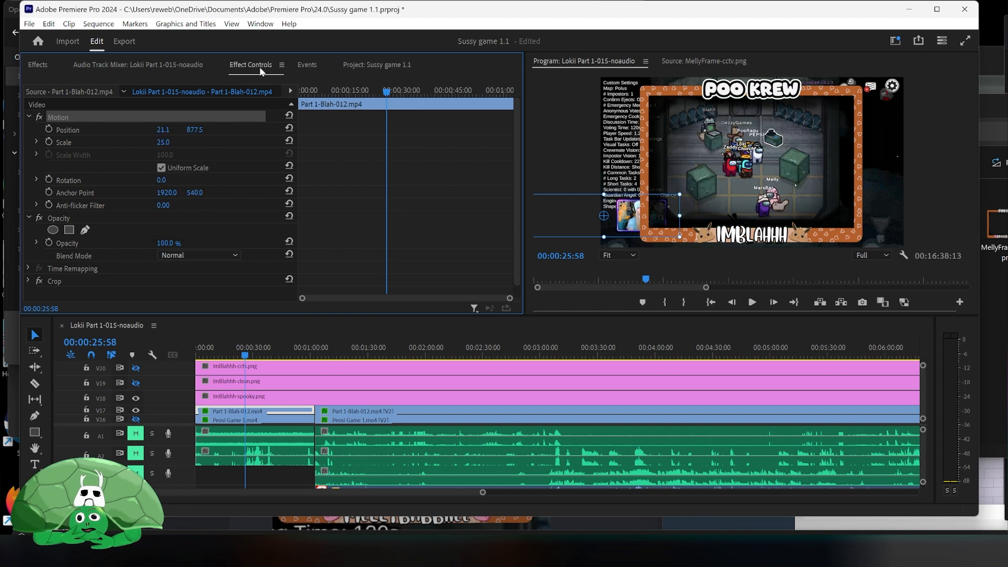
- Paste the copied Motion effect onto the ImBlahhh-spooky clip
{"action": "left_click", "coordinate": [215, 398]}
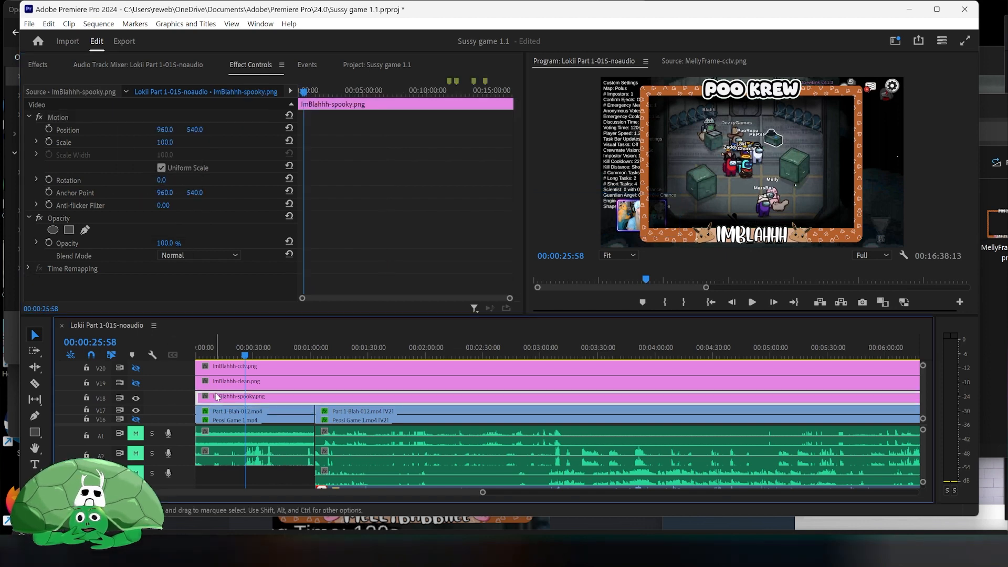
{"action": "left_click", "coordinate": [111, 117]}
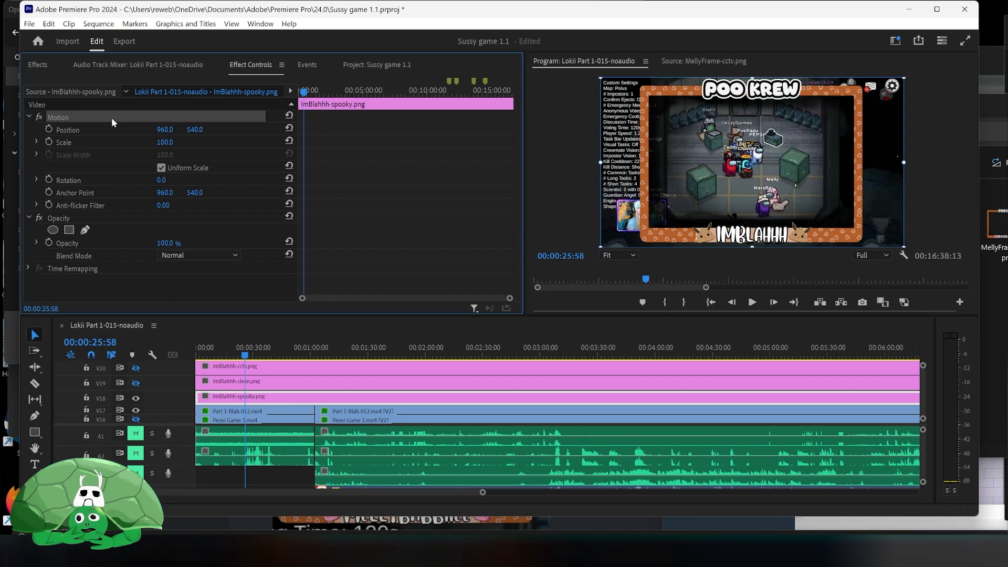
{"action": "right_click", "coordinate": [111, 118]}
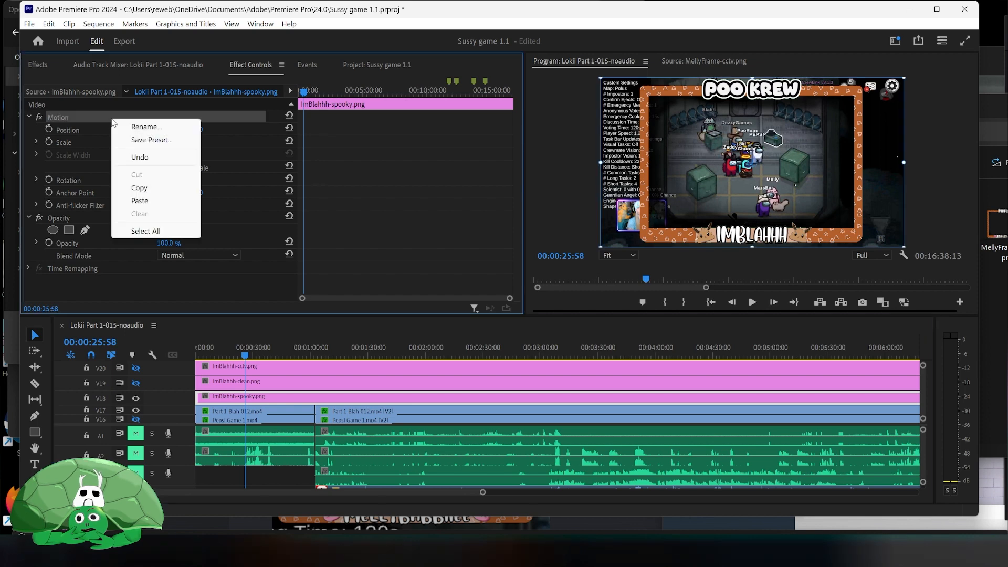
{"action": "left_click", "coordinate": [140, 200]}
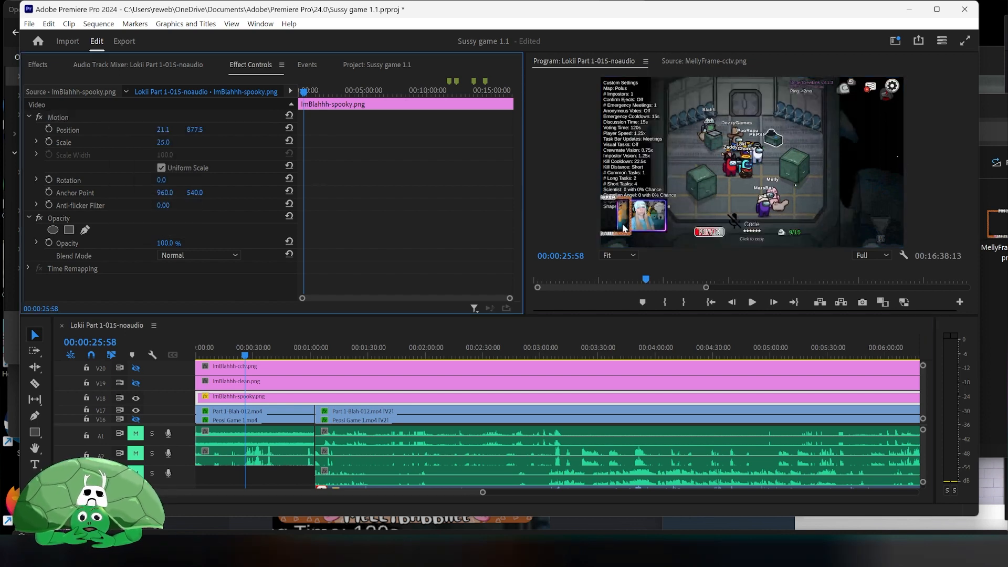
- Move the spooky overlay onto the webcam, to about position 250.9, 878.5
{"action": "left_click", "coordinate": [121, 131]}
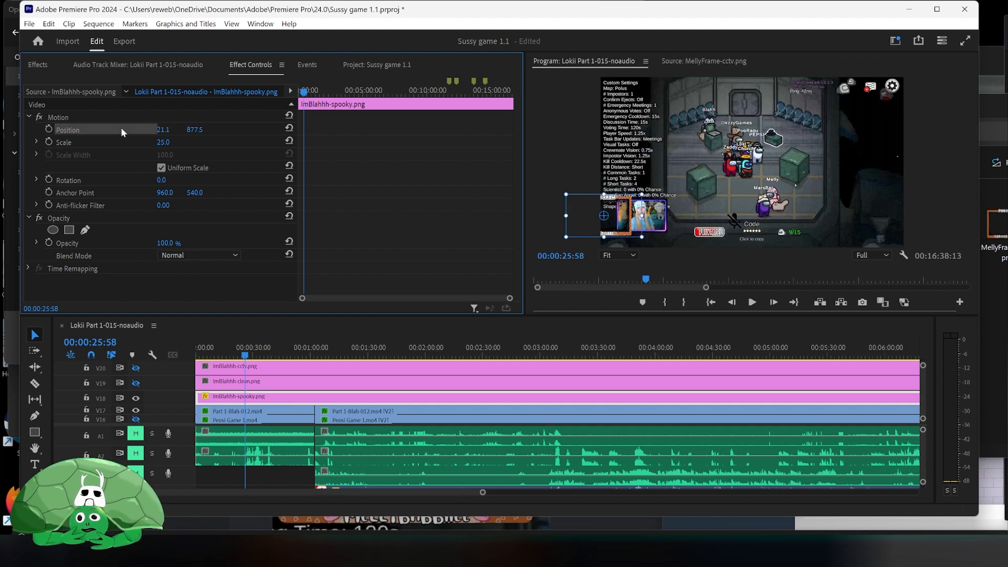
{"action": "left_click_drag", "start_coordinate": [604, 221], "coordinate": [641, 220]}
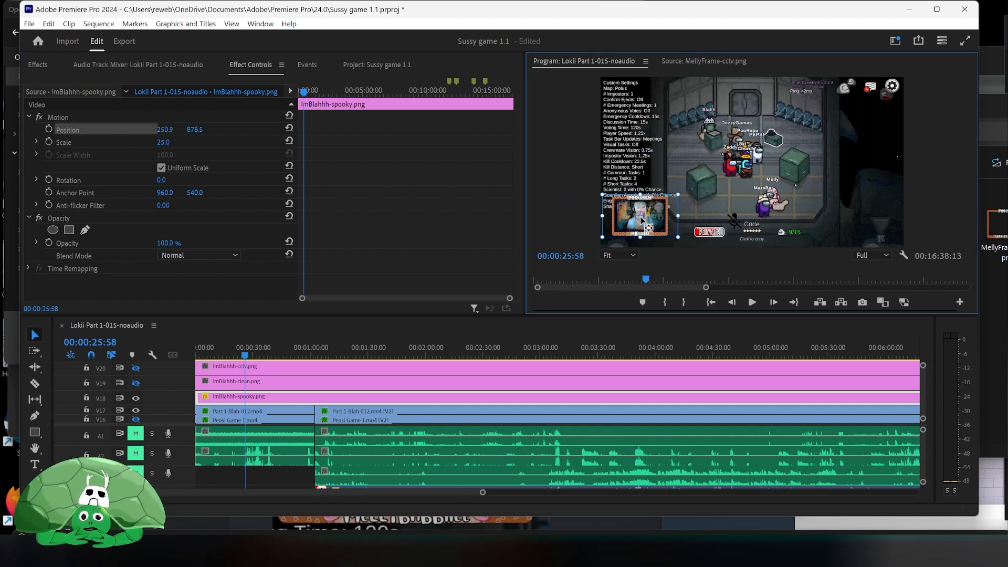
- Nudge the spooky overlay's position to about 259.7, 875.8 so the frame lines up with the webcam
{"action": "left_click", "coordinate": [631, 257]}
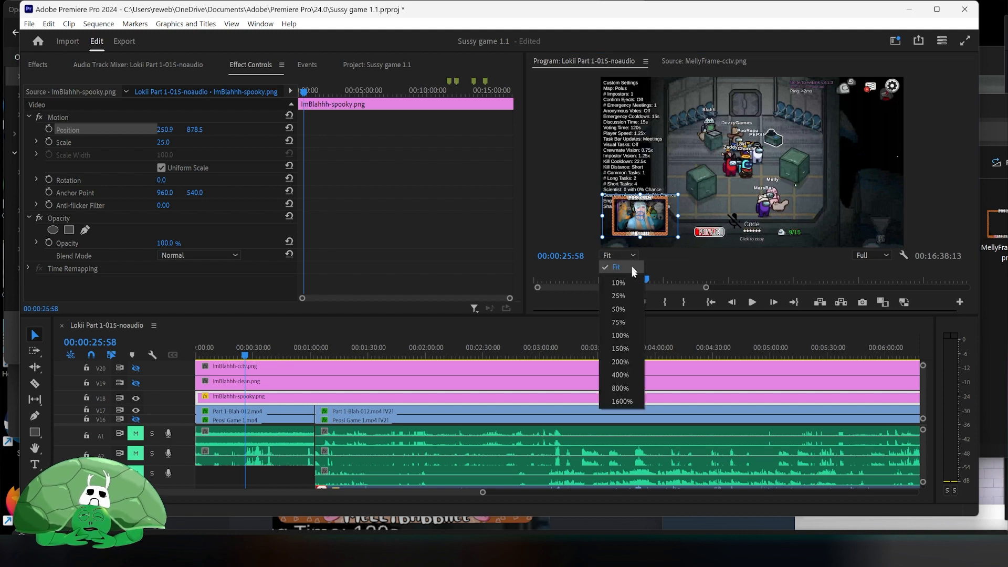
{"action": "left_click", "coordinate": [625, 337]}
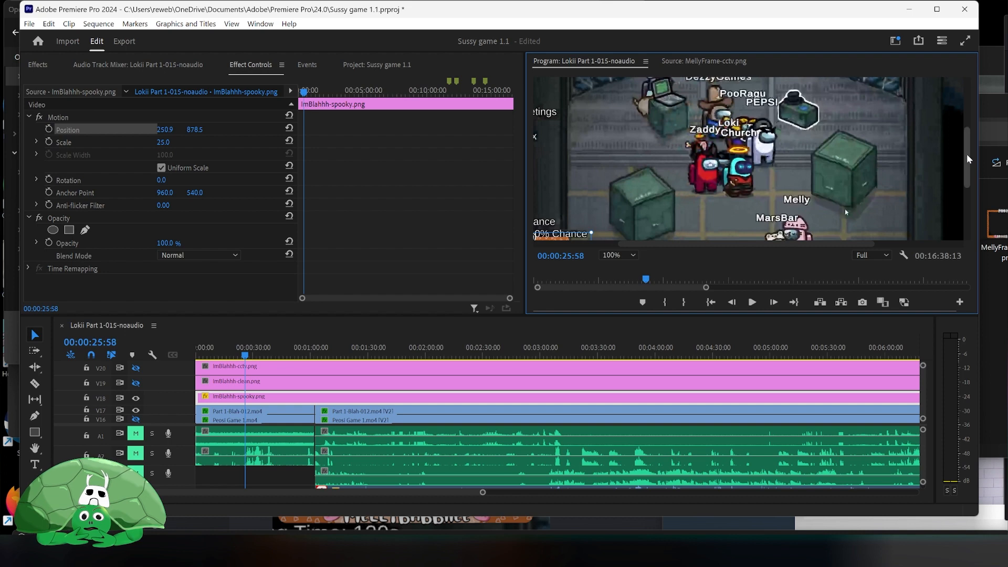
{"action": "left_click_drag", "start_coordinate": [968, 156], "coordinate": [965, 216]}
{"action": "left_click_drag", "start_coordinate": [672, 244], "coordinate": [575, 244]}
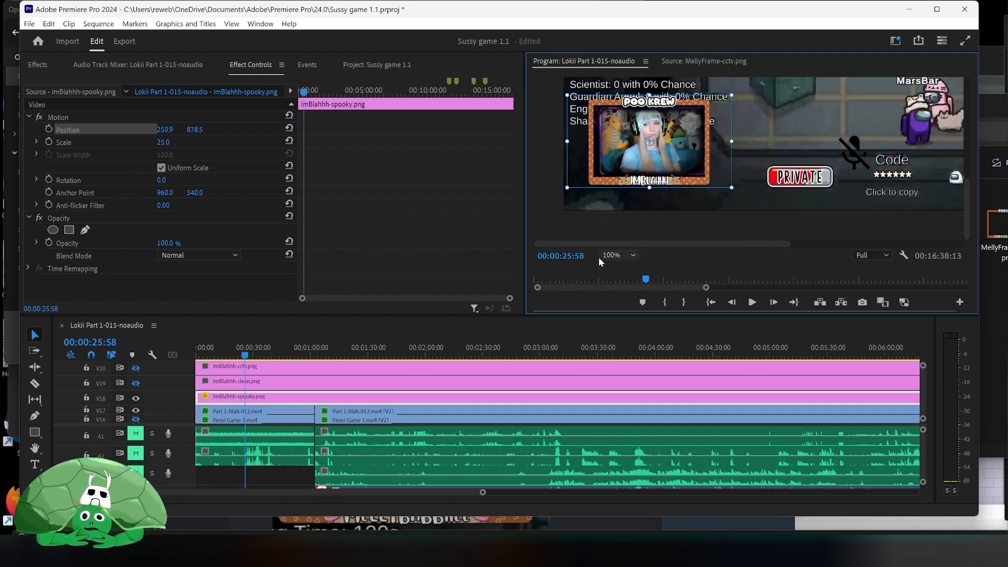
{"action": "left_click", "coordinate": [618, 255]}
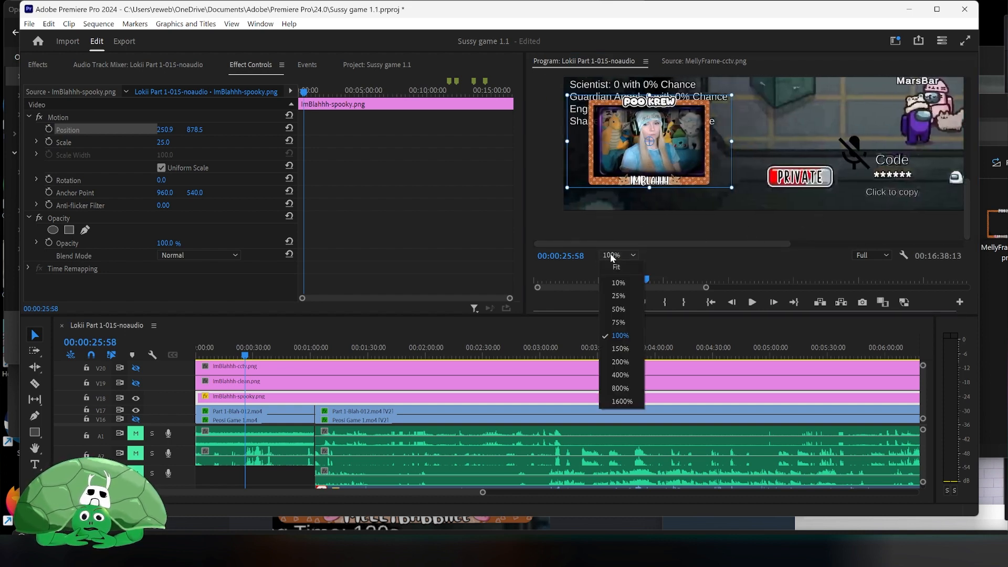
{"action": "left_click", "coordinate": [621, 362]}
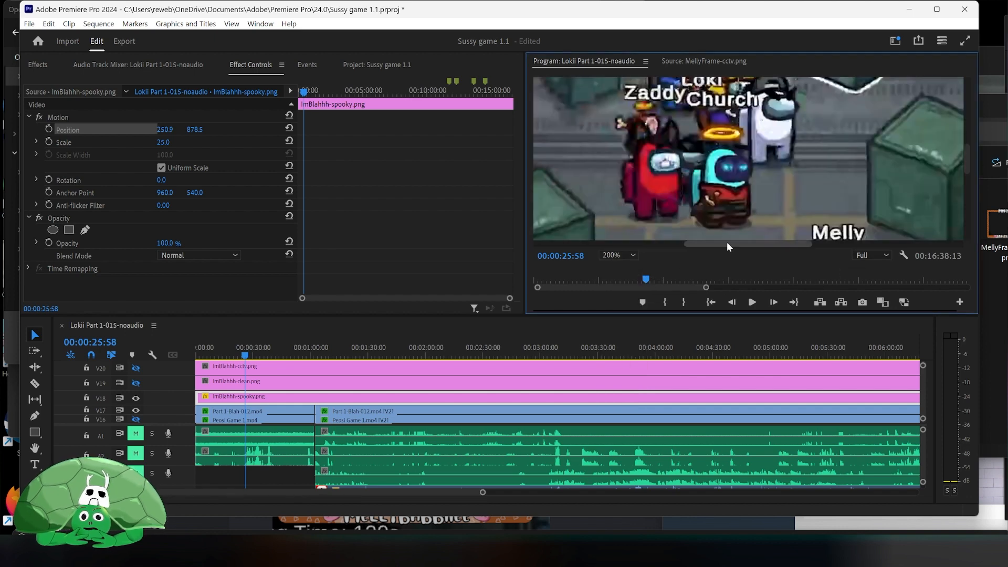
{"action": "left_click_drag", "start_coordinate": [724, 241], "coordinate": [625, 239]}
{"action": "left_click_drag", "start_coordinate": [965, 157], "coordinate": [960, 210]}
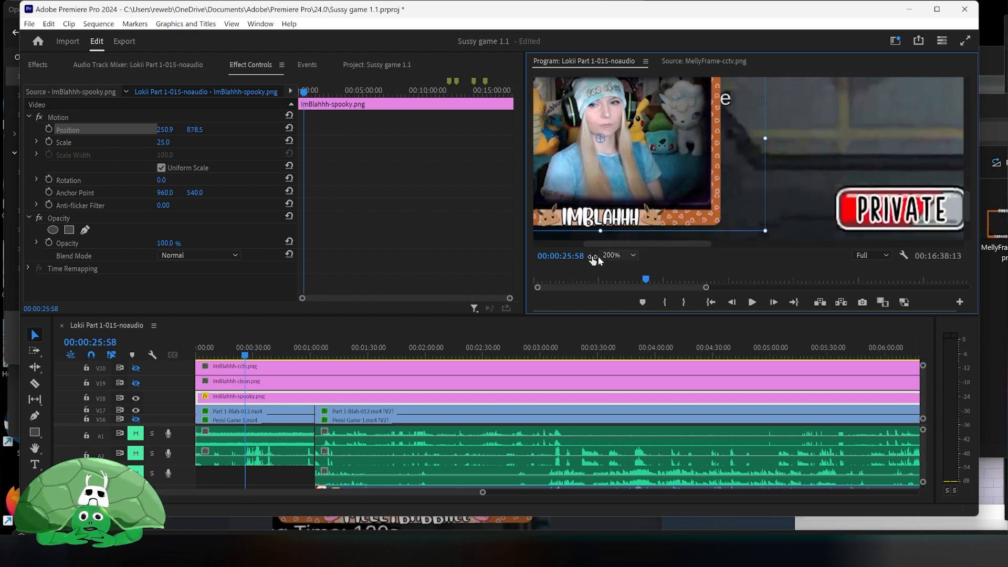
{"action": "left_click_drag", "start_coordinate": [634, 245], "coordinate": [612, 244]}
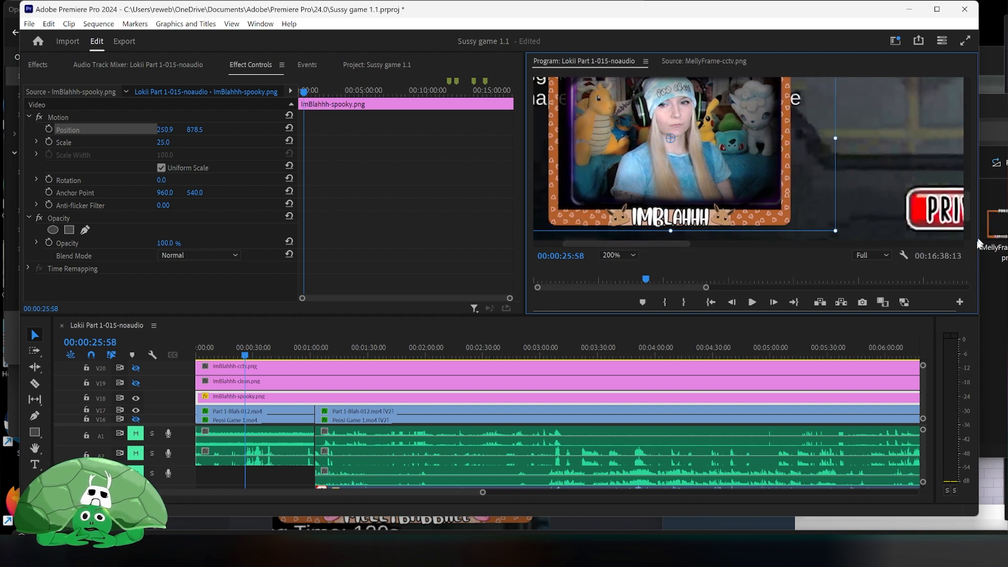
{"action": "left_click_drag", "start_coordinate": [966, 219], "coordinate": [966, 213]}
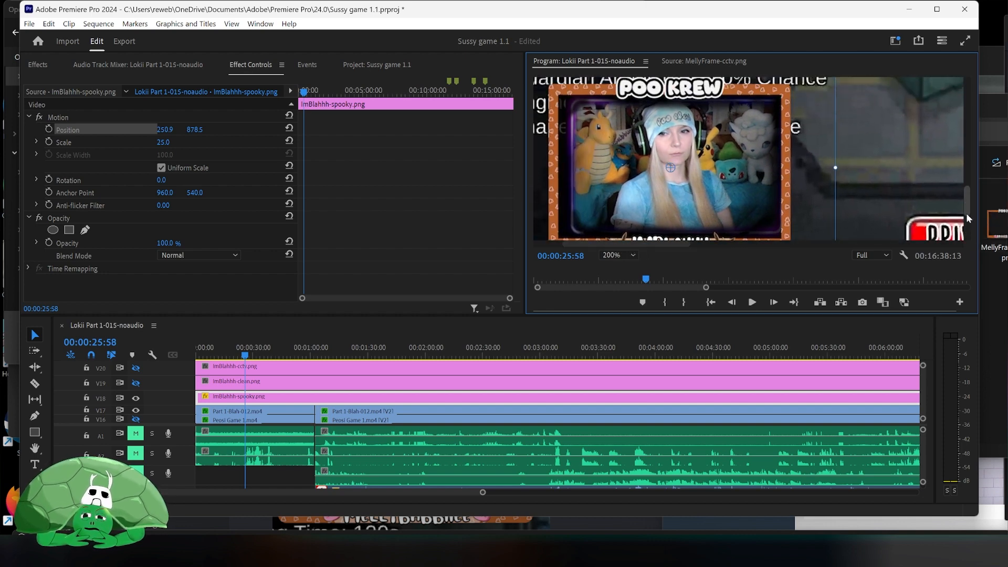
{"action": "mouse_move", "coordinate": [716, 163]}
{"action": "left_mouse_down"}
{"action": "mouse_move", "coordinate": [731, 156]}
{"action": "mouse_move", "coordinate": [705, 169]}
{"action": "mouse_move", "coordinate": [720, 158]}
{"action": "left_mouse_up"}
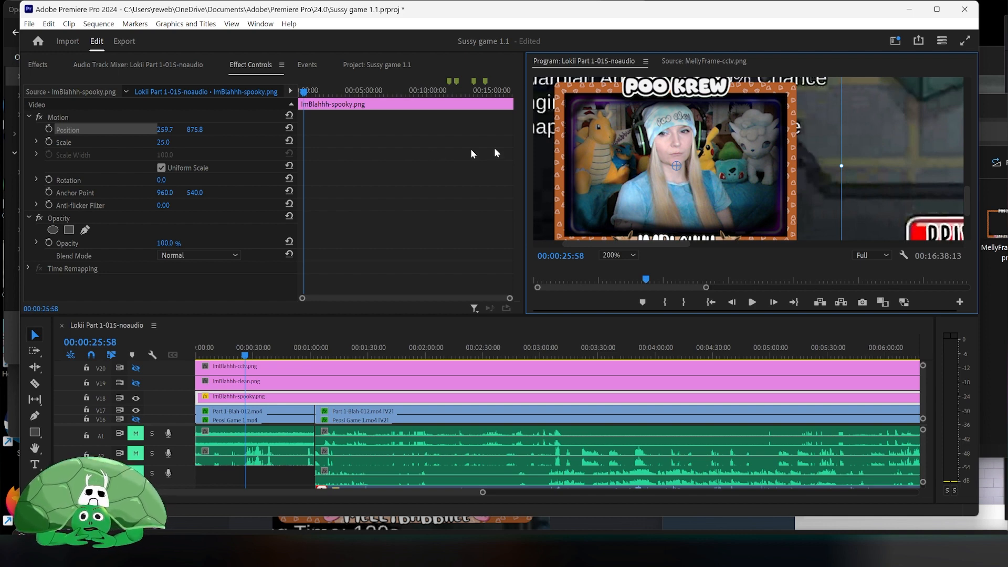
- Set the spooky overlay's scale to about 22.9
{"action": "left_click", "coordinate": [165, 141]}
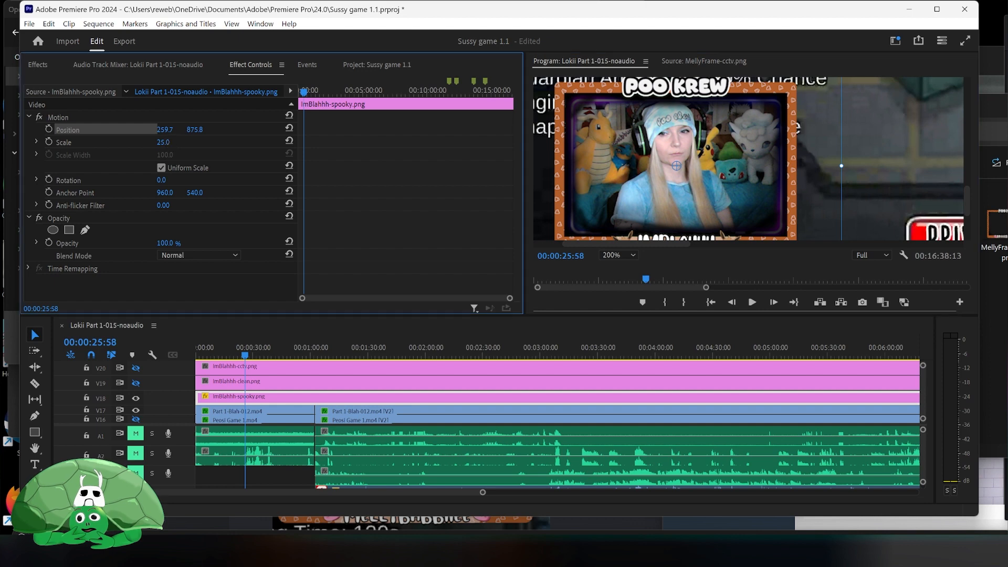
{"action": "left_click", "coordinate": [36, 138]}
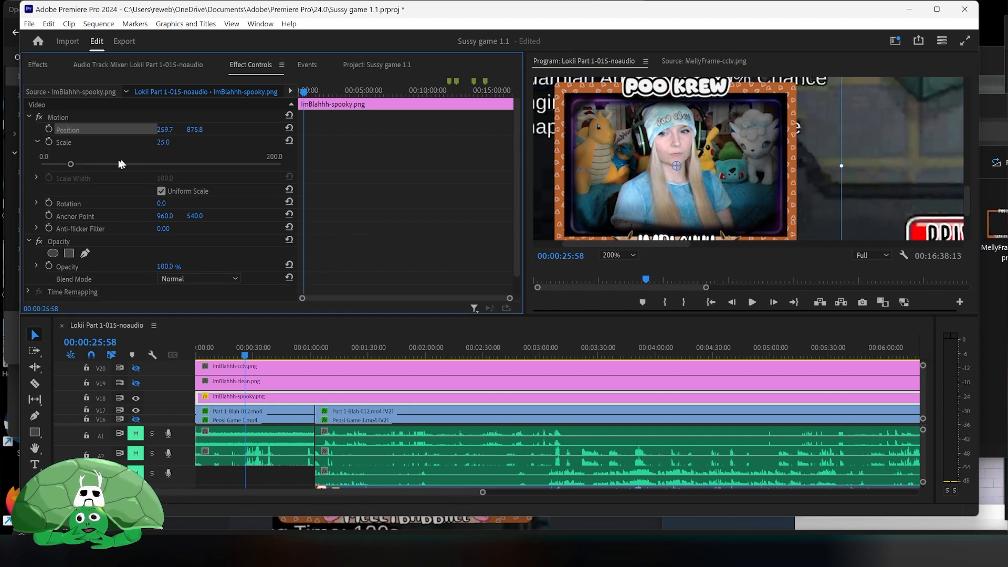
{"action": "left_click_drag", "start_coordinate": [72, 164], "coordinate": [67, 166]}
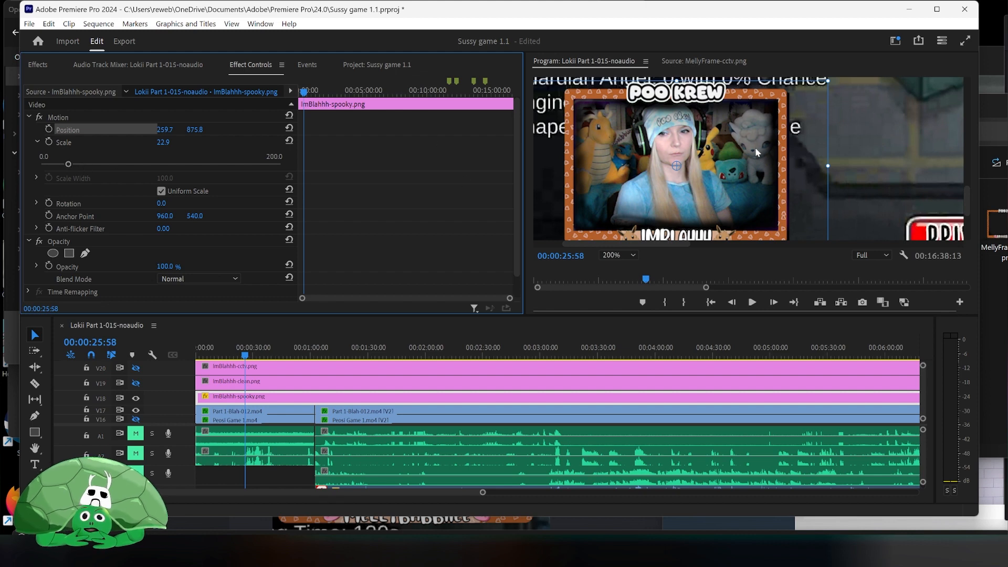
{"action": "mouse_move", "coordinate": [968, 204]}
{"action": "left_mouse_down"}
{"action": "mouse_move", "coordinate": [968, 196]}
{"action": "mouse_move", "coordinate": [970, 204]}
{"action": "left_mouse_up"}
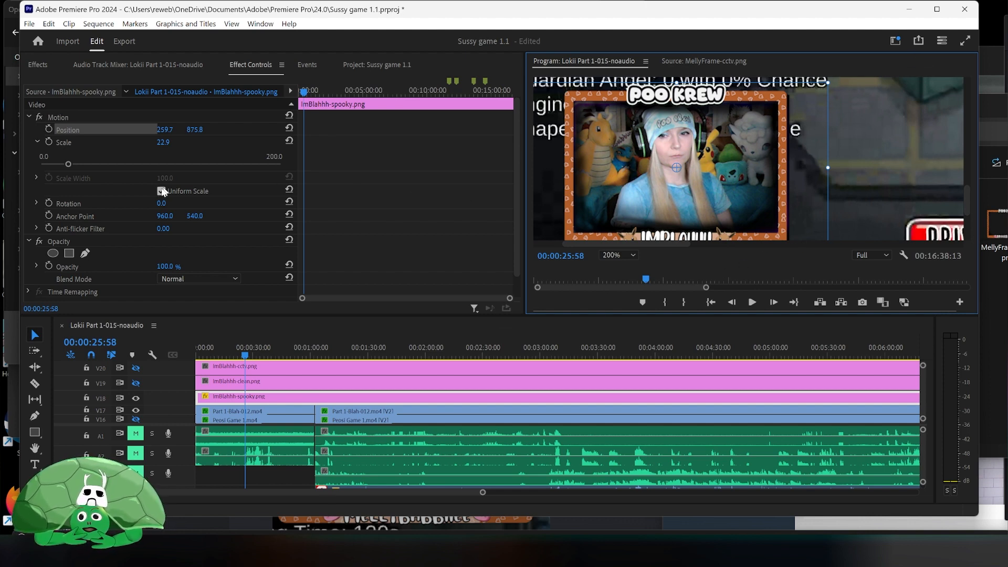
- Crop the first webcam clip on the lower video track to Left 58.4% and Top 11.5%
{"action": "left_click", "coordinate": [288, 413]}
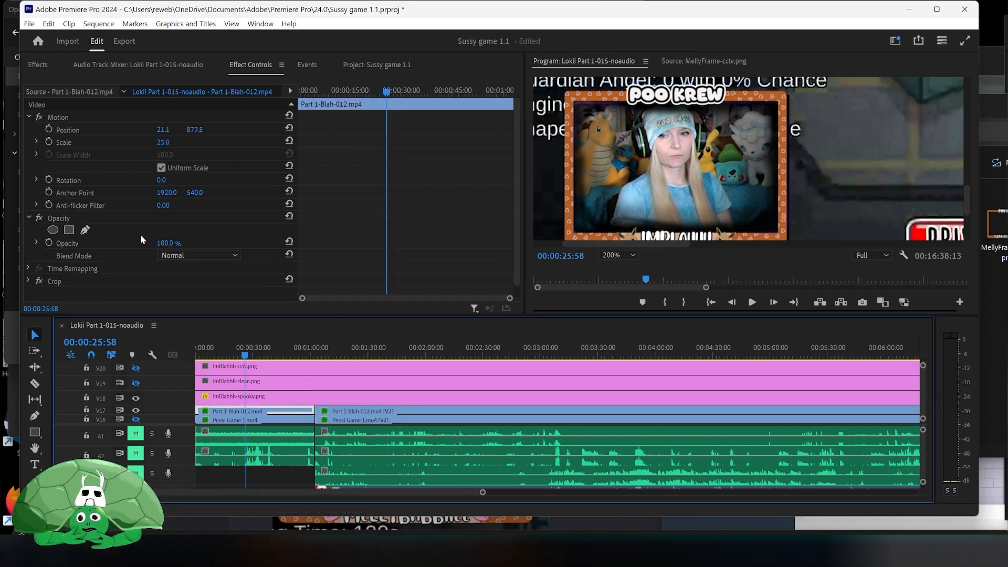
{"action": "scroll", "coordinate": [140, 237], "scroll_direction": "down", "scroll_amount": 1}
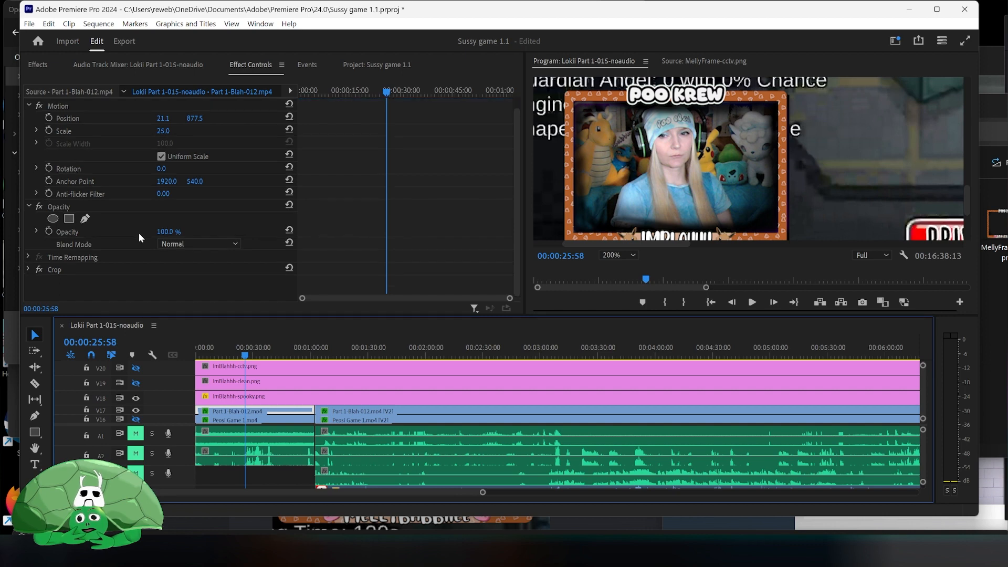
{"action": "left_click", "coordinate": [24, 269]}
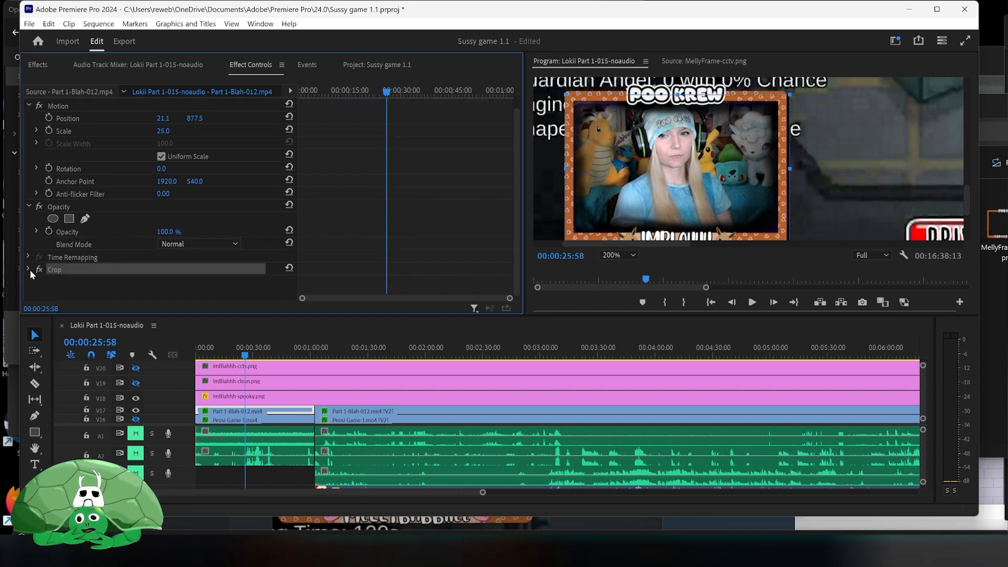
{"action": "left_click", "coordinate": [29, 269]}
{"action": "scroll", "coordinate": [115, 252], "scroll_direction": "down", "scroll_amount": 6}
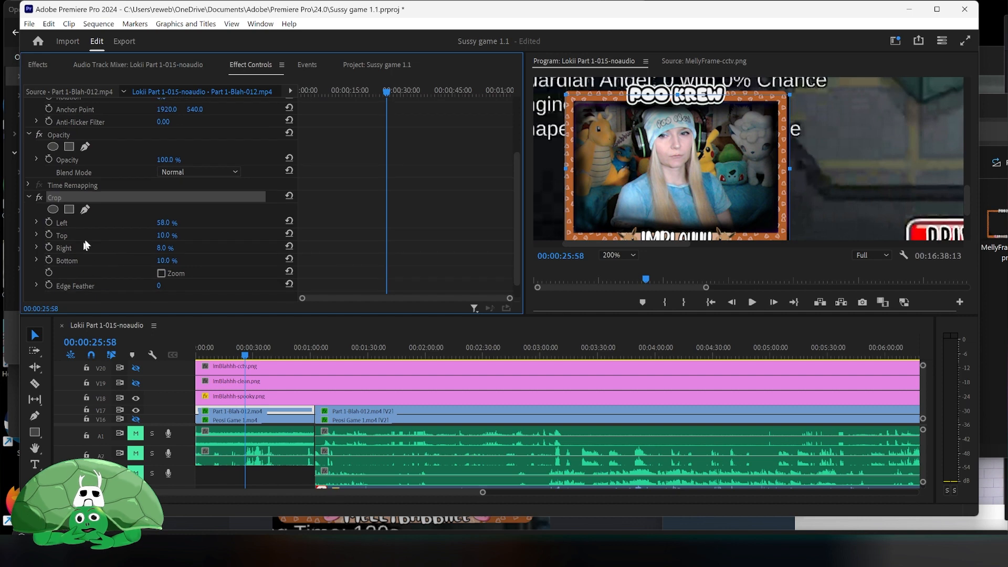
{"action": "left_click", "coordinate": [36, 222]}
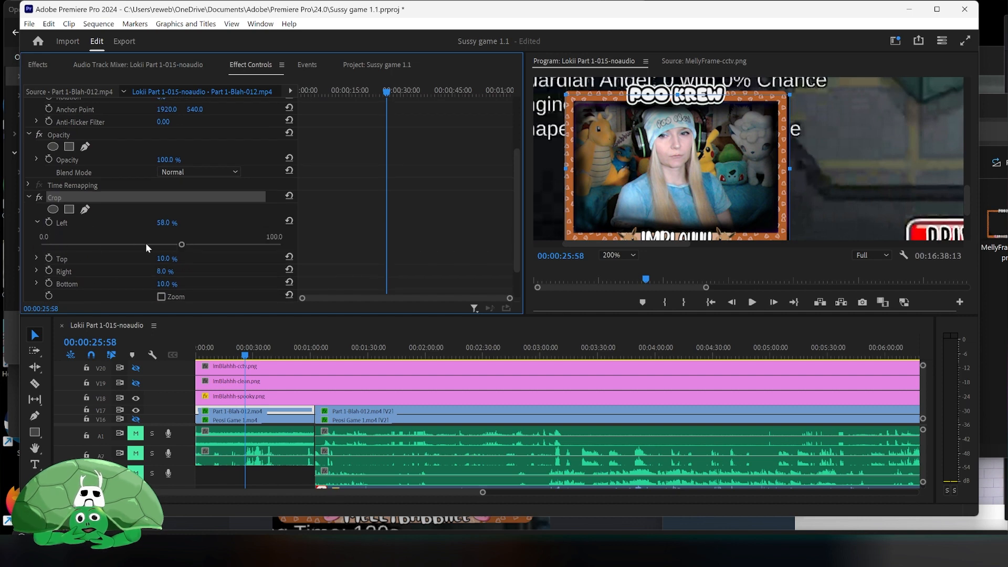
{"action": "mouse_move", "coordinate": [182, 247]}
{"action": "left_mouse_down"}
{"action": "mouse_move", "coordinate": [198, 247]}
{"action": "mouse_move", "coordinate": [180, 246]}
{"action": "left_mouse_up"}
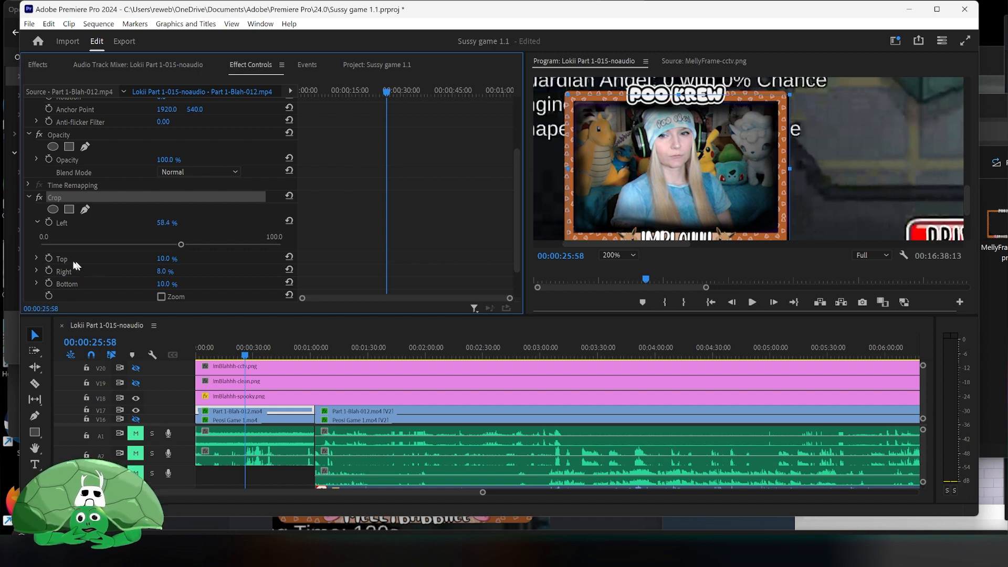
{"action": "left_click", "coordinate": [37, 258]}
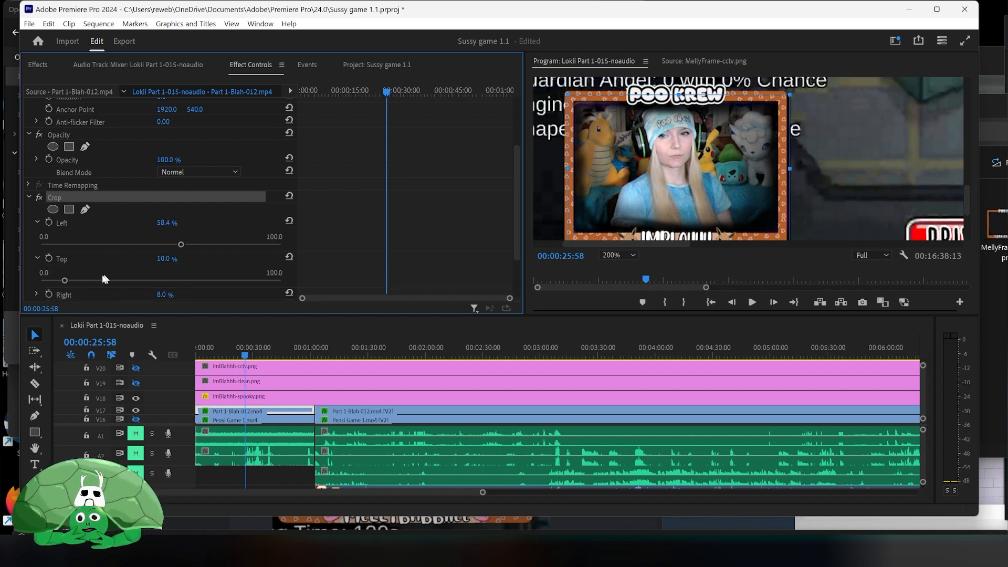
{"action": "left_click_drag", "start_coordinate": [64, 281], "coordinate": [68, 283]}
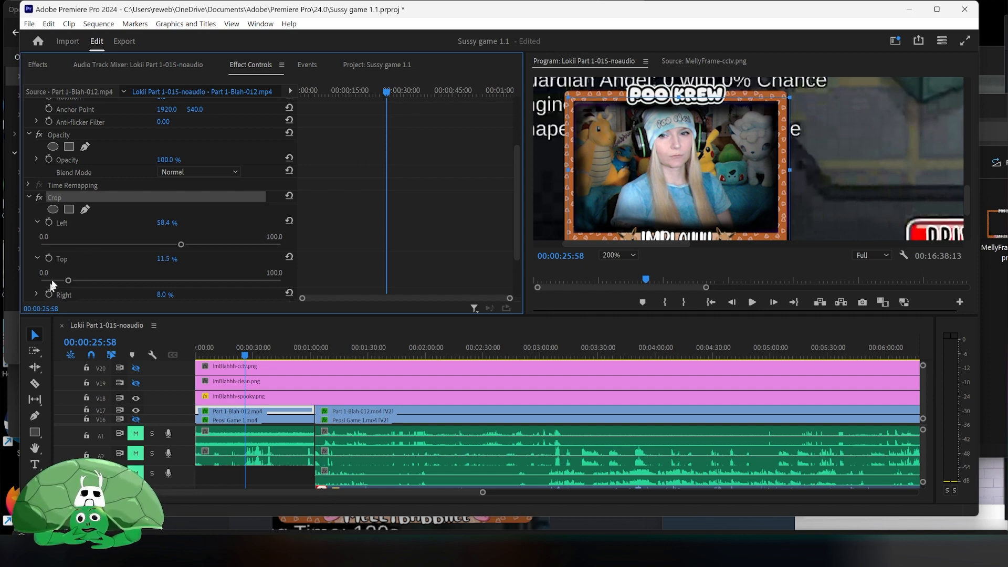
- Set the same webcam clip's crop to Right 9.5% and Bottom 13.5%
{"action": "scroll", "coordinate": [95, 252], "scroll_direction": "down", "scroll_amount": 1}
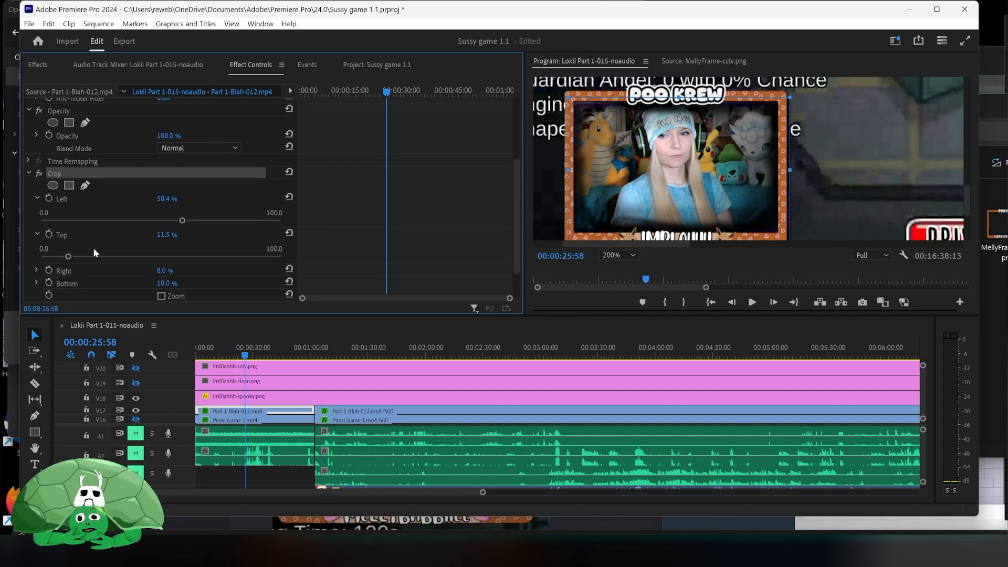
{"action": "left_click", "coordinate": [37, 270]}
{"action": "left_click_drag", "start_coordinate": [61, 293], "coordinate": [63, 293]}
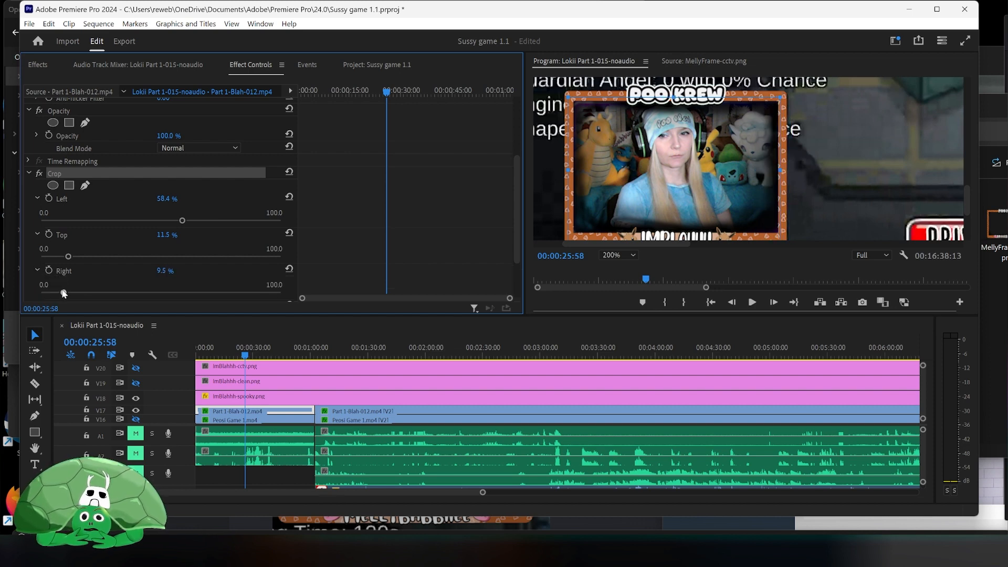
{"action": "scroll", "coordinate": [63, 283], "scroll_direction": "down", "scroll_amount": 1}
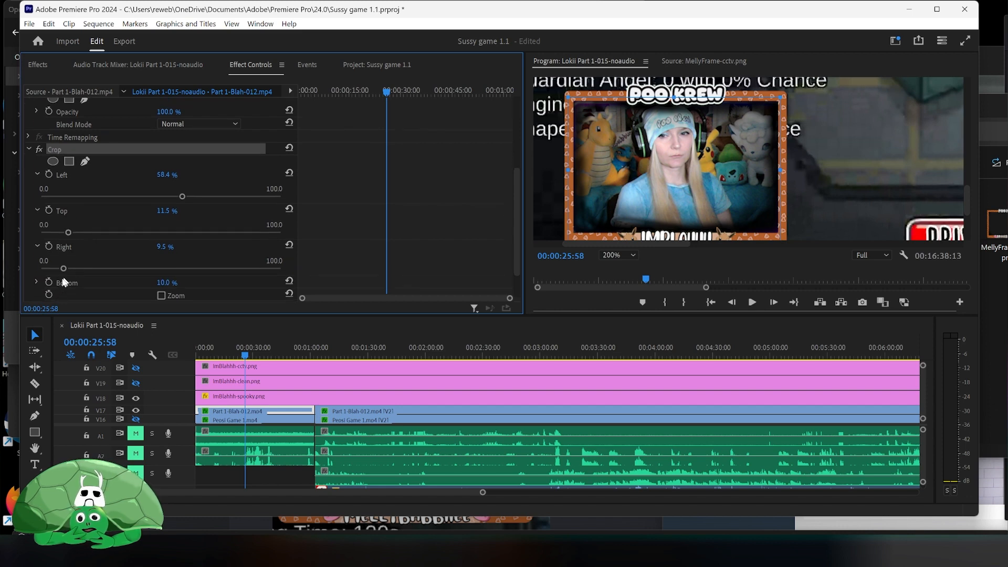
{"action": "left_click", "coordinate": [37, 283]}
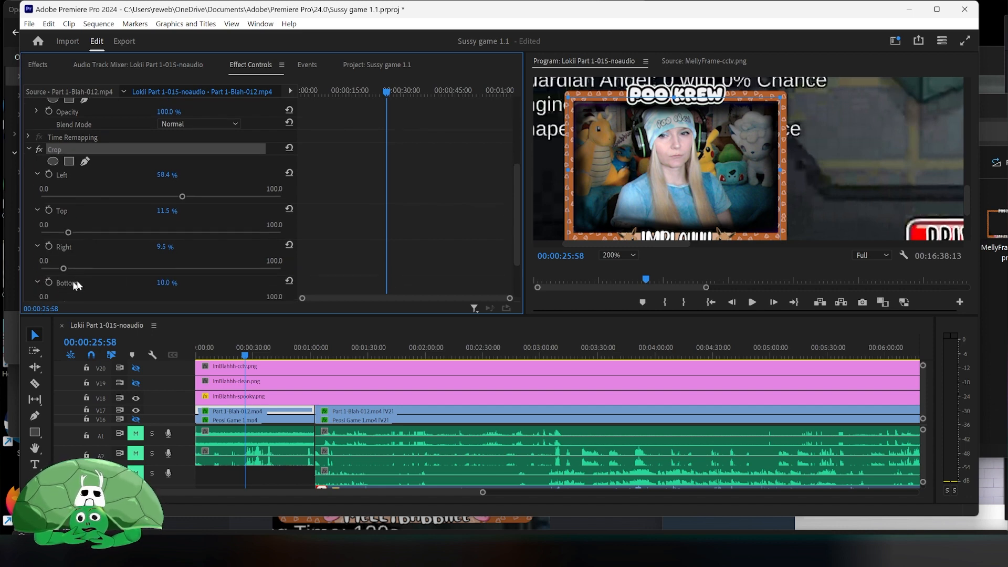
{"action": "scroll", "coordinate": [63, 278], "scroll_direction": "down", "scroll_amount": 1}
{"action": "left_click_drag", "start_coordinate": [63, 281], "coordinate": [73, 283]}
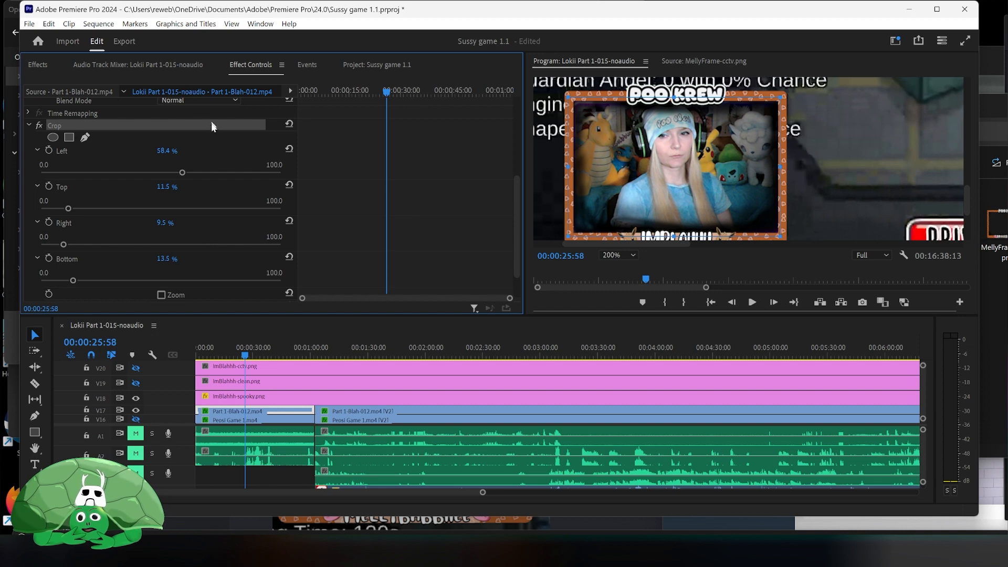
- Copy the webcam clip's Crop effect and paste it onto the later webcam clip on the same track
{"action": "scroll", "coordinate": [99, 157], "scroll_direction": "up", "scroll_amount": 2}
{"action": "right_click", "coordinate": [102, 159]}
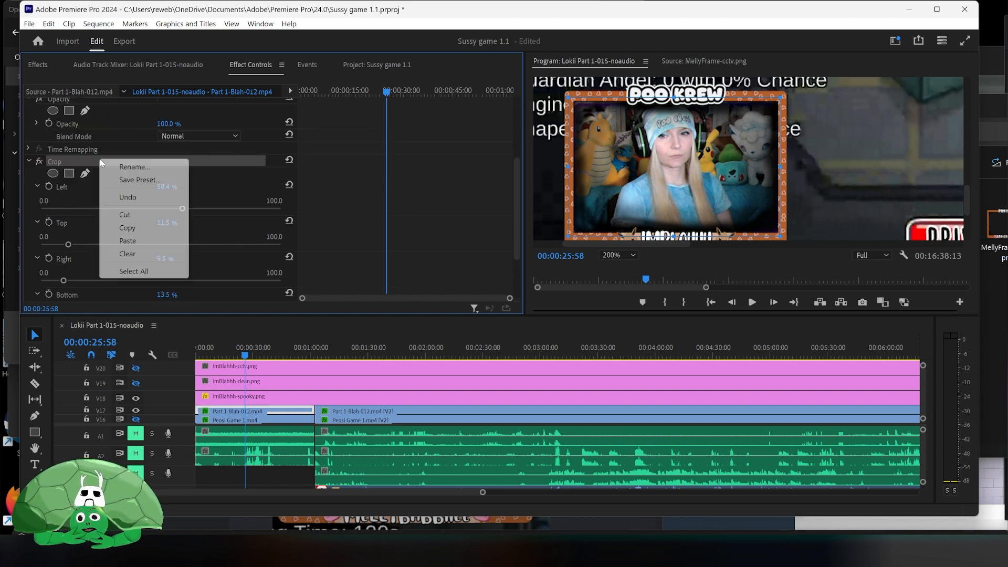
{"action": "left_click", "coordinate": [147, 227]}
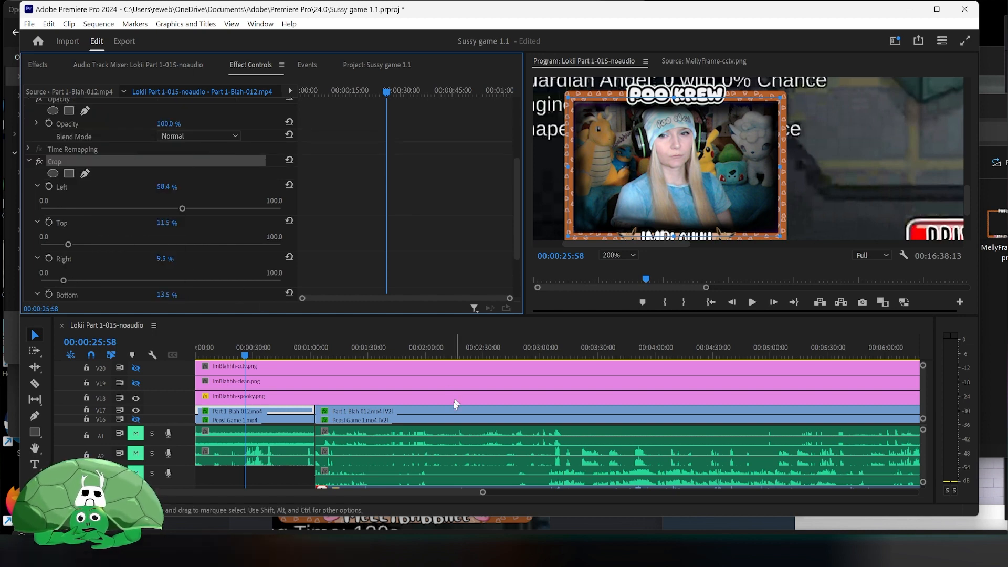
{"action": "left_click", "coordinate": [443, 413]}
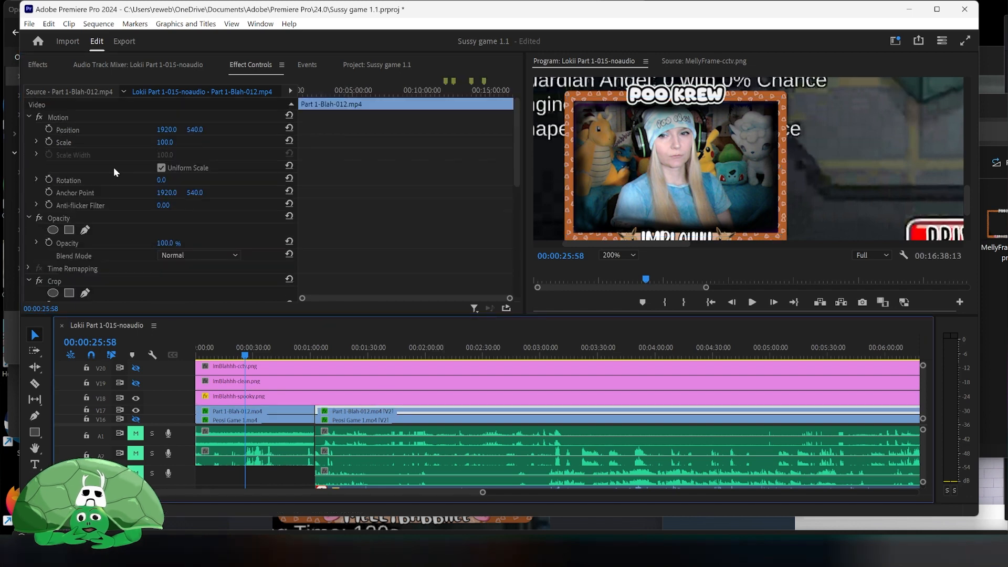
{"action": "scroll", "coordinate": [110, 210], "scroll_direction": "down", "scroll_amount": 1}
{"action": "right_click", "coordinate": [99, 260]}
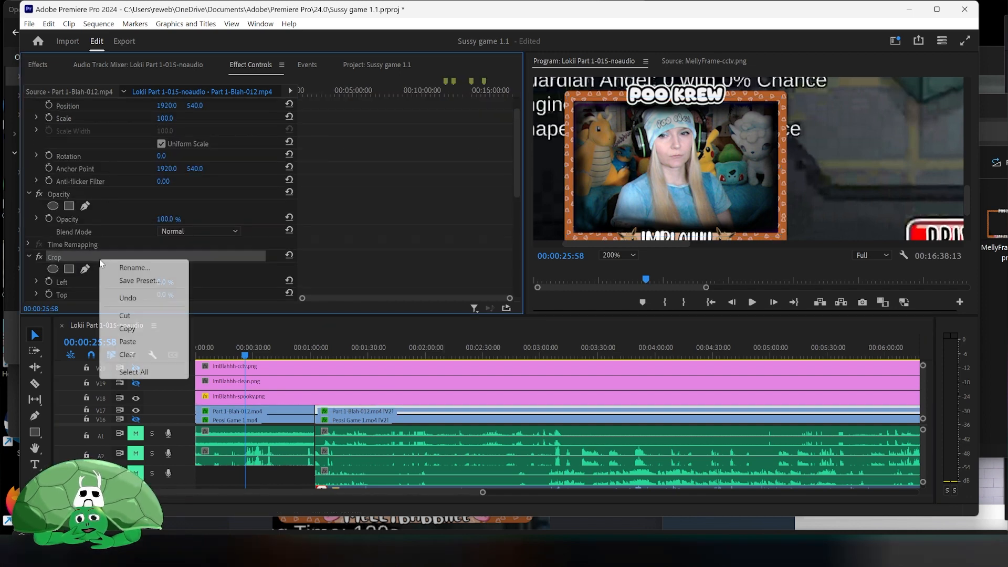
{"action": "left_click", "coordinate": [148, 329]}
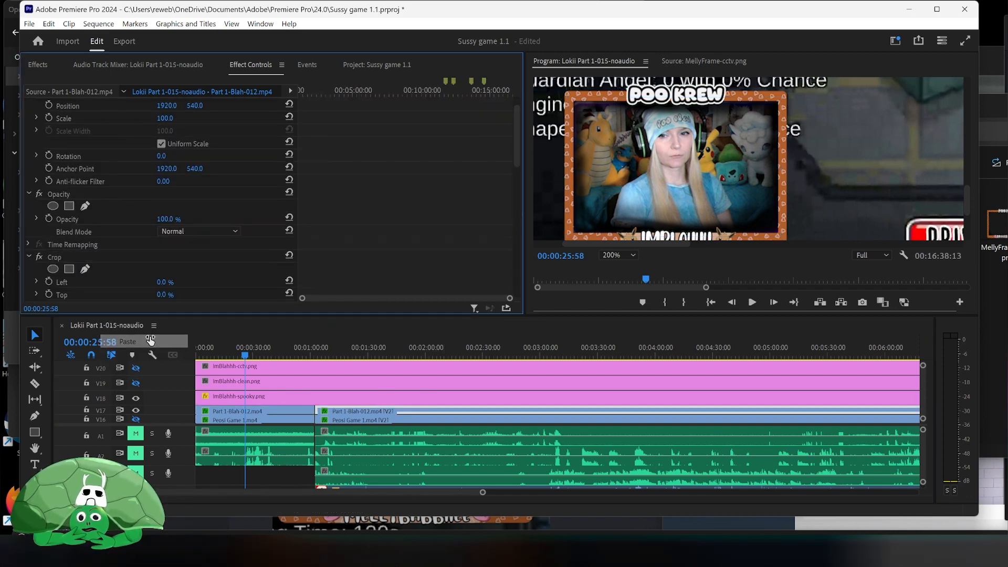
{"action": "left_click", "coordinate": [422, 357]}
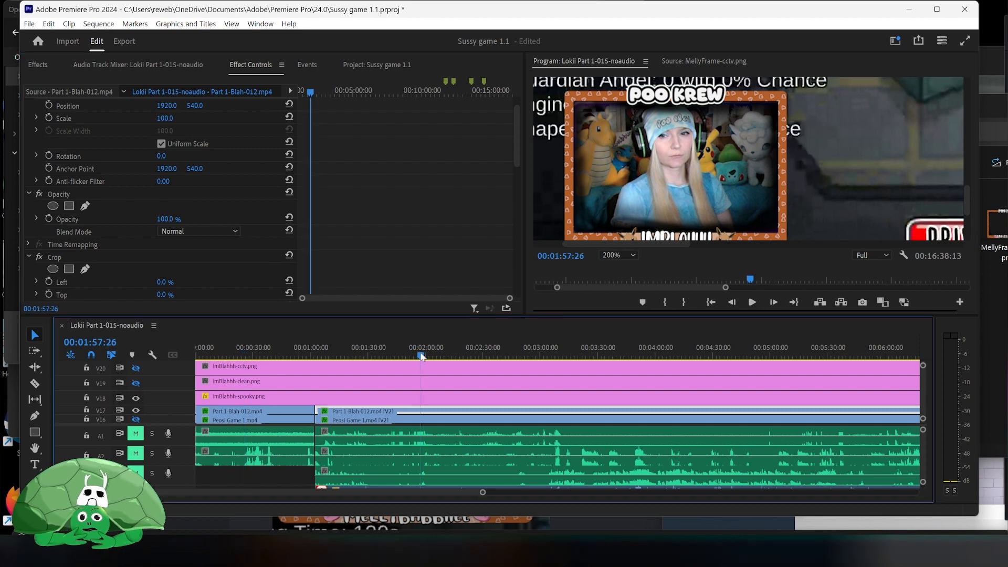
{"action": "left_click", "coordinate": [268, 347]}
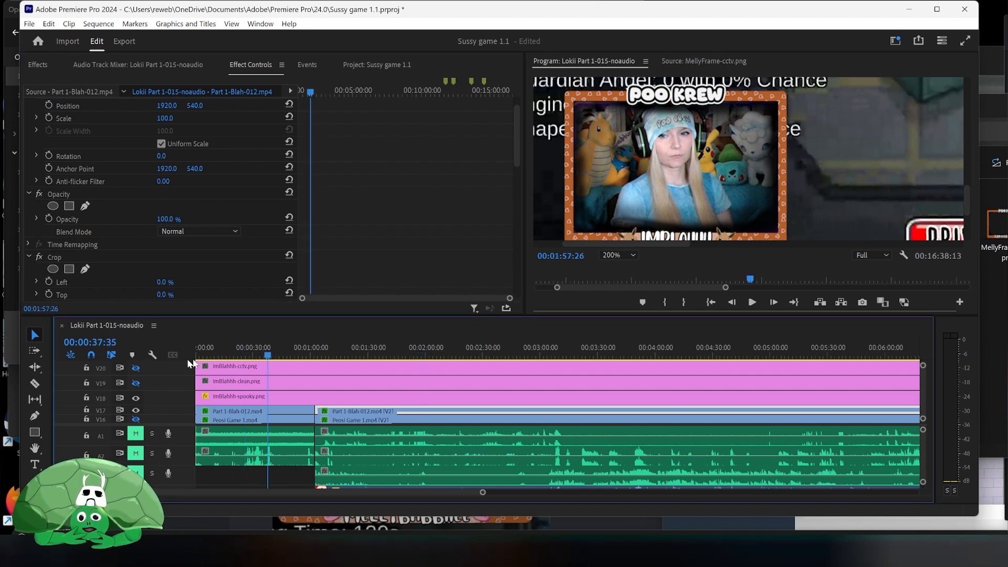
- Copy the spooky overlay's Motion effect and paste it onto the ImBlahhh-clean clip
{"action": "left_click", "coordinate": [233, 398]}
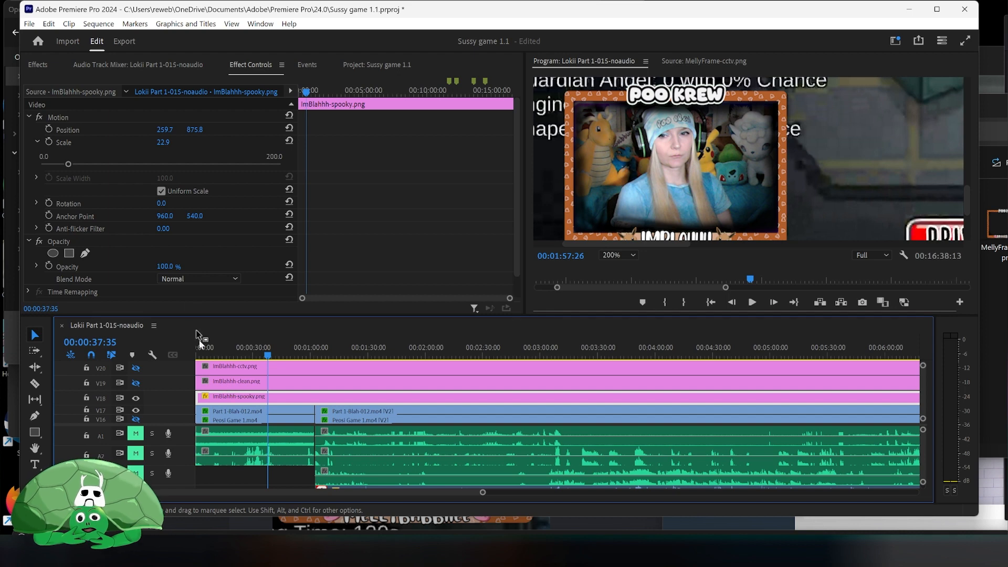
{"action": "right_click", "coordinate": [93, 112]}
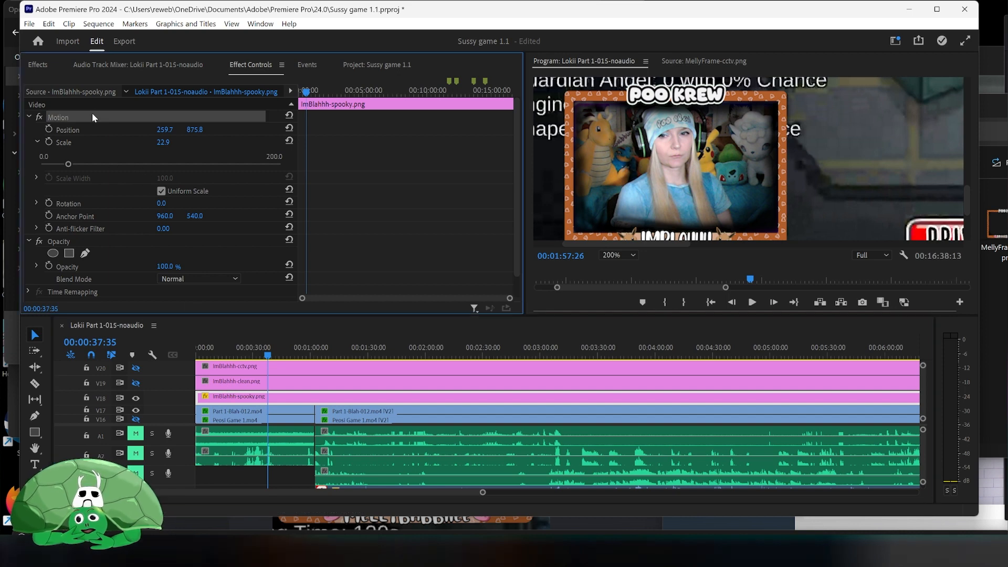
{"action": "left_click", "coordinate": [135, 185]}
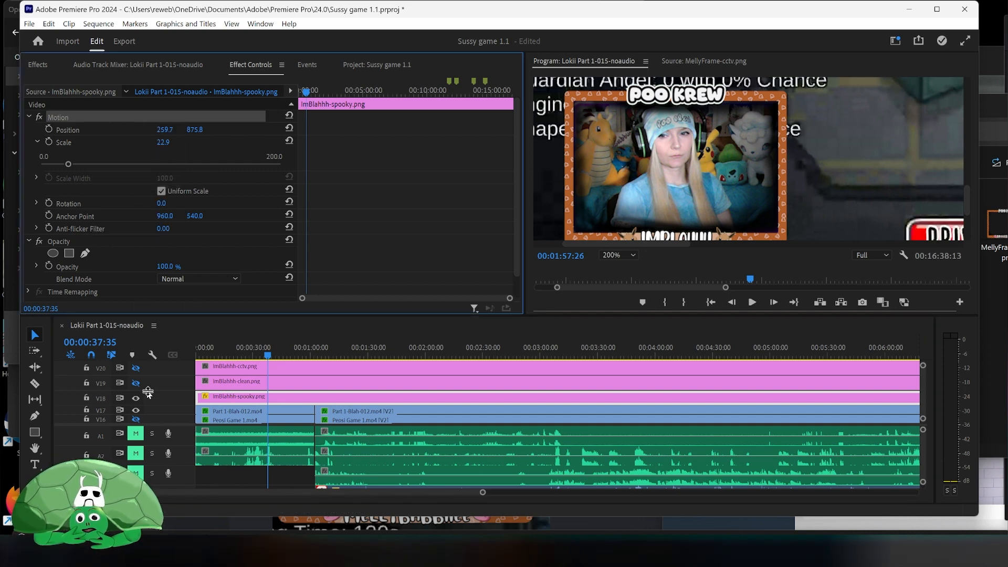
{"action": "left_click", "coordinate": [224, 382]}
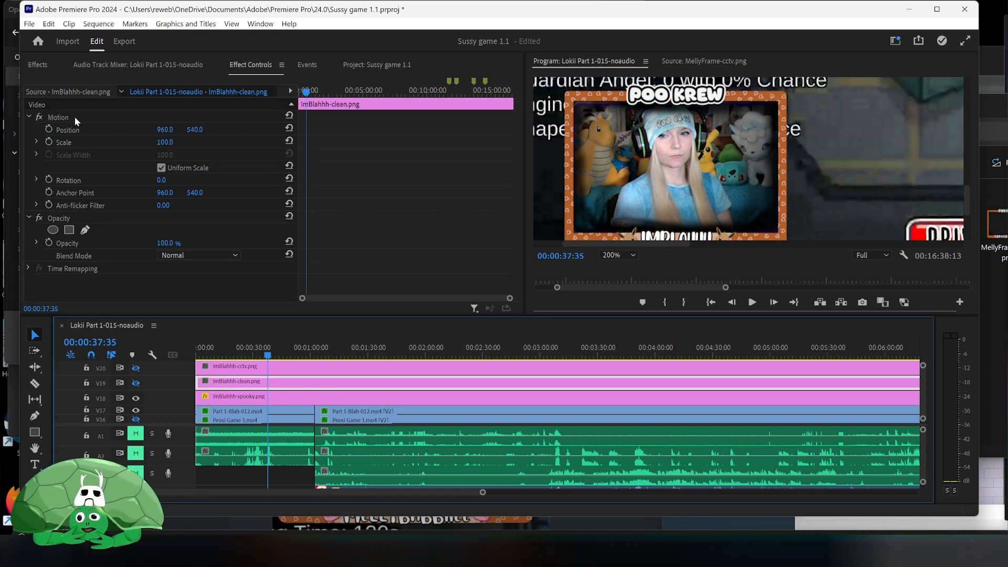
{"action": "right_click", "coordinate": [93, 117]}
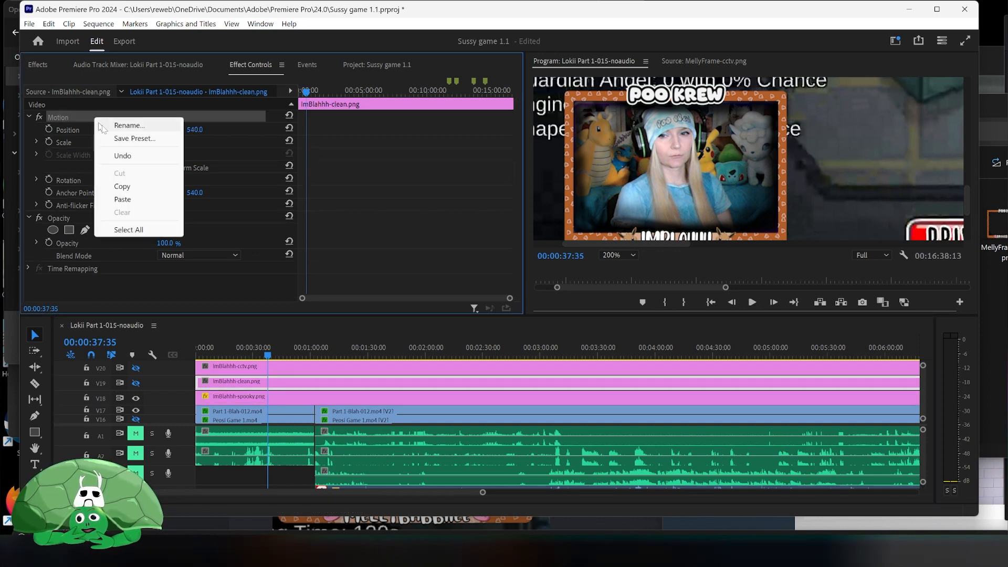
{"action": "left_click", "coordinate": [143, 199]}
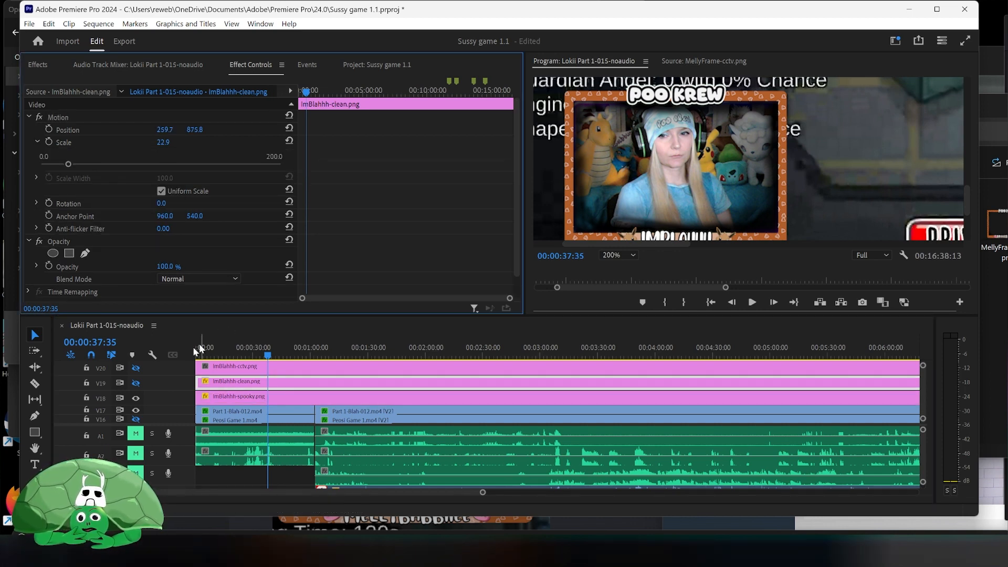
- Toggle the overlay tracks' visibility so only the cctv overlay track shows
{"action": "left_click", "coordinate": [136, 382]}
{"action": "left_click", "coordinate": [136, 397]}
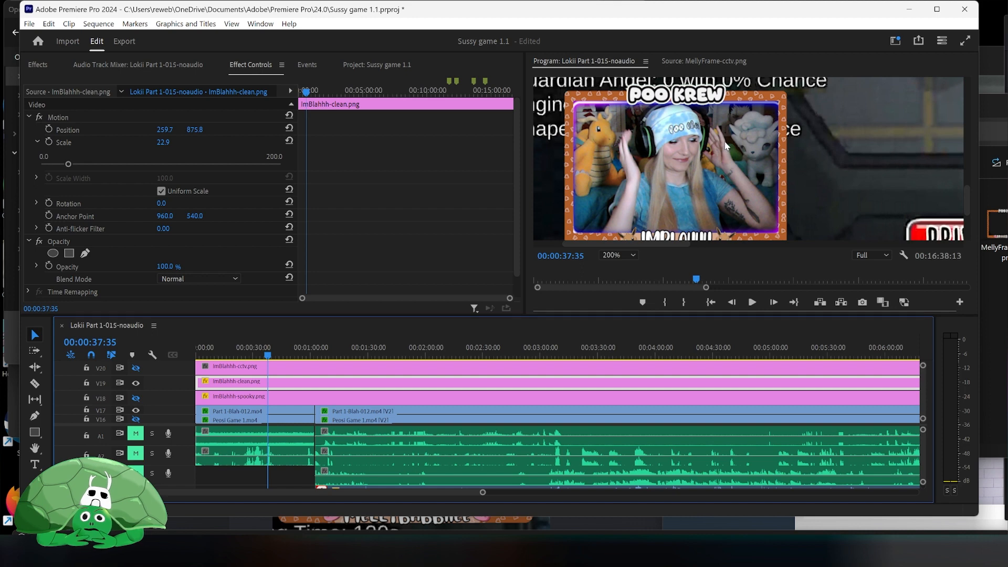
{"action": "left_click", "coordinate": [136, 383]}
{"action": "left_click", "coordinate": [136, 367]}
- Paste the copied Motion effect onto the ImBlahhh-cctv clip
{"action": "left_click", "coordinate": [261, 370]}
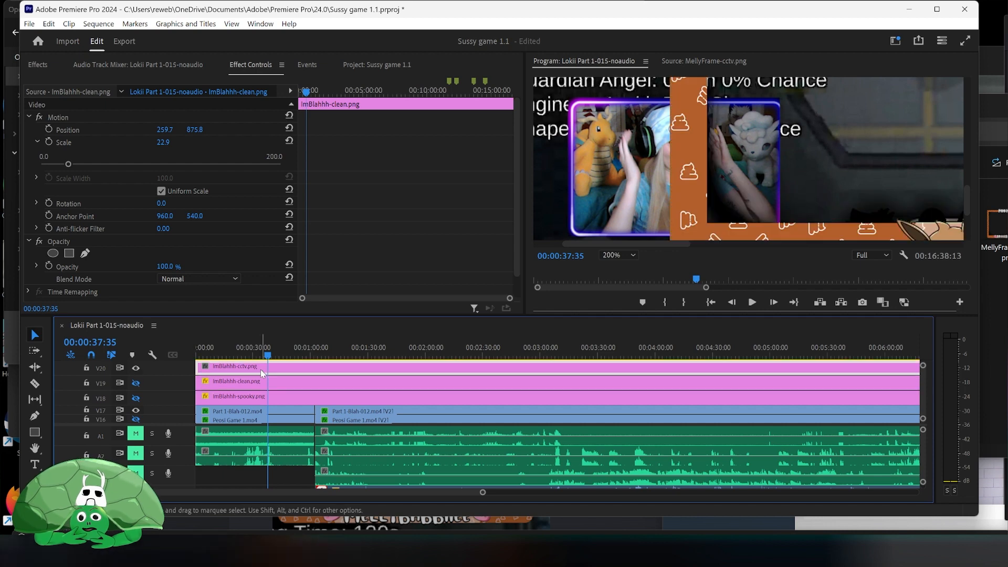
{"action": "left_click", "coordinate": [108, 129]}
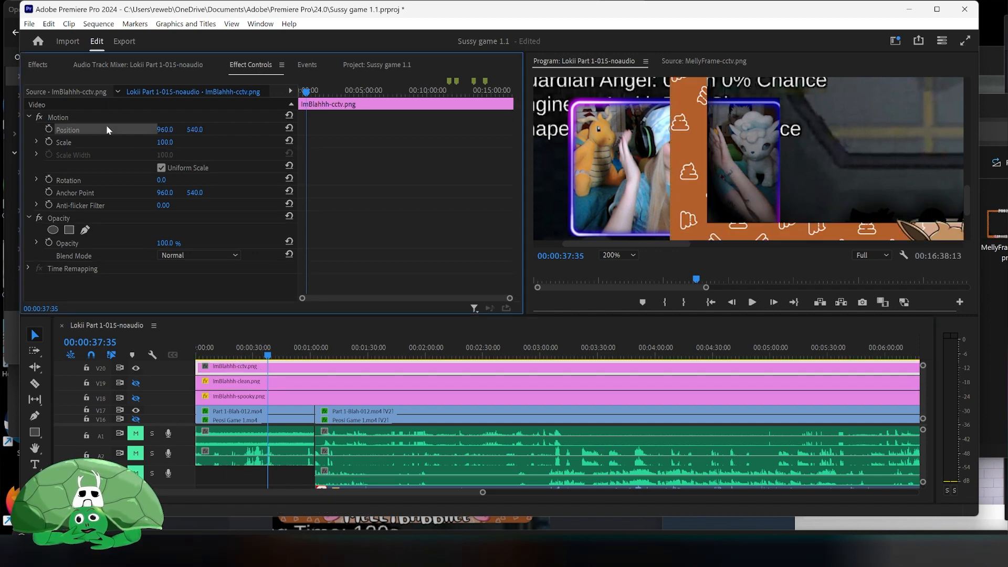
{"action": "right_click", "coordinate": [109, 115]}
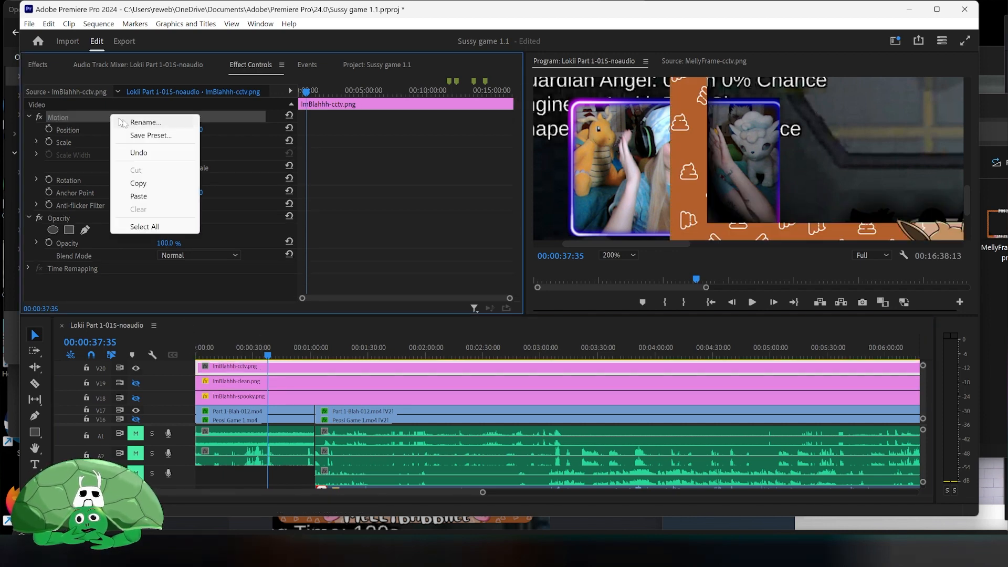
{"action": "left_click", "coordinate": [171, 195]}
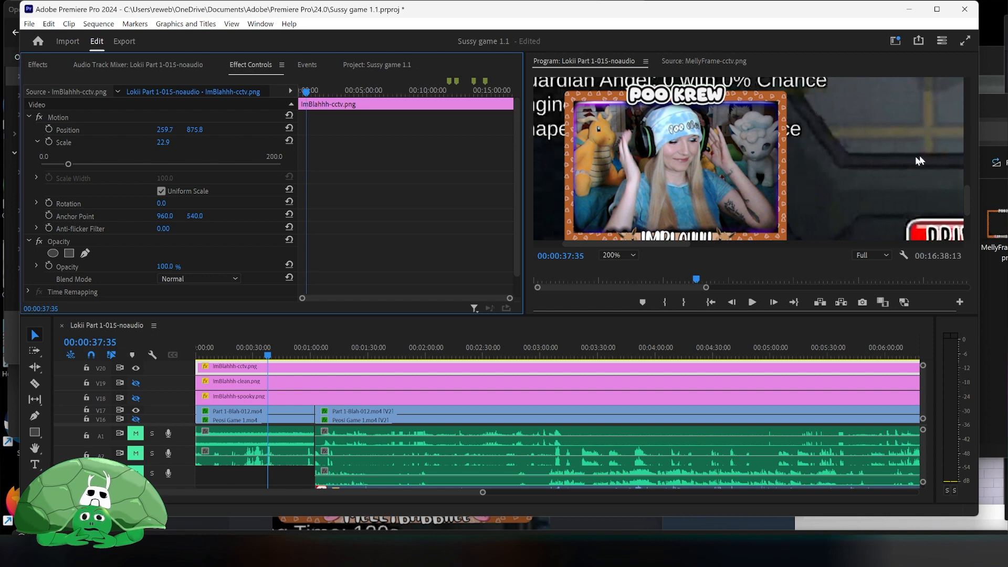
{"action": "left_click_drag", "start_coordinate": [968, 195], "coordinate": [968, 198]}
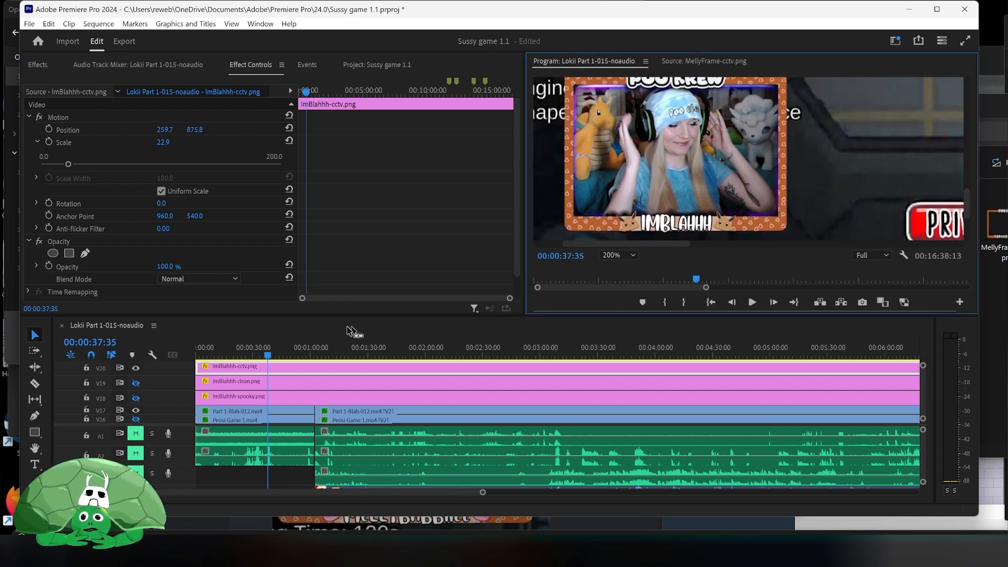
- Toggle the cctv and clean overlay tracks' visibility to compare the frames over the webcam
{"action": "left_click", "coordinate": [135, 368]}
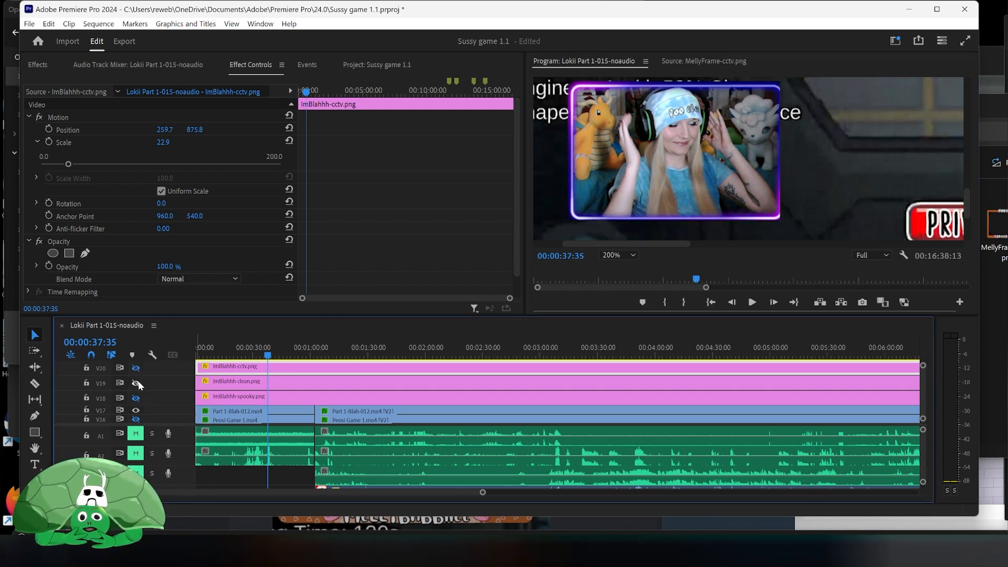
{"action": "left_click", "coordinate": [137, 383]}
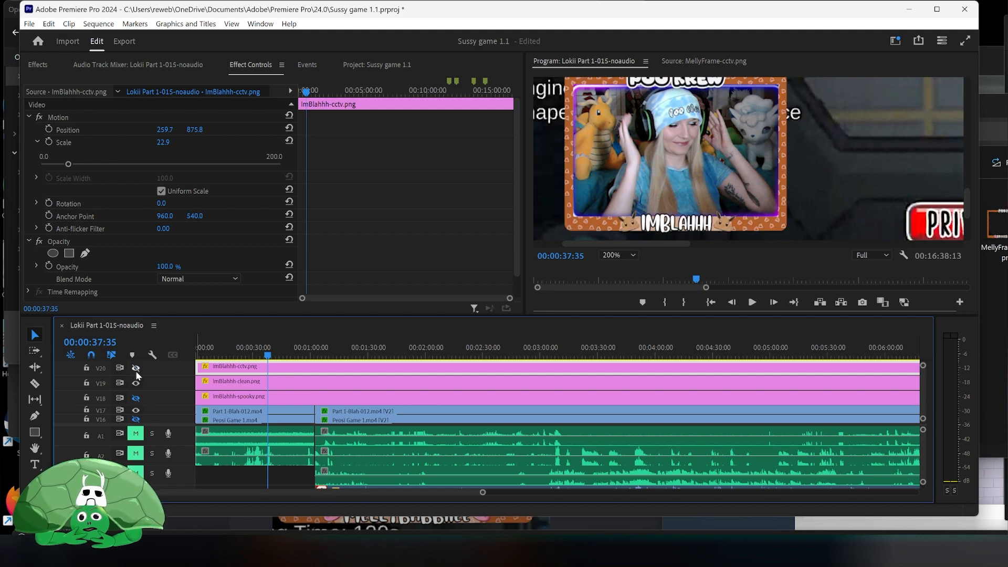
{"action": "left_click", "coordinate": [136, 371]}
{"action": "left_click", "coordinate": [136, 383]}
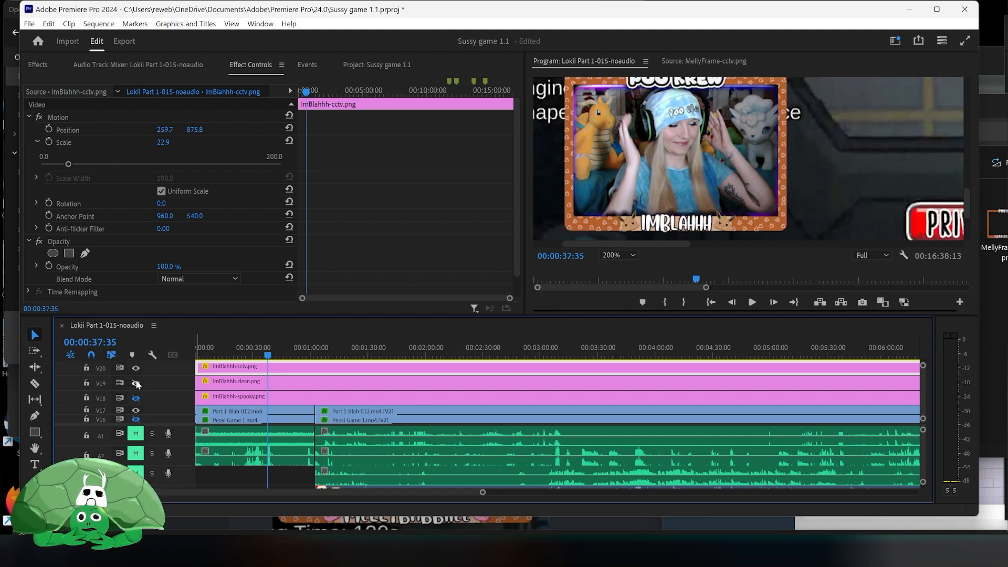
- Toggle the overlay and webcam video tracks' visibility to check how the frames sit over the camera
{"action": "left_click", "coordinate": [135, 370]}
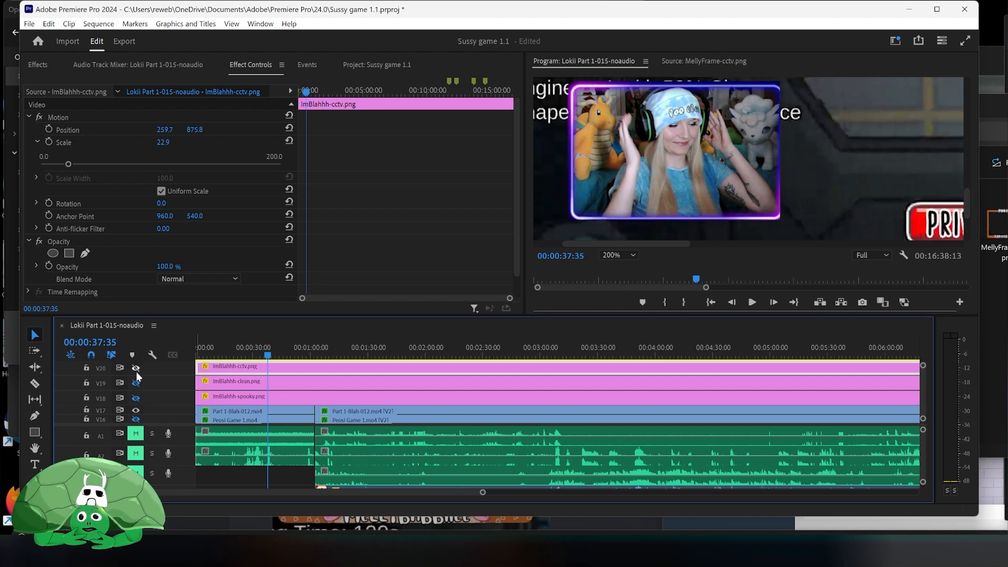
{"action": "left_click", "coordinate": [137, 384]}
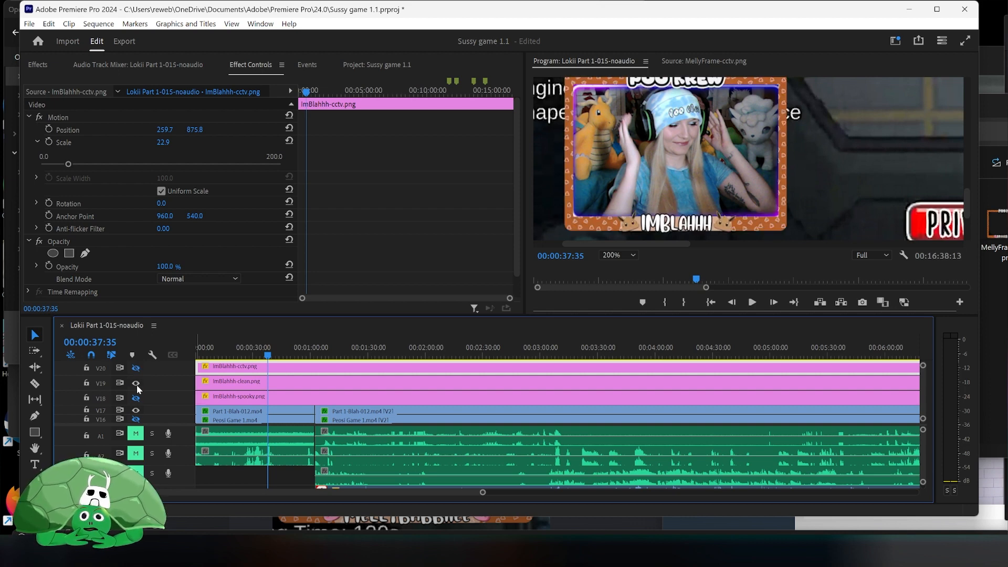
{"action": "left_click", "coordinate": [136, 383]}
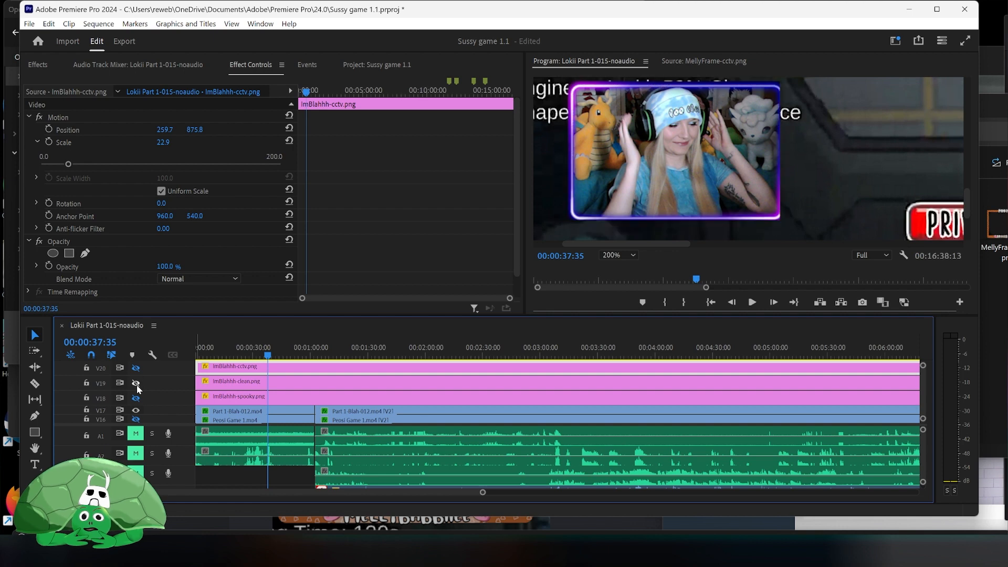
{"action": "left_click", "coordinate": [136, 411]}
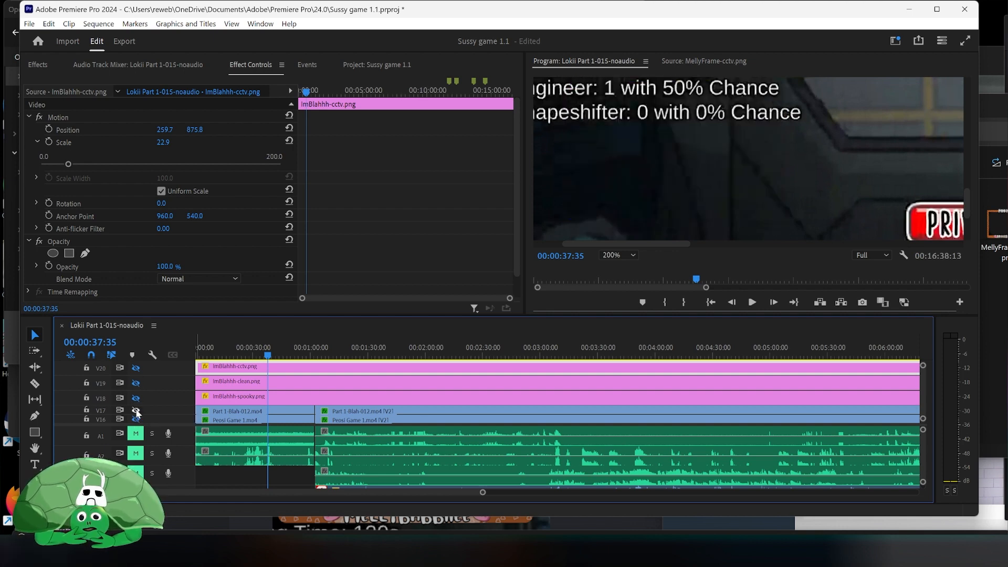
{"action": "left_click", "coordinate": [137, 412]}
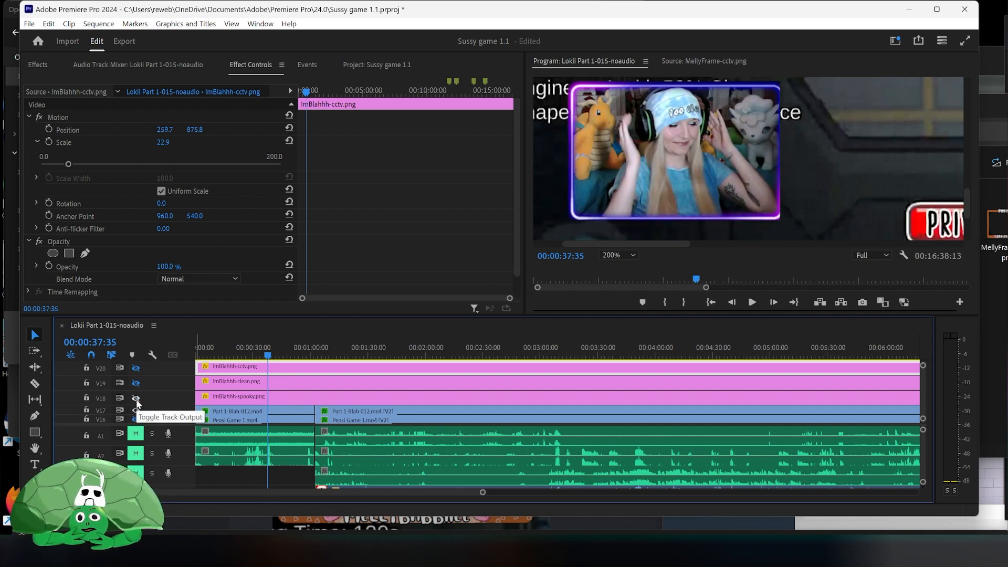
{"action": "left_click", "coordinate": [136, 368]}
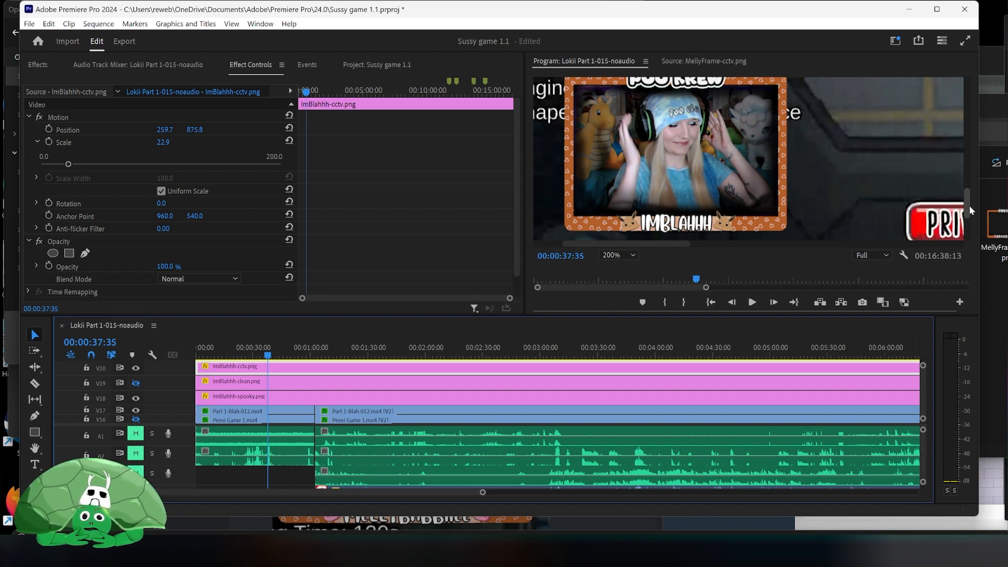
- Compare the spooky, clean and cctv overlays over the webcam by switching their tracks' visibility, leaving only the cctv track showing
{"action": "mouse_move", "coordinate": [969, 205]}
{"action": "left_mouse_down"}
{"action": "mouse_move", "coordinate": [970, 150]}
{"action": "mouse_move", "coordinate": [975, 207]}
{"action": "left_mouse_up"}
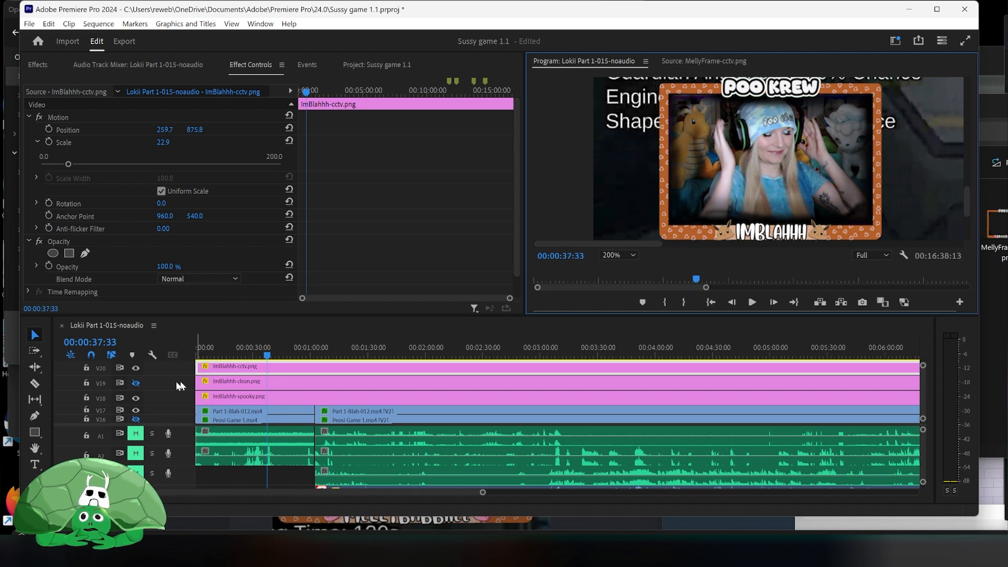
{"action": "left_click", "coordinate": [137, 369]}
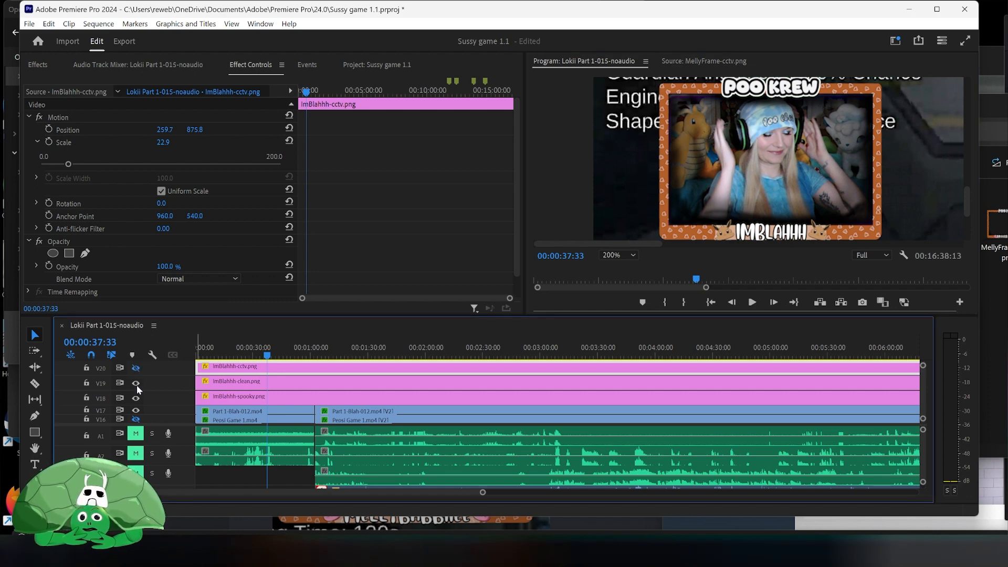
{"action": "left_click", "coordinate": [136, 383]}
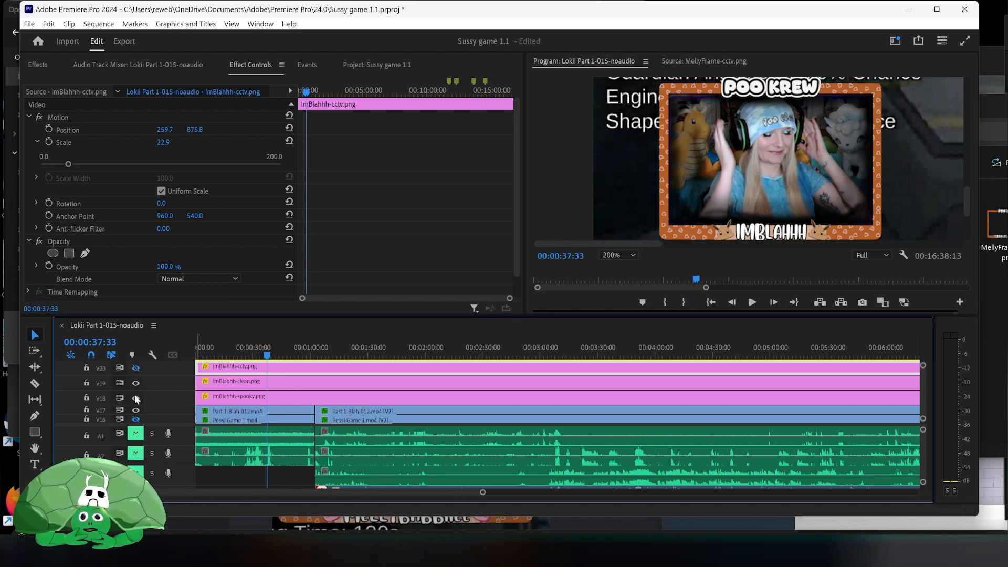
{"action": "left_click", "coordinate": [135, 398]}
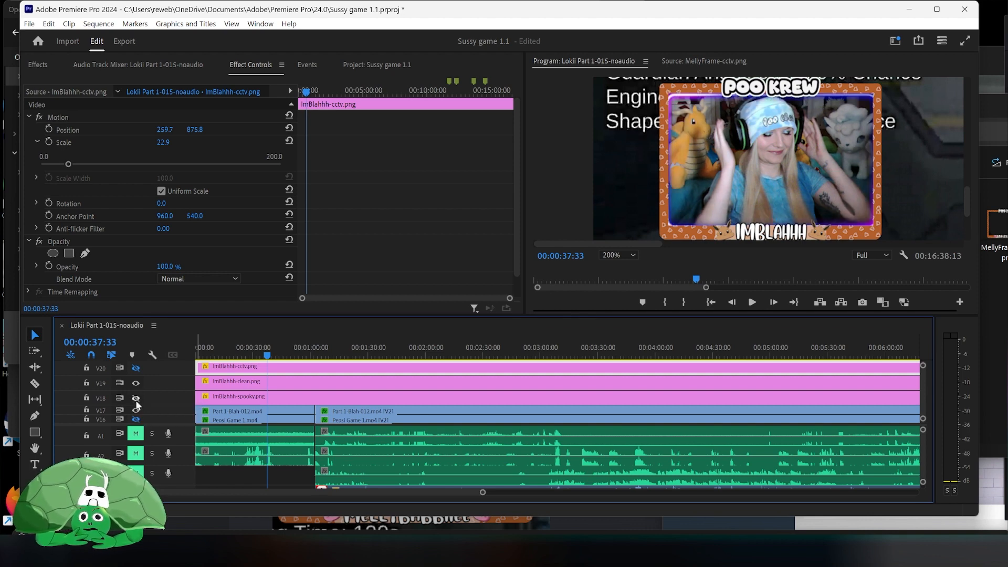
{"action": "left_click", "coordinate": [135, 383]}
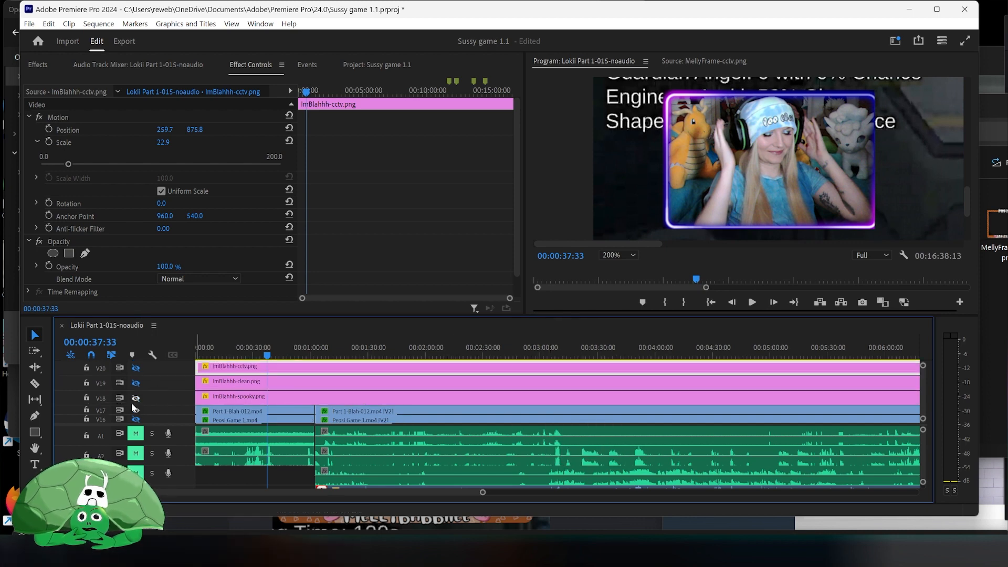
{"action": "left_click", "coordinate": [135, 399]}
{"action": "left_click", "coordinate": [135, 399]}
{"action": "left_click", "coordinate": [135, 399]}
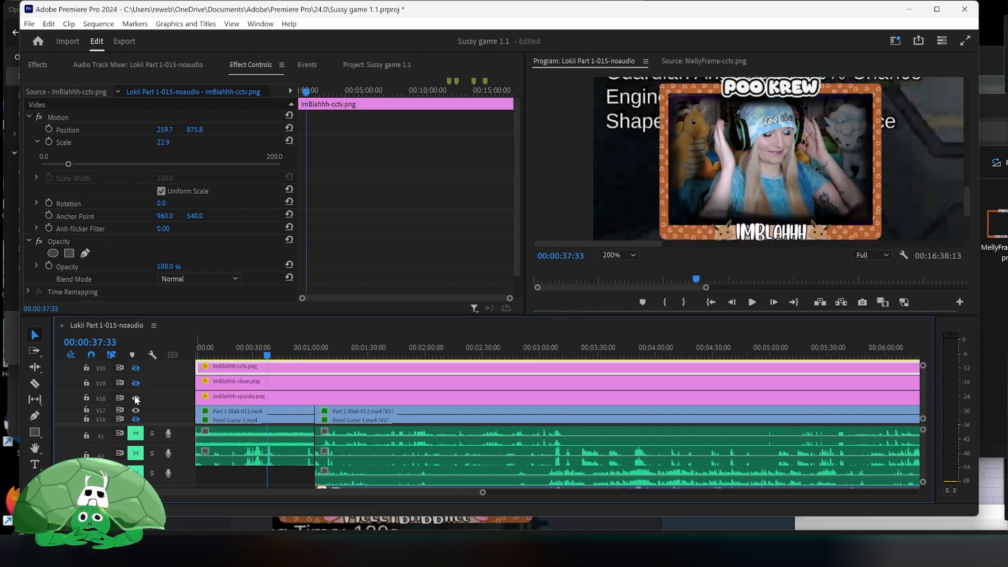
{"action": "left_click", "coordinate": [136, 399]}
{"action": "left_click", "coordinate": [136, 383]}
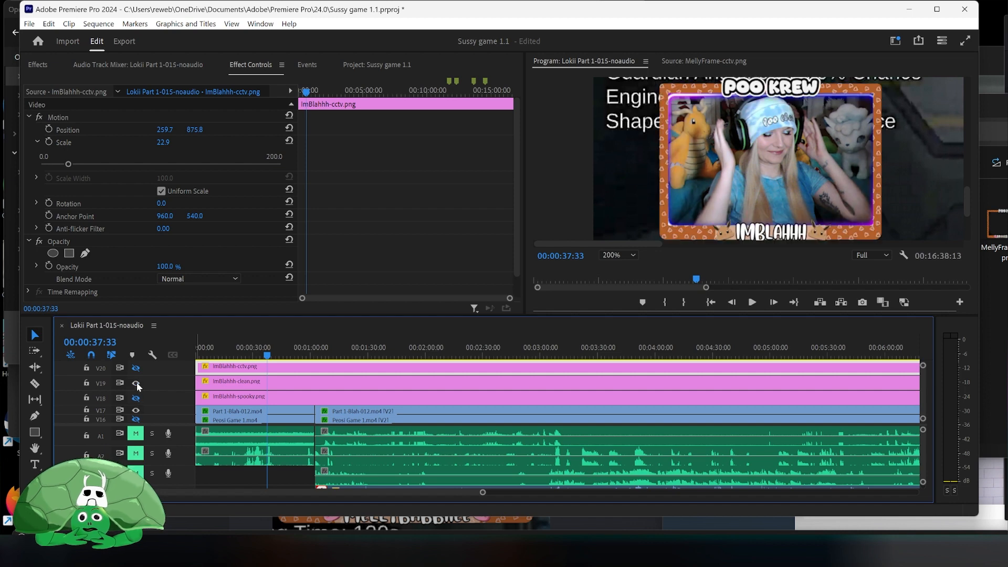
{"action": "left_click", "coordinate": [136, 383]}
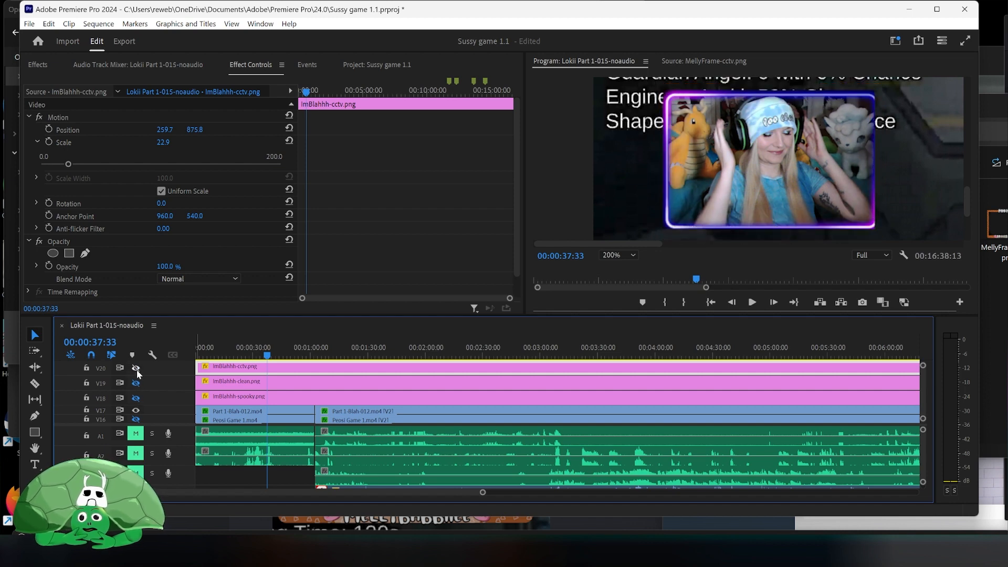
{"action": "left_click", "coordinate": [137, 368]}
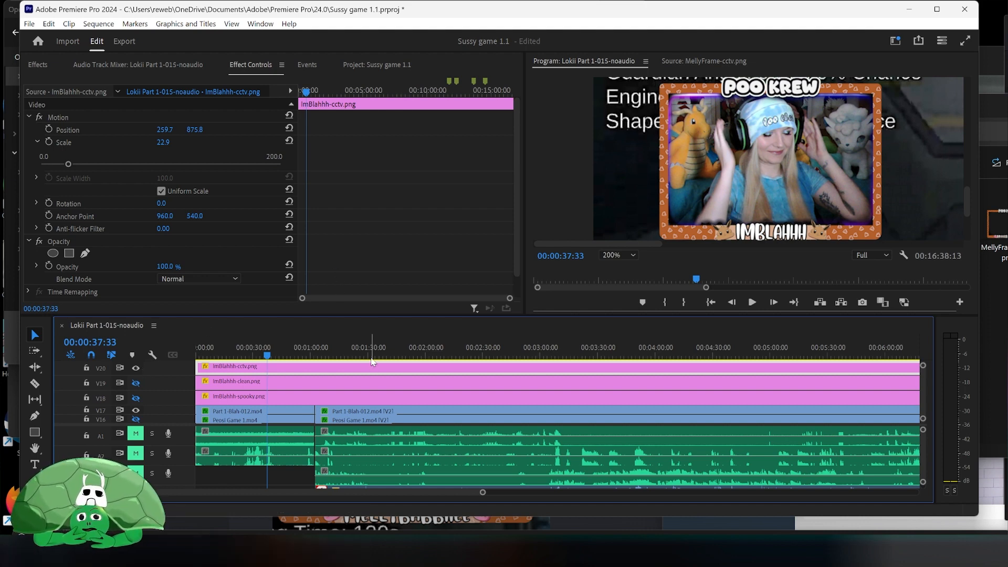
- Save the project
{"action": "left_click", "coordinate": [29, 24]}
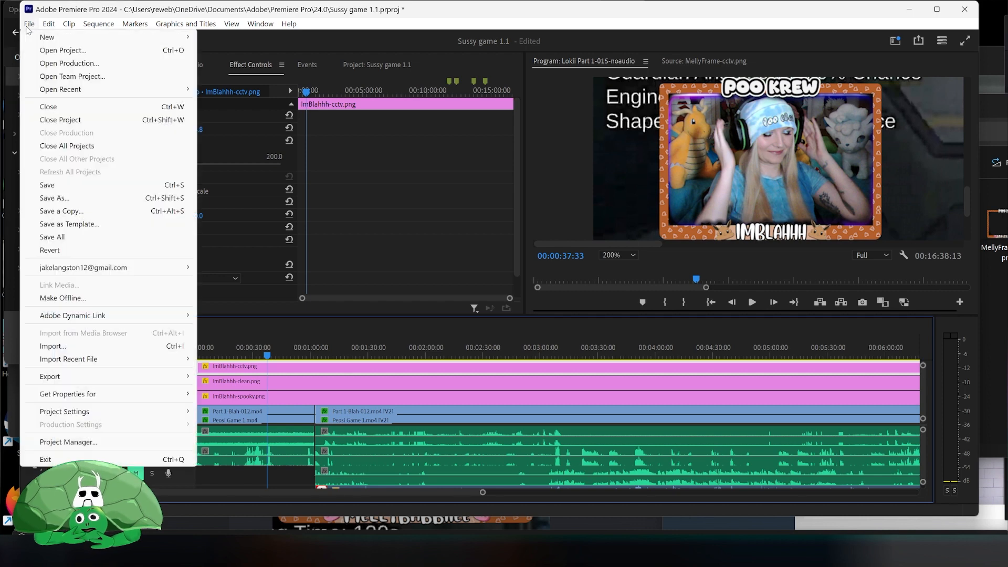
{"action": "left_click", "coordinate": [107, 187]}
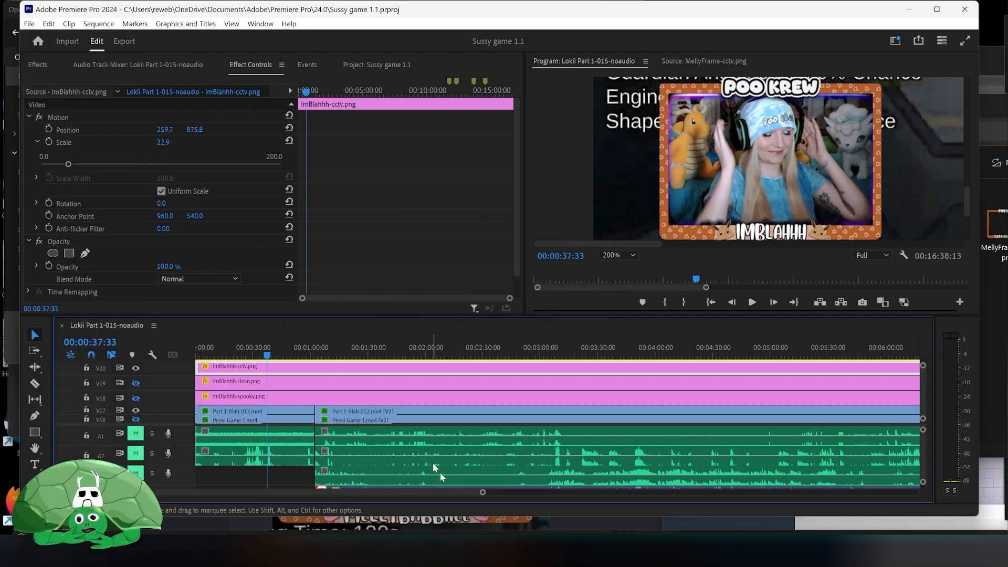